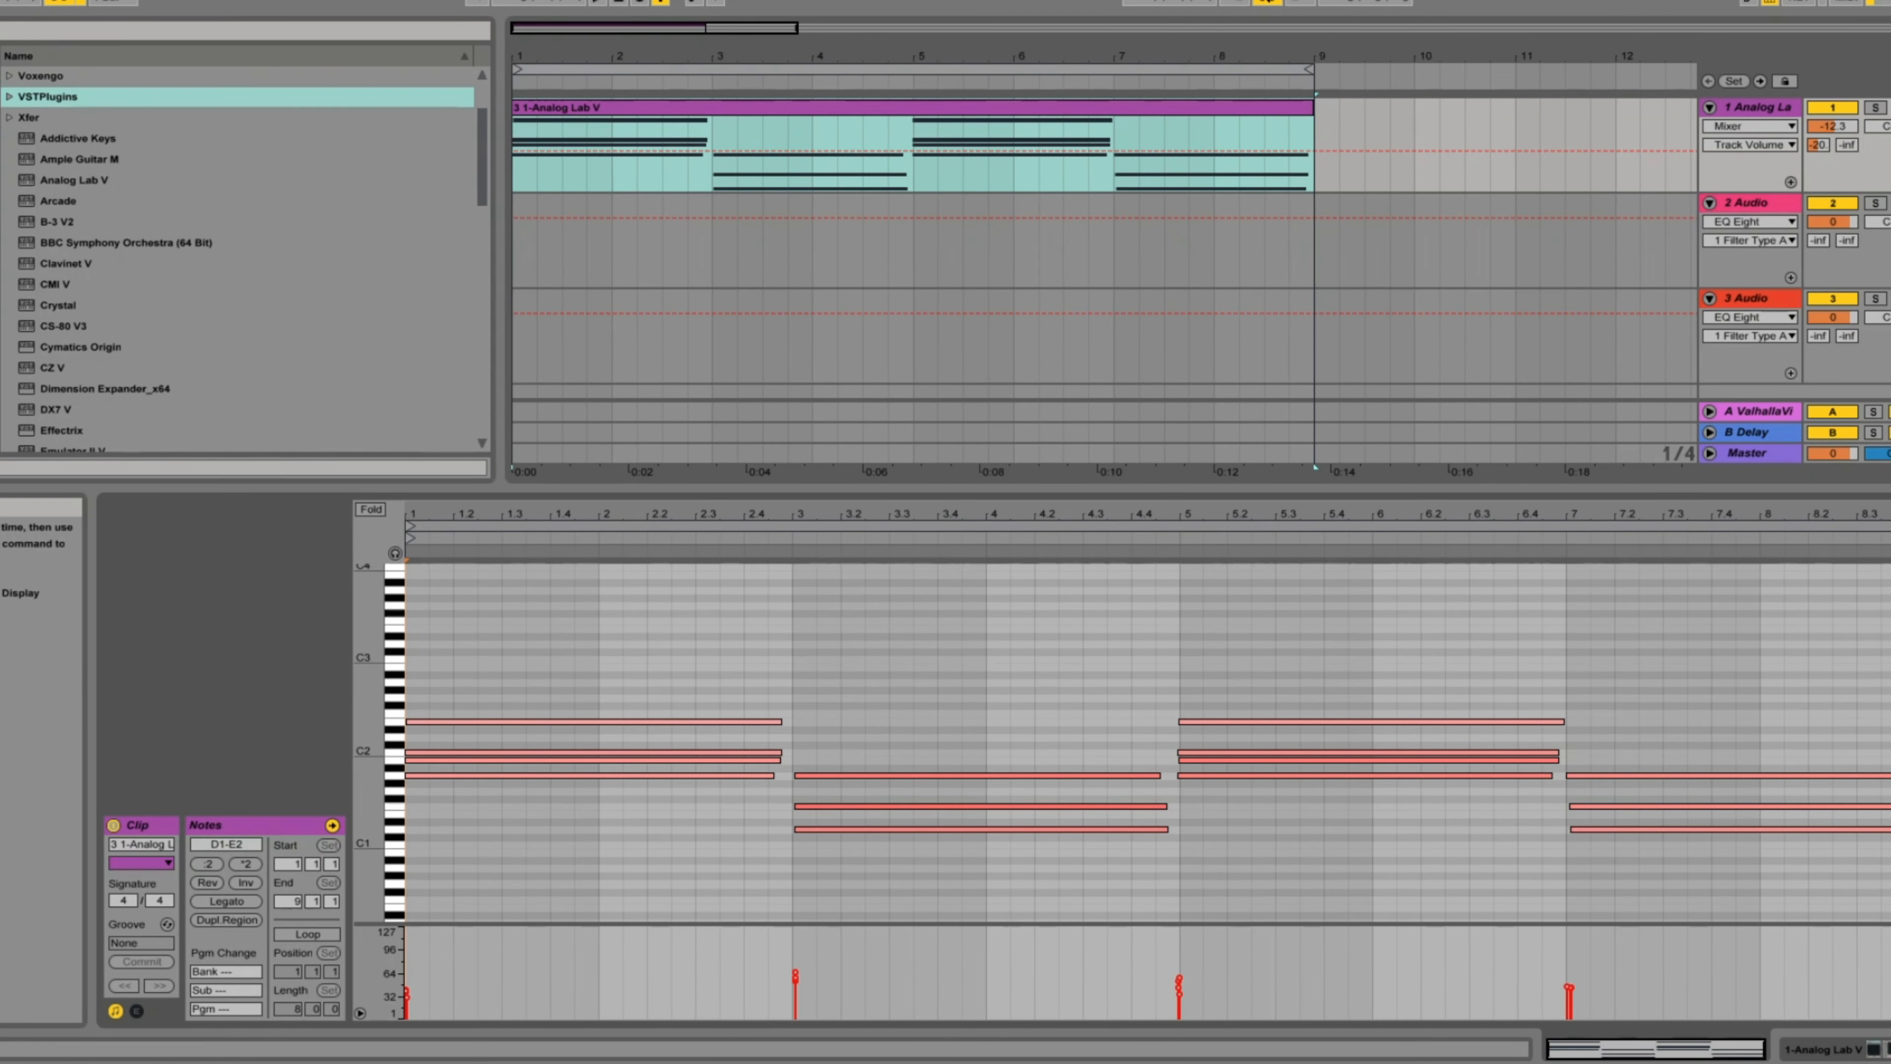
# Step: Adjust the Analog Lab track's send level while playing the chord clip, and close the ValhallaSupermassive window
pyautogui.press('space')
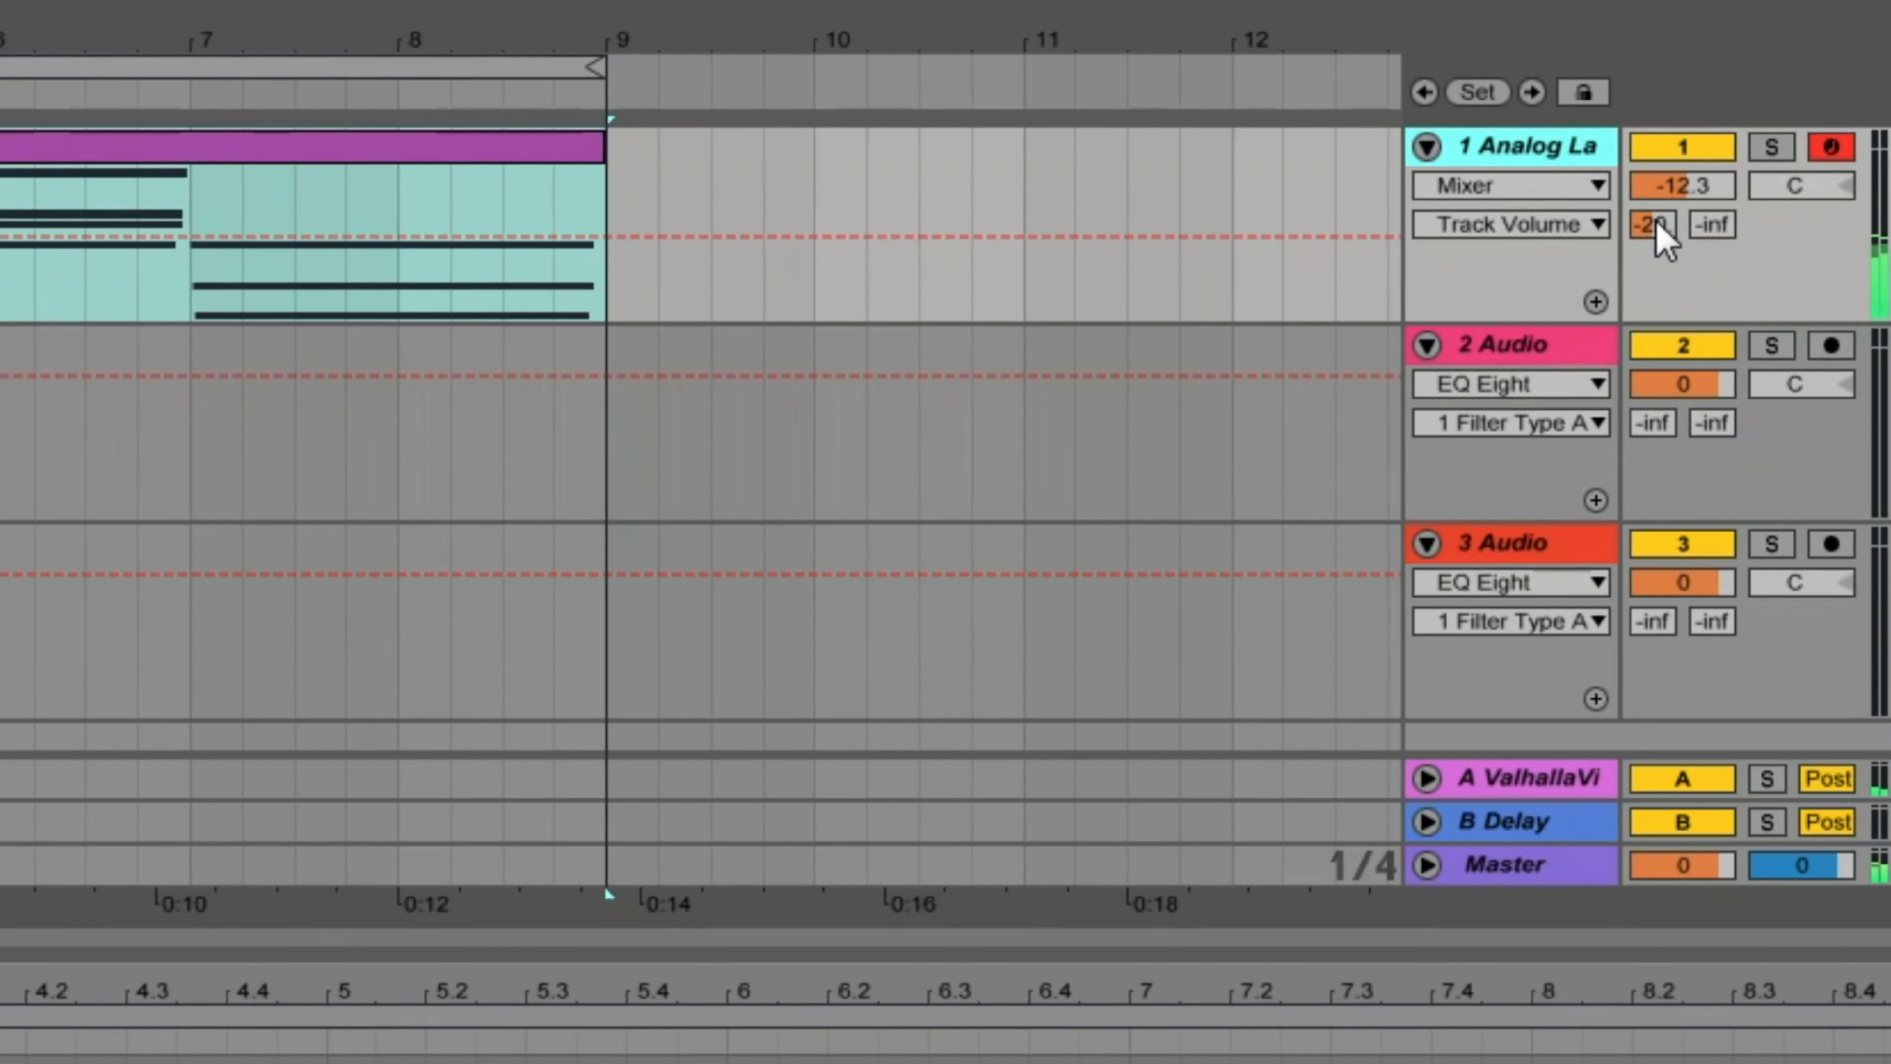
pyautogui.moveTo(1680, 201); pyautogui.dragTo(1680, 191)
pyautogui.moveTo(1612, 259); pyautogui.dragTo(1612, 265)
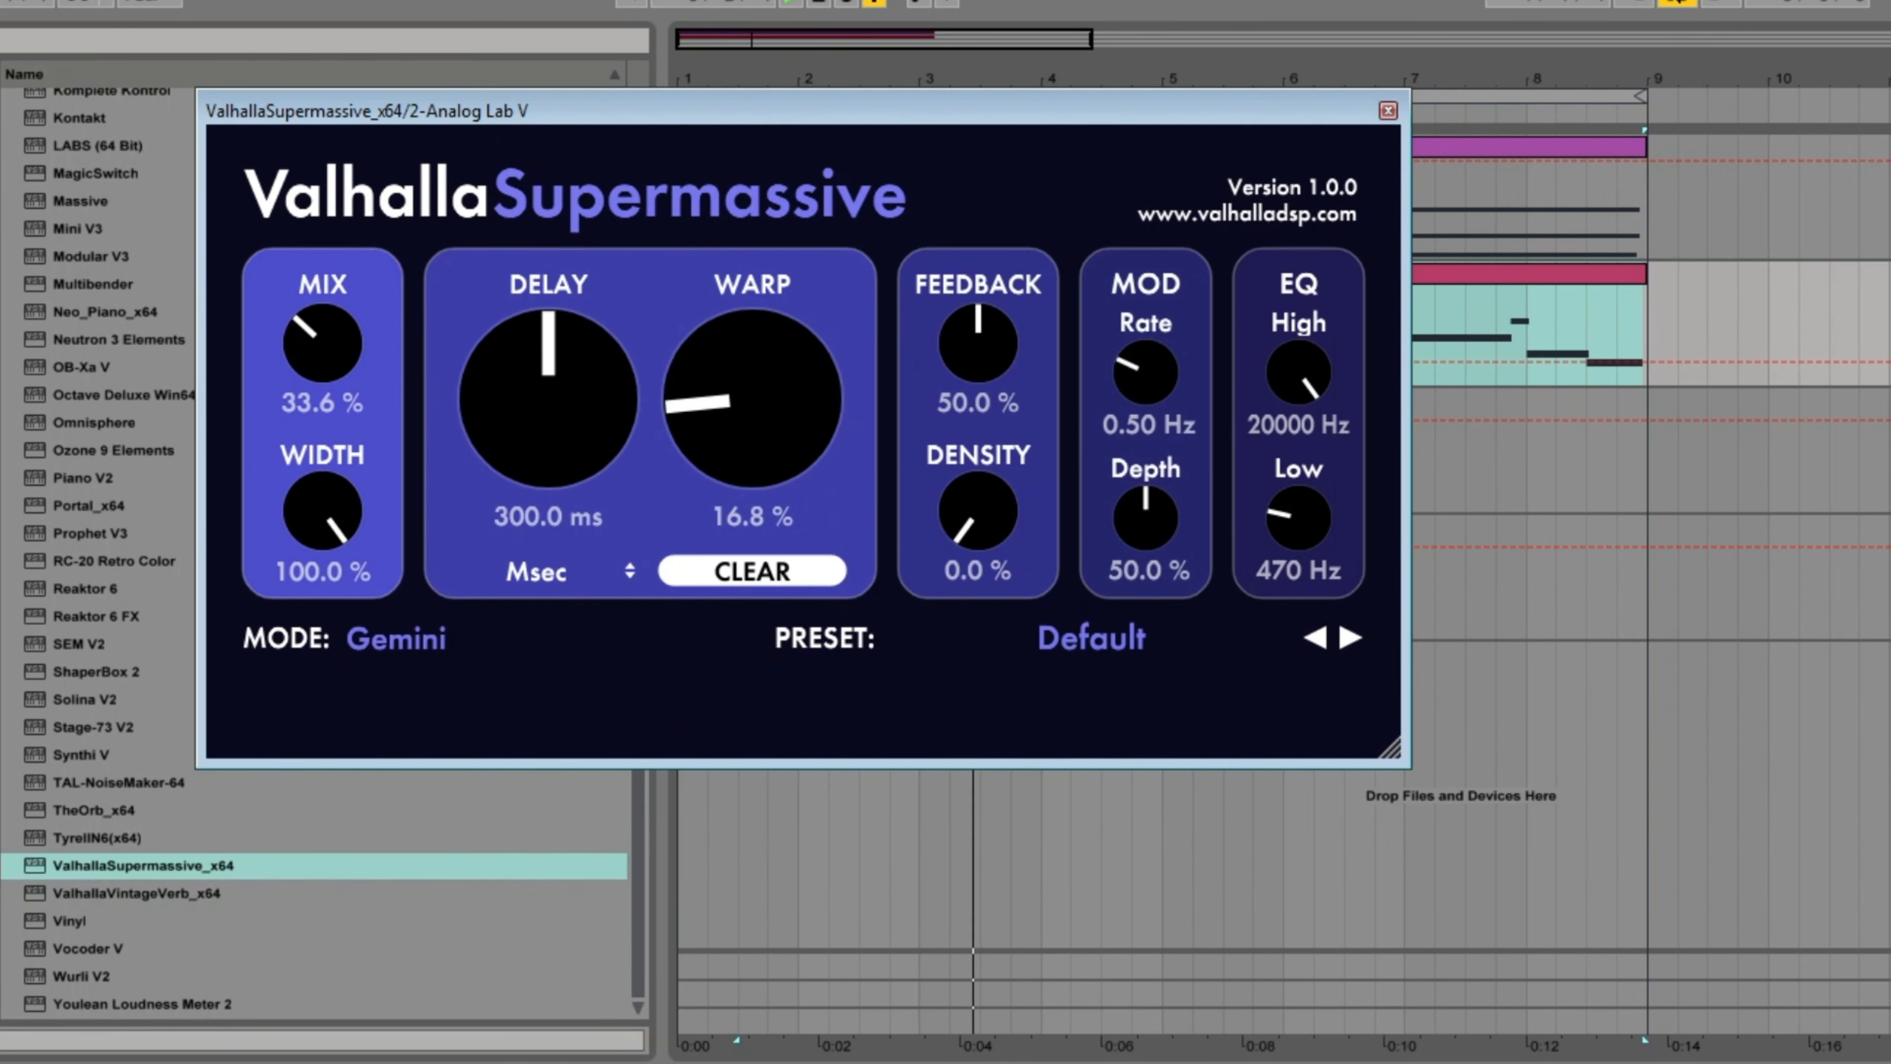
pyautogui.click(1388, 112)
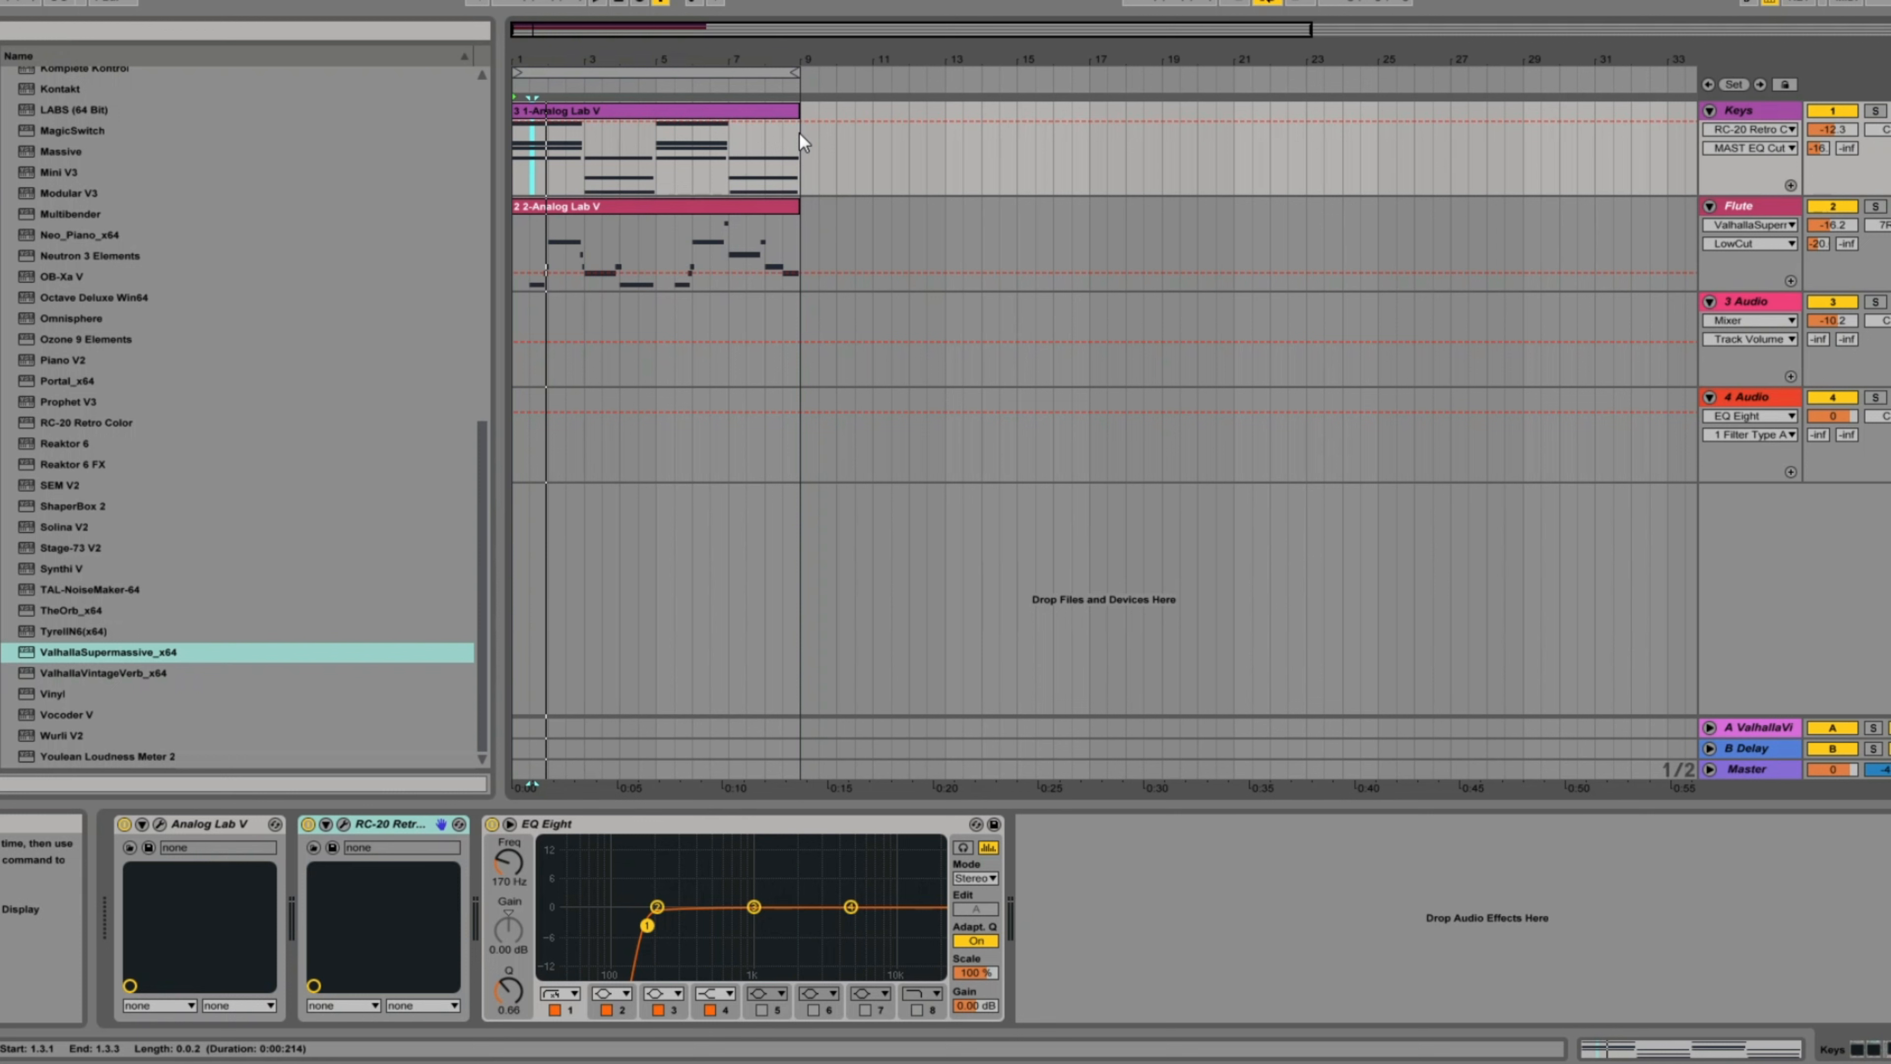
# Step: Group the two audio tracks below the Flute track and name the group Drums
pyautogui.click(1735, 396)
pyautogui.click(1754, 381)
pyautogui.keyDown('shift'); pyautogui.click(1758, 403); pyautogui.keyUp('shift')
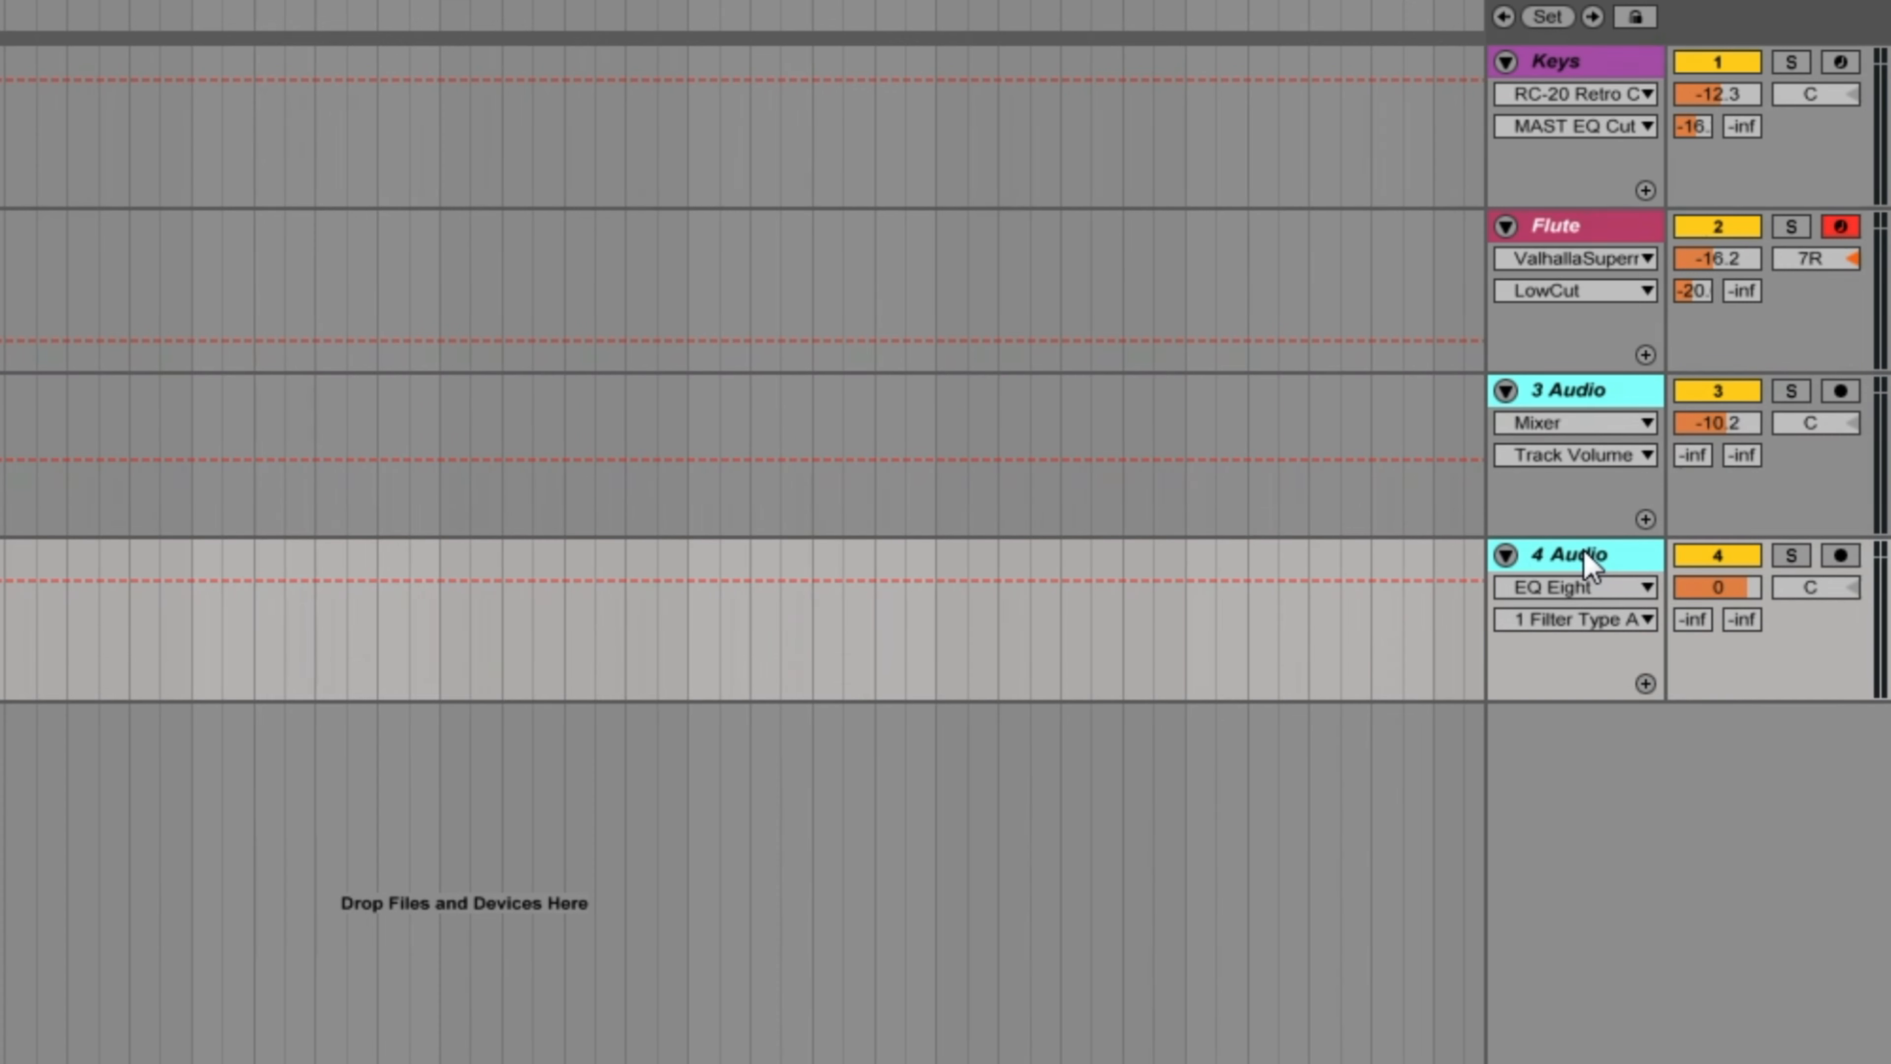
pyautogui.hotkey('ctrl', 'g')
pyautogui.hotkey('ctrl', 'r')
pyautogui.write('Drum')
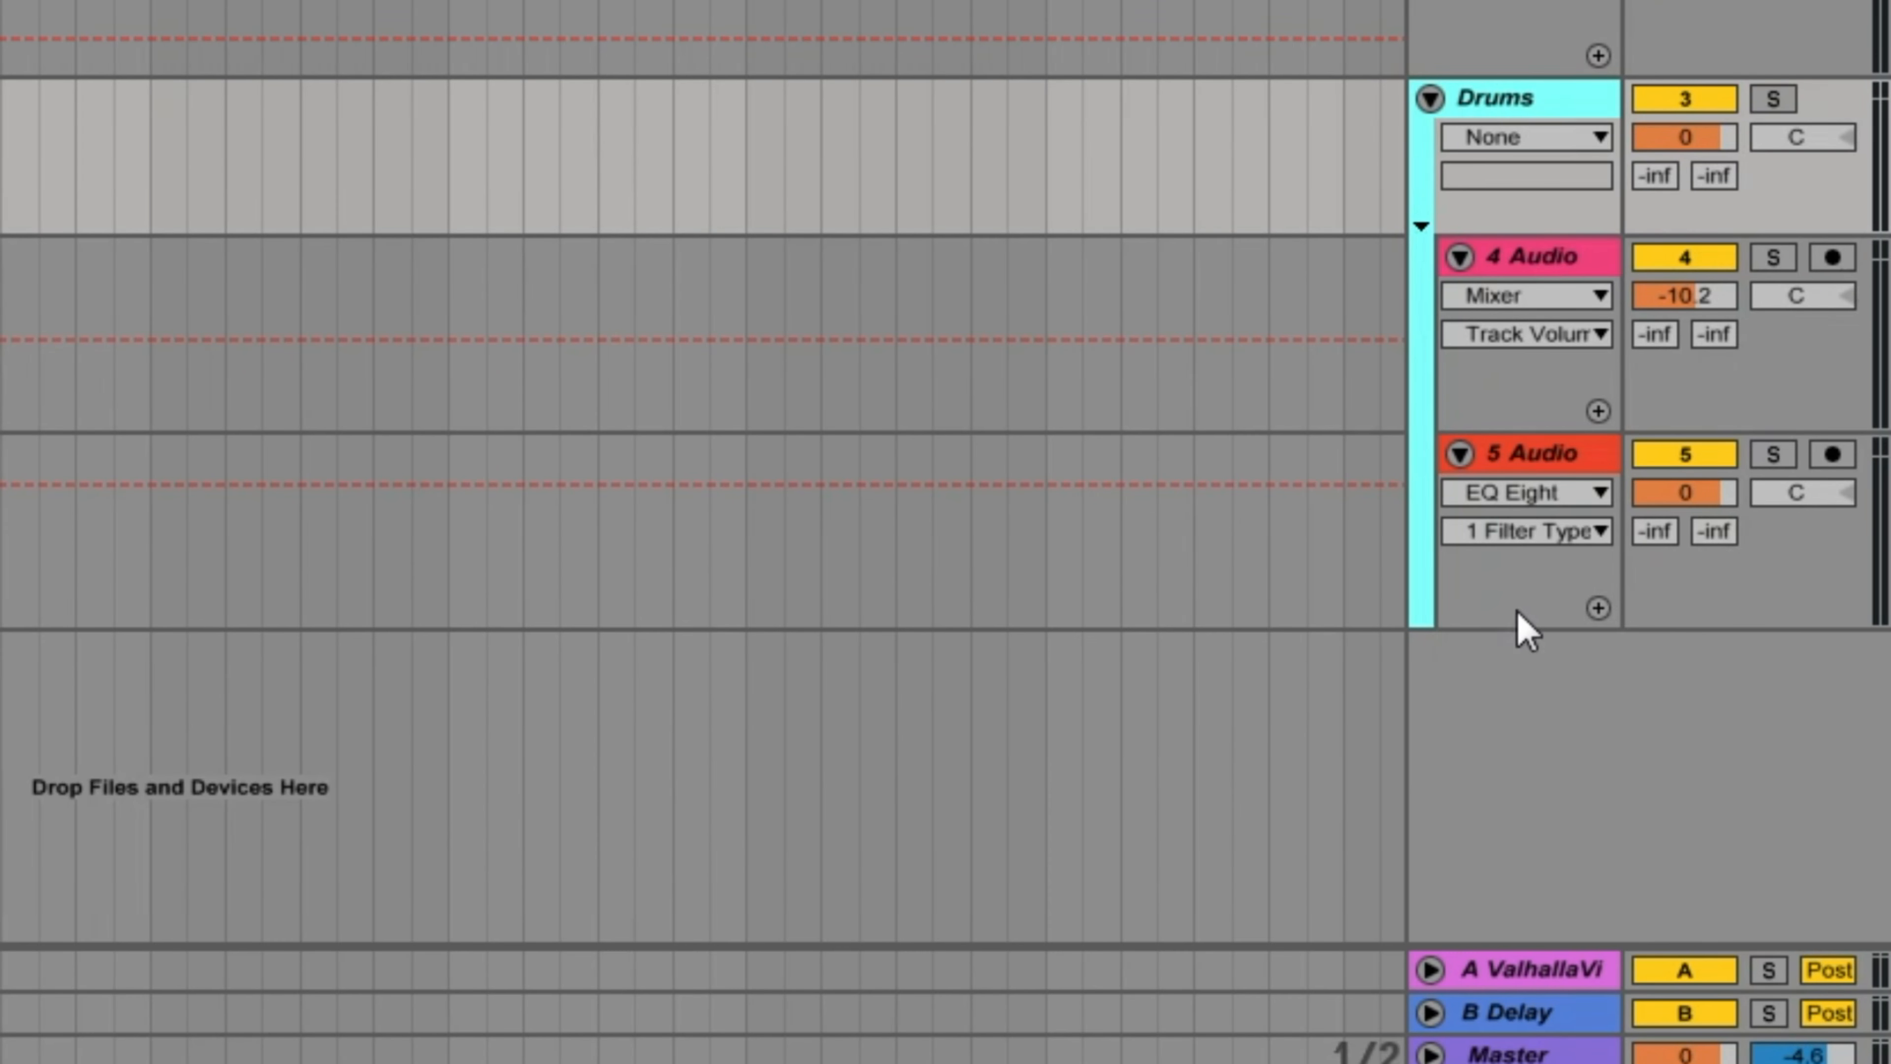
# Step: Add a new MIDI track to the Drums group and name the group's three tracks Kick, Snare and Hats
pyautogui.rightClick(1558, 701)
pyautogui.click(1633, 754)
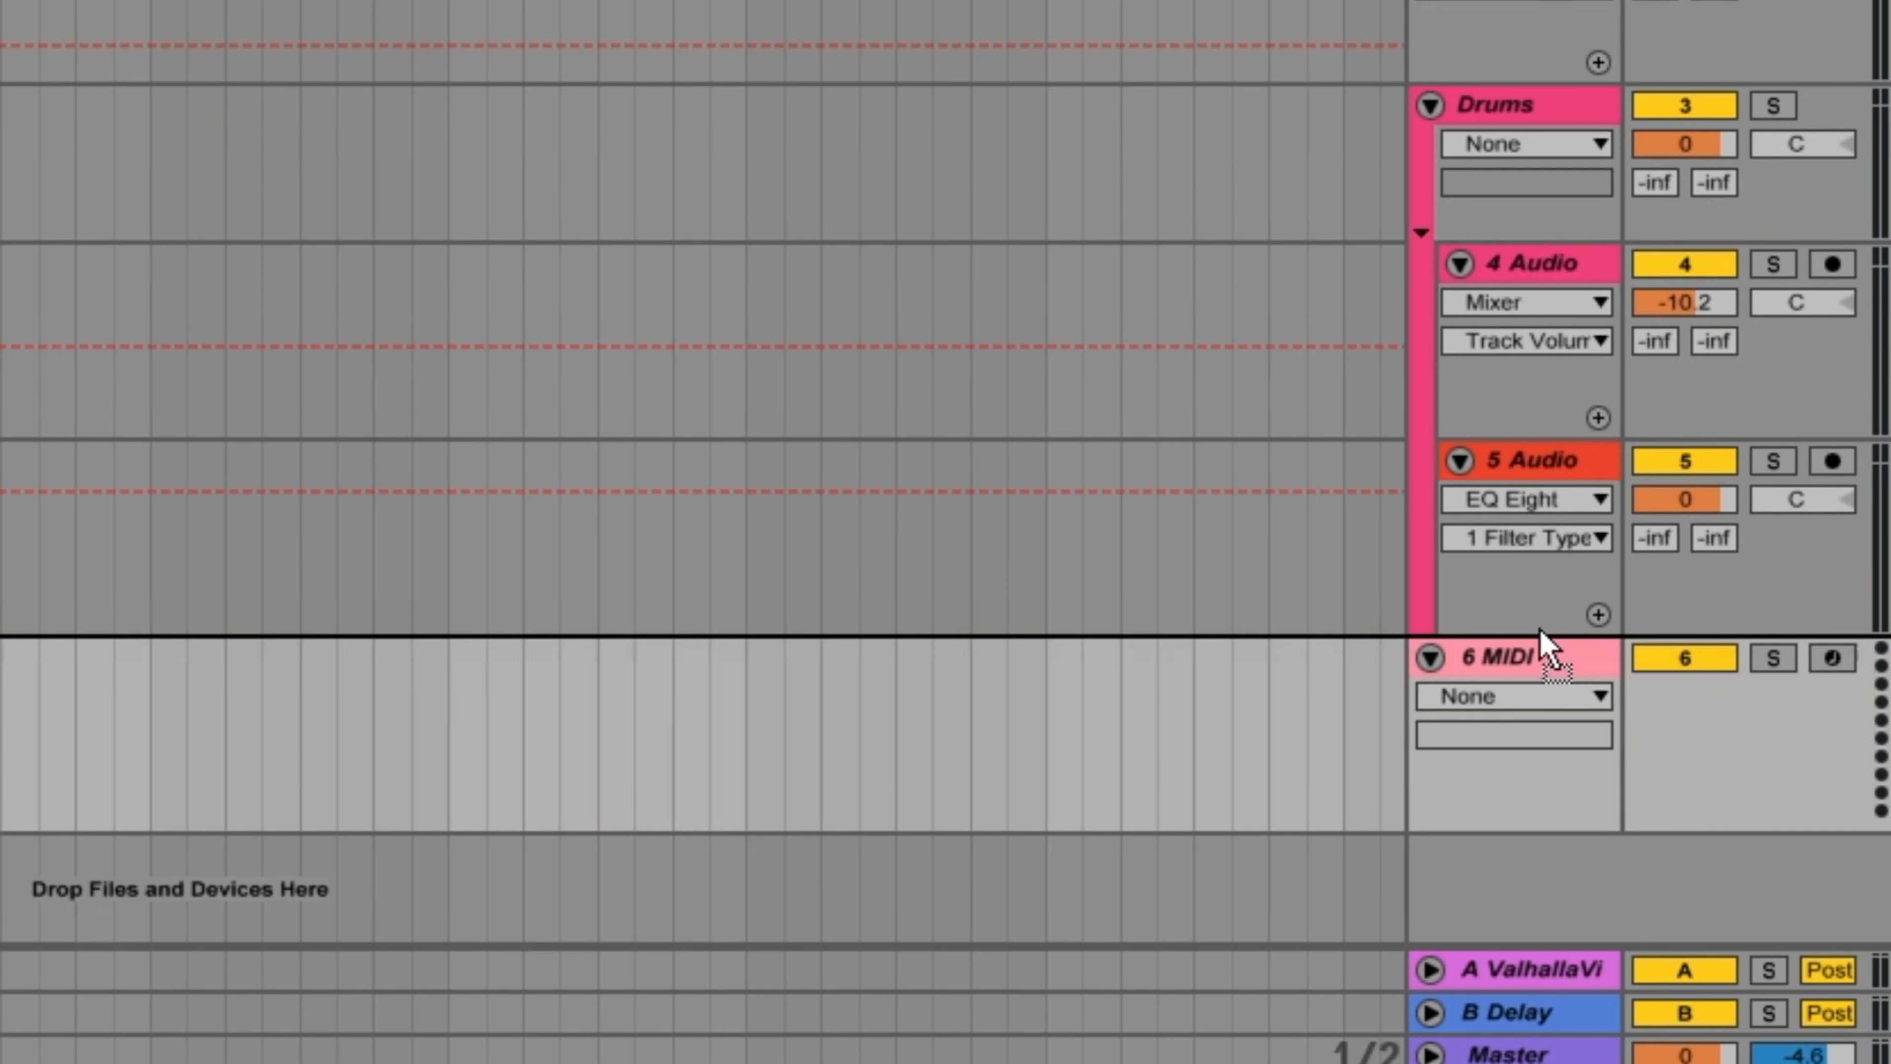
pyautogui.click(1556, 277)
pyautogui.hotkey('ctrl', 'r')
pyautogui.write('K')
pyautogui.press('Tab')
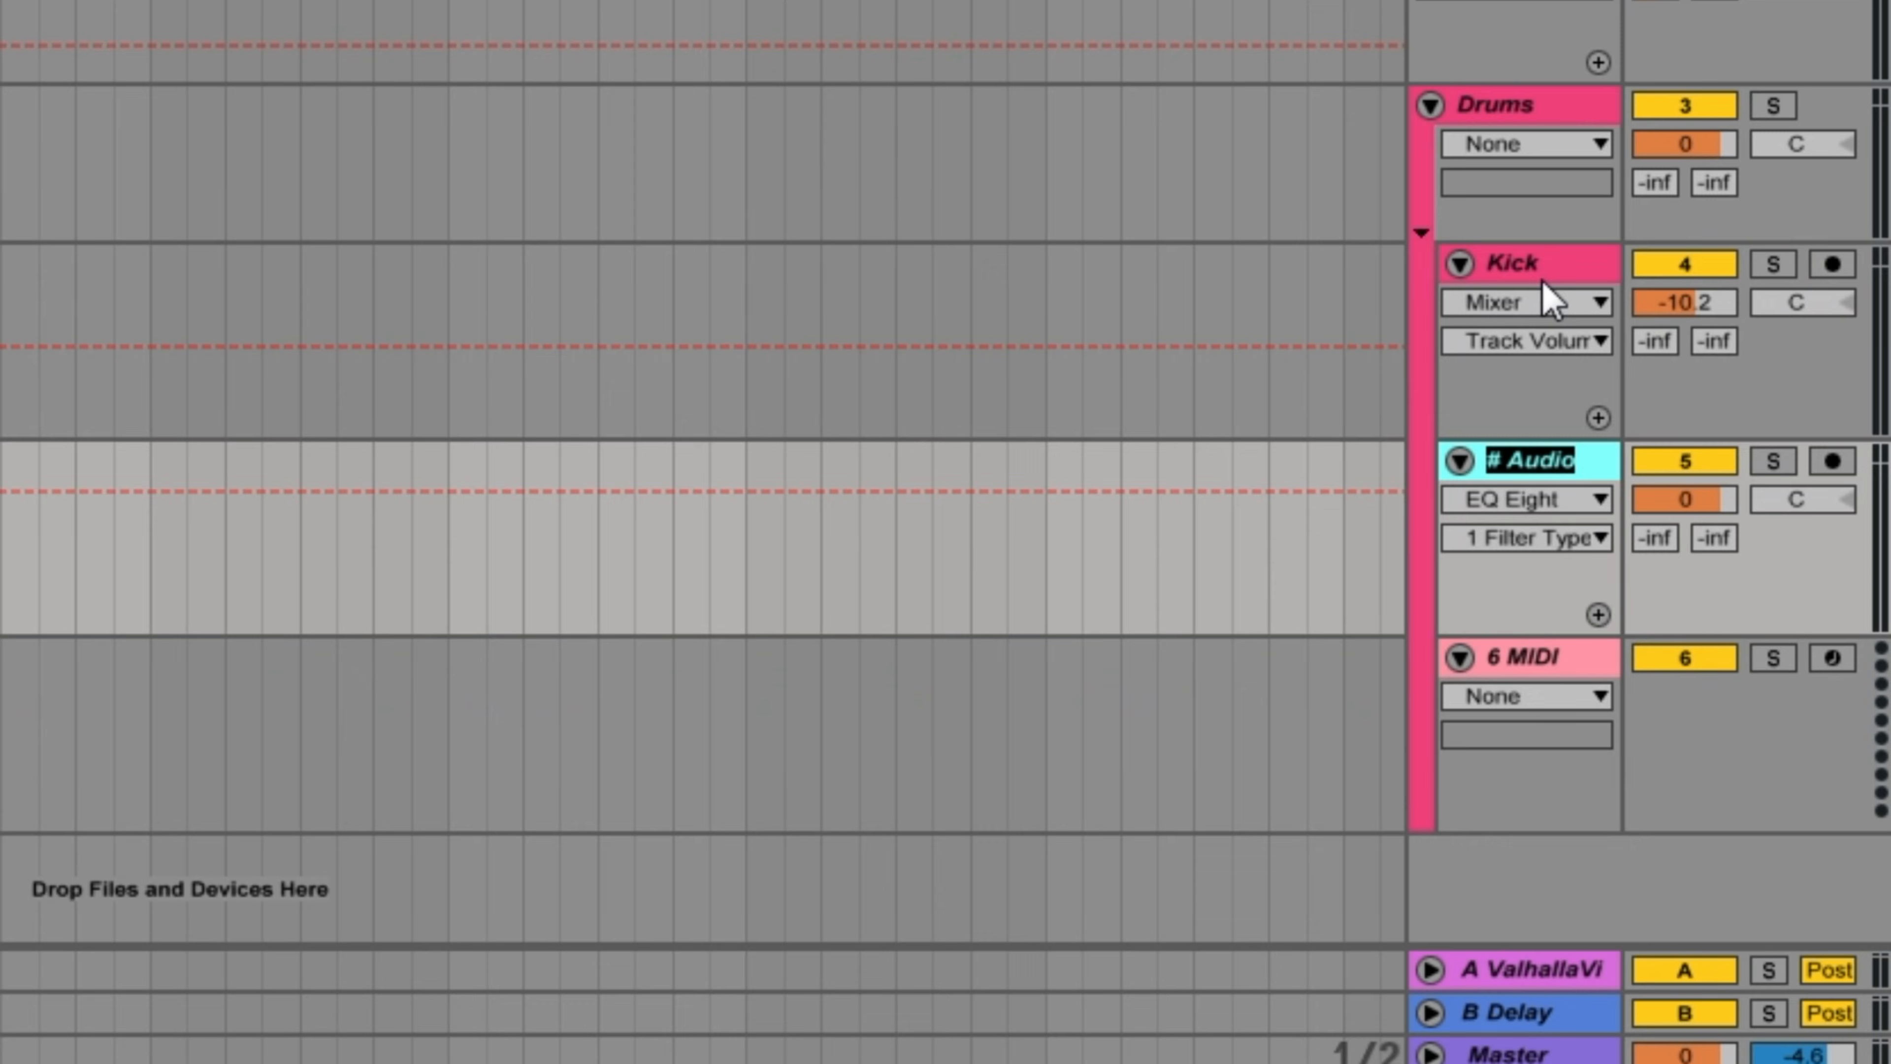
pyautogui.write('Snare')
pyautogui.press('Tab')
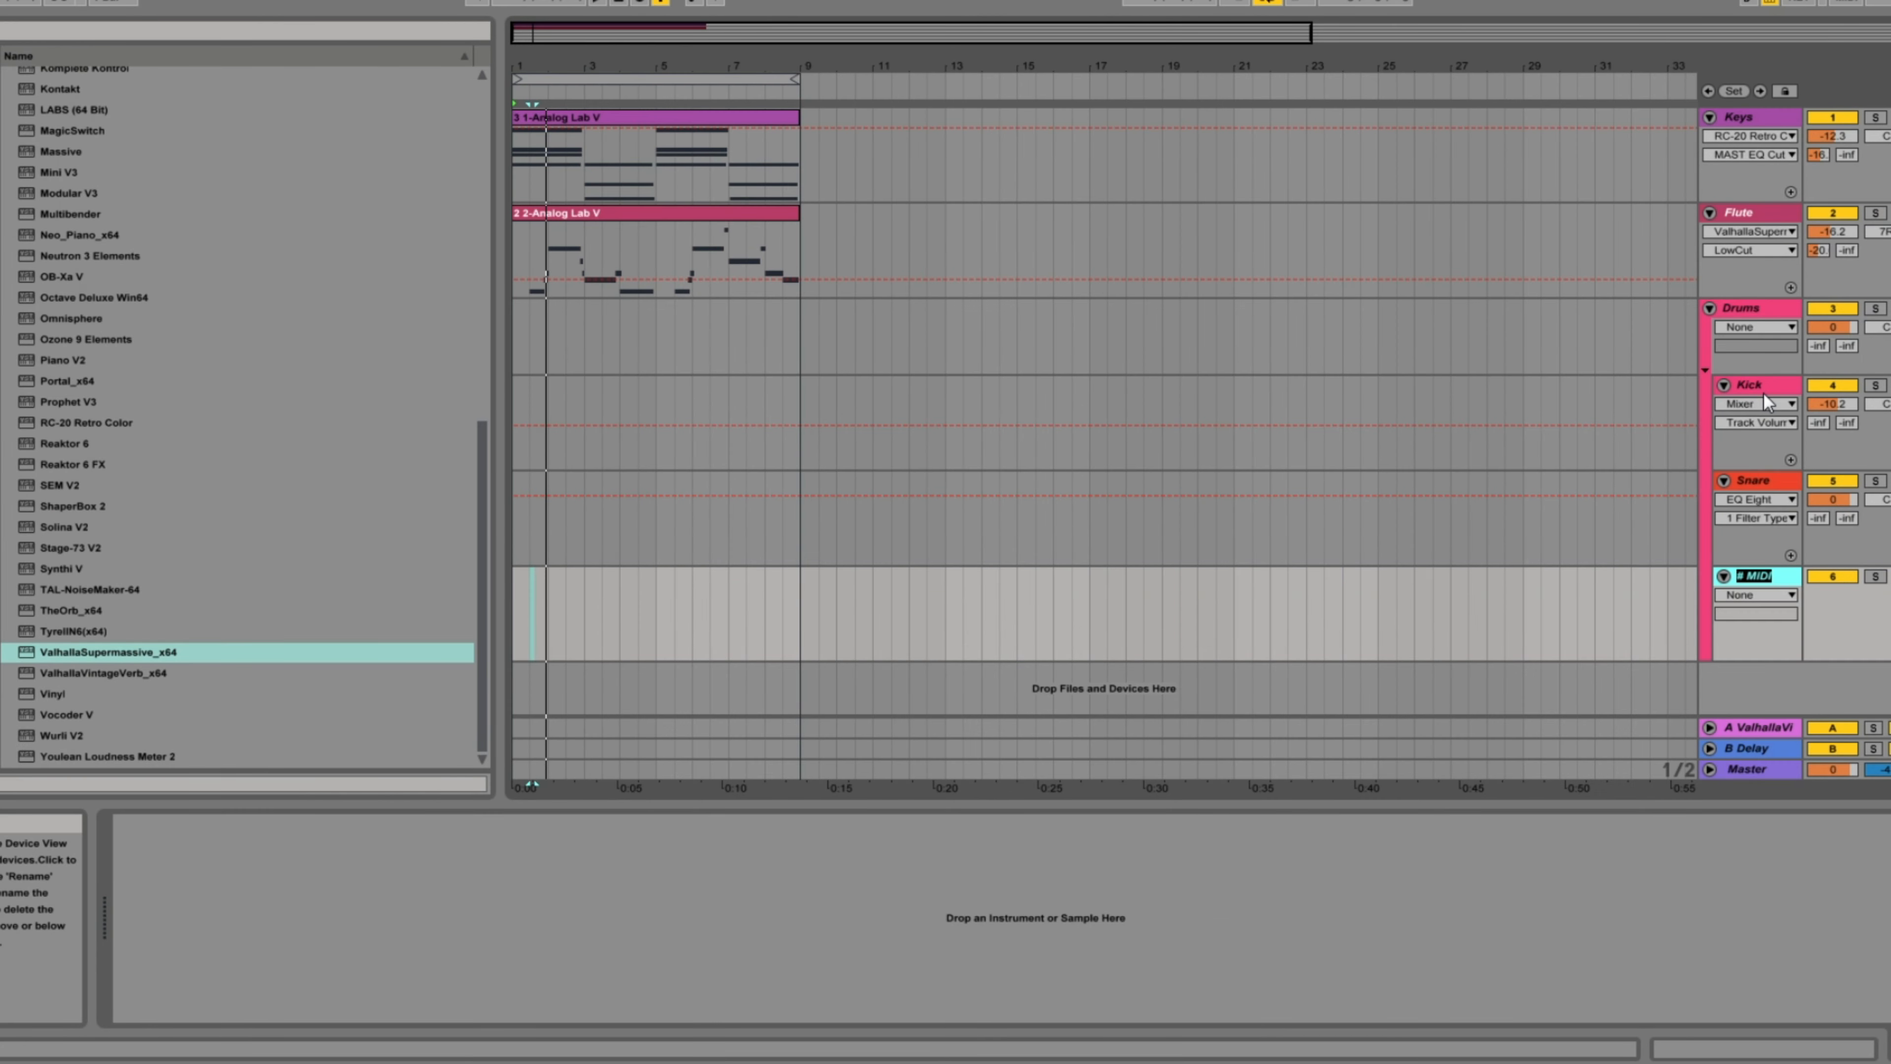
pyautogui.write('Hats')
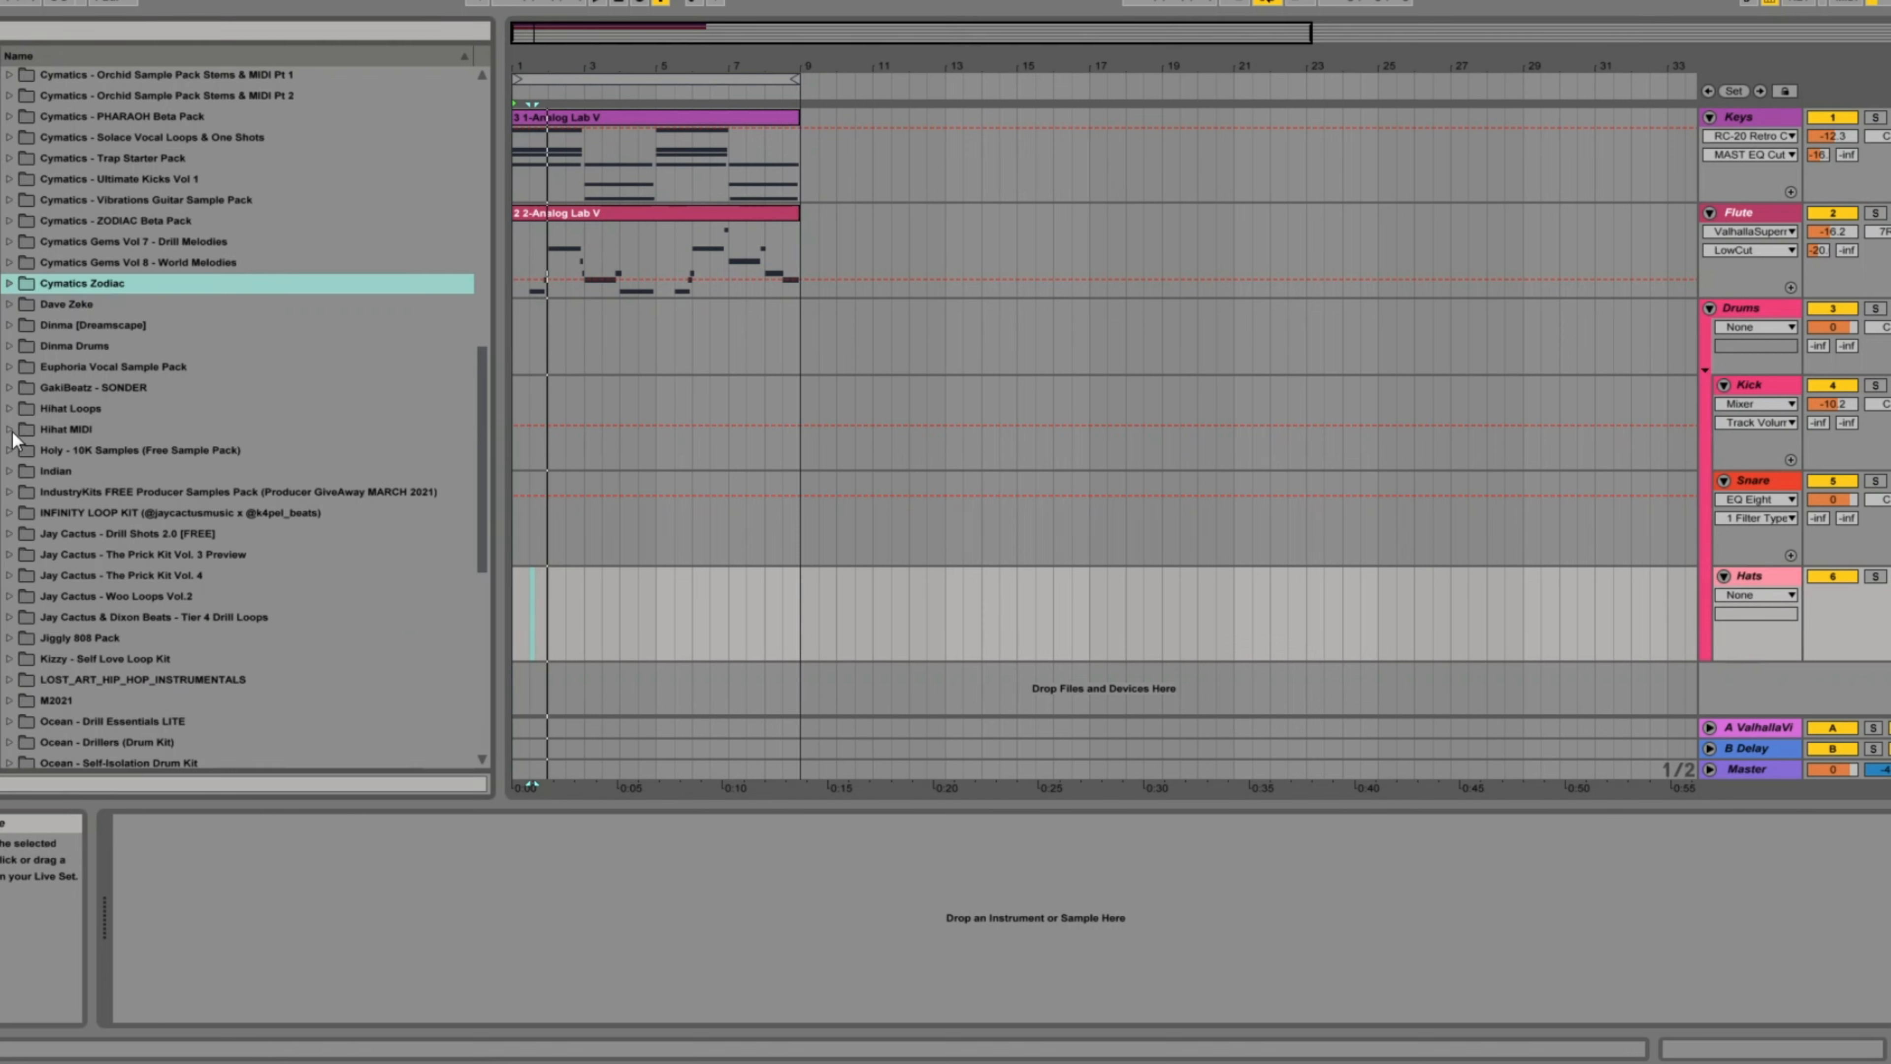
# Step: Place Cymatics - Drill Hihat MIDI 4 - 141 BPM.mid from the Hihat MIDI folder at bar 1 of the Hats track
pyautogui.click(11, 430)
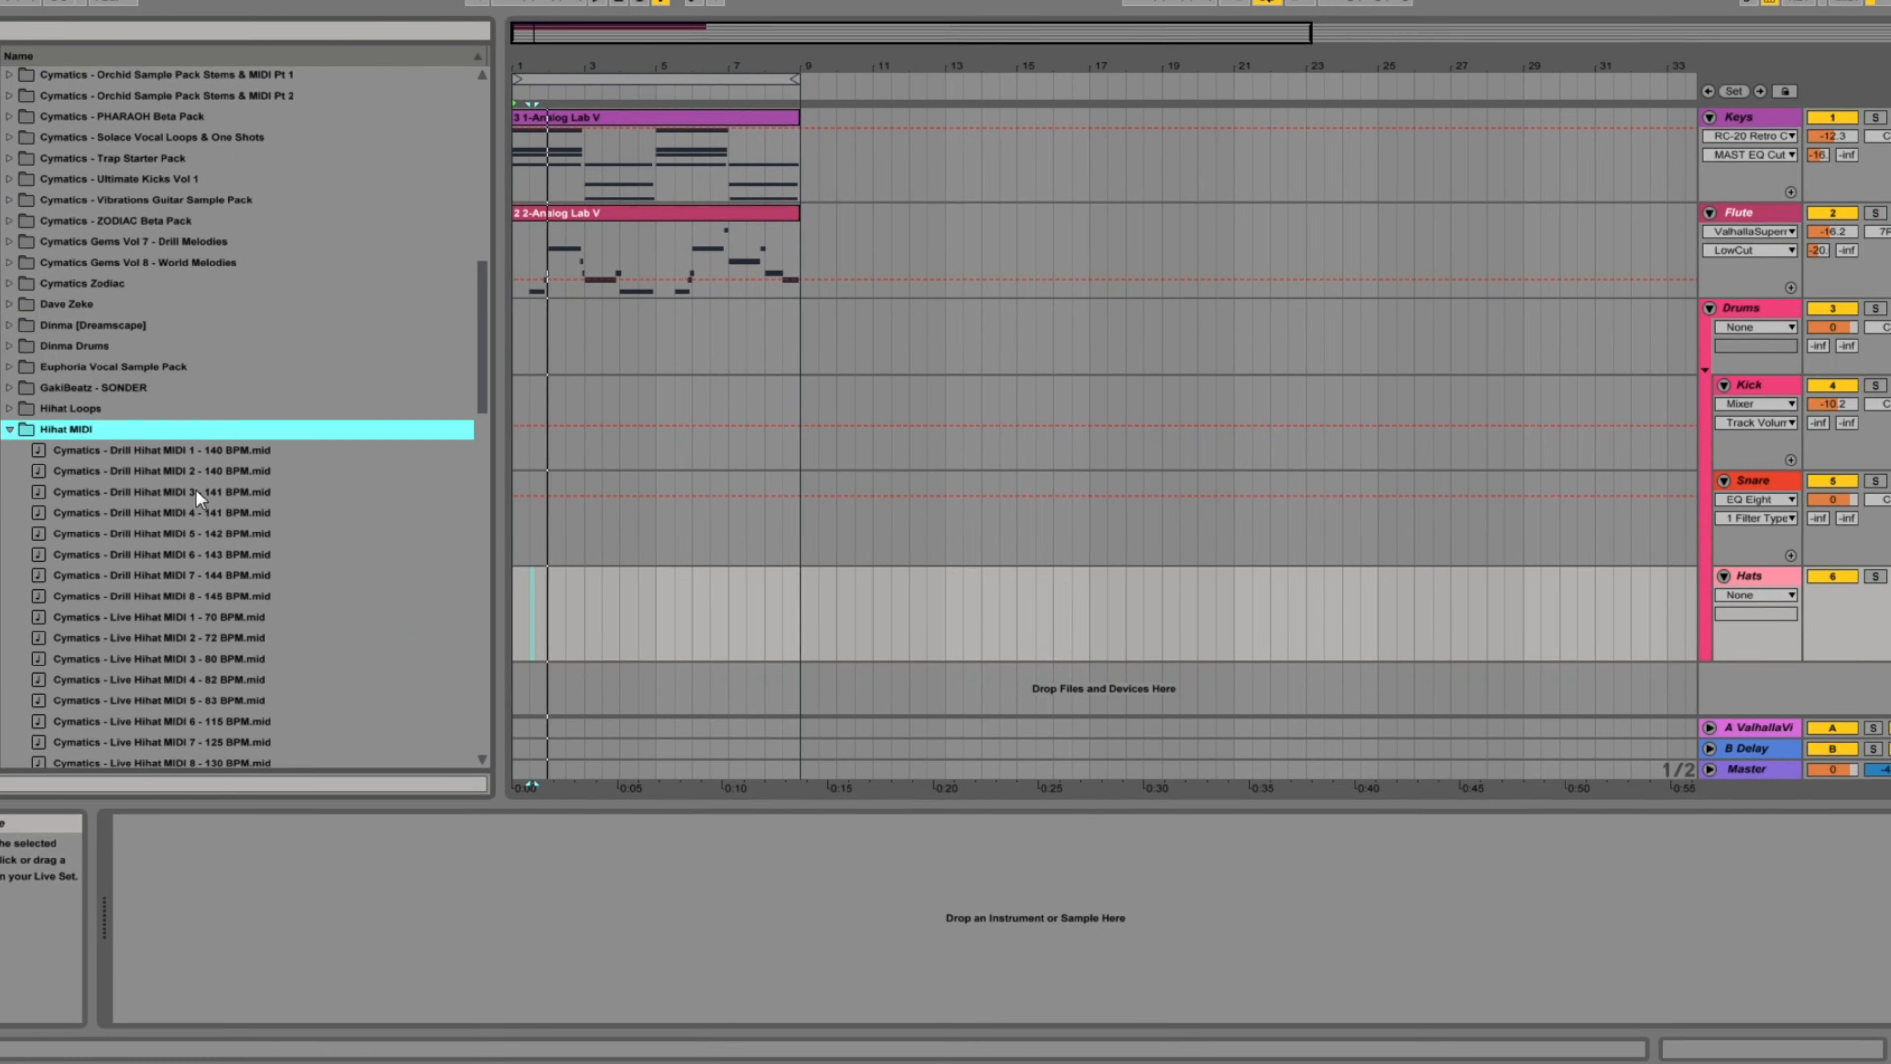
pyautogui.moveTo(198, 507); pyautogui.dragTo(518, 616)
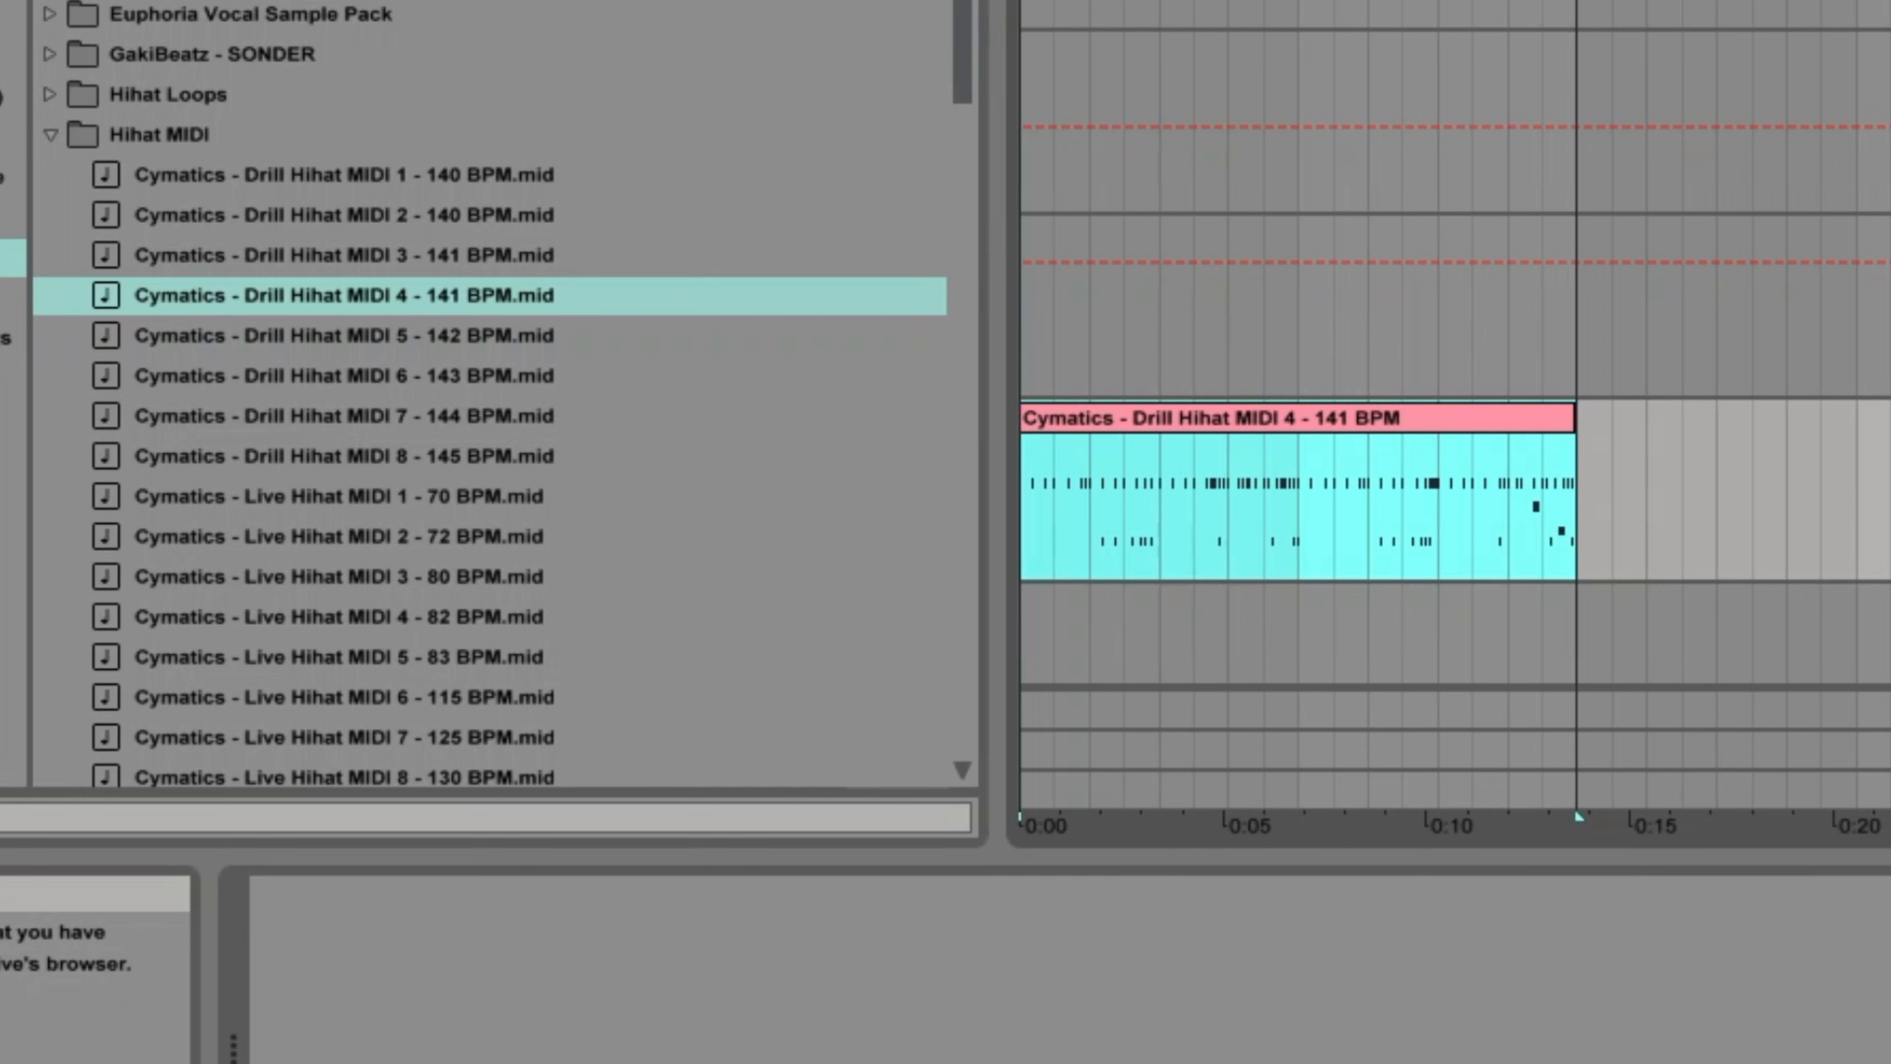
pyautogui.click(49, 134)
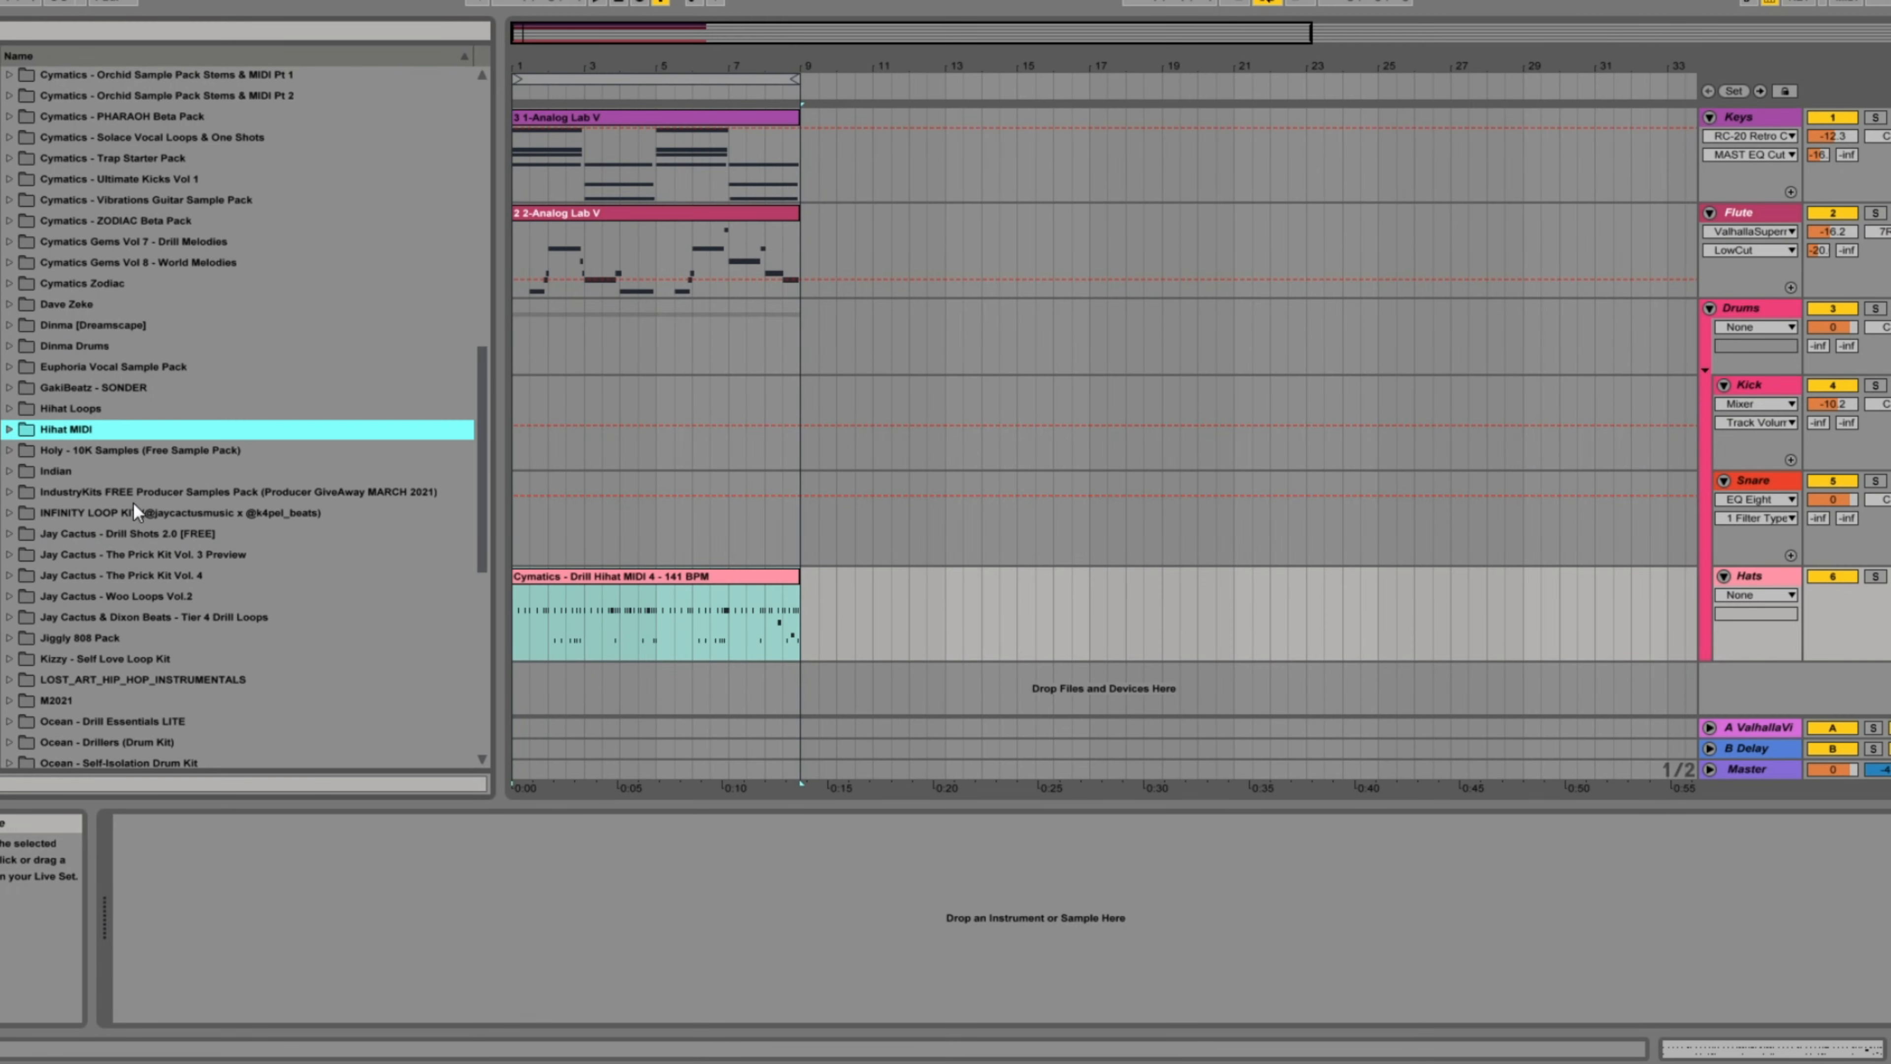
# Step: Open the Jay Cactus - The Prick Kit Vol. 4 sample folder and look through its drum categories
pyautogui.click(130, 577)
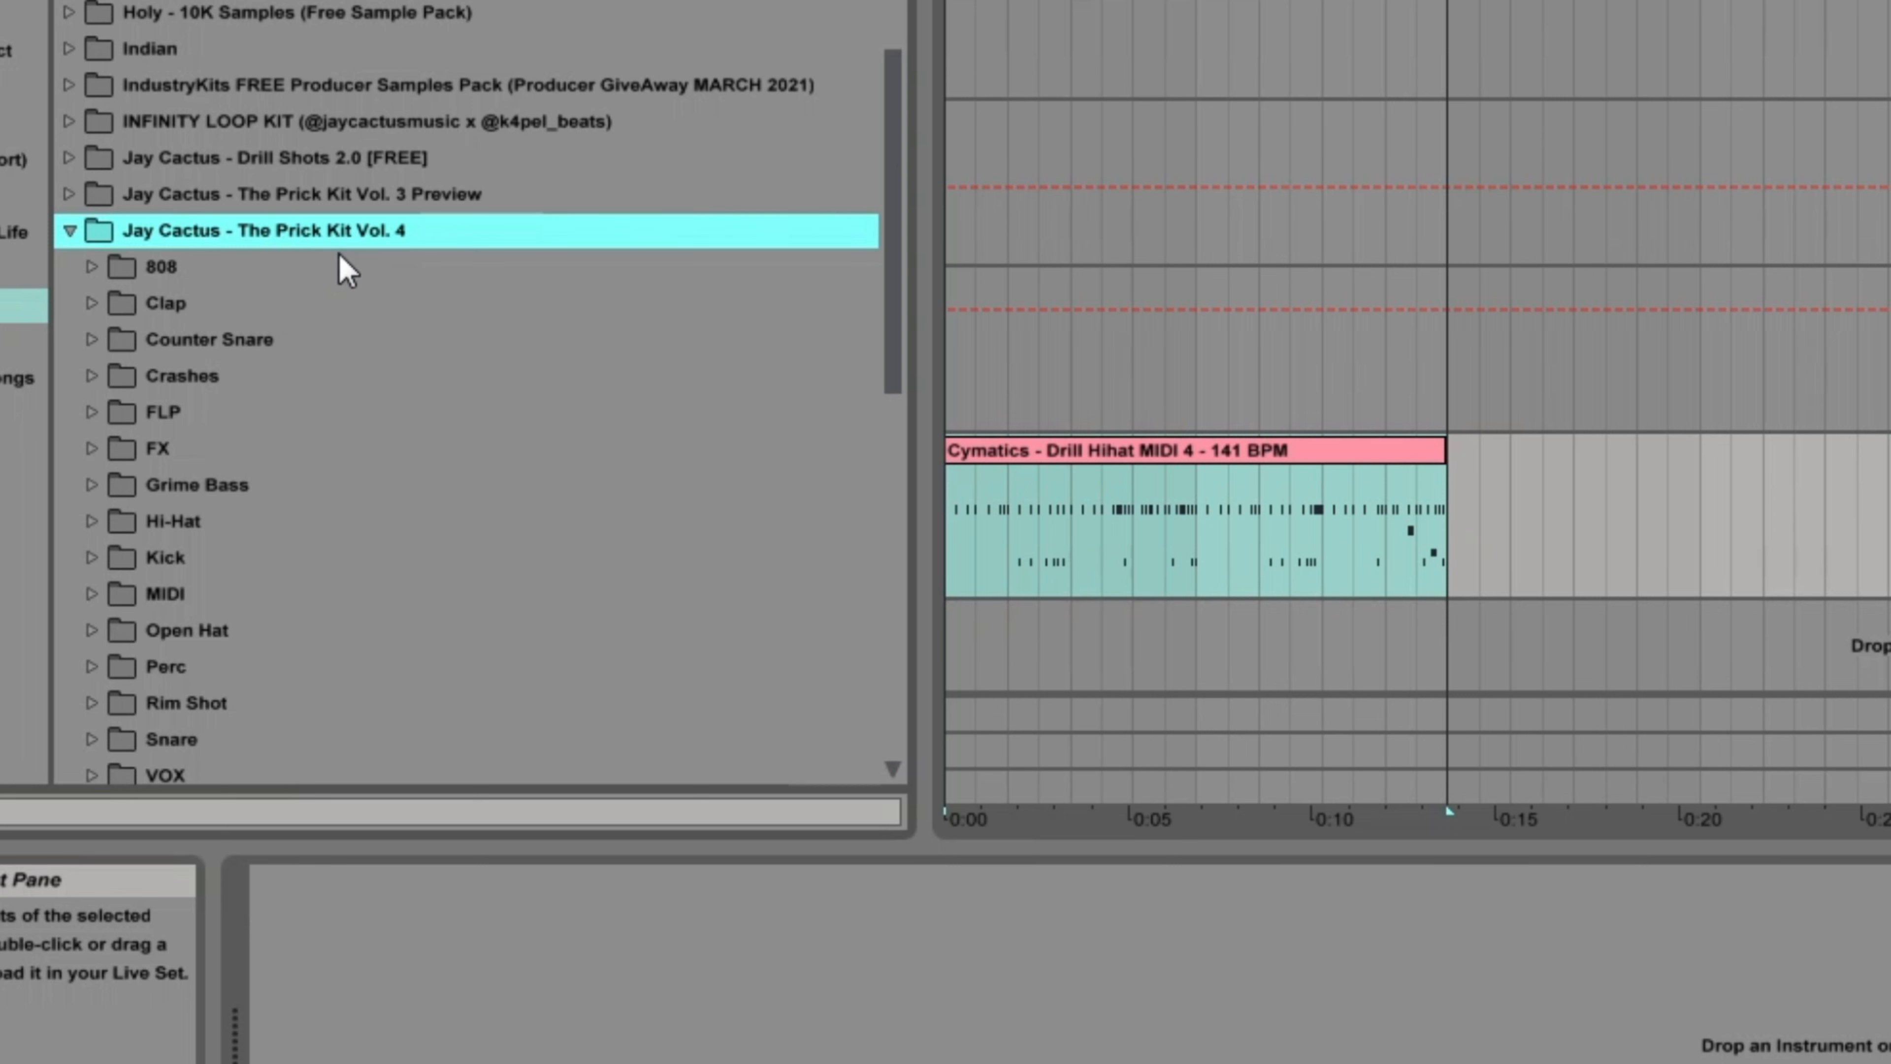
pyautogui.scroll(-4, 317, 440)
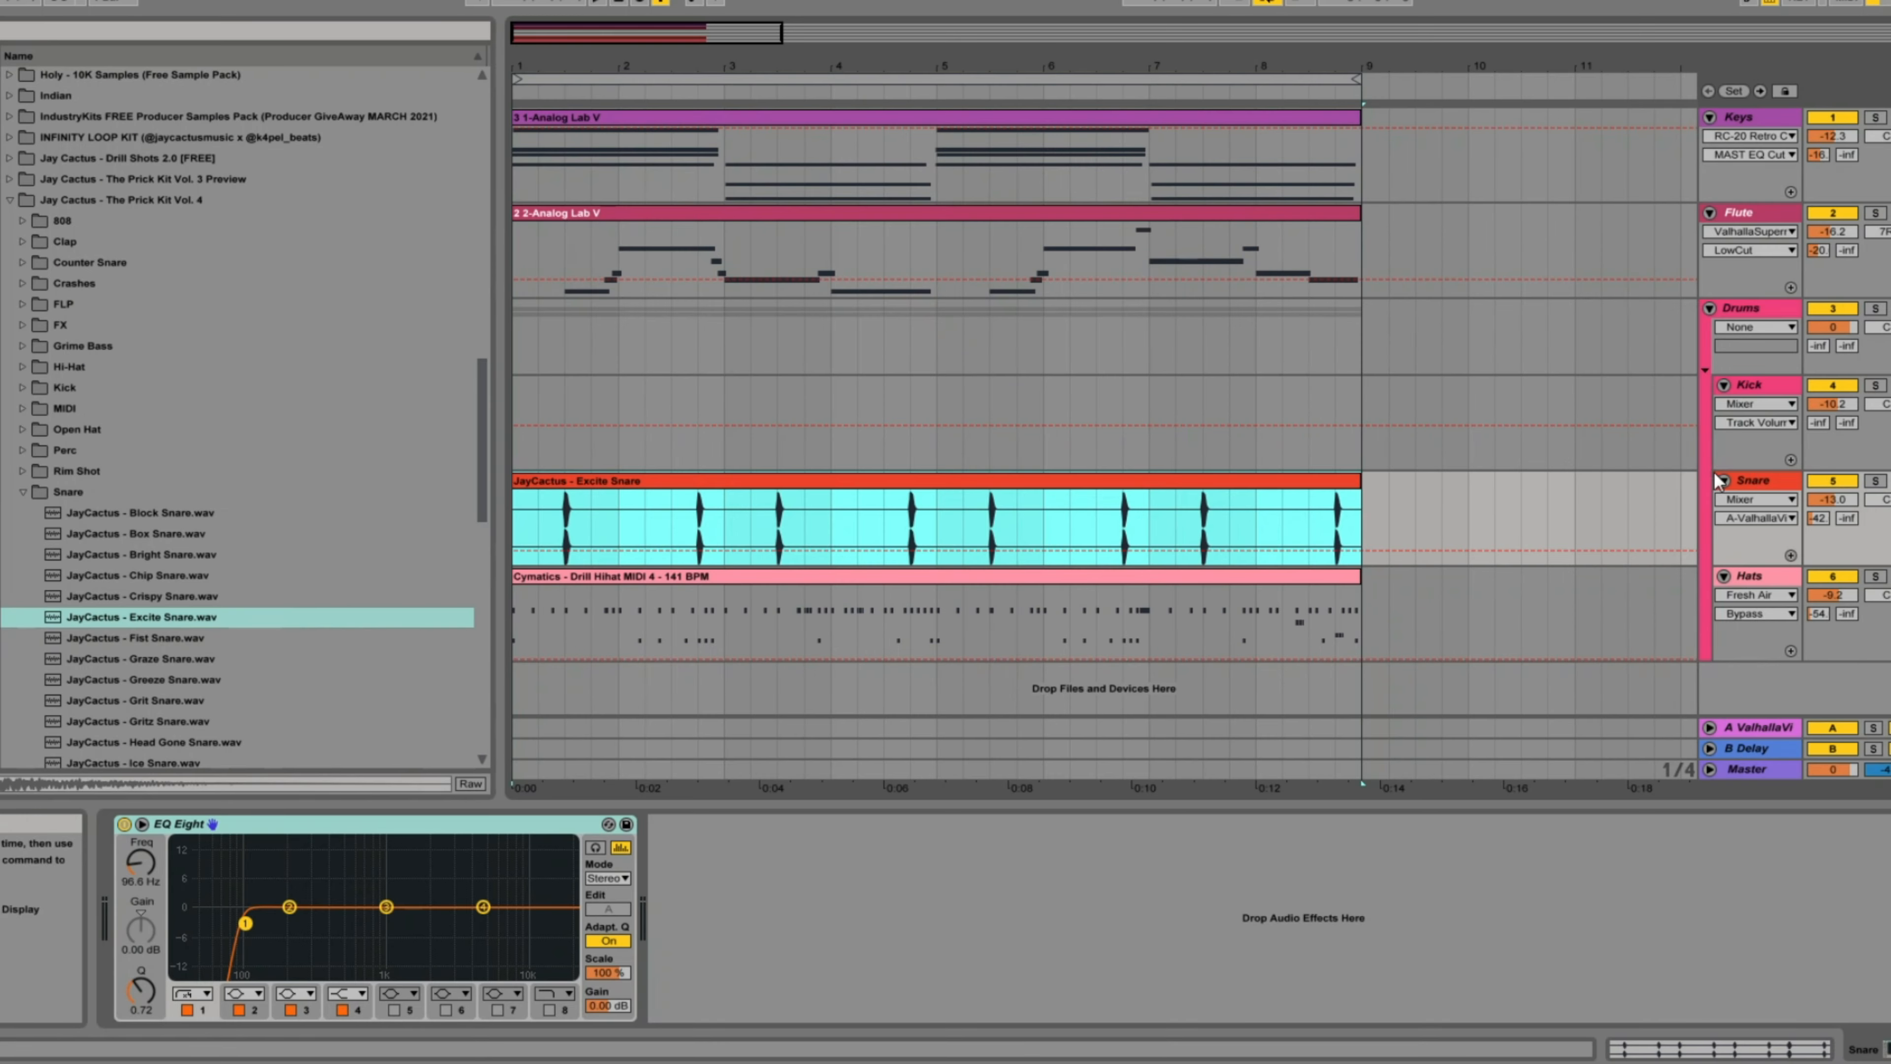
# Step: Add JayCactus - Slam Kick.wav to the Kick track and duplicate it so kicks fall on bars 1, 3, 5 and 7
pyautogui.click(1740, 456)
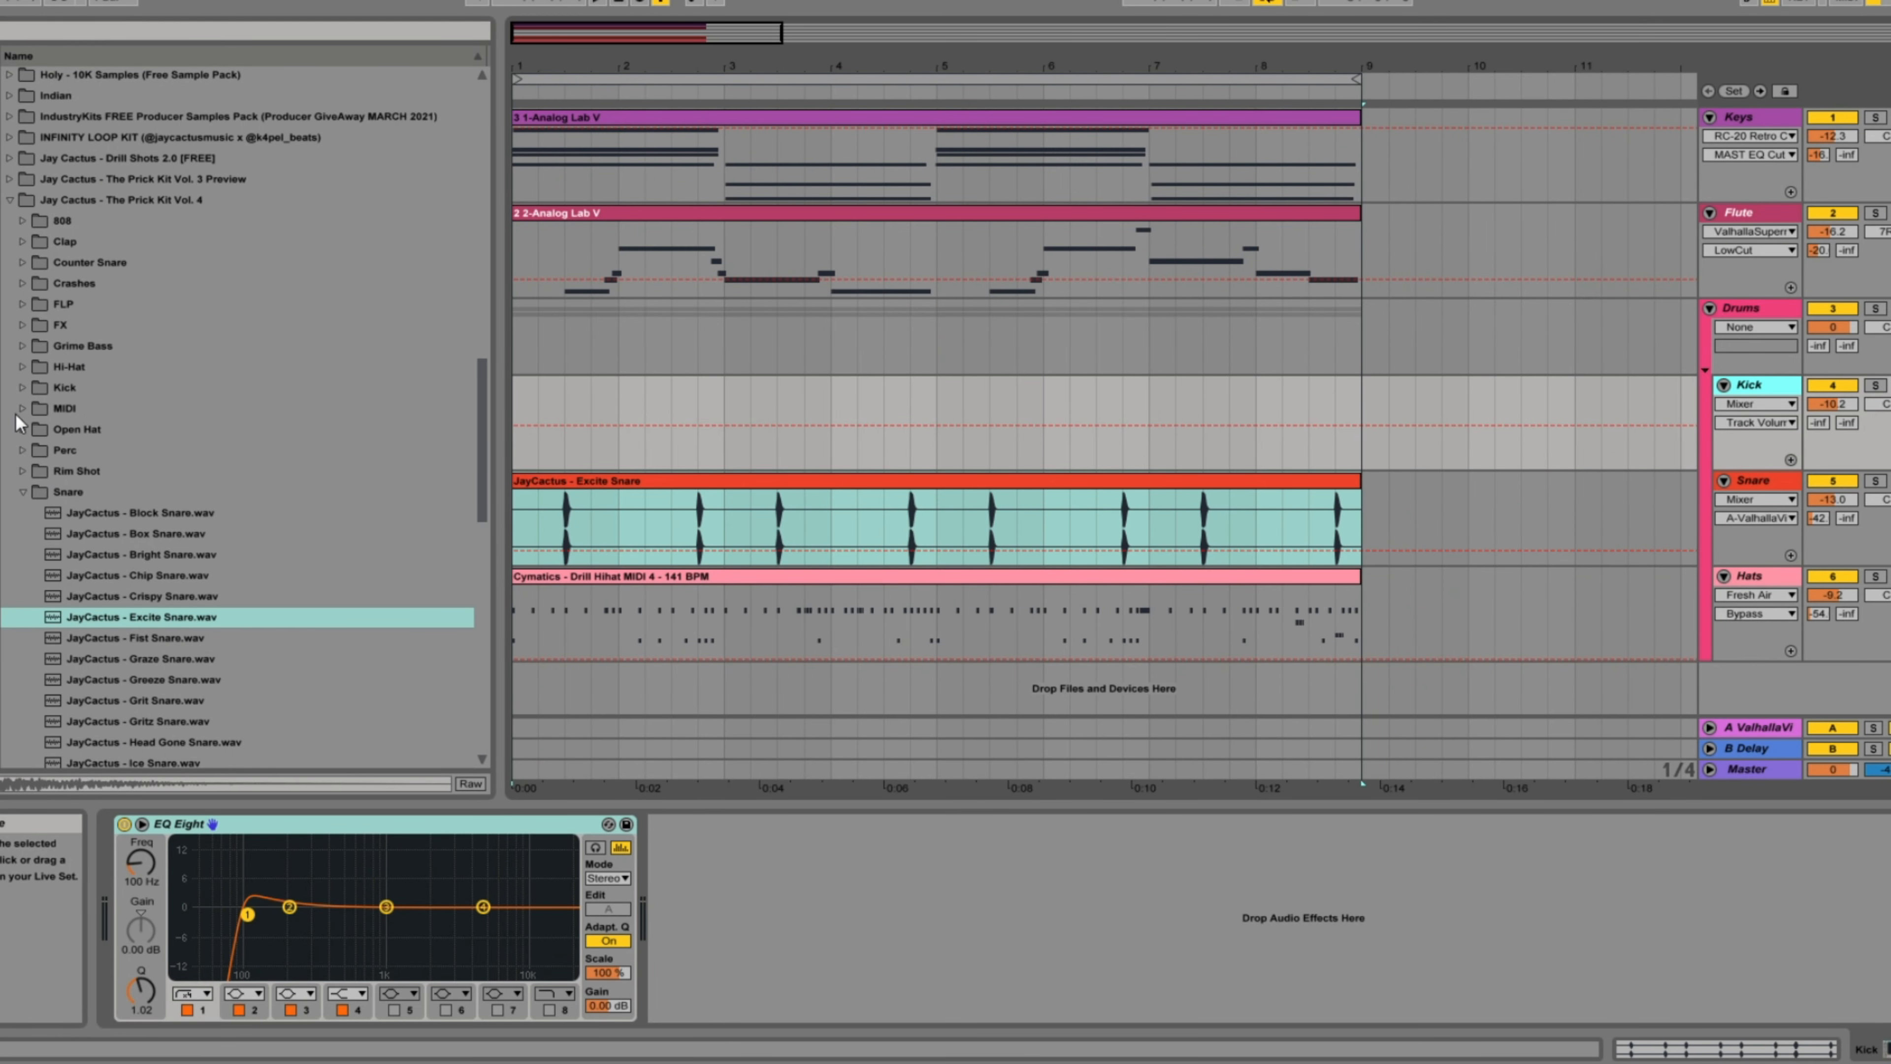
pyautogui.click(23, 394)
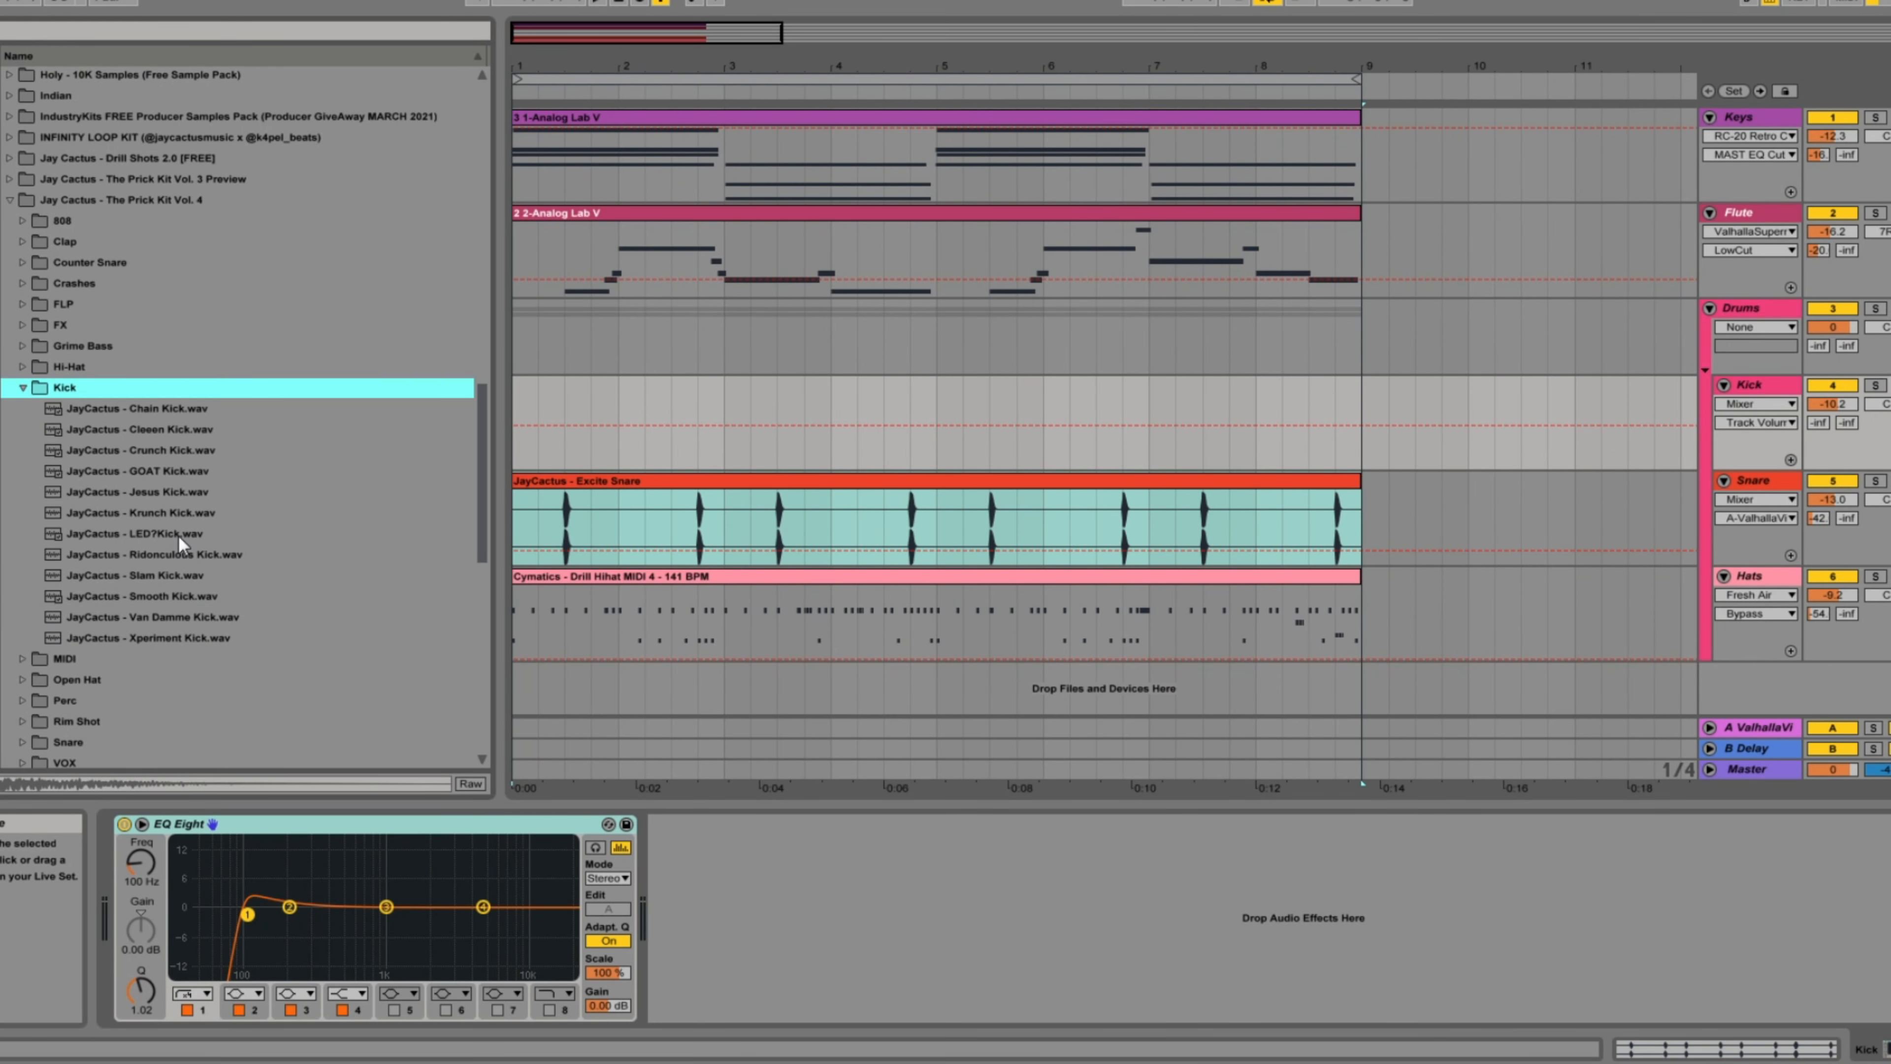
pyautogui.click(176, 575)
pyautogui.moveTo(170, 577); pyautogui.dragTo(722, 392)
pyautogui.hotkey('ctrl', 'd')
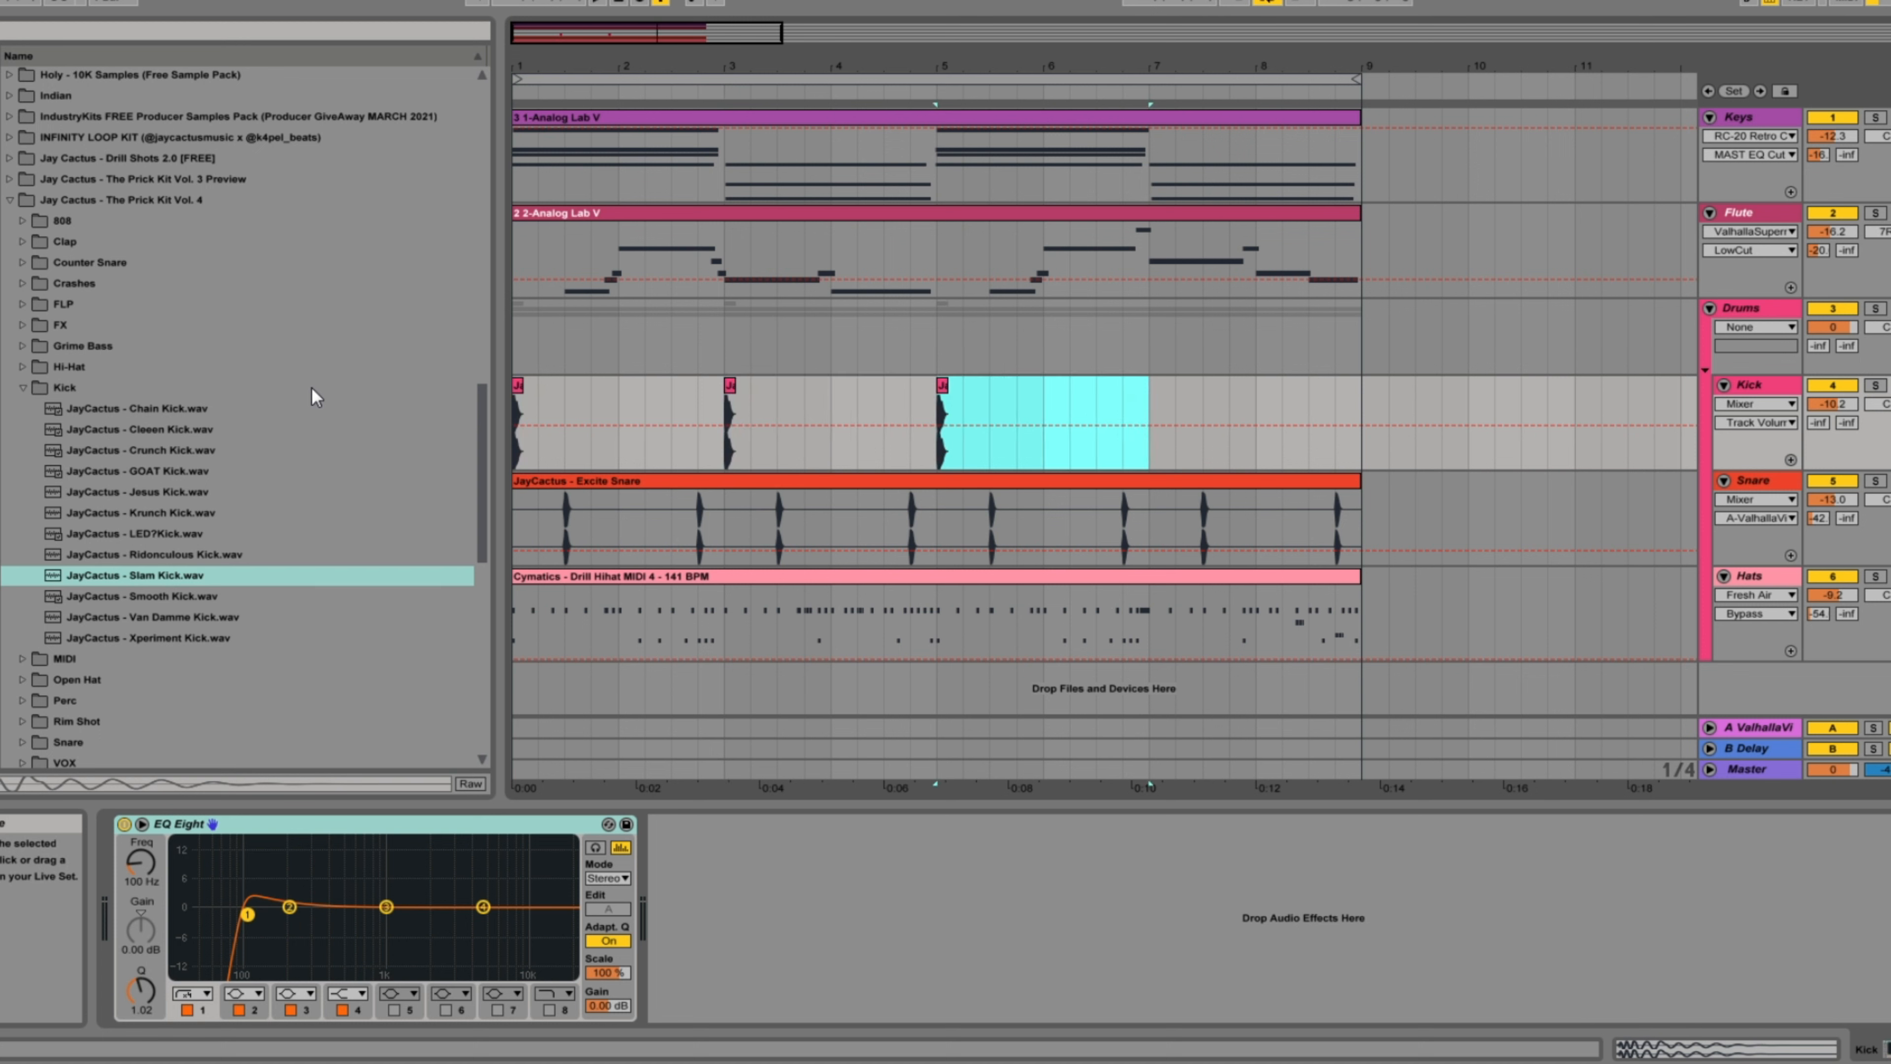
pyautogui.hotkey('ctrl', 'd')
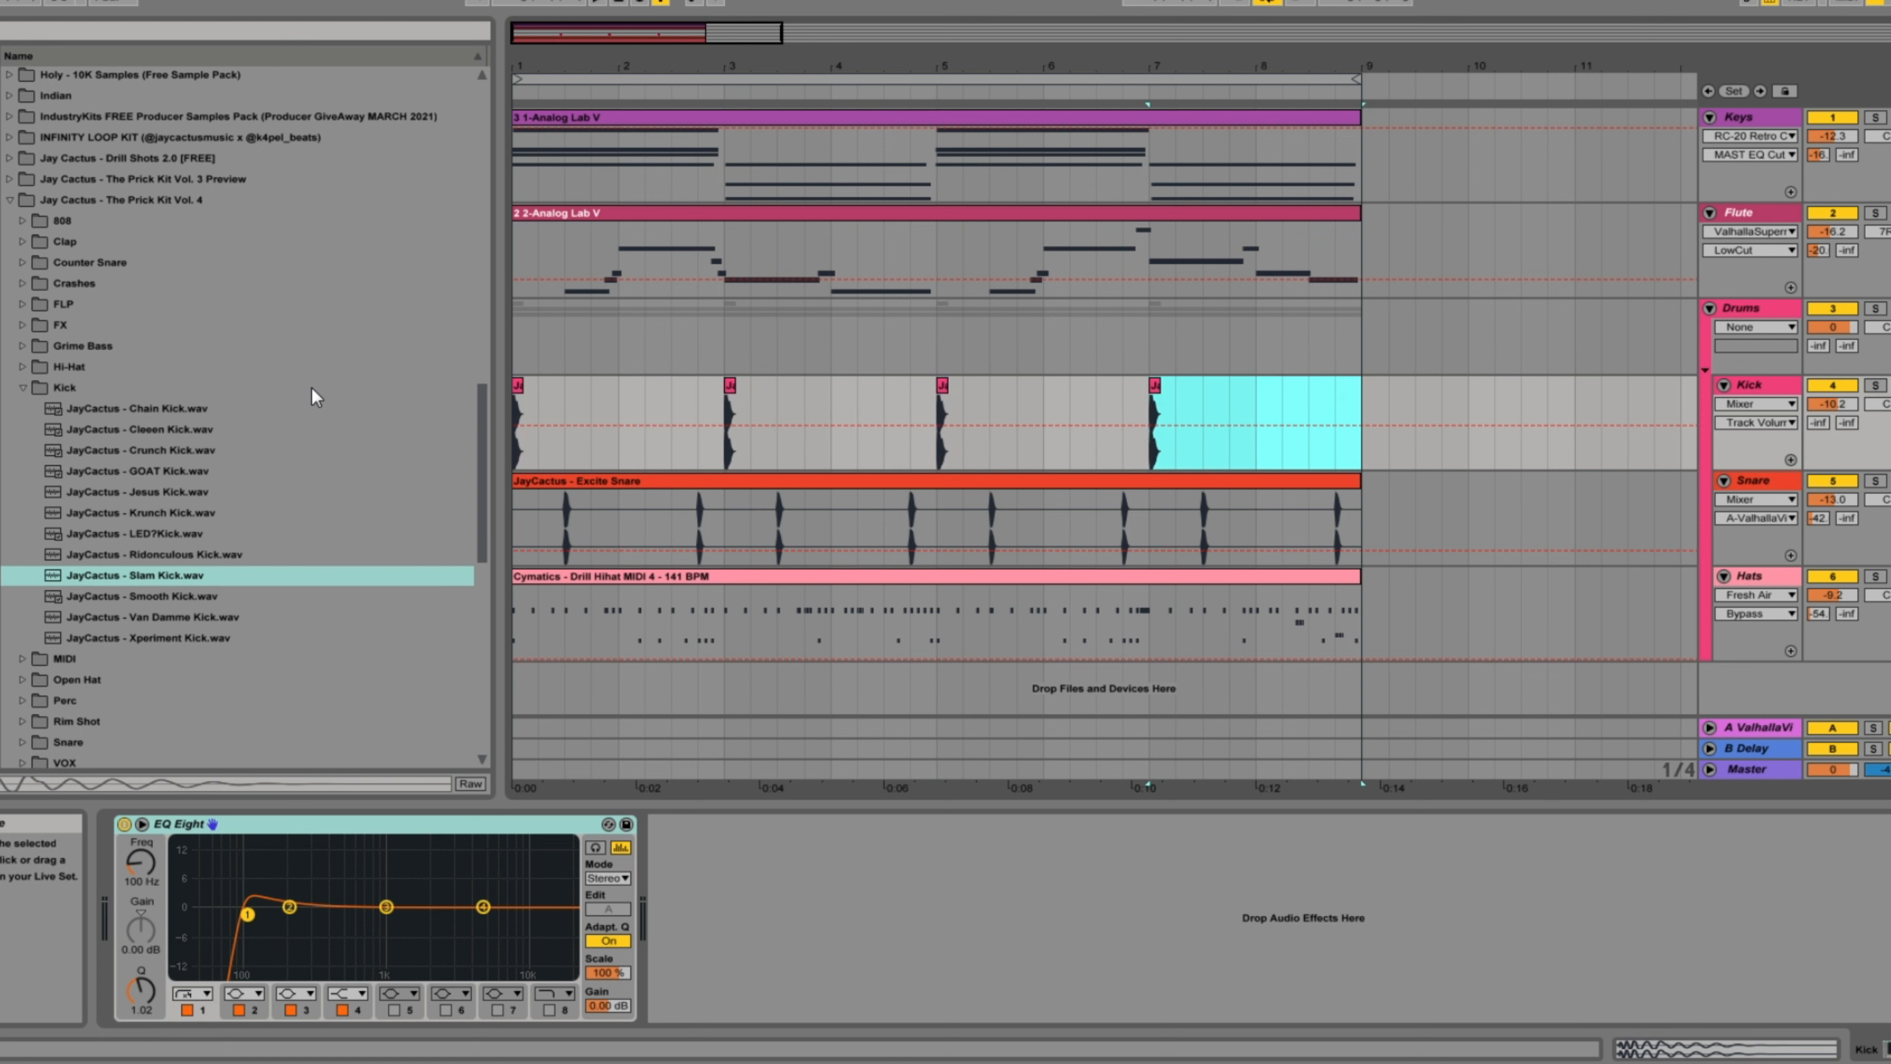
# Step: Add the Saturator preset Soft Shaper.adv after the EQ Eight on the Kick track
pyautogui.click(783, 476)
pyautogui.scroll(-5, 141, 446)
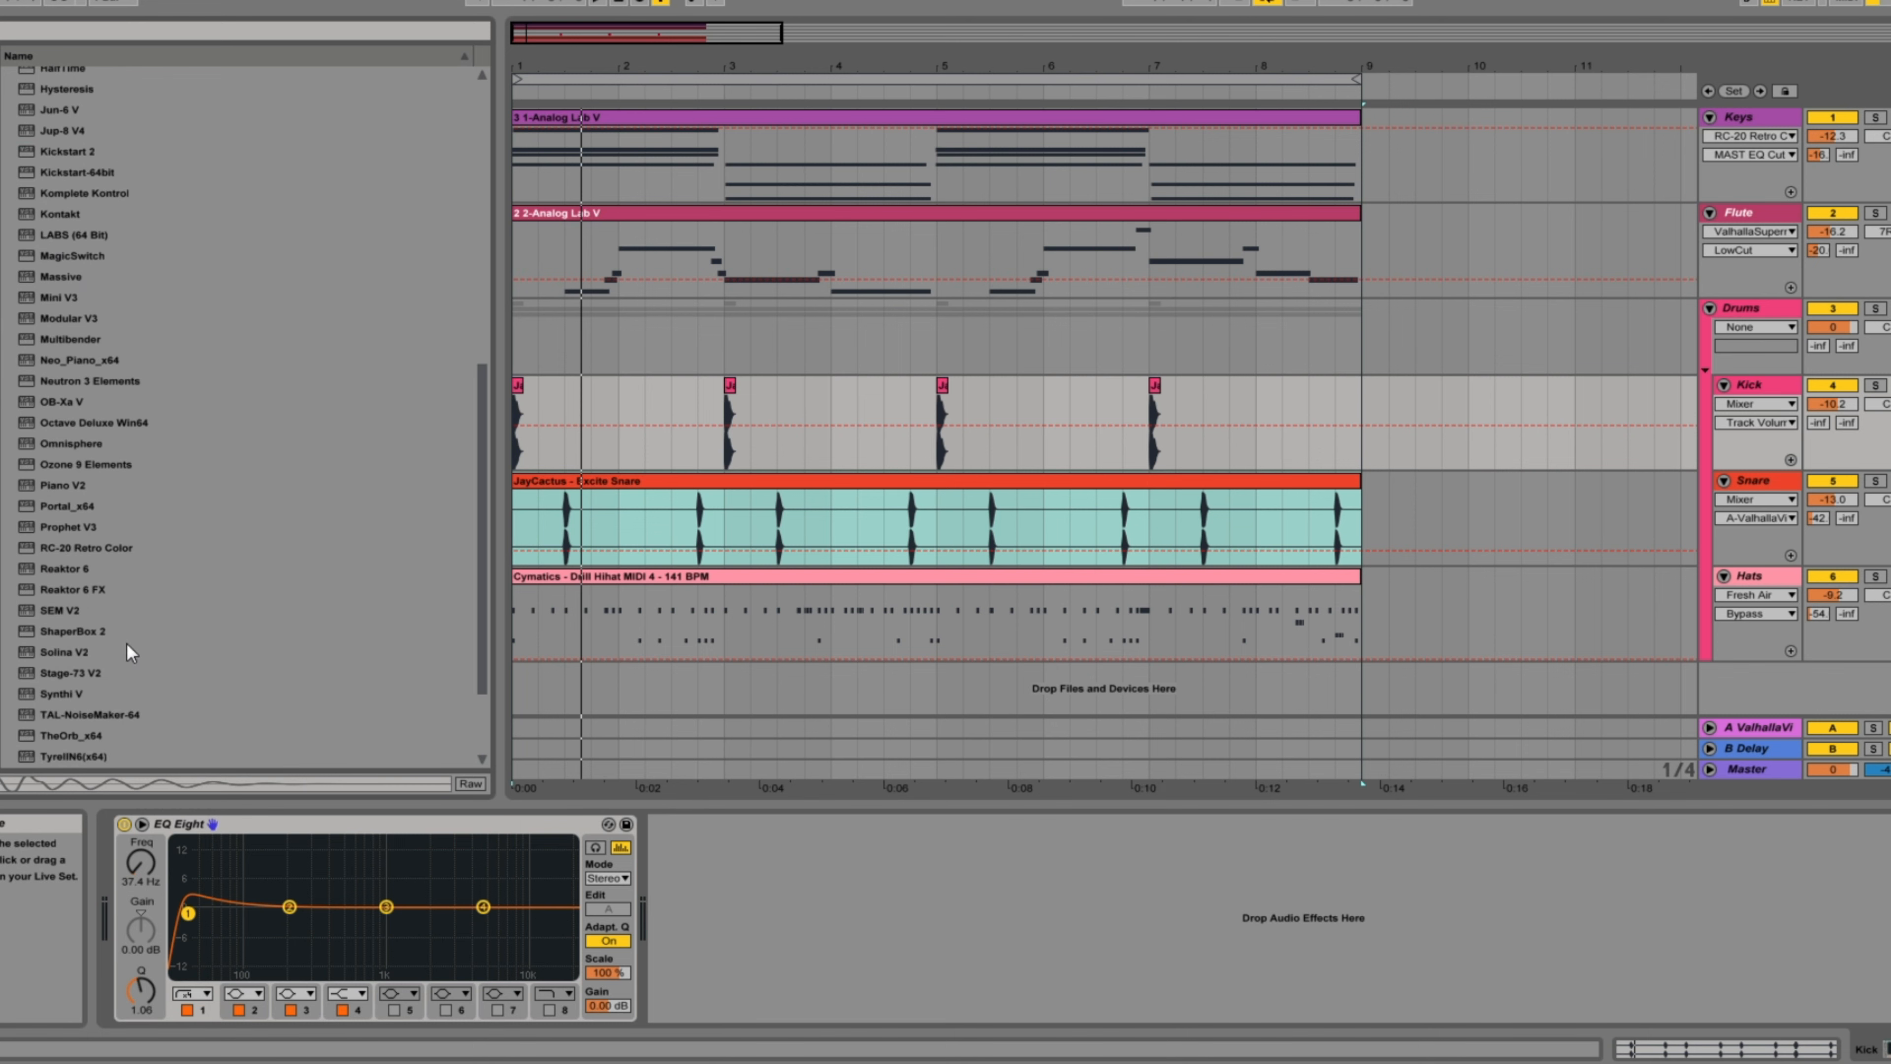
pyautogui.click(2, 137)
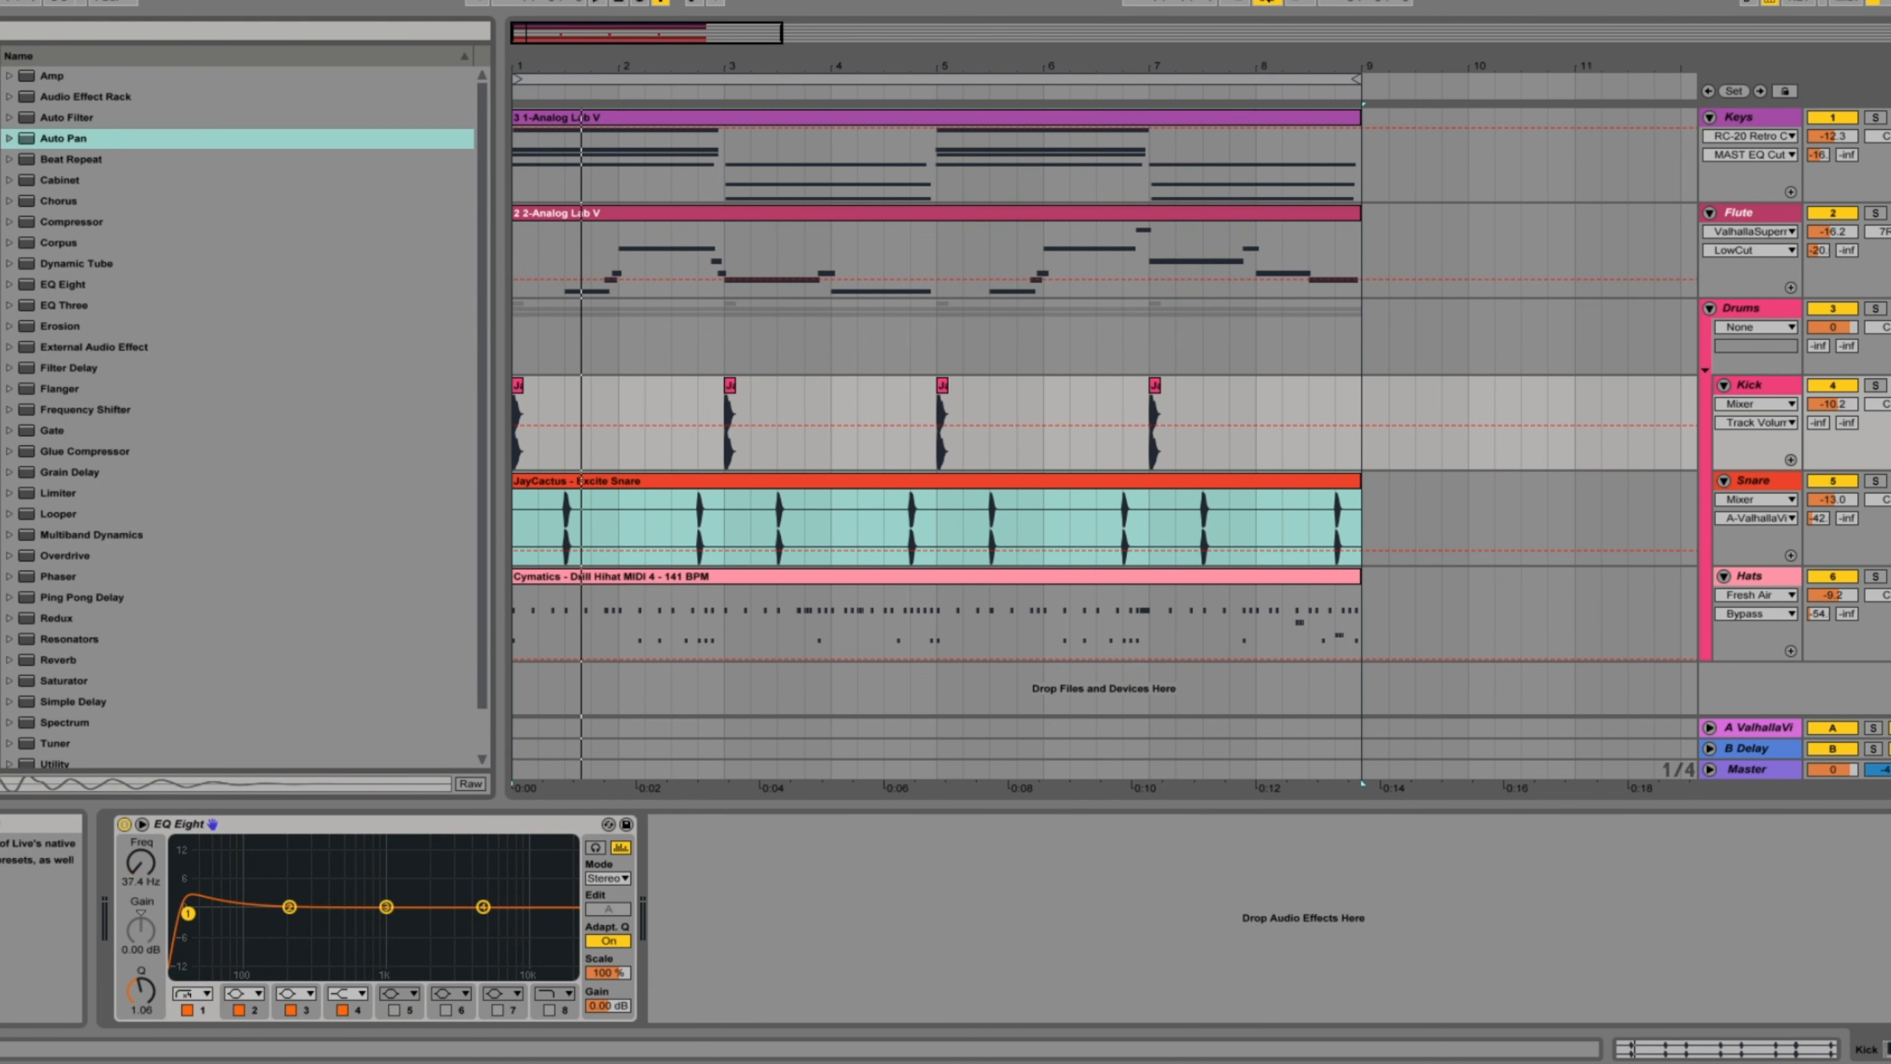
pyautogui.scroll(-2, 112, 602)
pyautogui.click(19, 692)
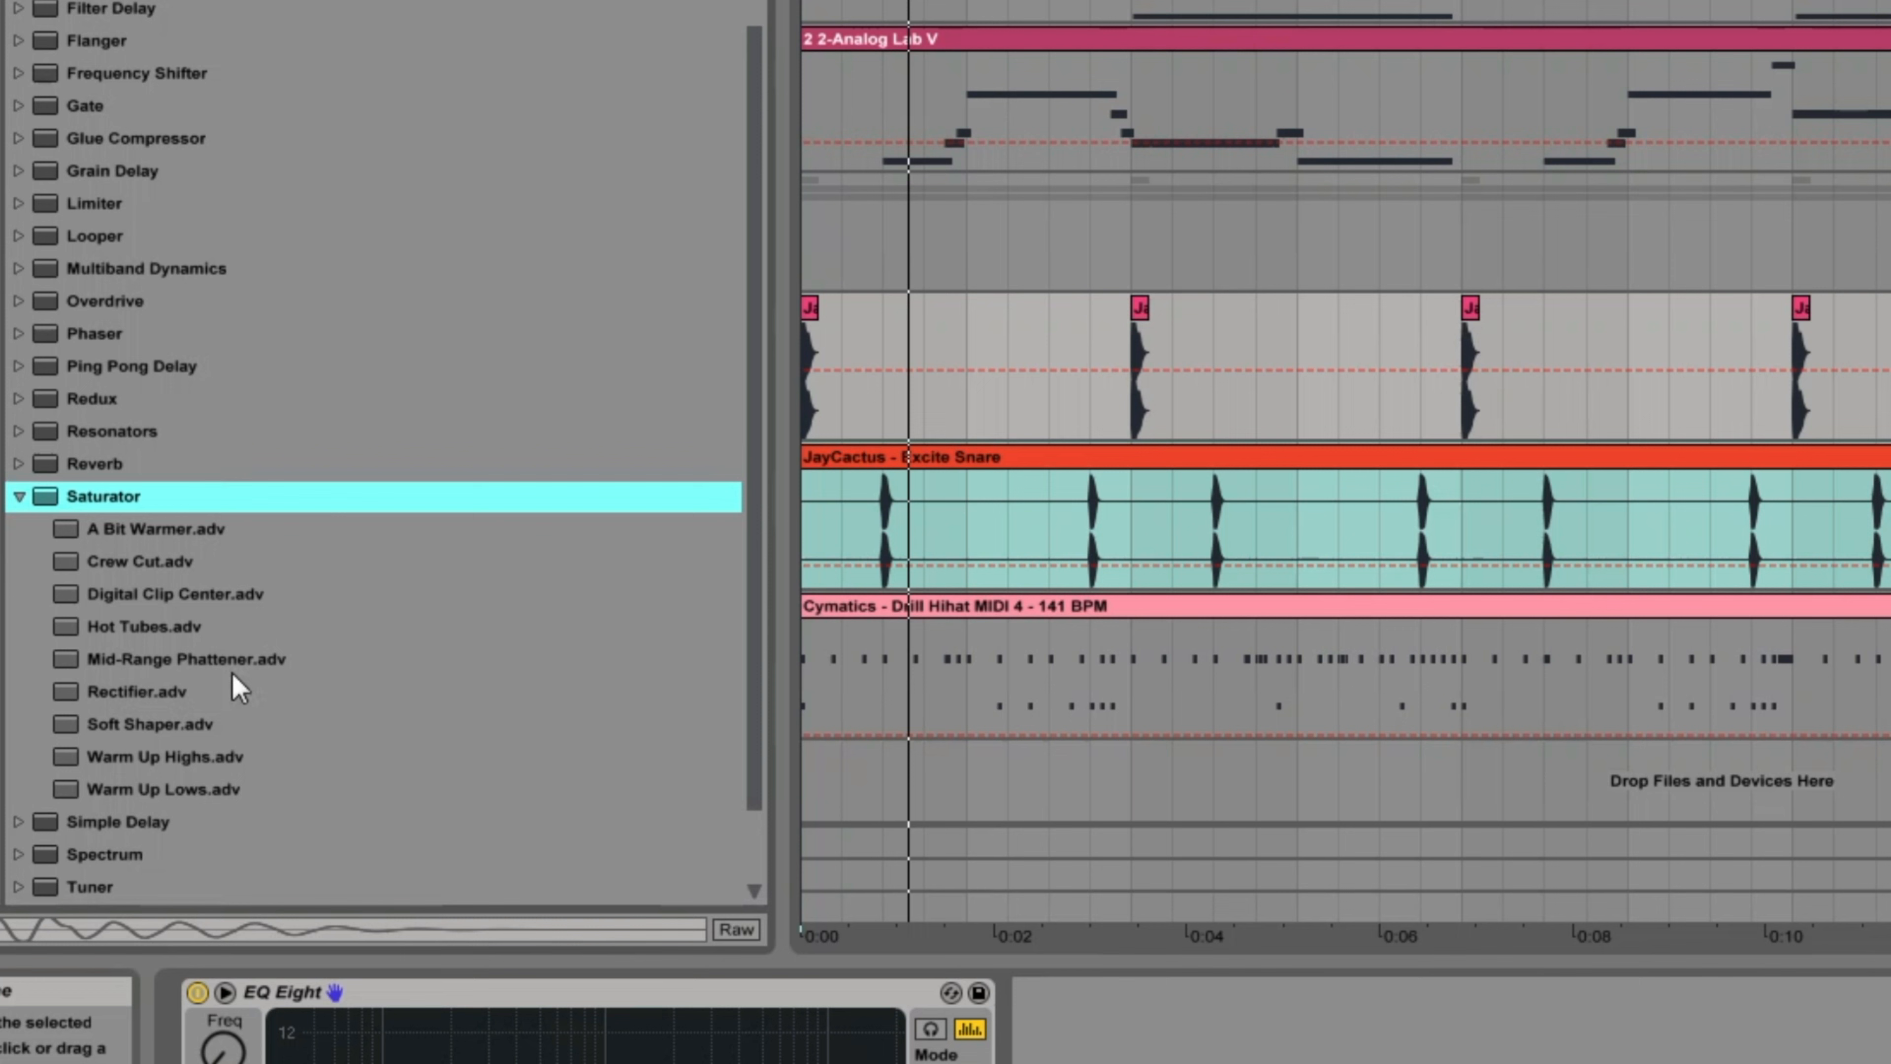
pyautogui.click(149, 693)
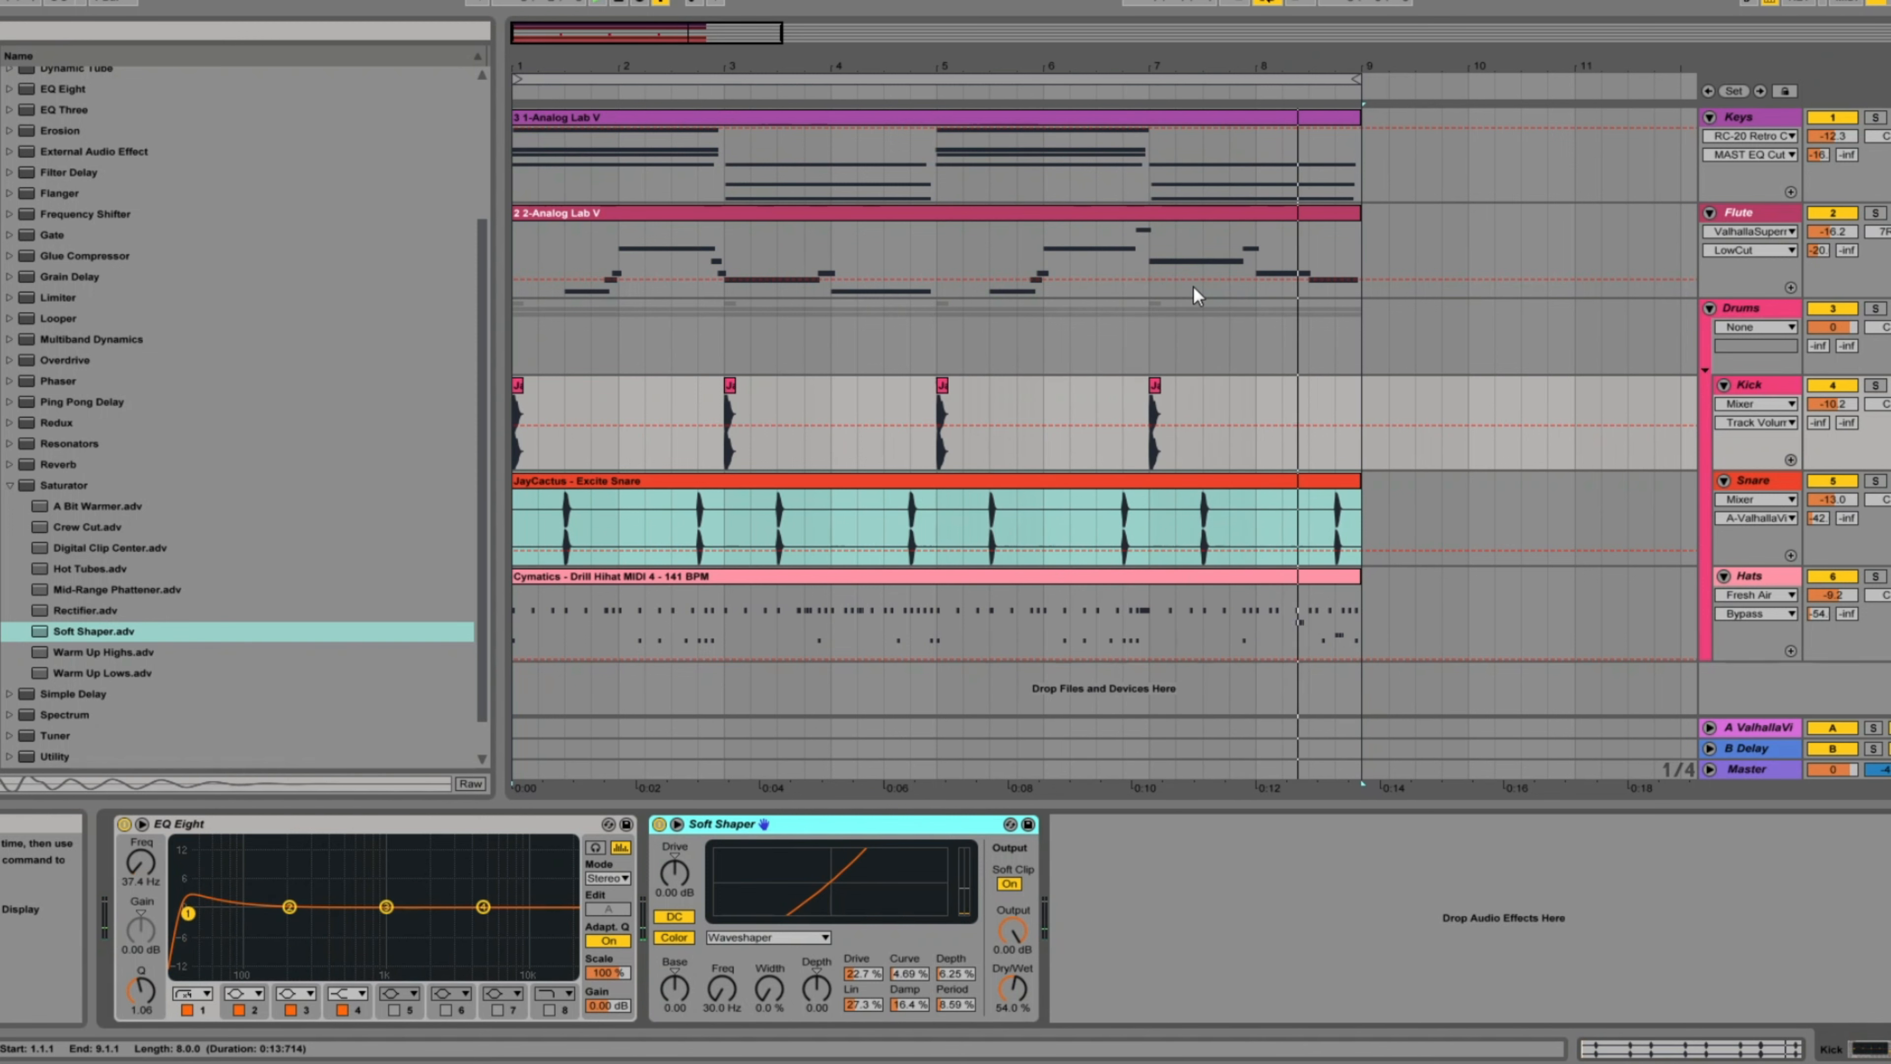
# Step: Insert a new MIDI track and move it between the Flute track and the Drums group
pyautogui.click(1758, 642)
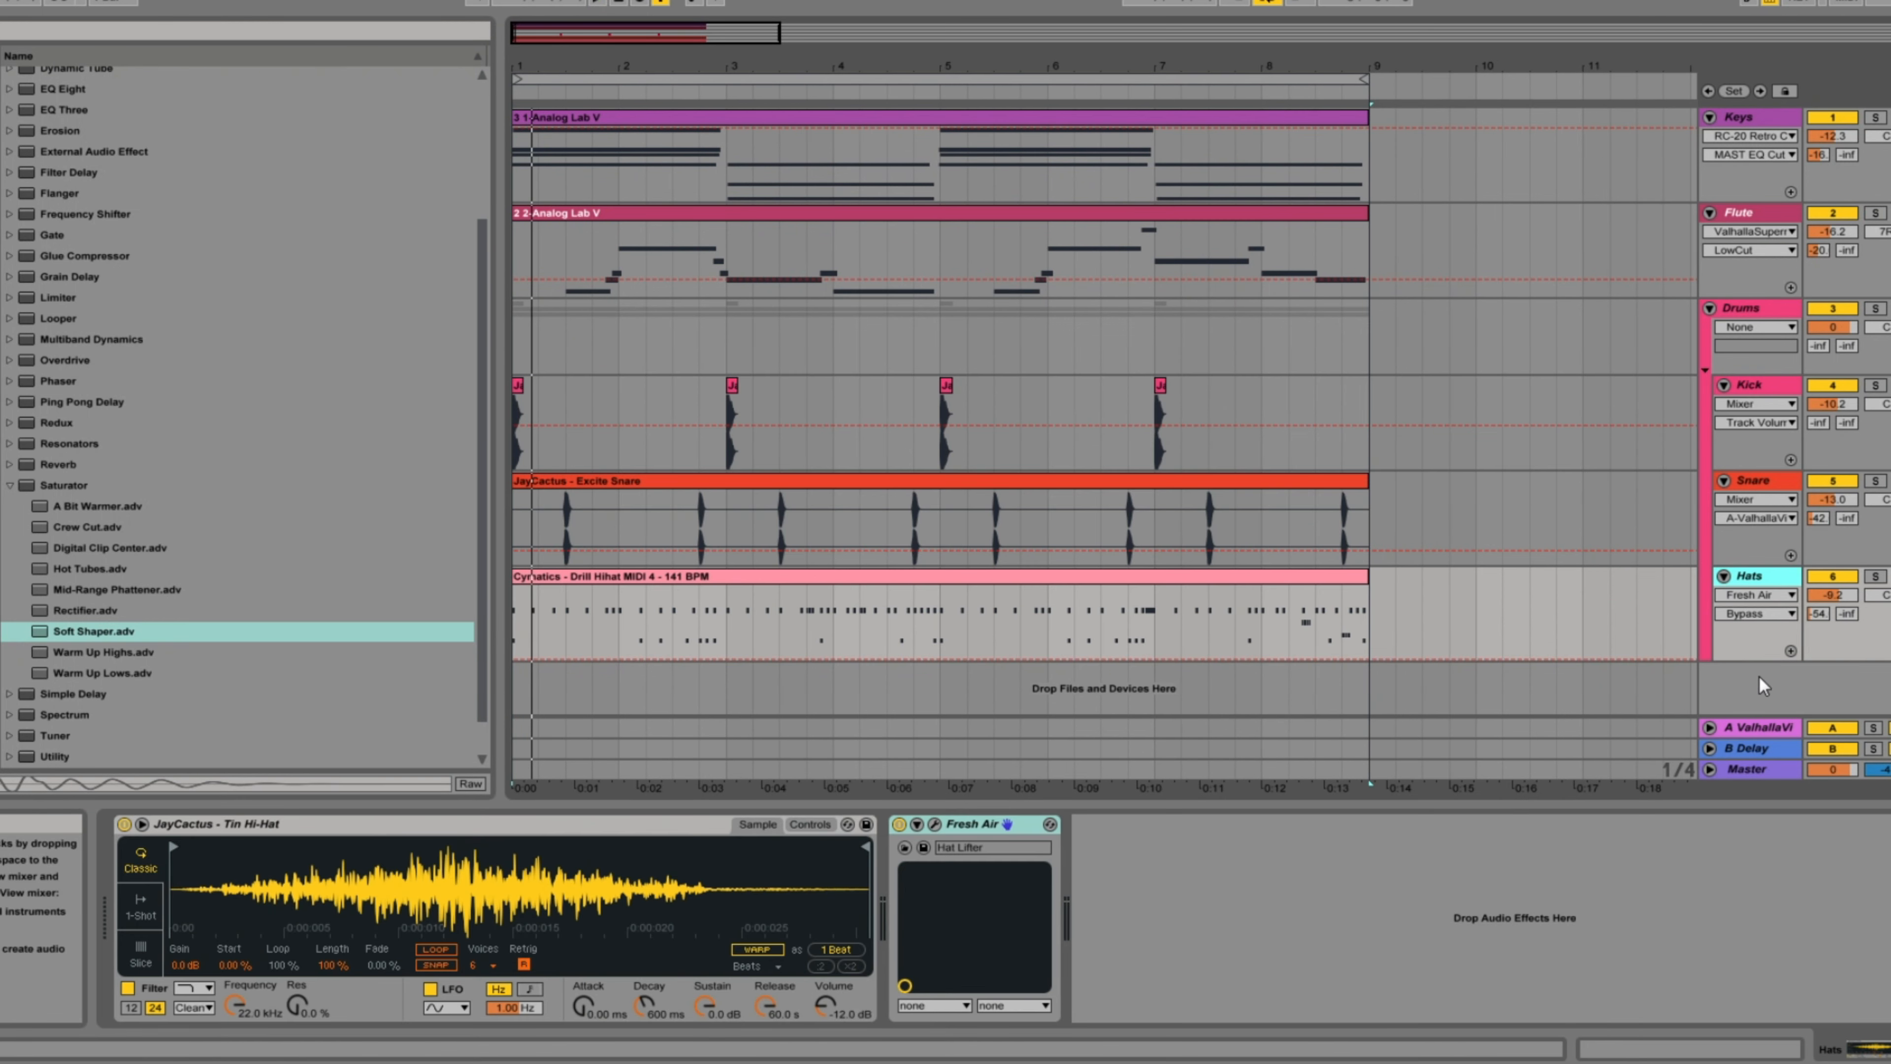
pyautogui.rightClick(1763, 686)
pyautogui.click(1779, 717)
pyautogui.moveTo(1750, 642); pyautogui.dragTo(1771, 269)
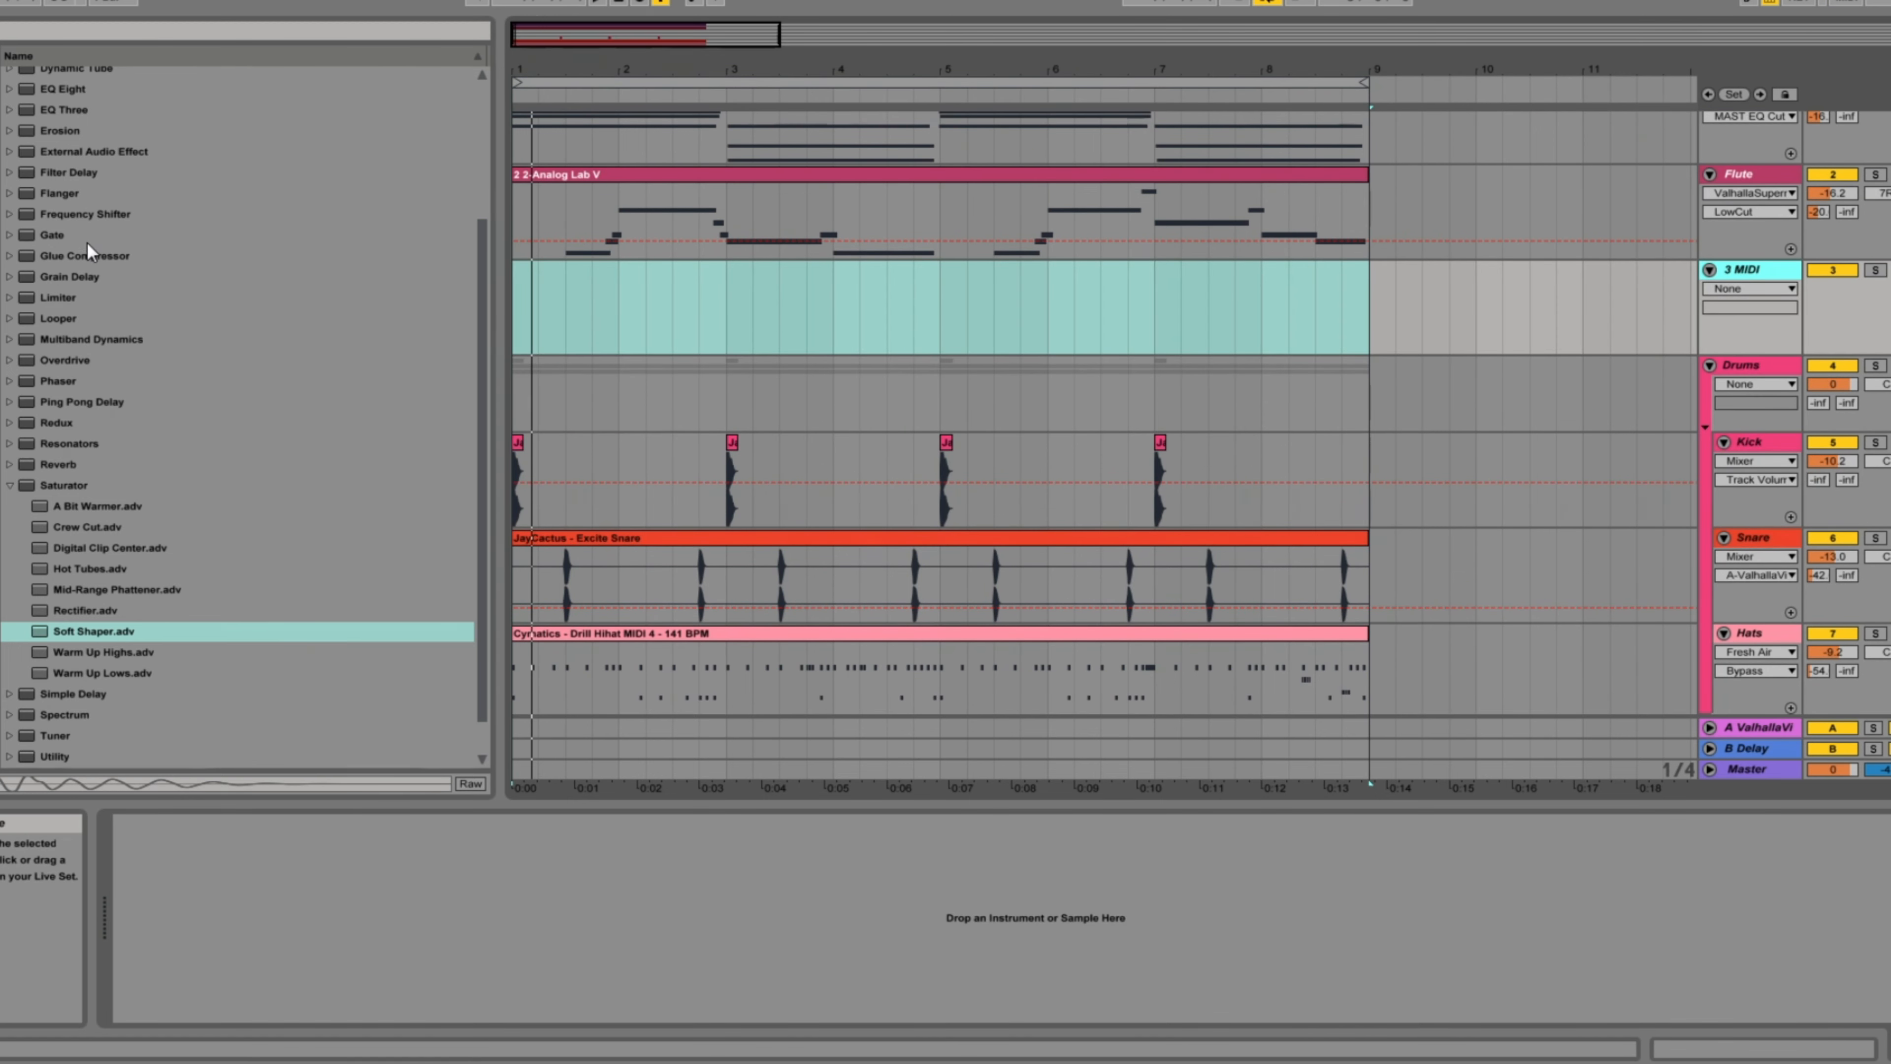
# Step: Load the Arcade plugin on the new MIDI track and browse its sampler kits
pyautogui.scroll(2, 87, 252)
pyautogui.click(2, 254)
pyautogui.scroll(5, 114, 357)
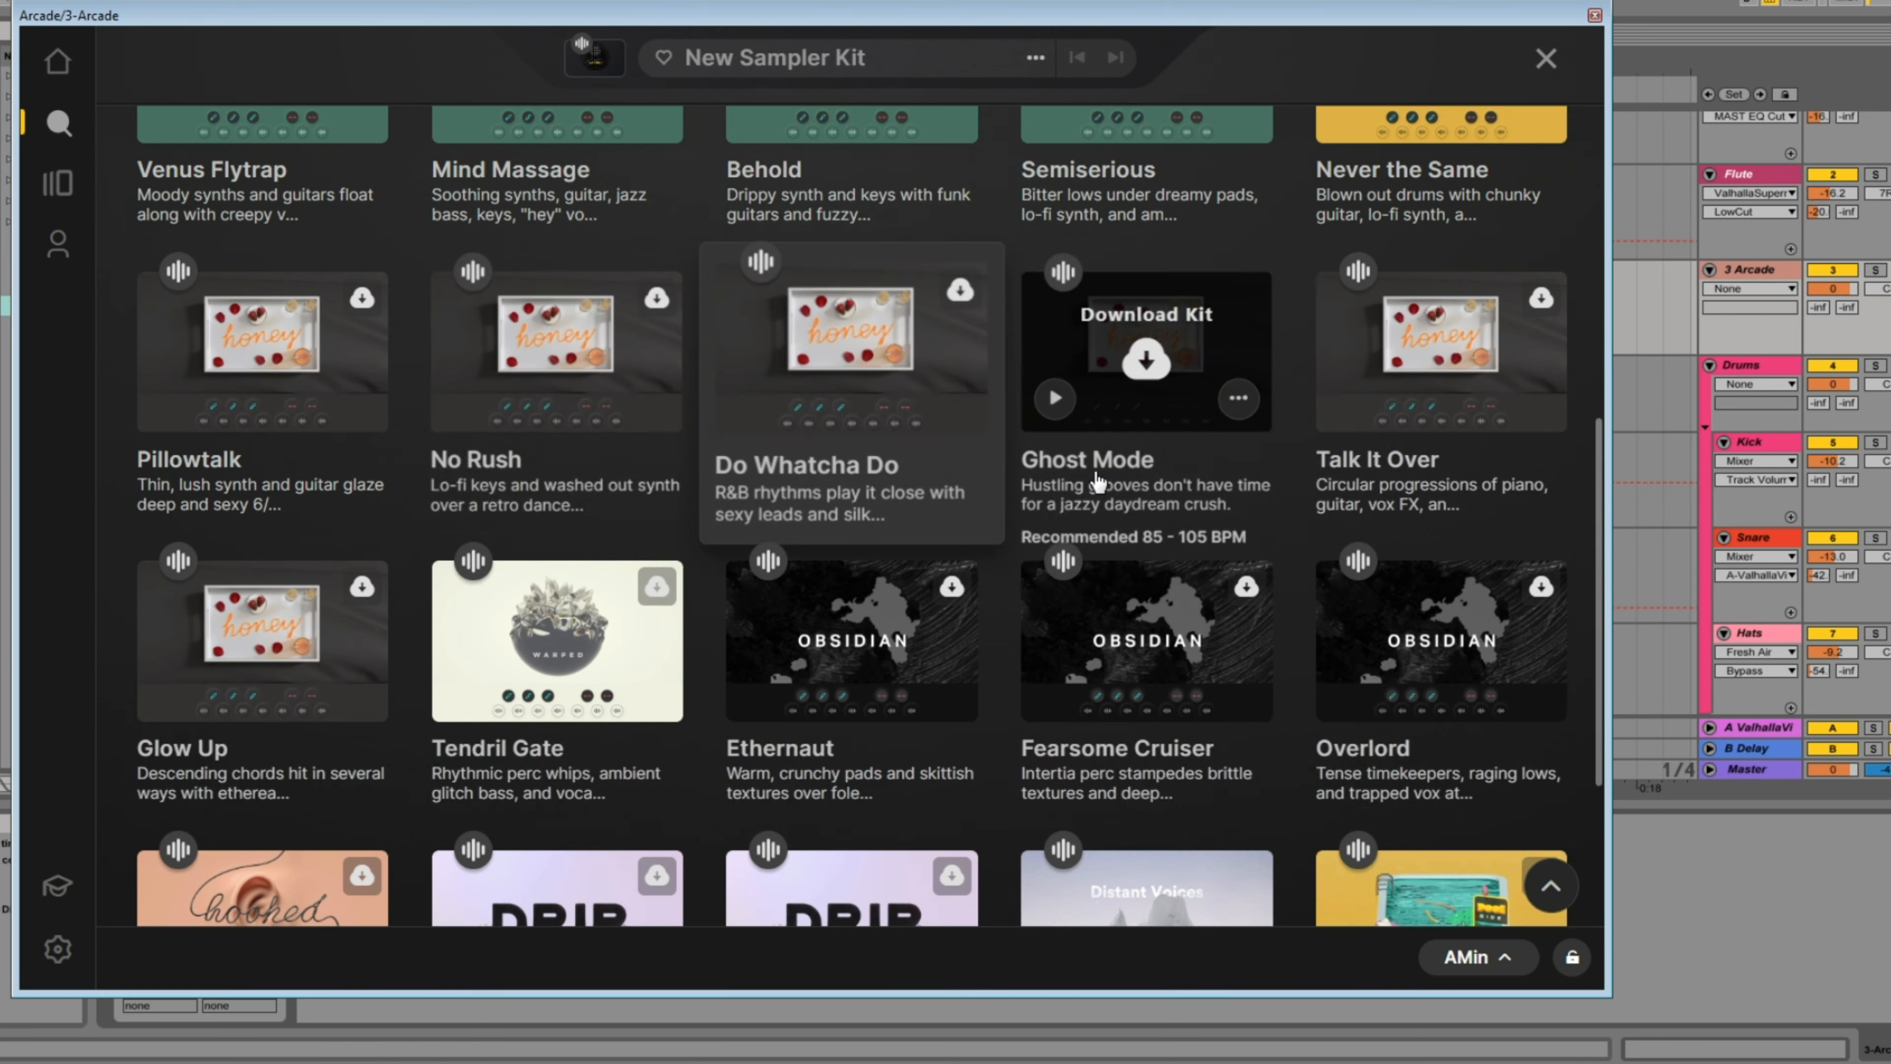
pyautogui.scroll(5, 1109, 484)
pyautogui.scroll(-4, 1124, 488)
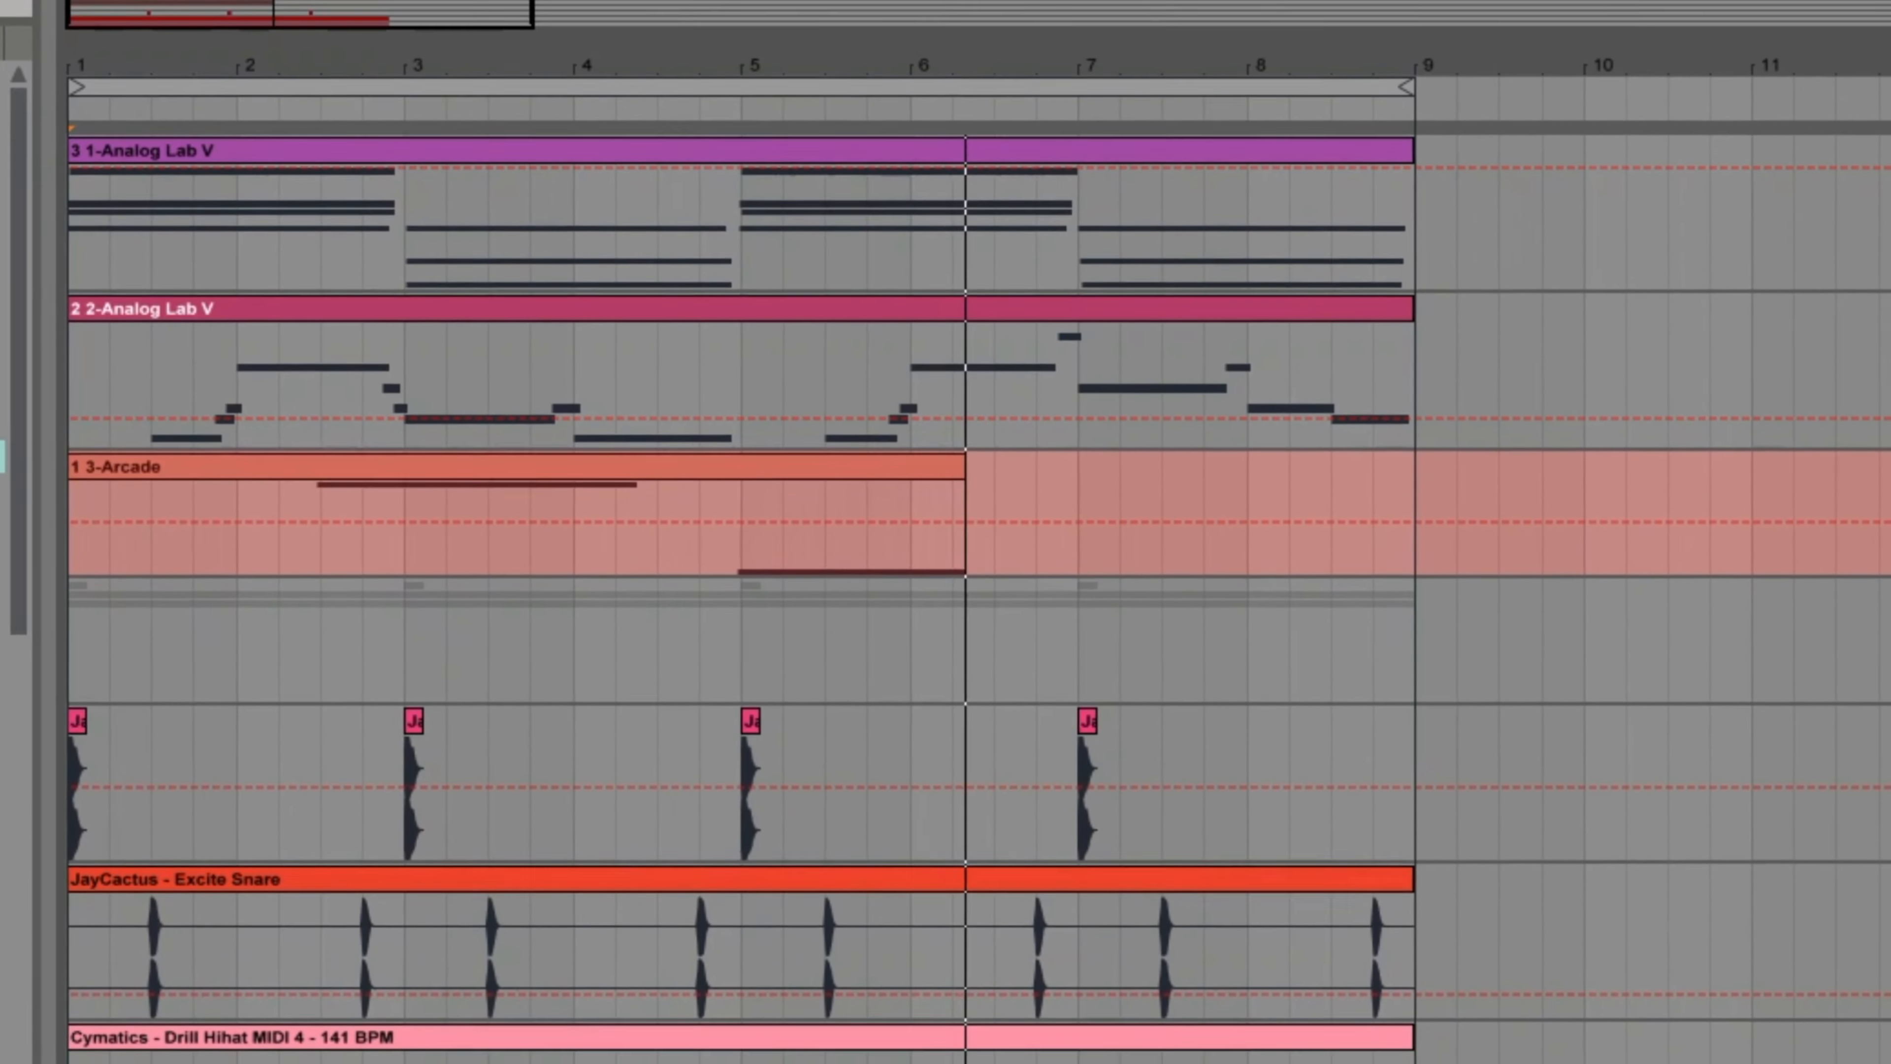
# Step: Freeze the Arcade track to render its recorded MIDI clip as audio
pyautogui.moveTo(1785, 699); pyautogui.dragTo(1794, 788)
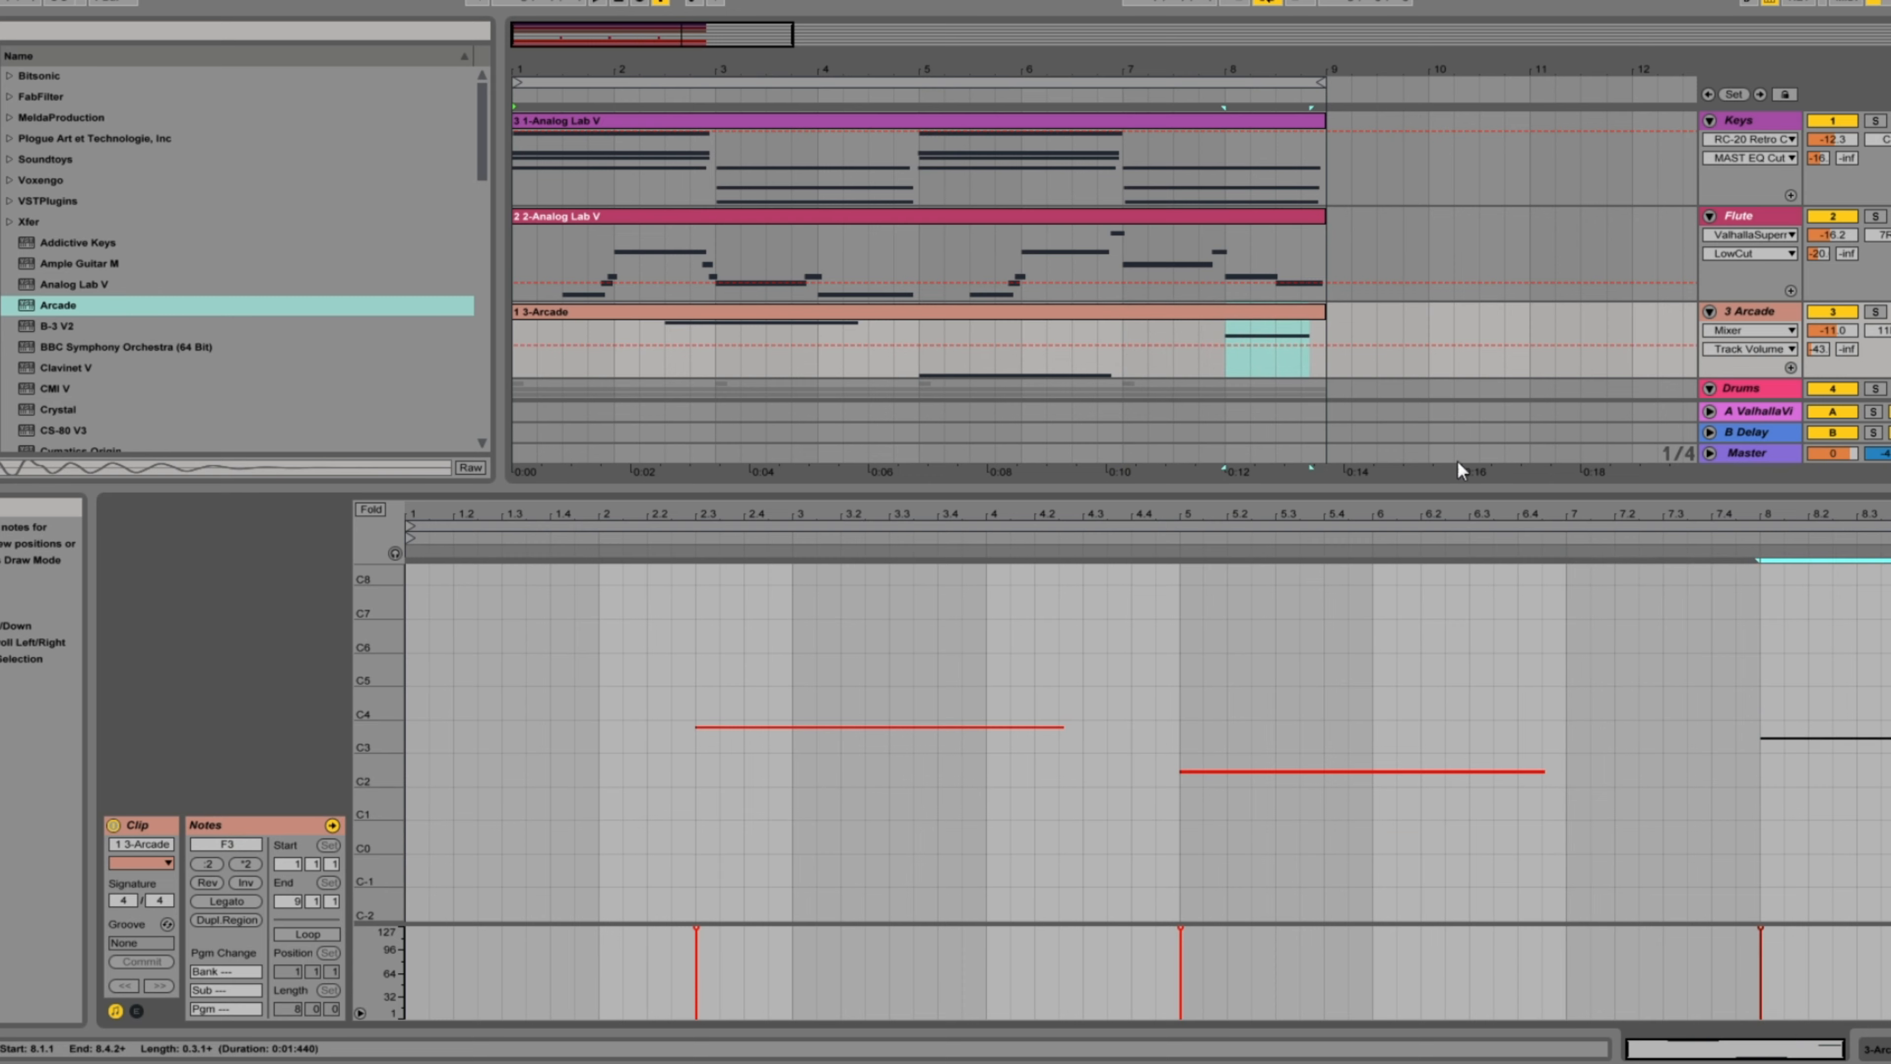
pyautogui.hotkey('shift', 'Tab')
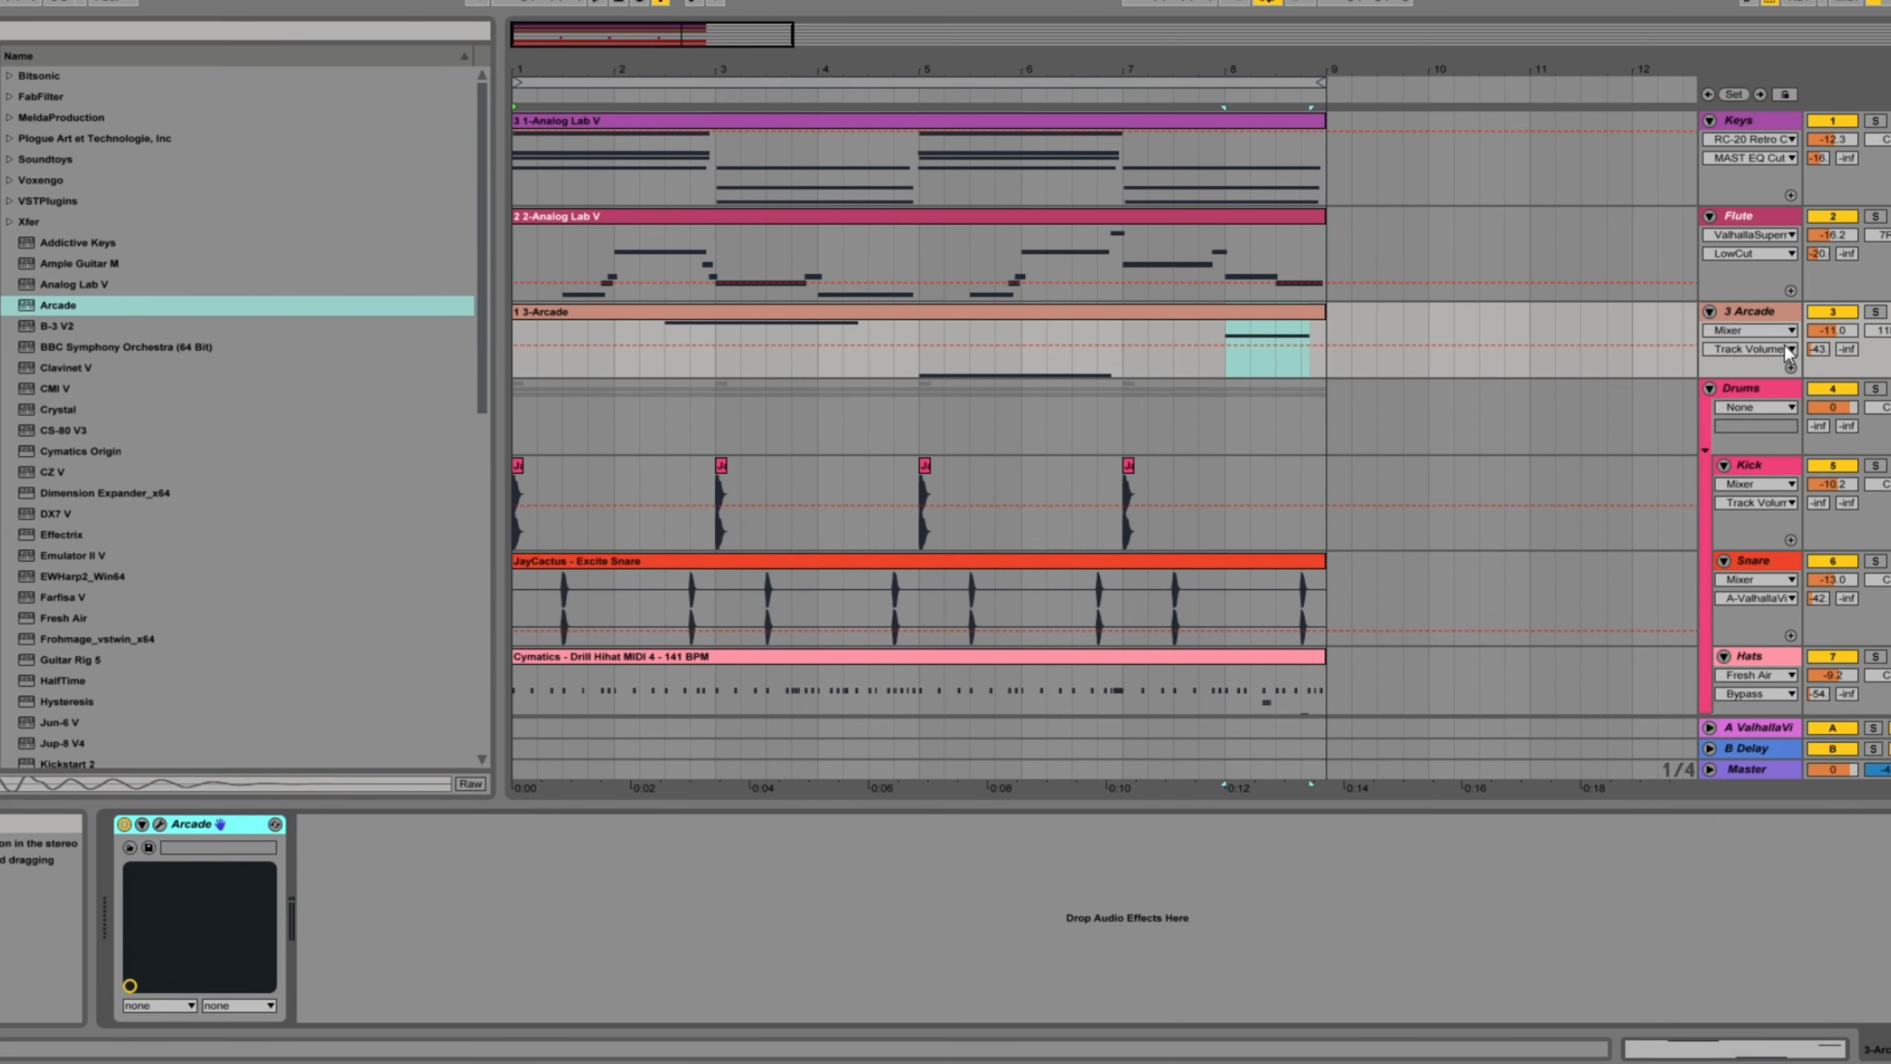
pyautogui.rightClick(1751, 317)
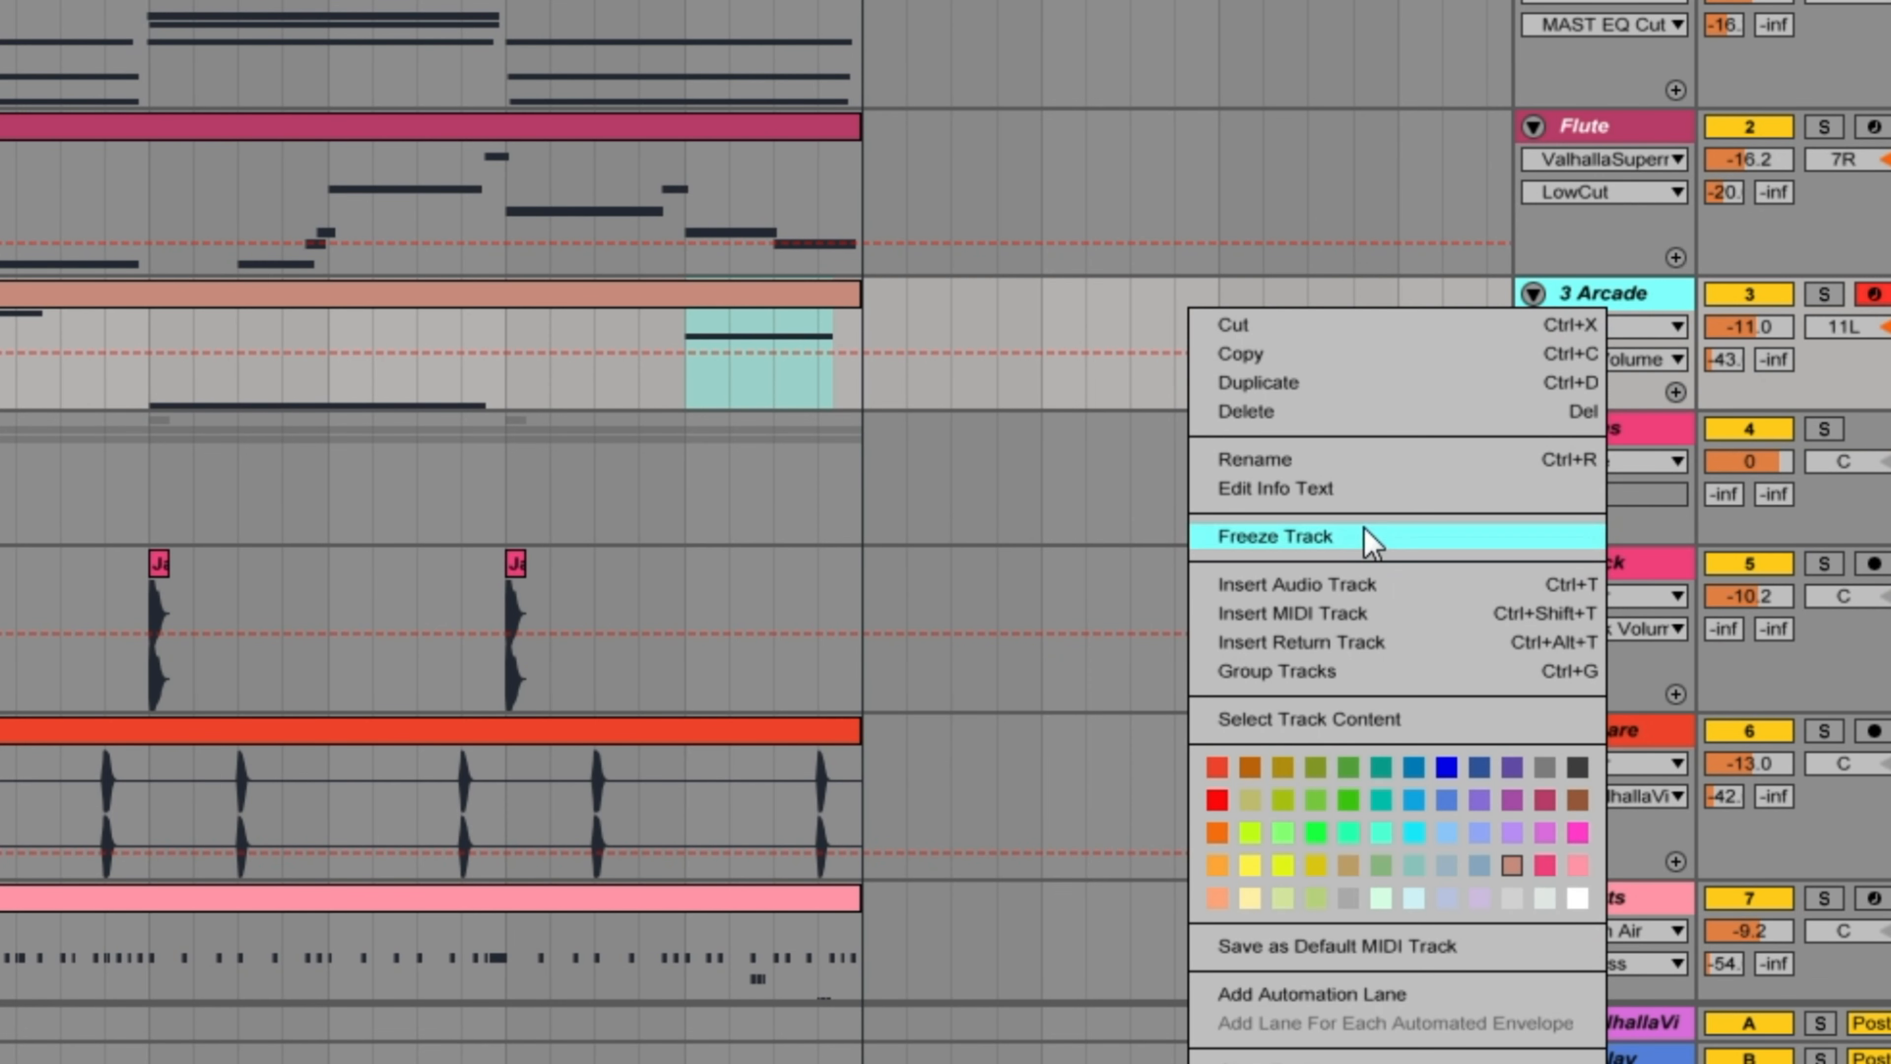
pyautogui.click(1612, 451)
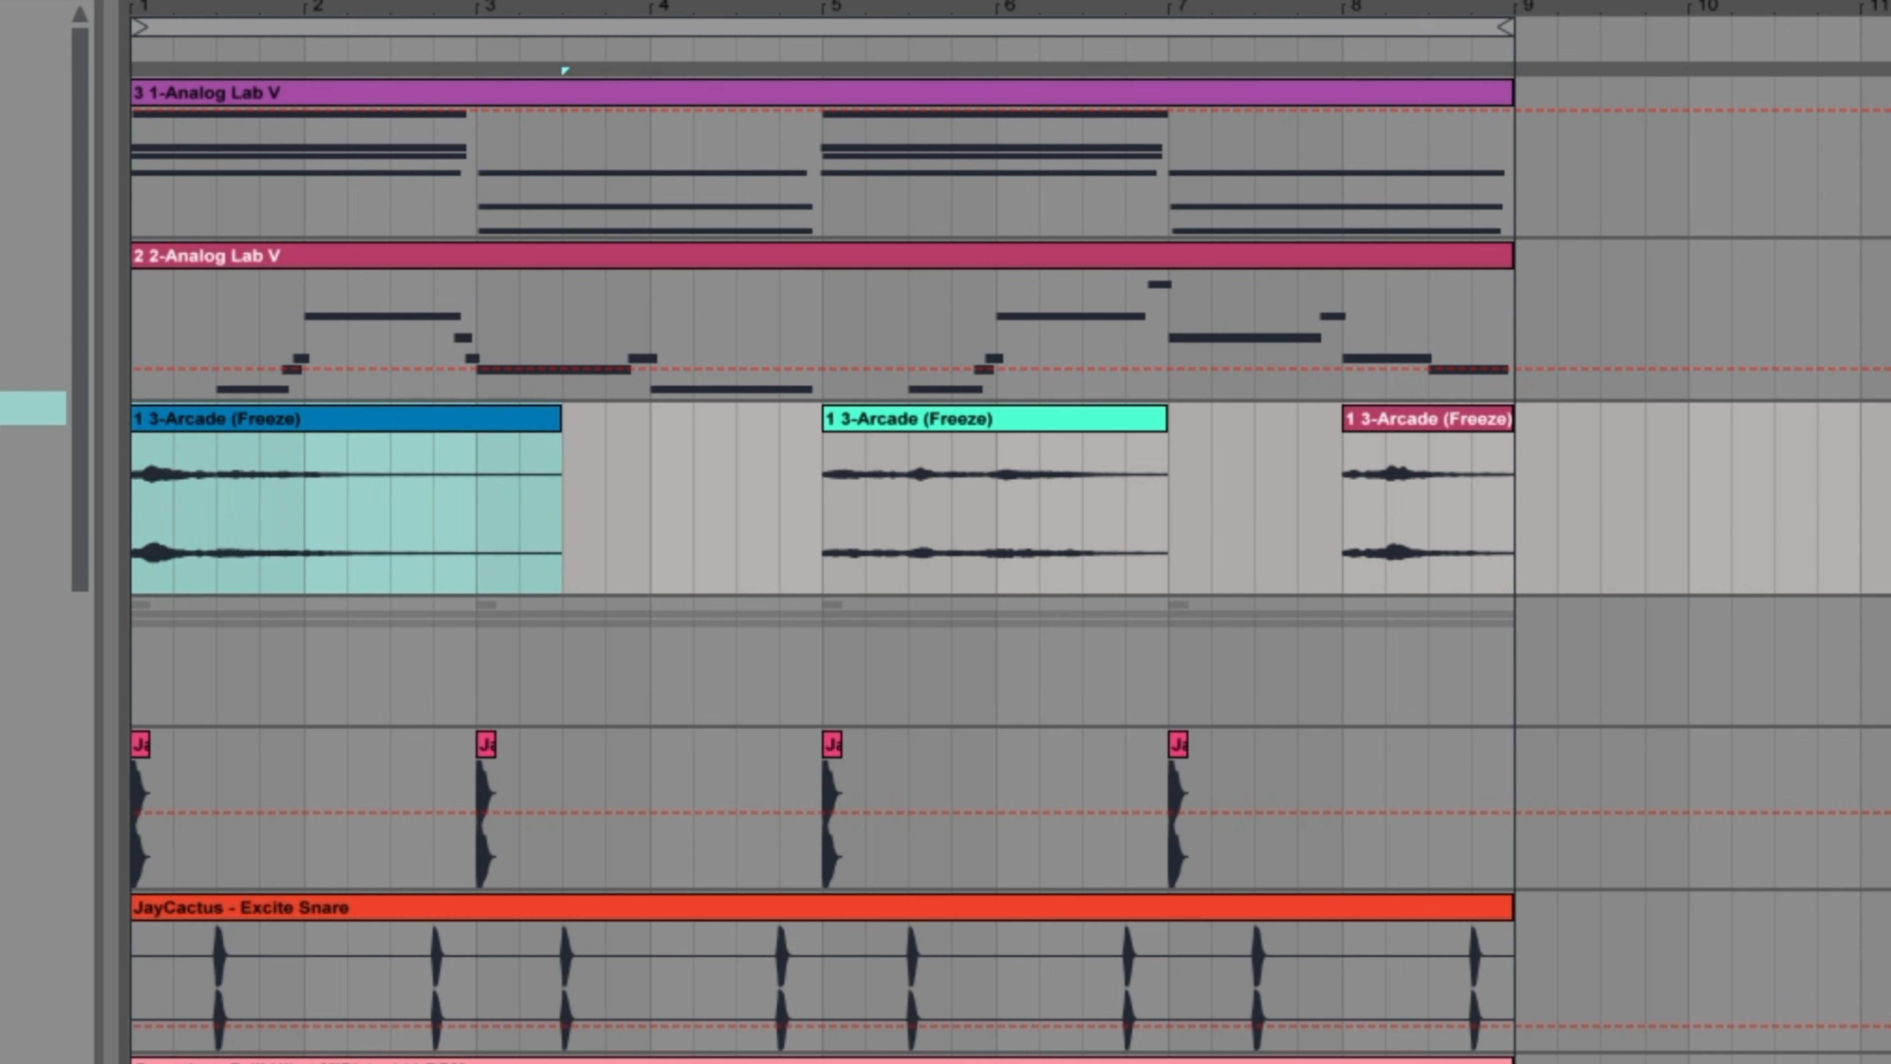
# Step: Play back the arrangement and check the rendered Arcade clips at bars 5 and 8
pyautogui.press('space')
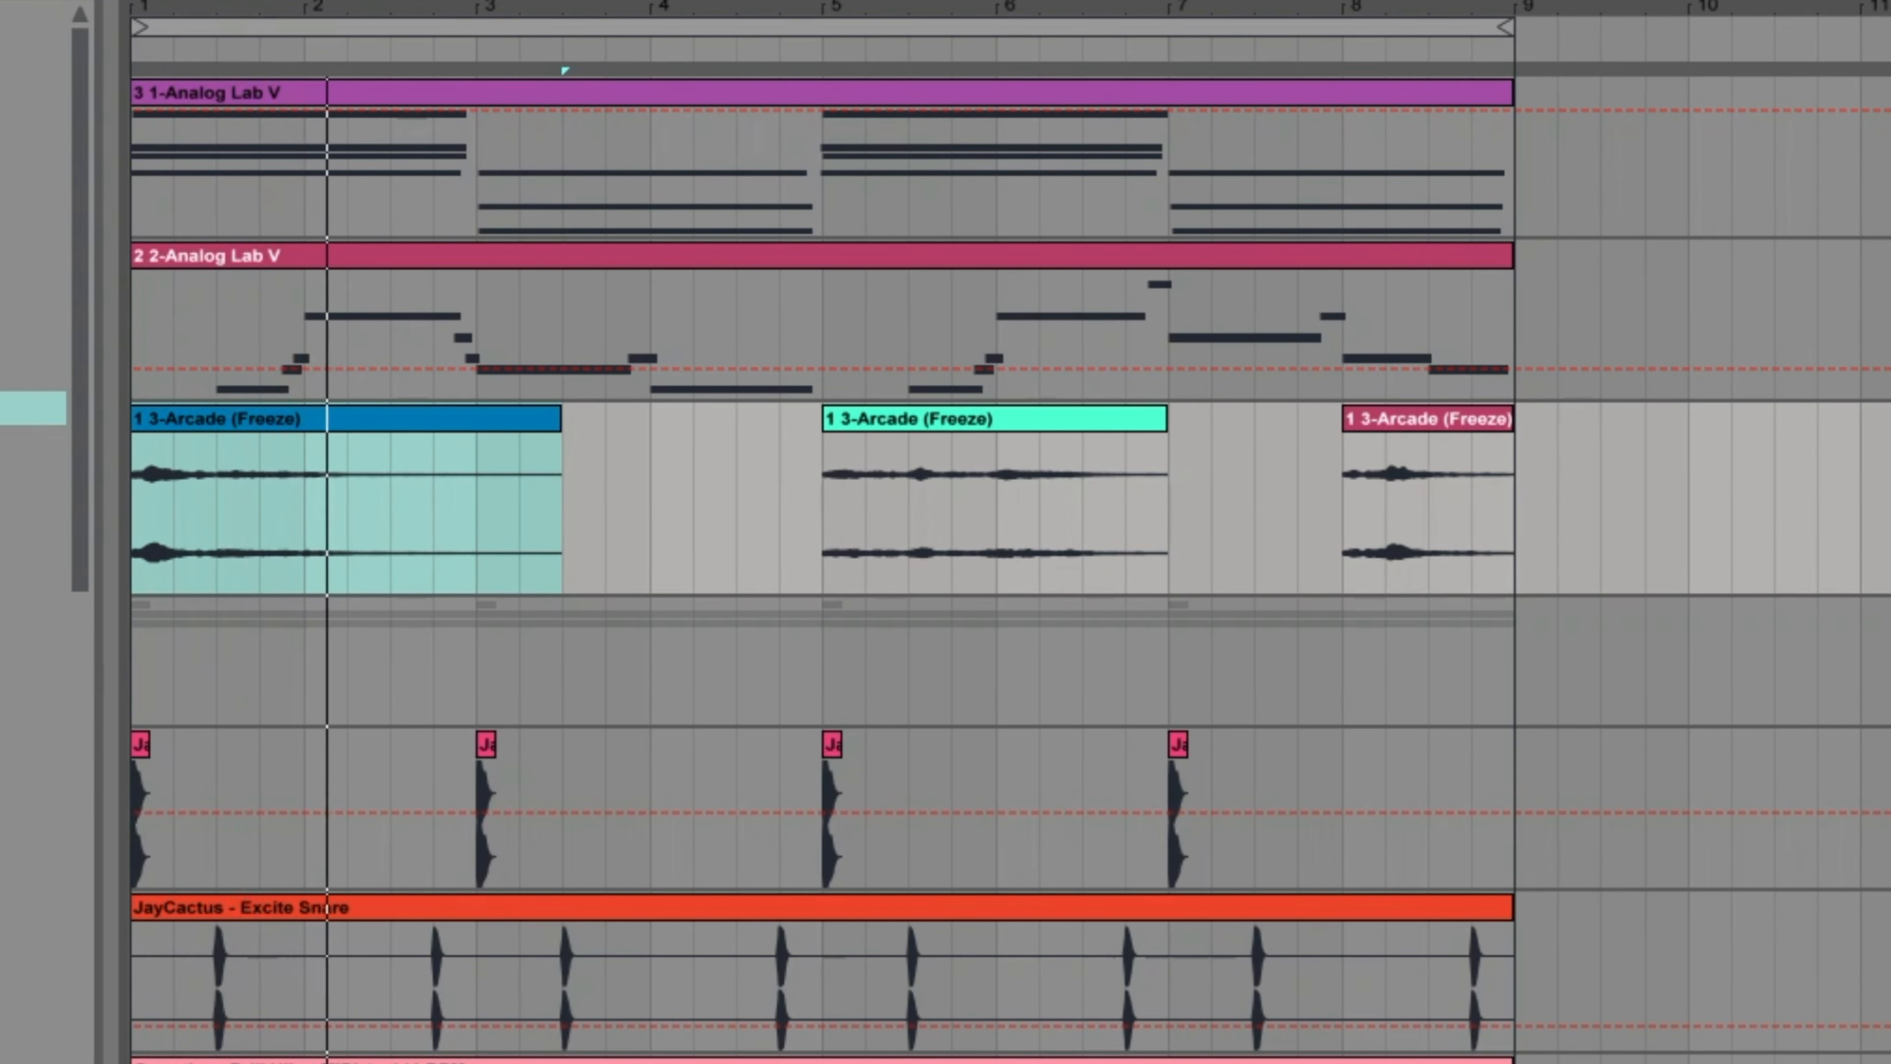
pyautogui.click(987, 421)
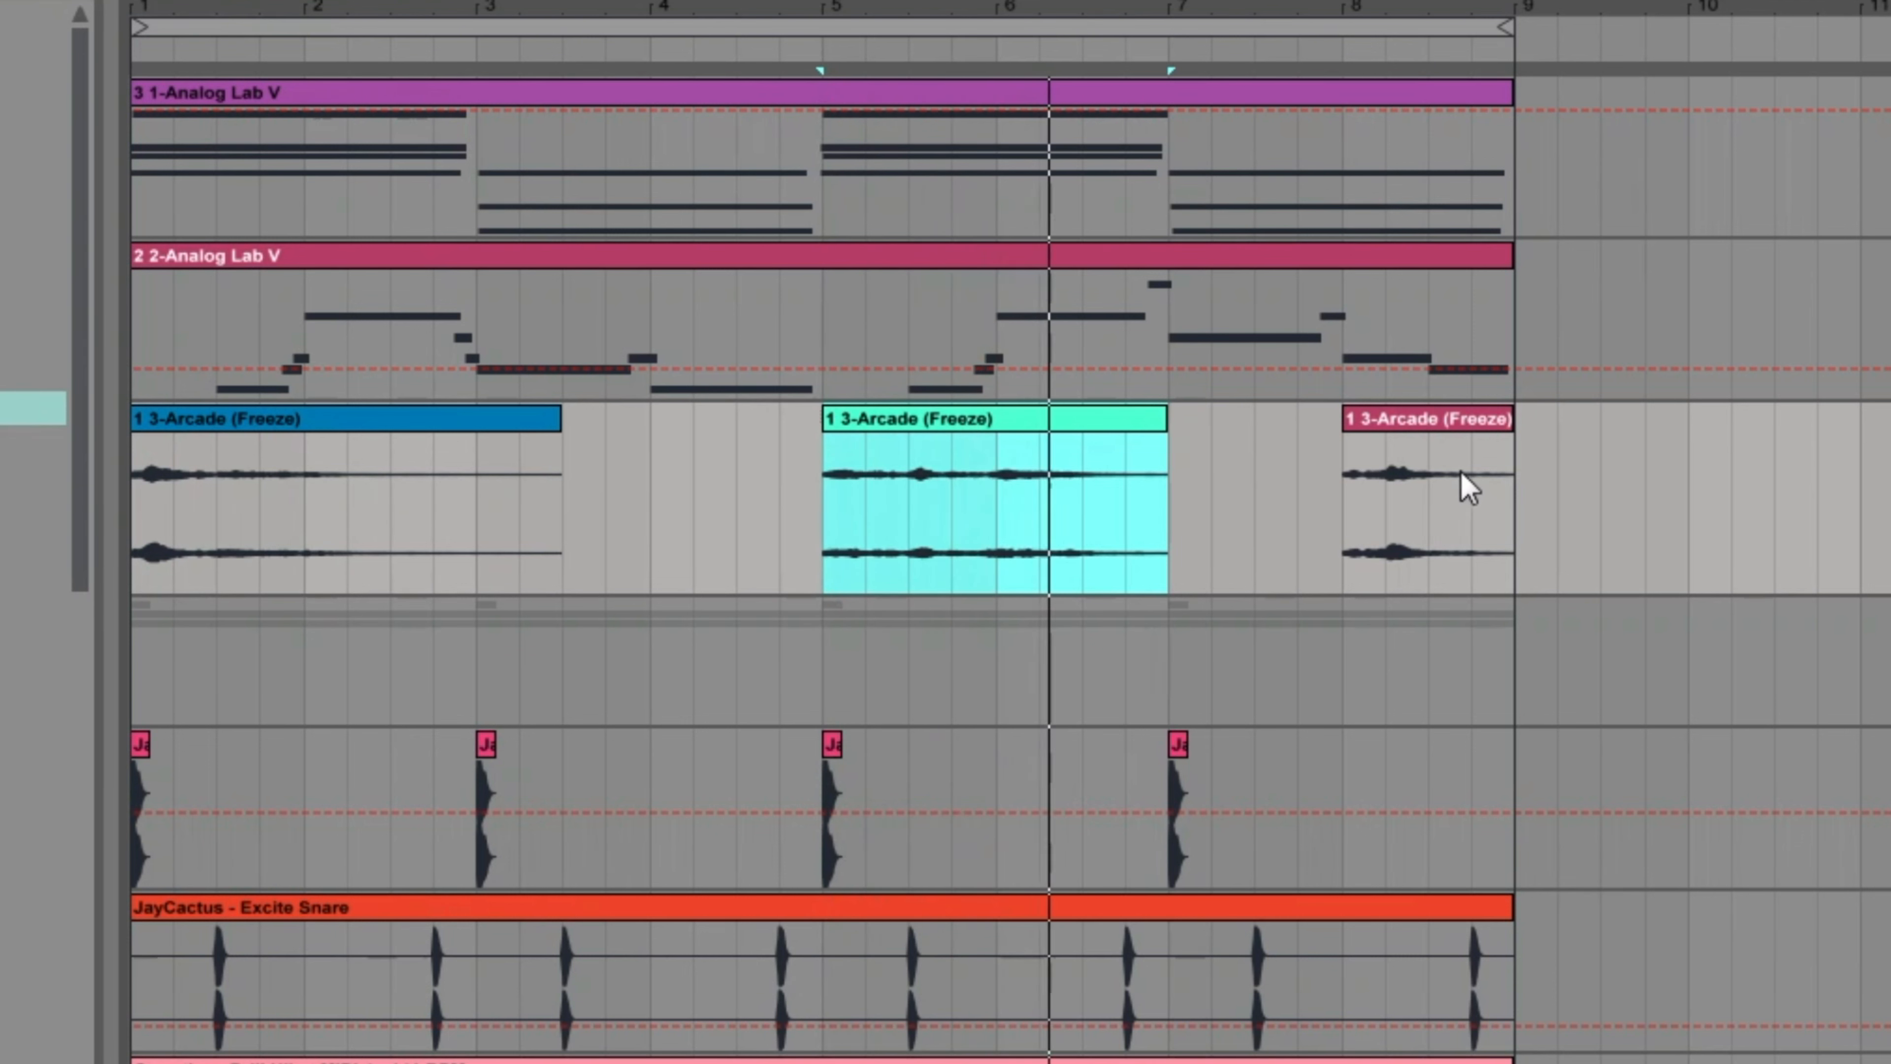
pyautogui.click(1471, 446)
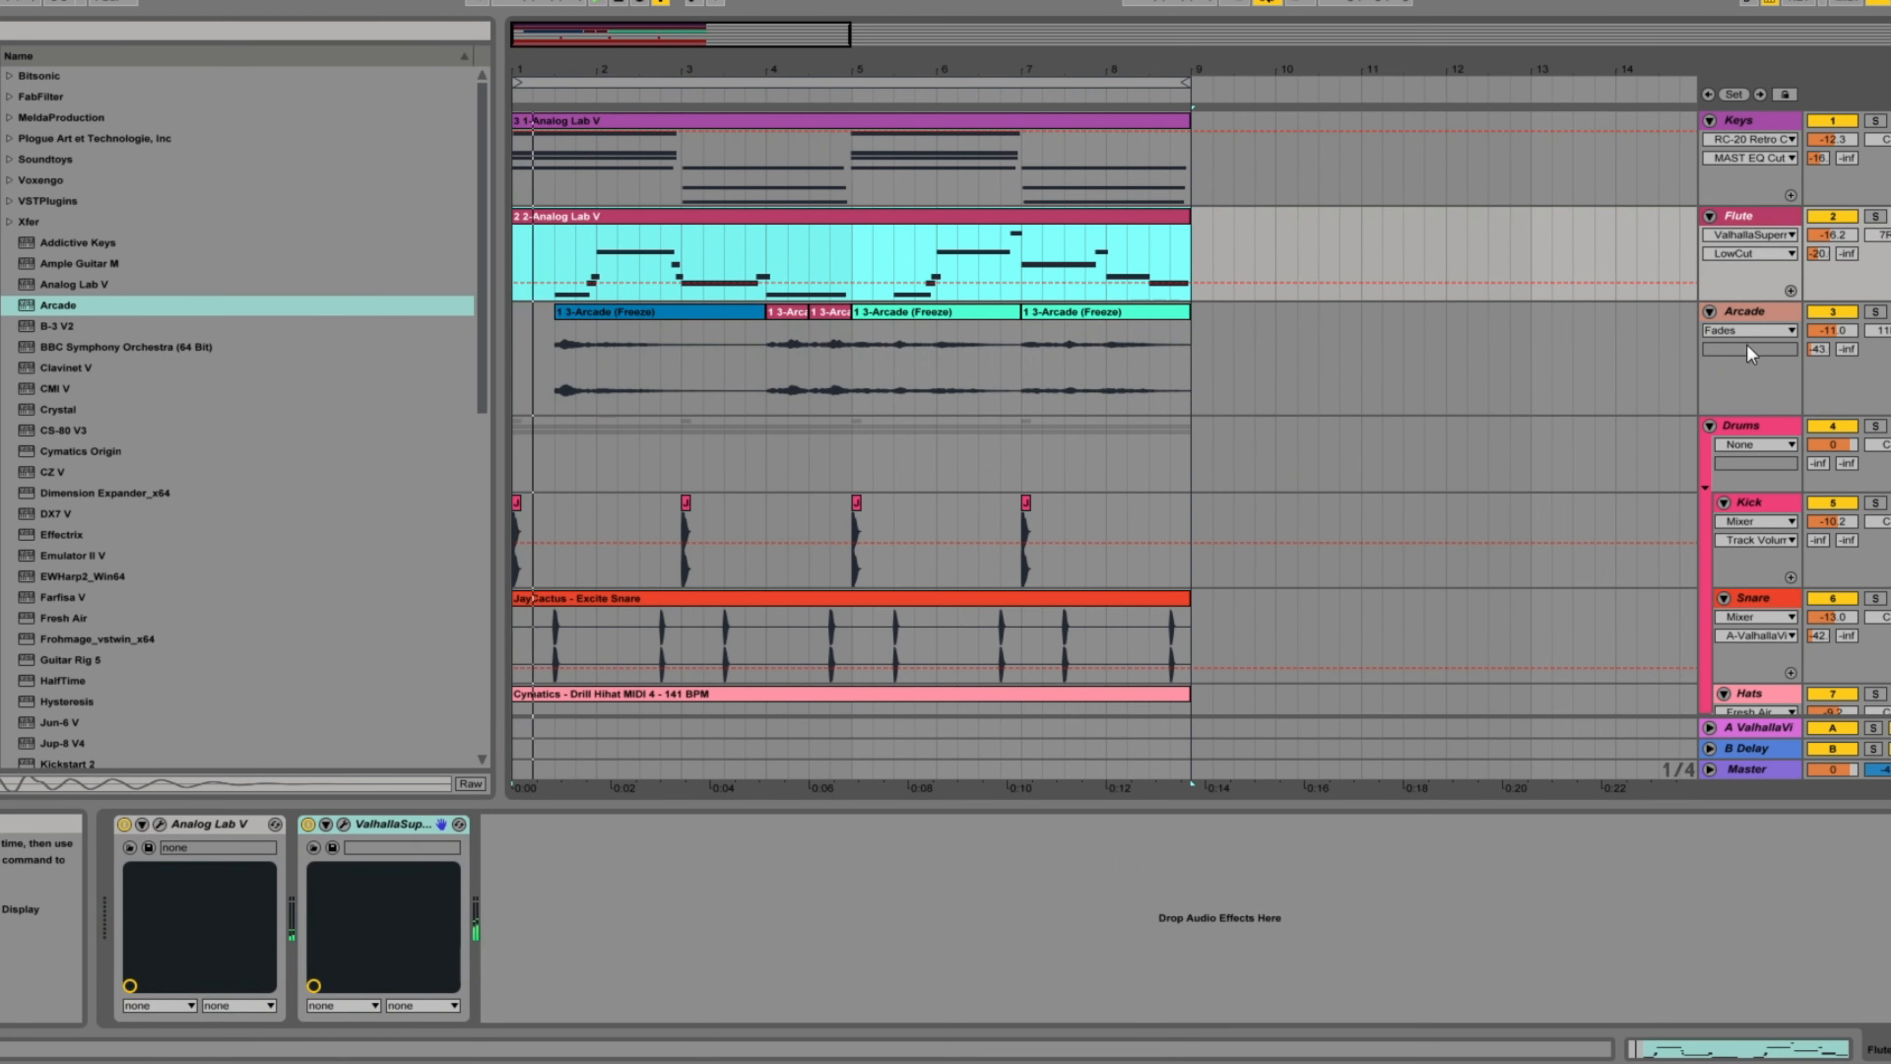
# Step: Raise the Arcade track's ValhallaVintageVerb send to about -27 dB and select the track
pyautogui.moveTo(1826, 353); pyautogui.dragTo(1827, 325)
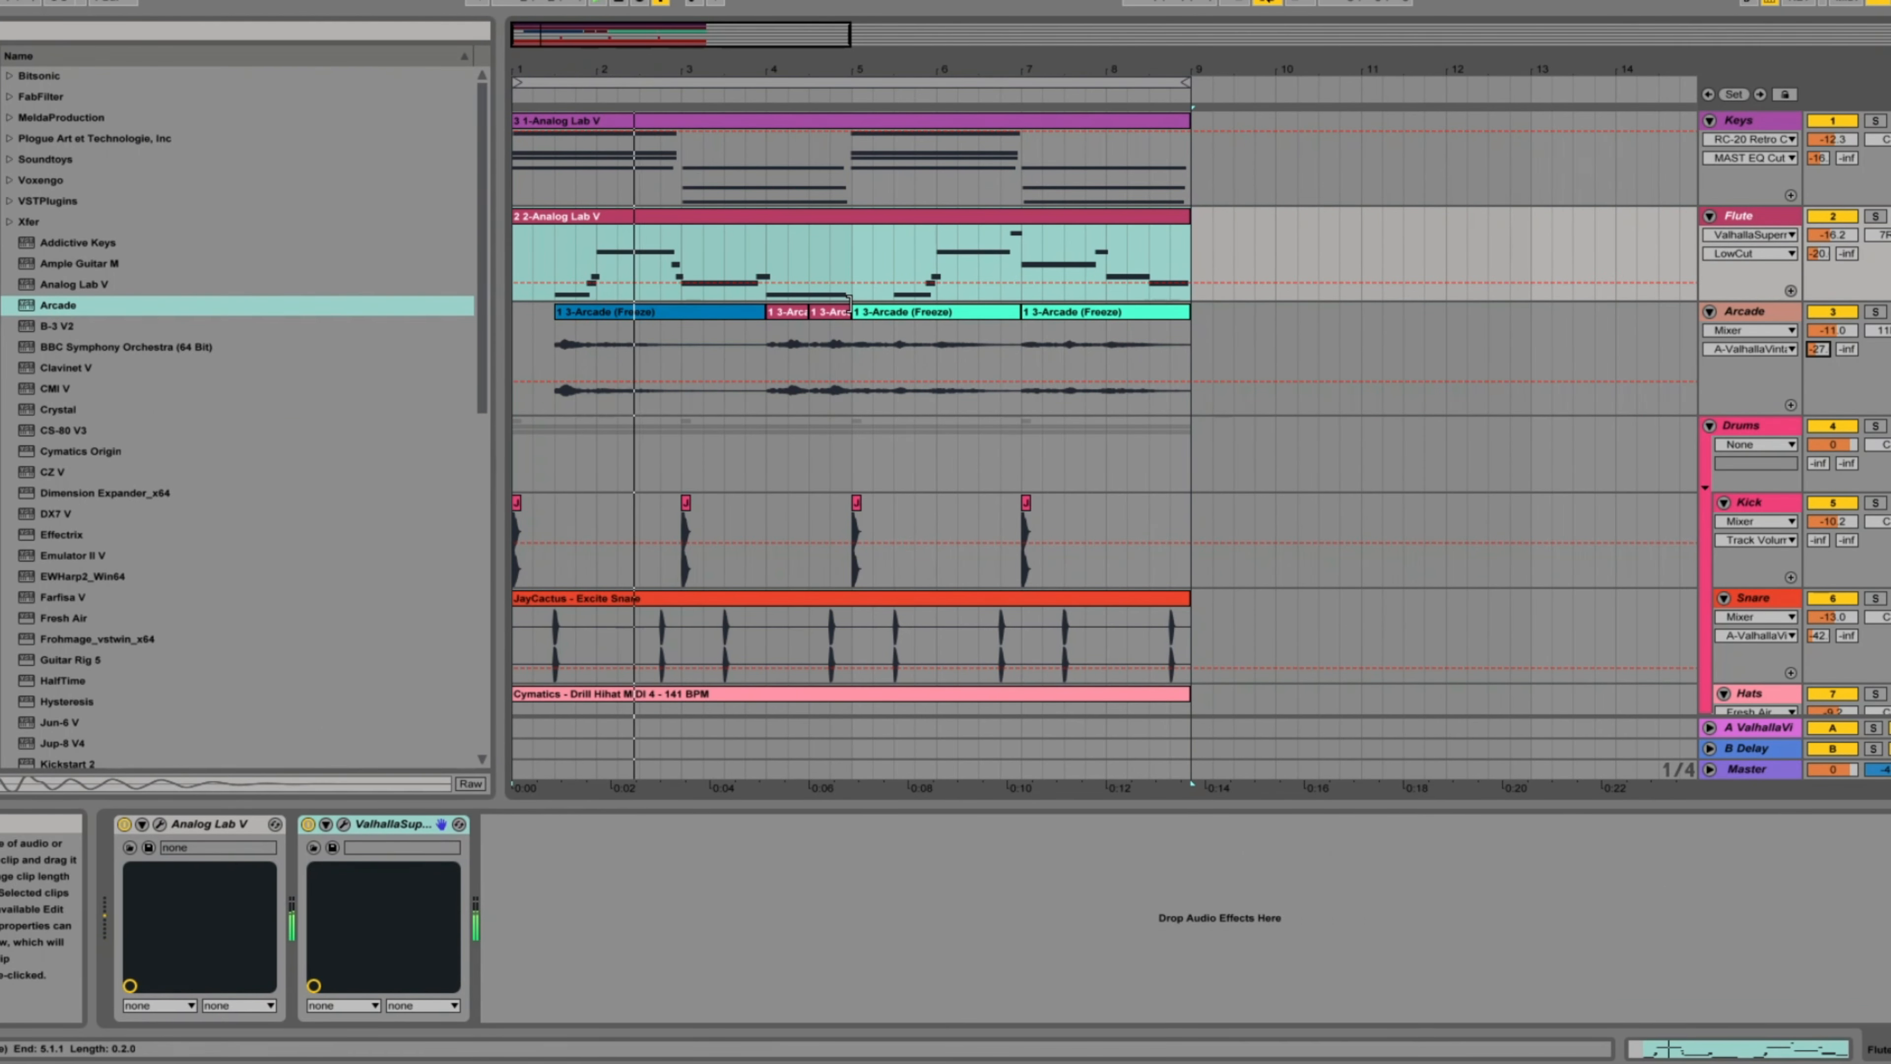
pyautogui.click(1600, 389)
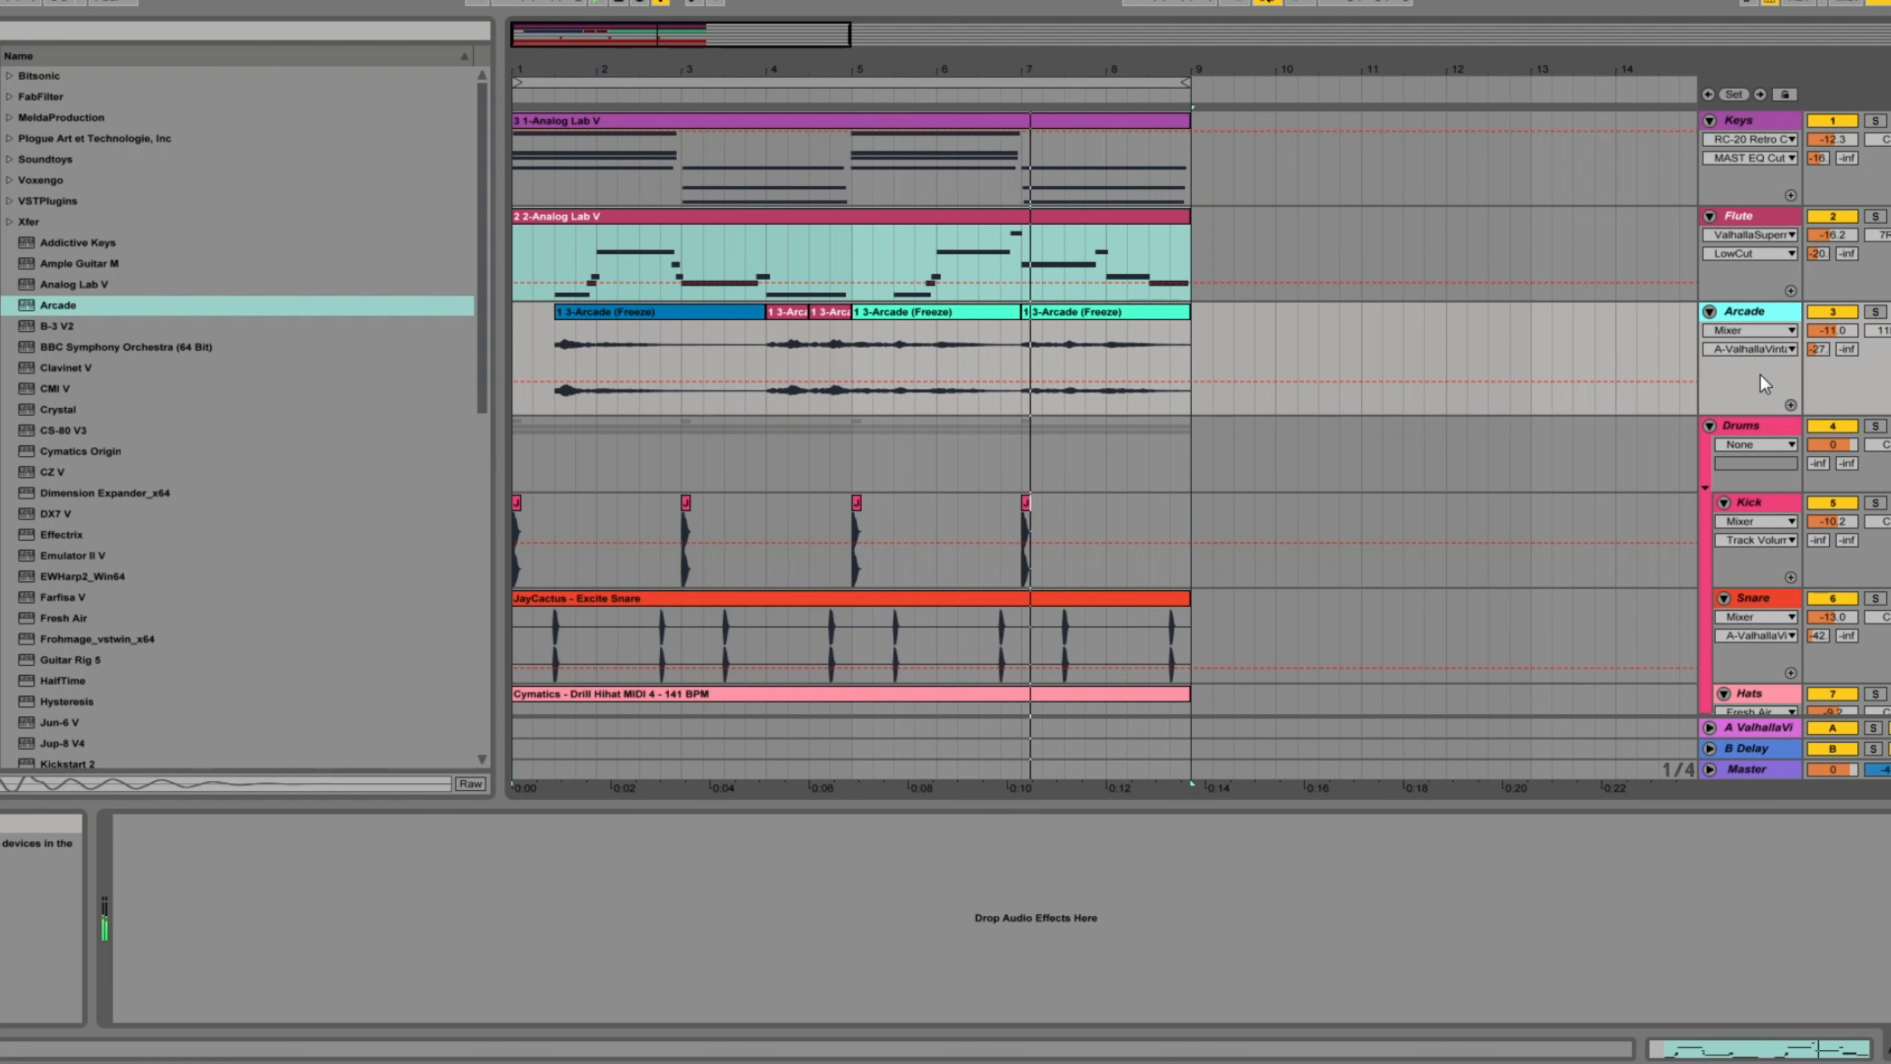
# Step: Extend the arrangement to bars 9–17, keeping a keys copy from bar 1, and move the Arcade clips to before bar 8 and from bar 17
pyautogui.moveTo(613, 44); pyautogui.dragTo(614, 16)
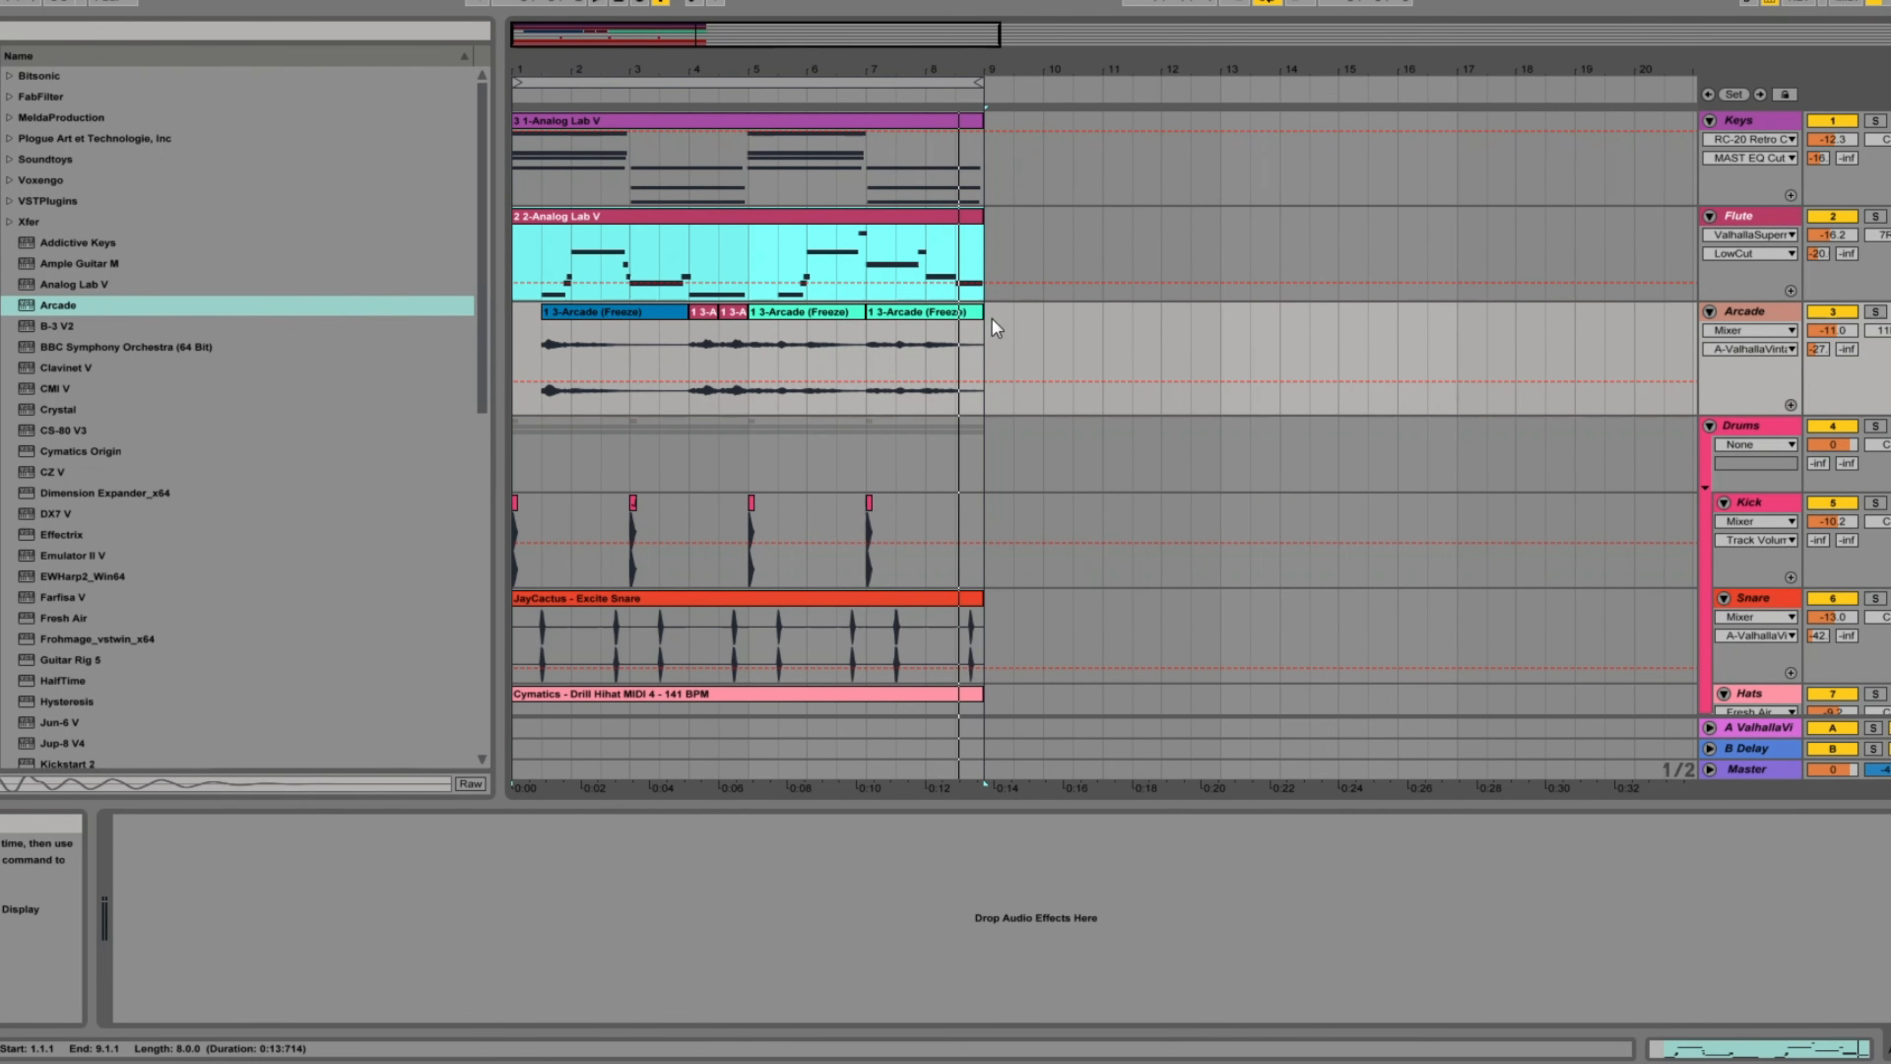
pyautogui.hotkey('ctrl', 'a')
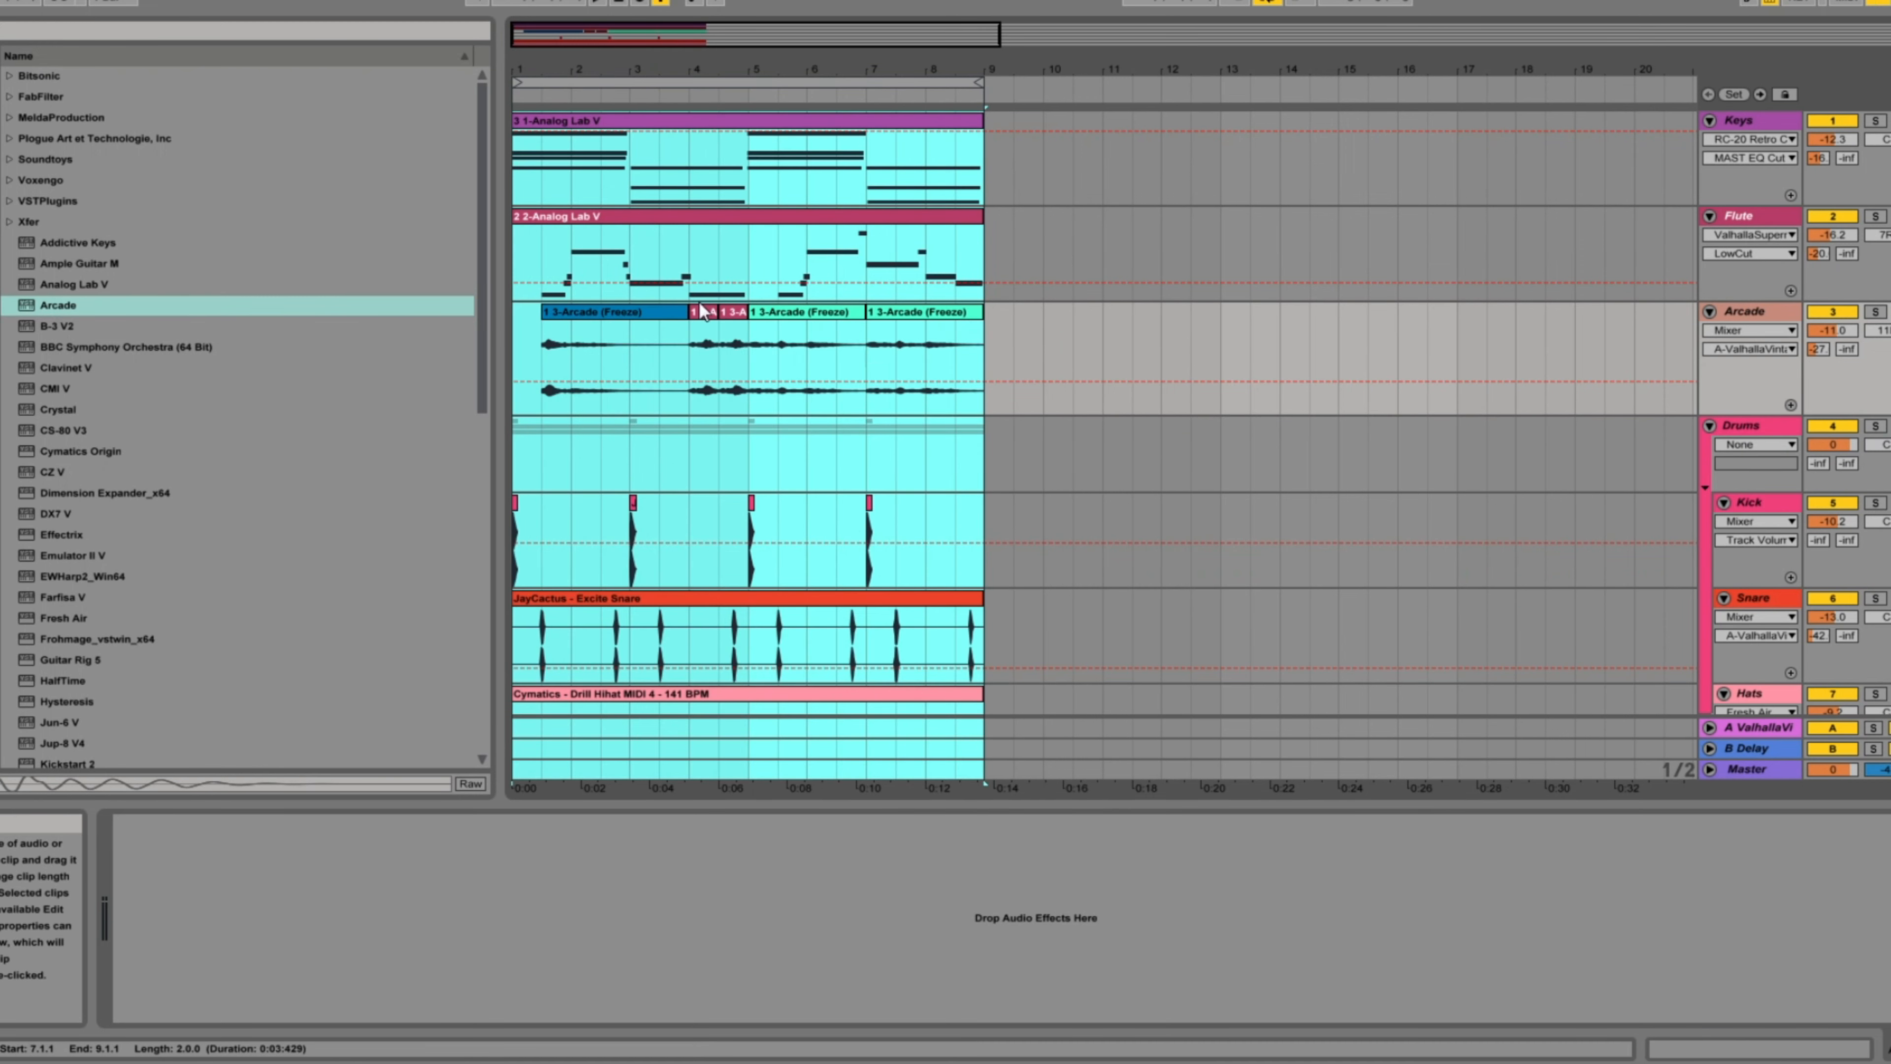
pyautogui.moveTo(635, 309); pyautogui.dragTo(1117, 348)
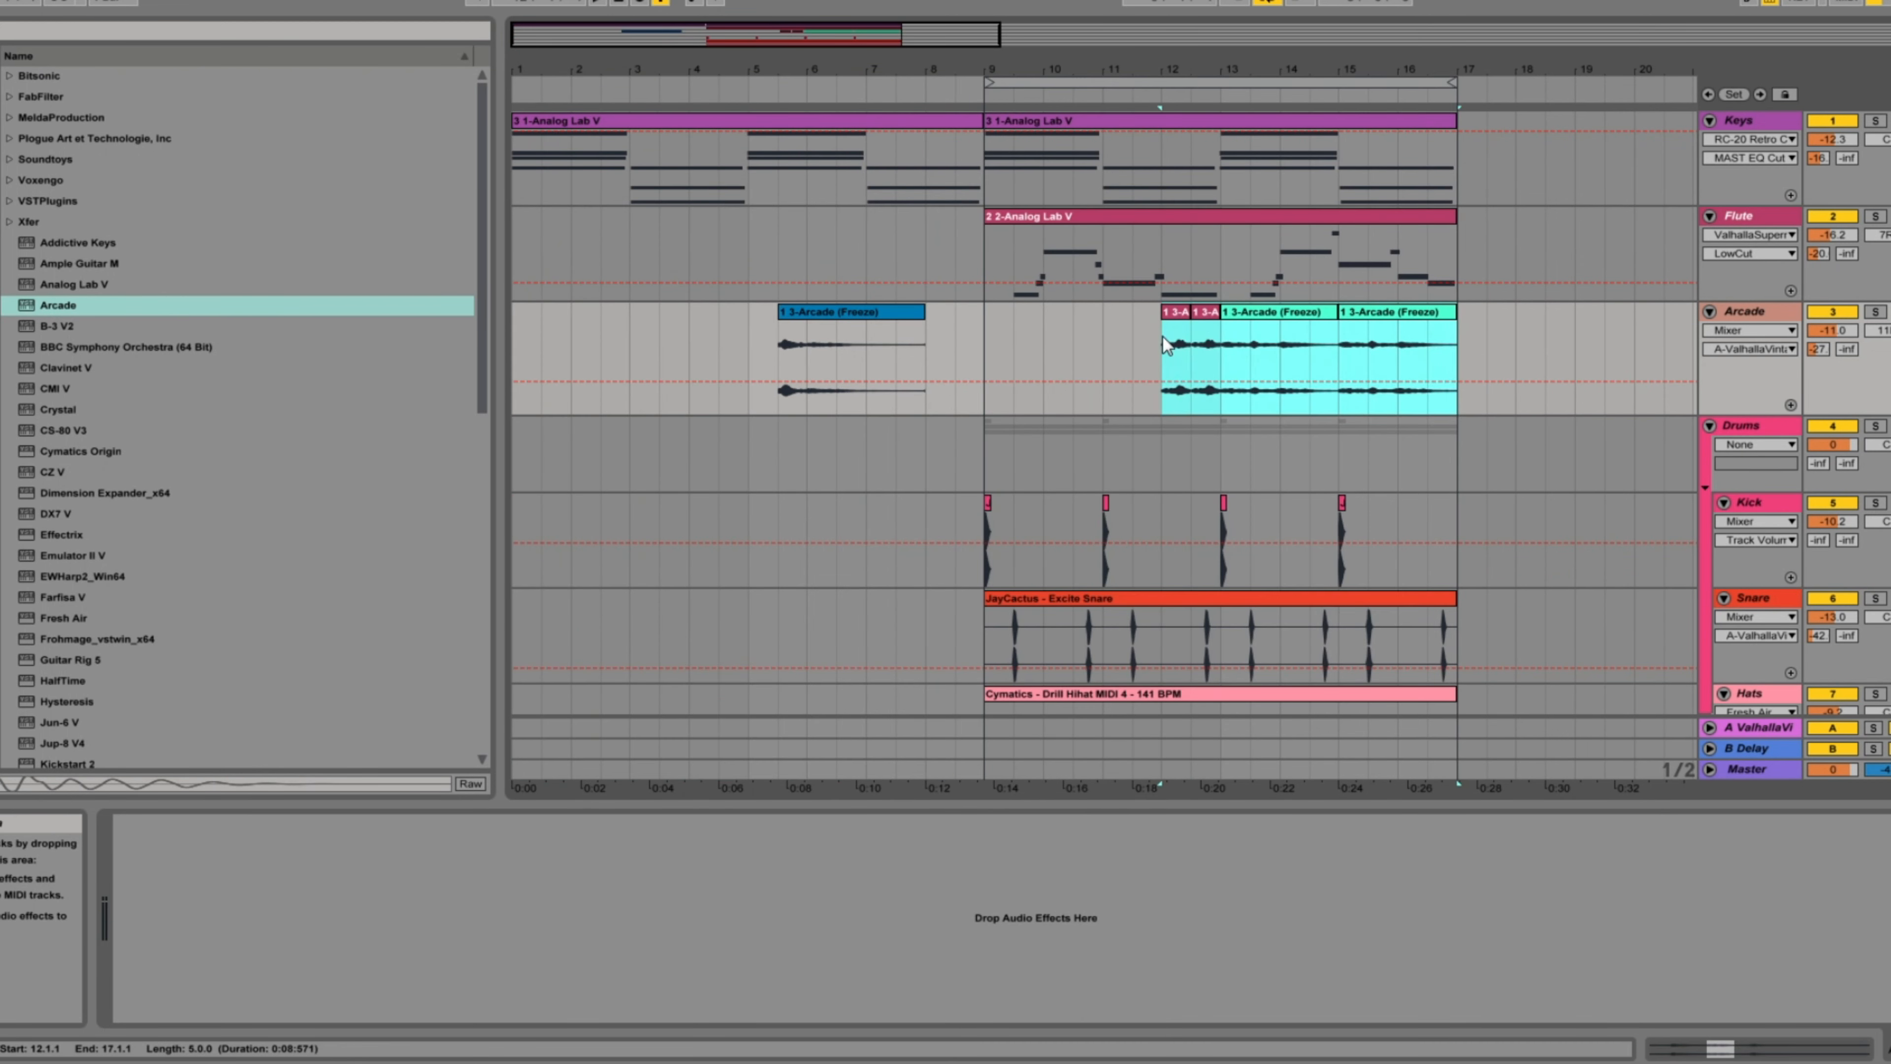
pyautogui.moveTo(1222, 318); pyautogui.dragTo(1550, 347)
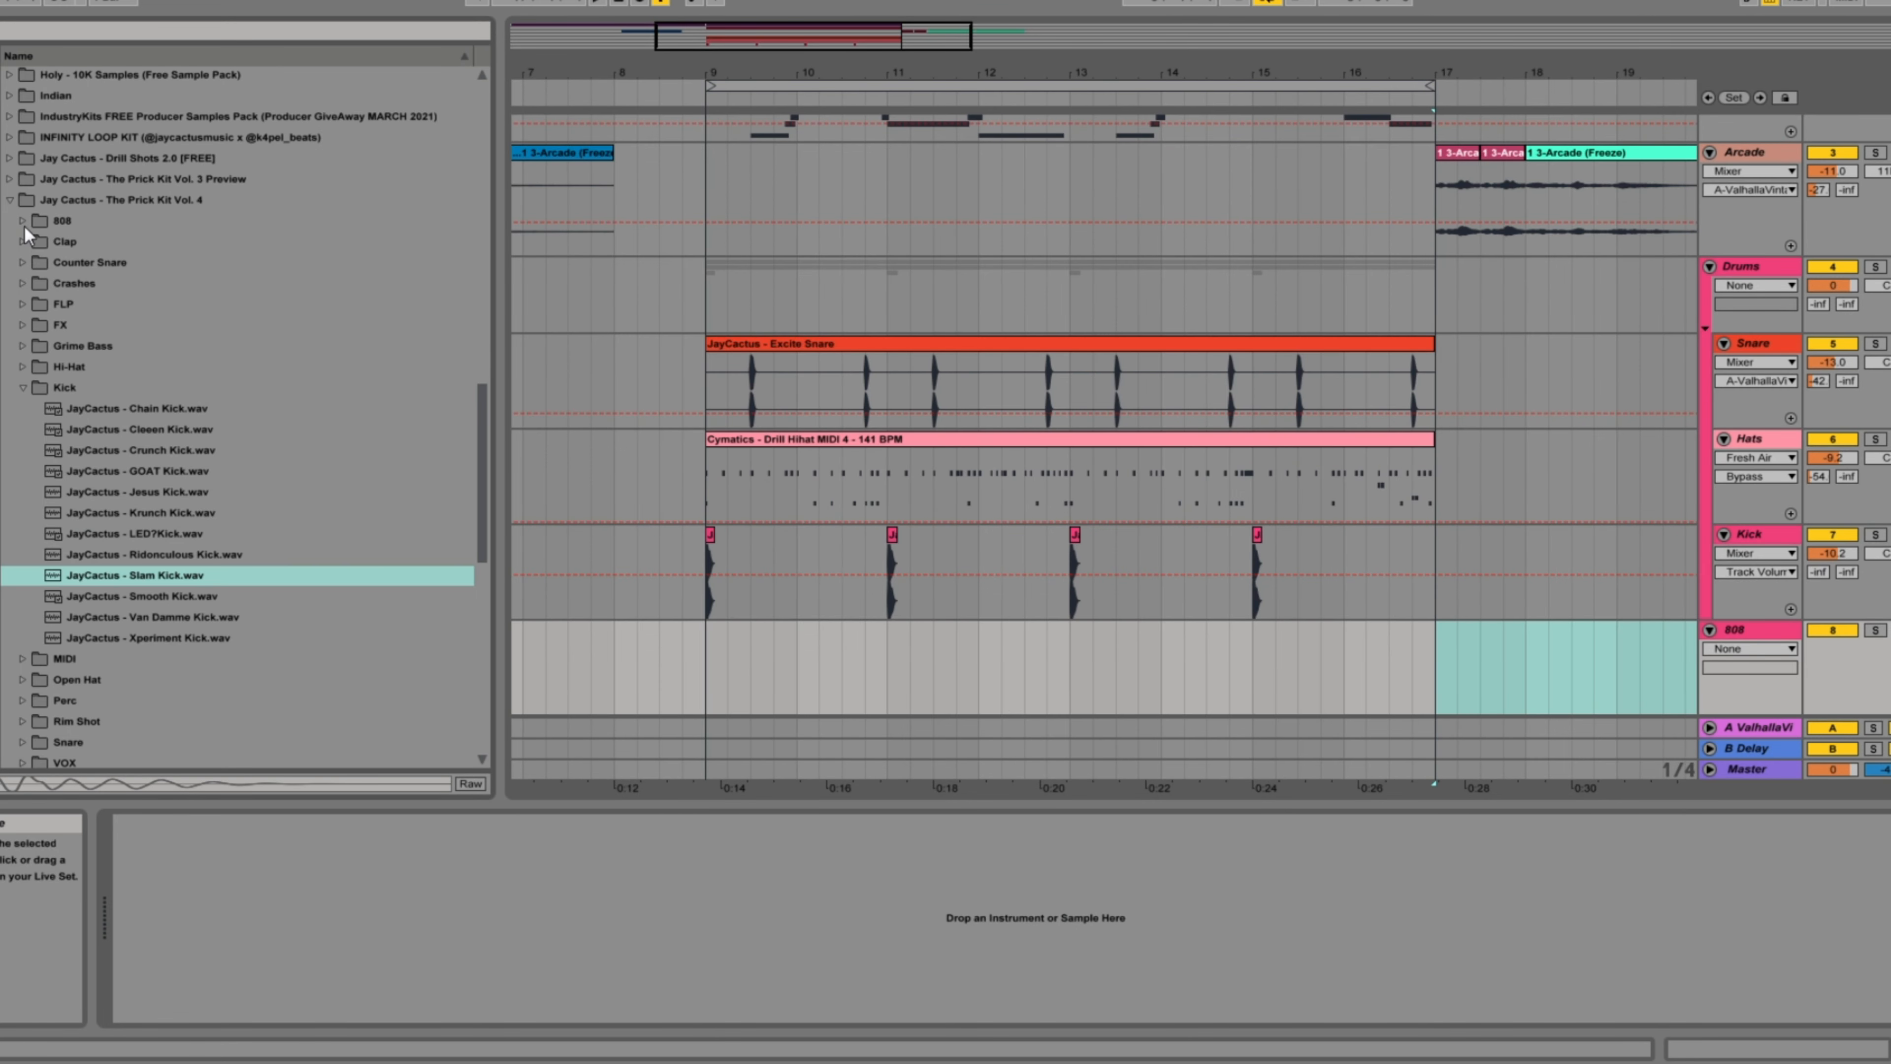
# Step: Load the Fat N Deep 808 sample from Jay Cactus - The Prick Kit Vol. 4 onto the 808 track
pyautogui.click(22, 221)
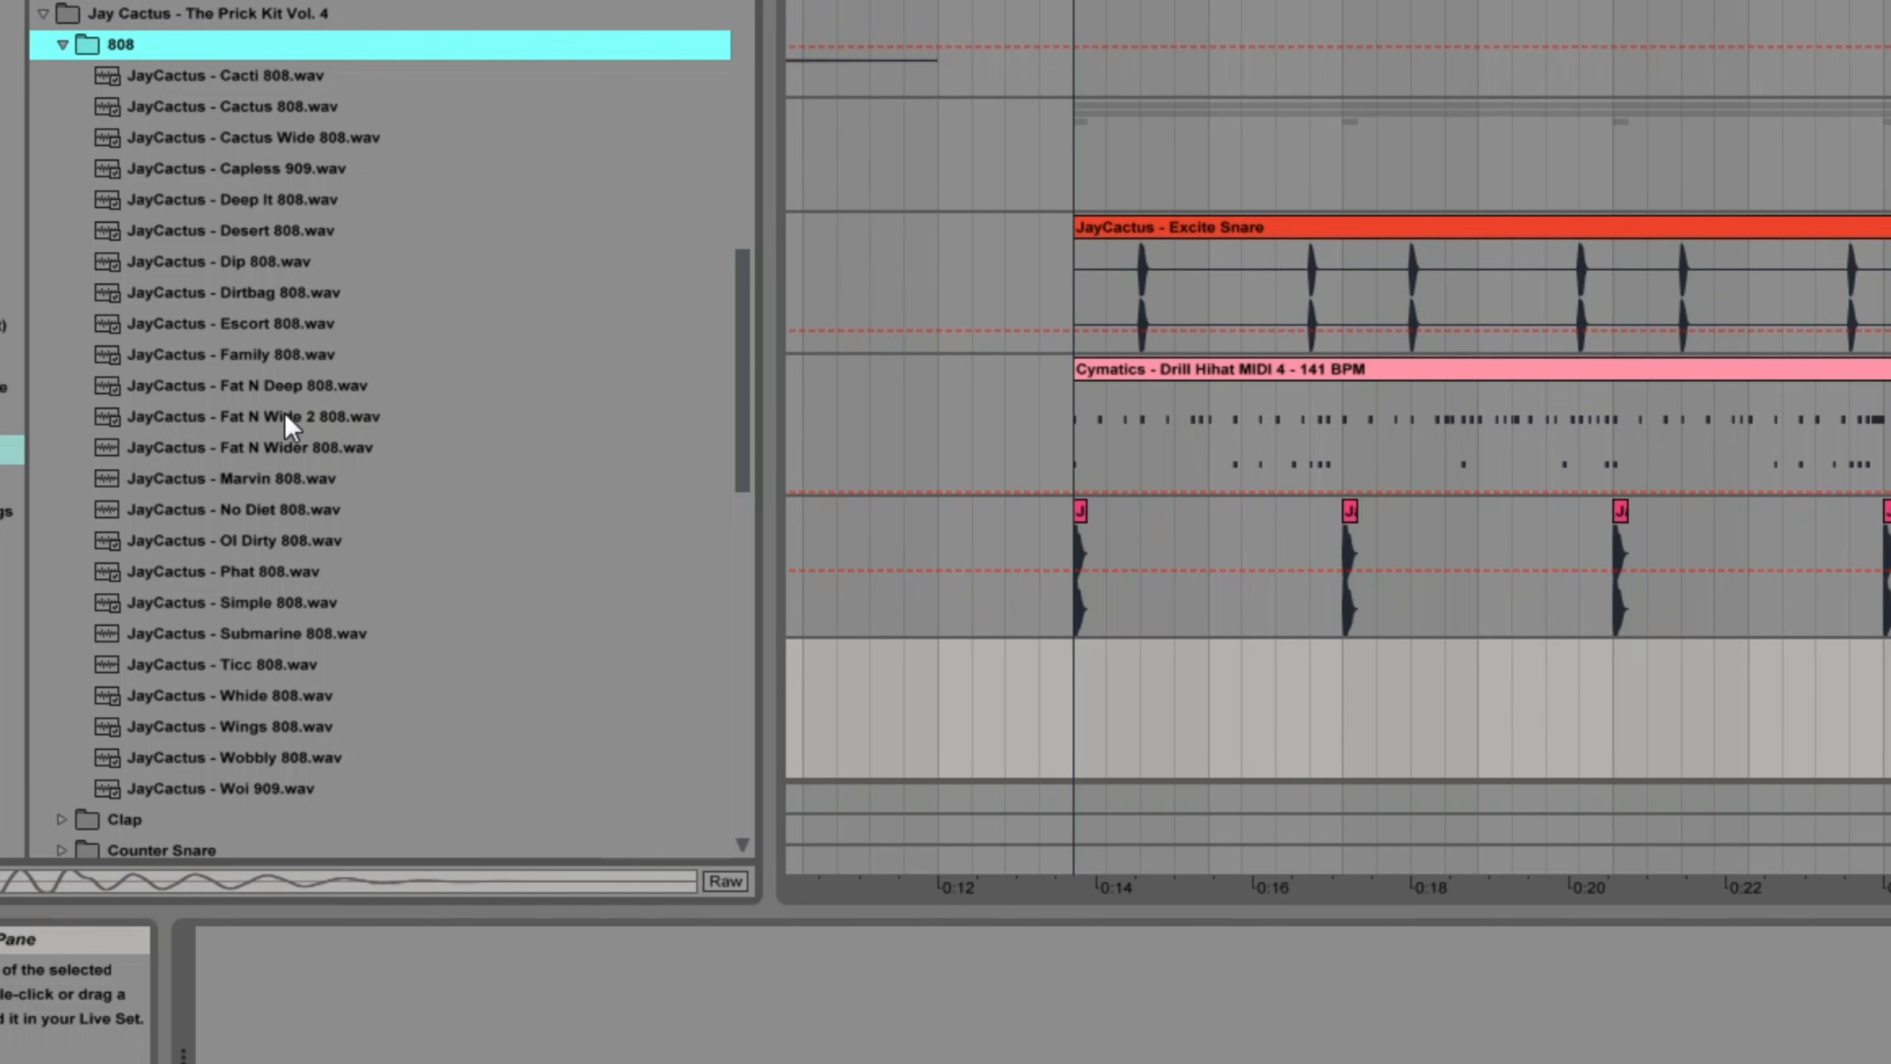
pyautogui.click(263, 386)
pyautogui.moveTo(263, 386); pyautogui.dragTo(1017, 630)
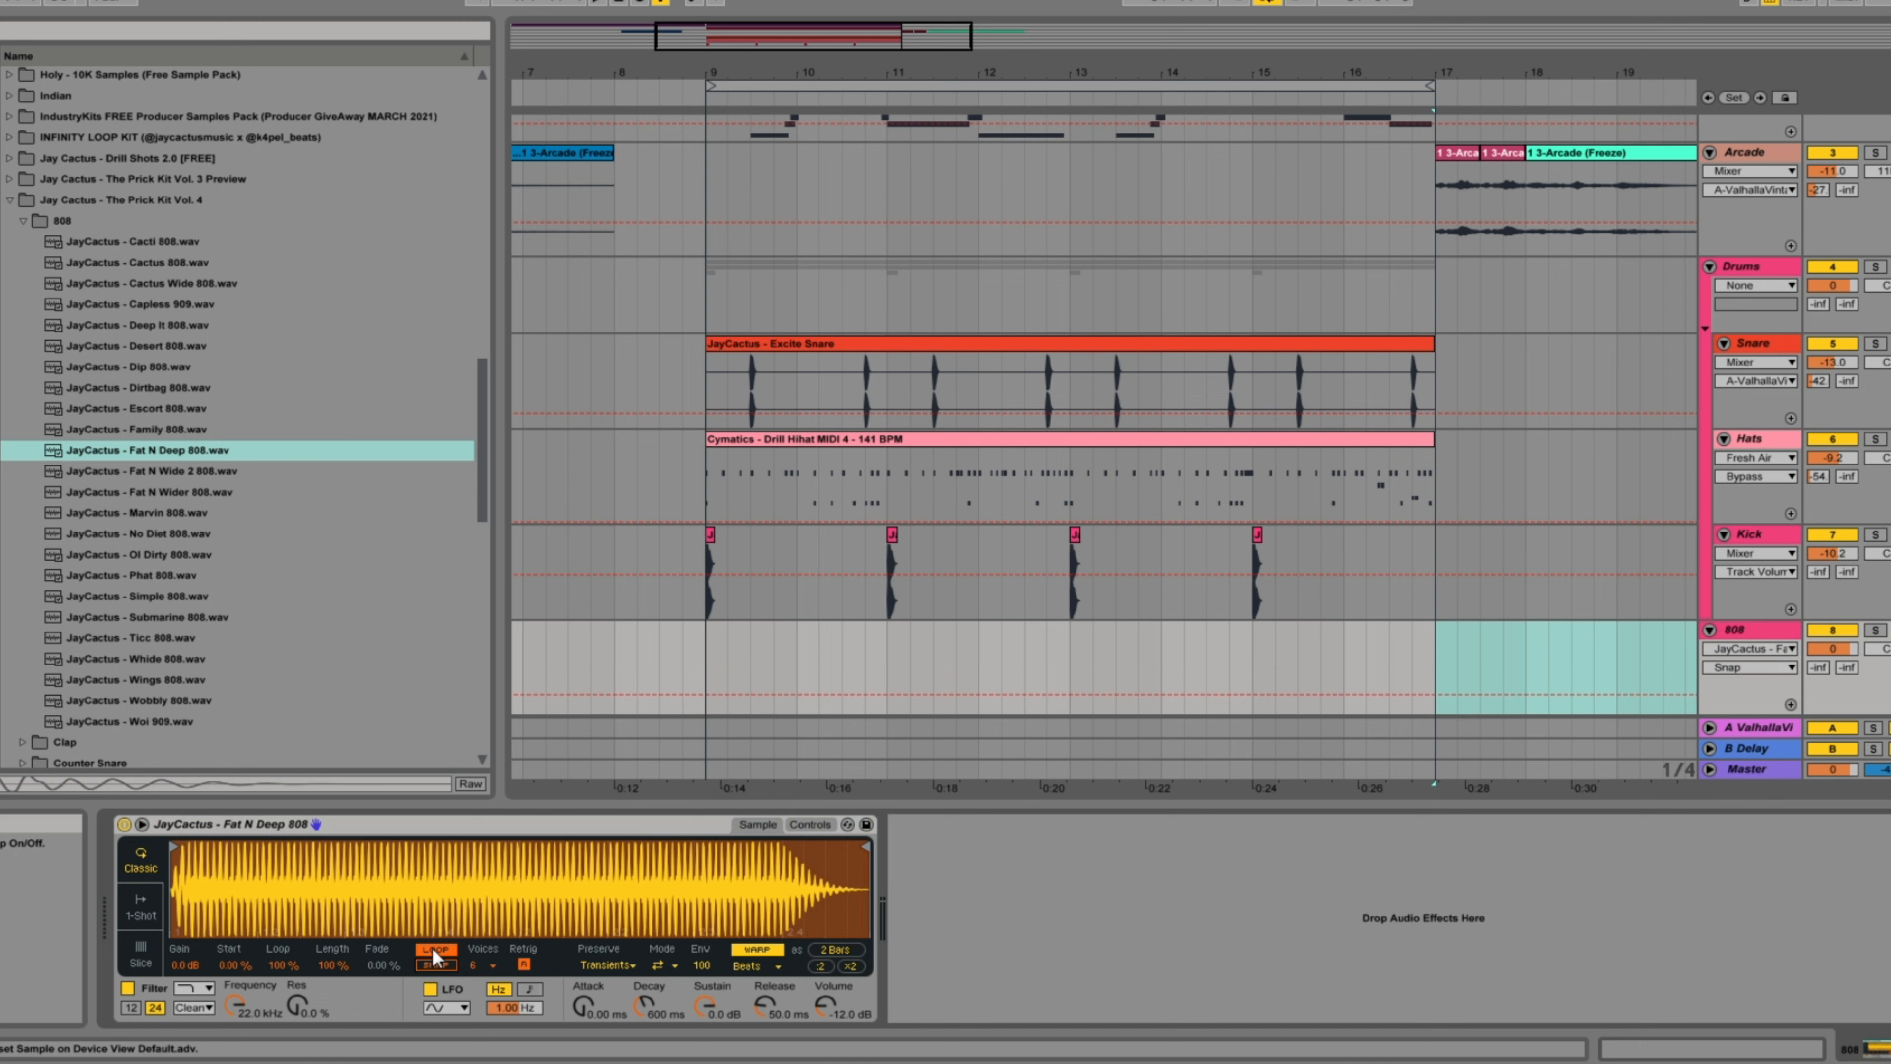
# Step: Adjust the 808 sampler's loop and voices settings and set its glide mode to Glide with a time of 122 ms
pyautogui.click(435, 950)
pyautogui.click(480, 966)
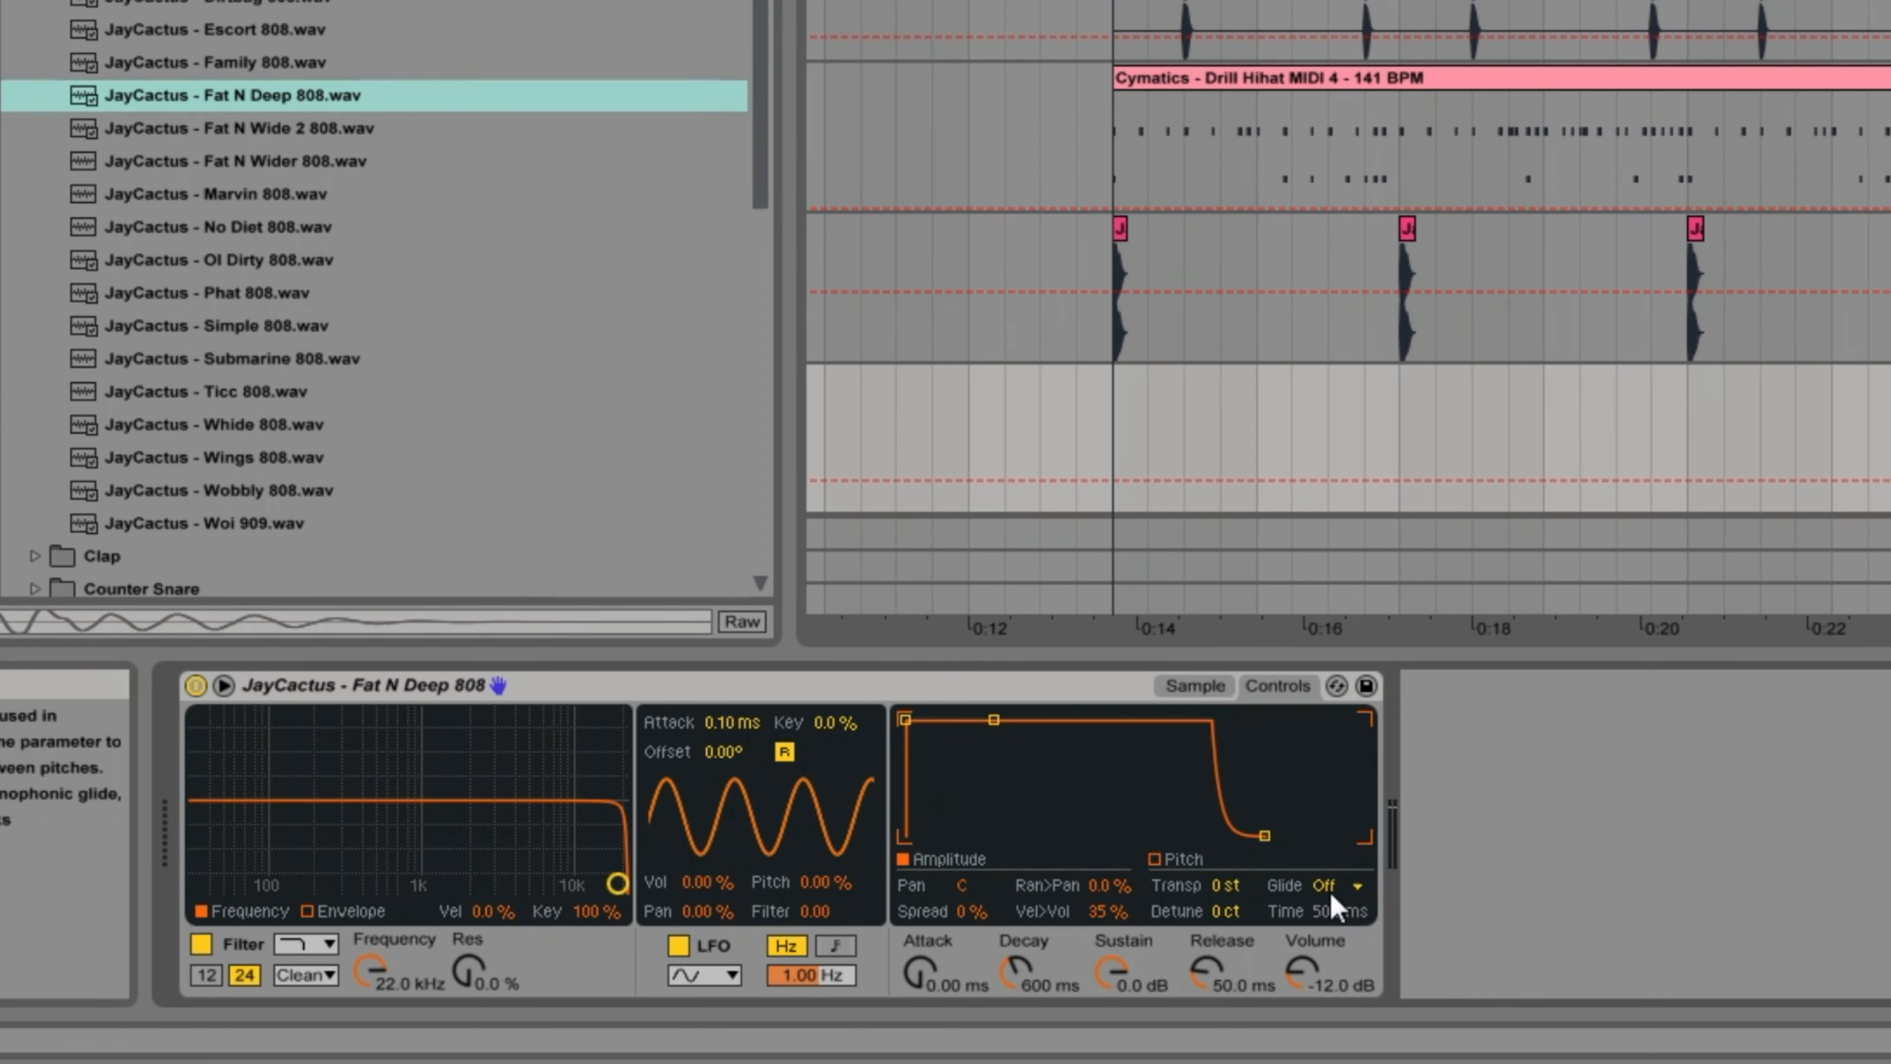
pyautogui.click(1338, 887)
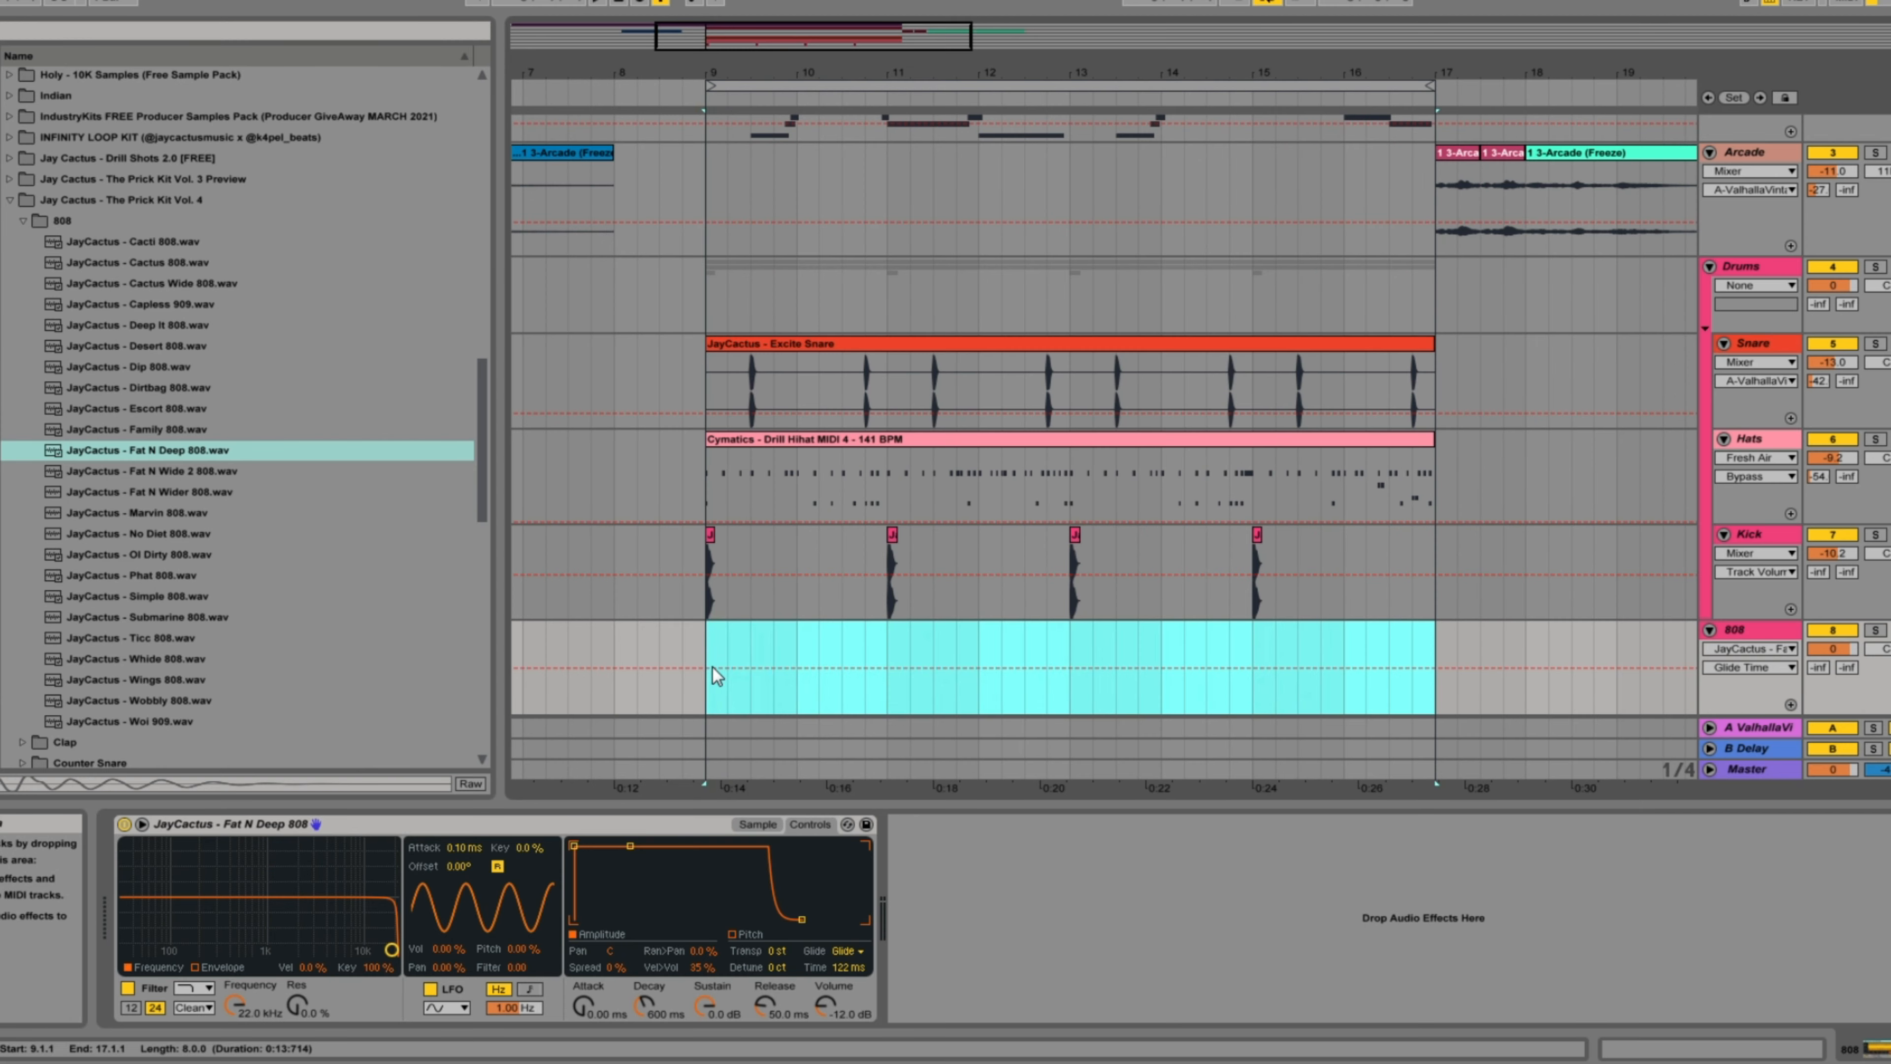
# Step: Create a MIDI clip on the 808 track over bars 9 to 17, enable note preview and audition pitches
pyautogui.hotkey('ctrl', 'shift', 'm')
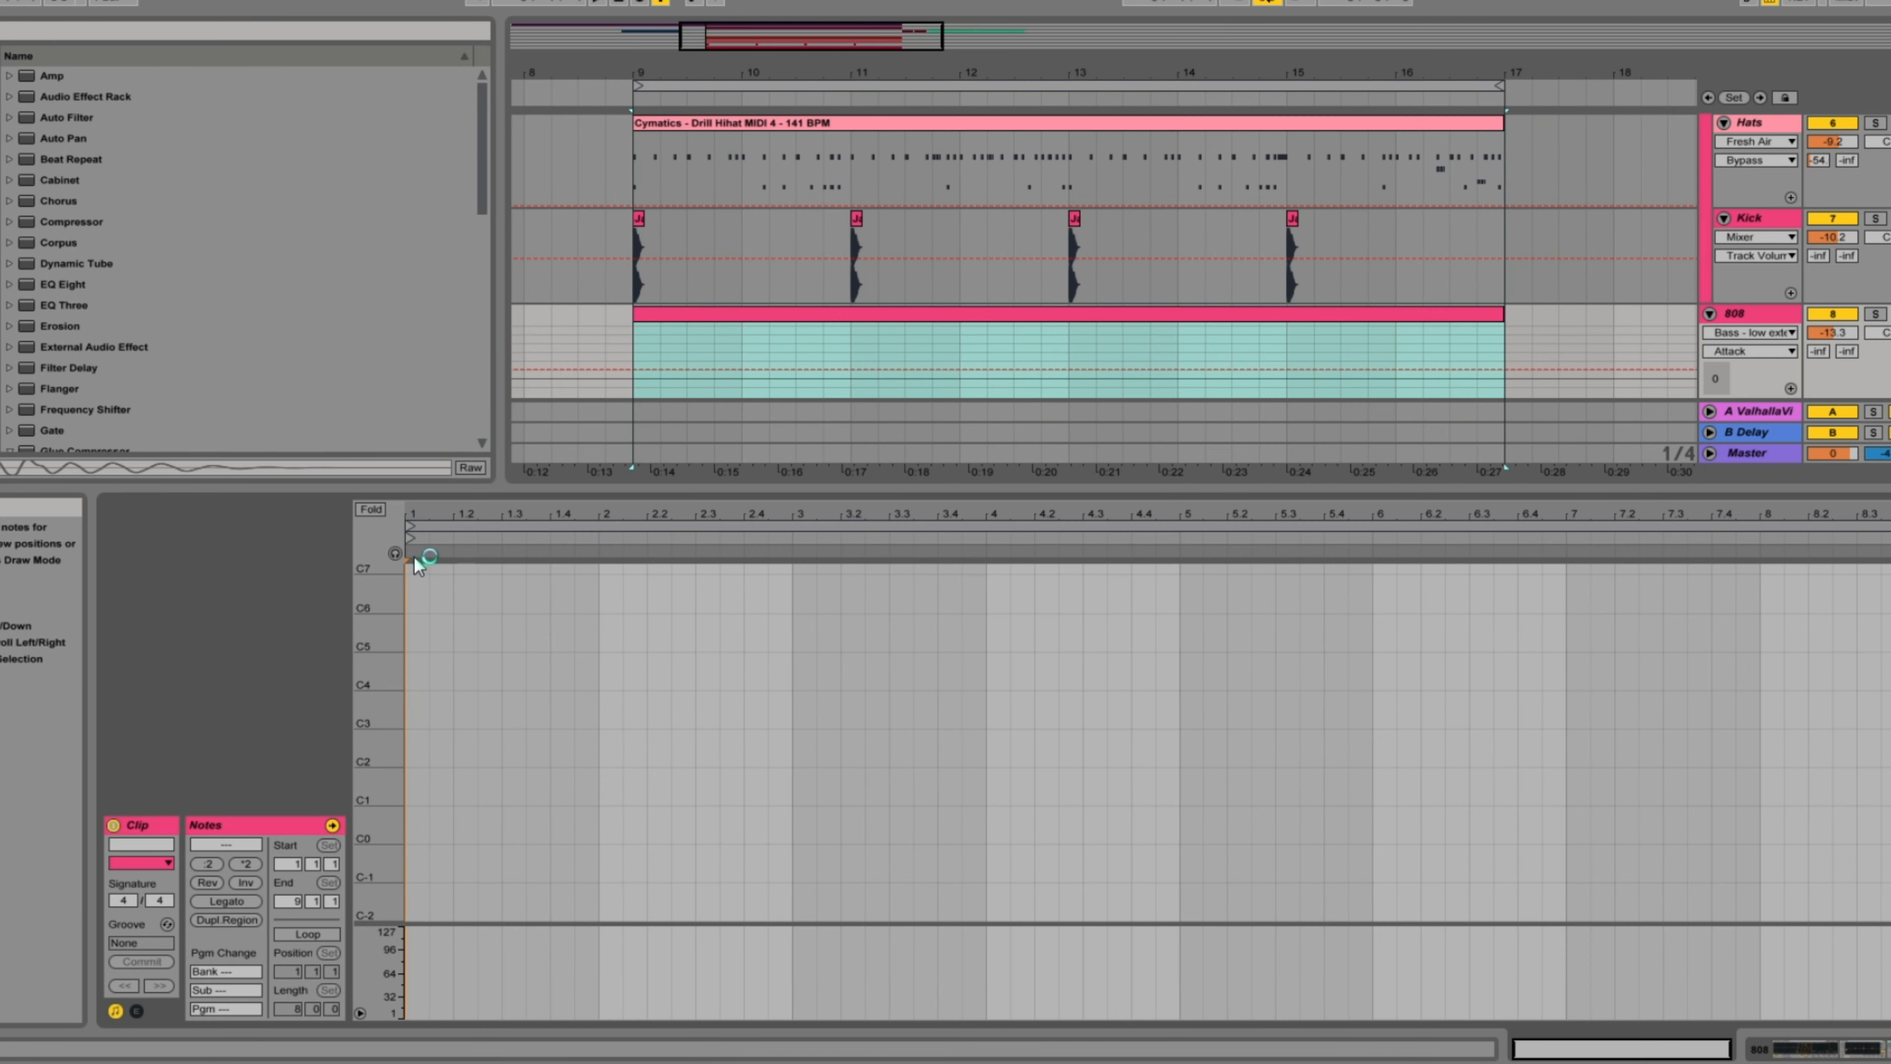
pyautogui.click(395, 554)
pyautogui.moveTo(371, 641); pyautogui.dragTo(402, 659)
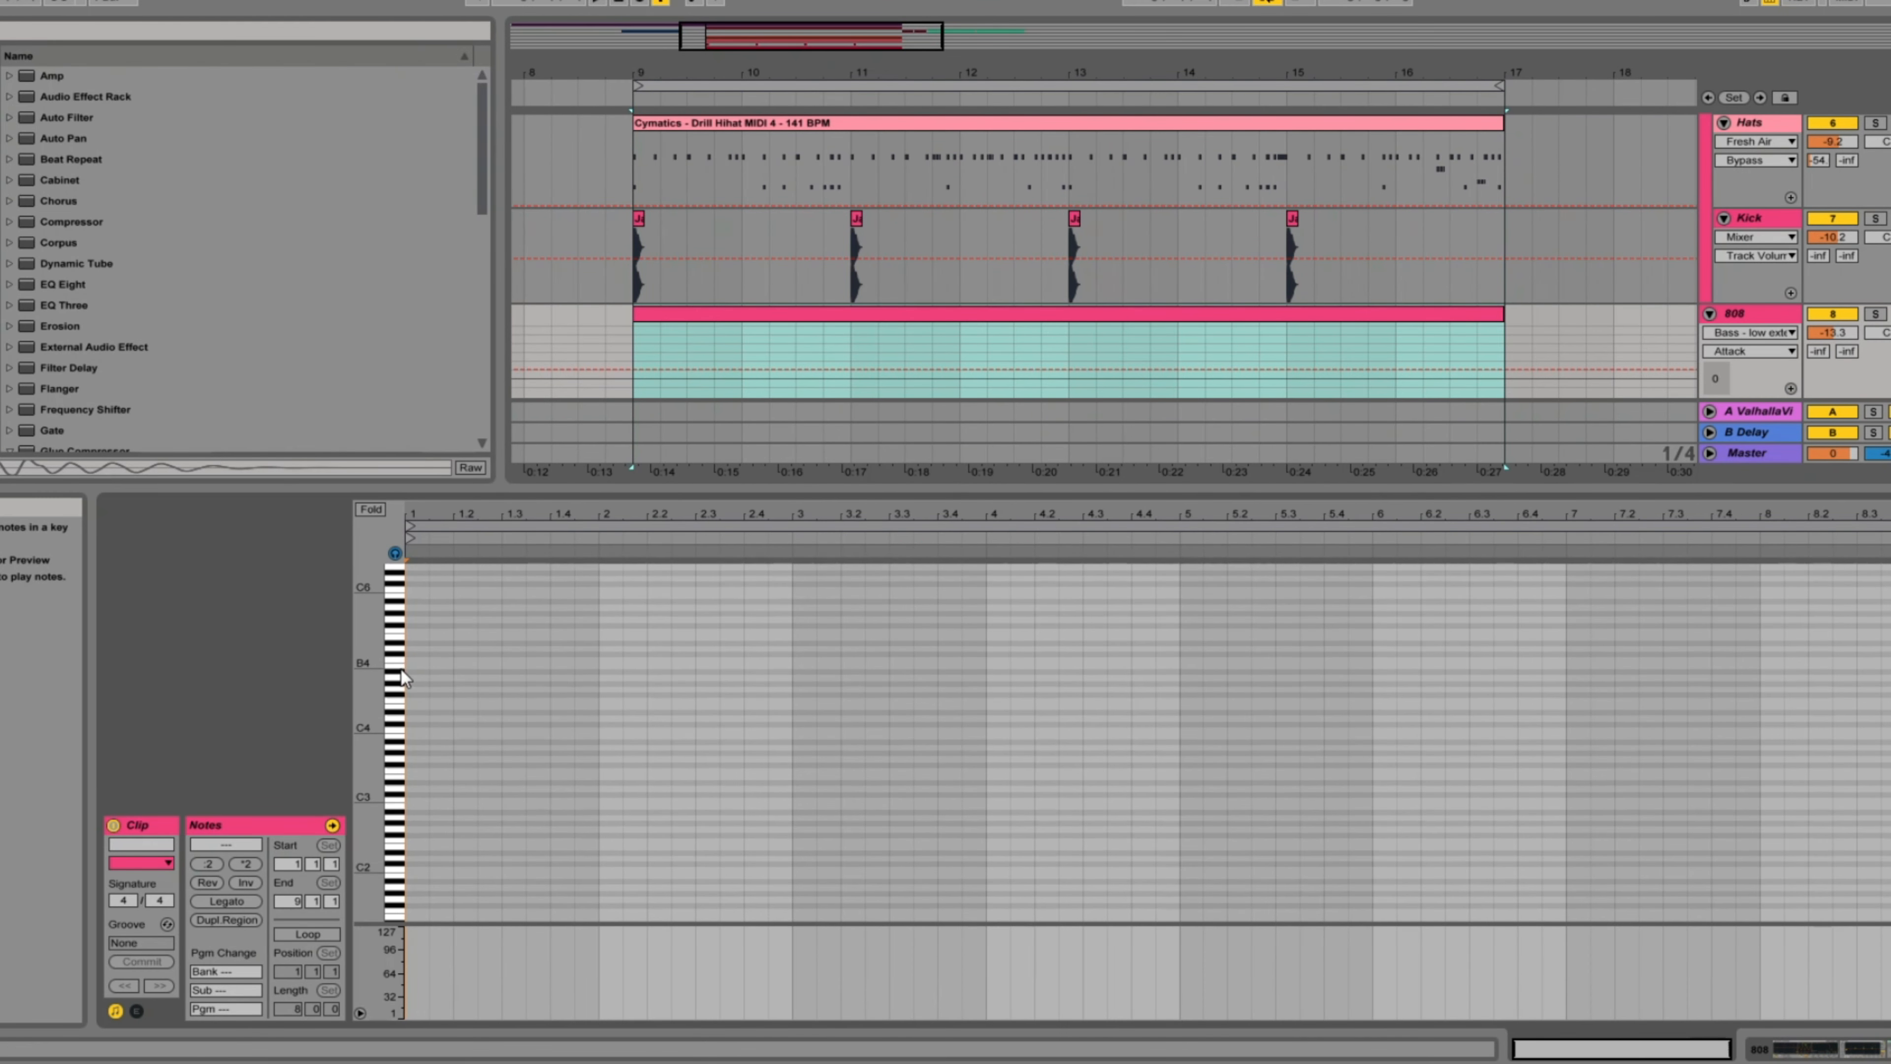
pyautogui.click(397, 682)
pyautogui.click(402, 747)
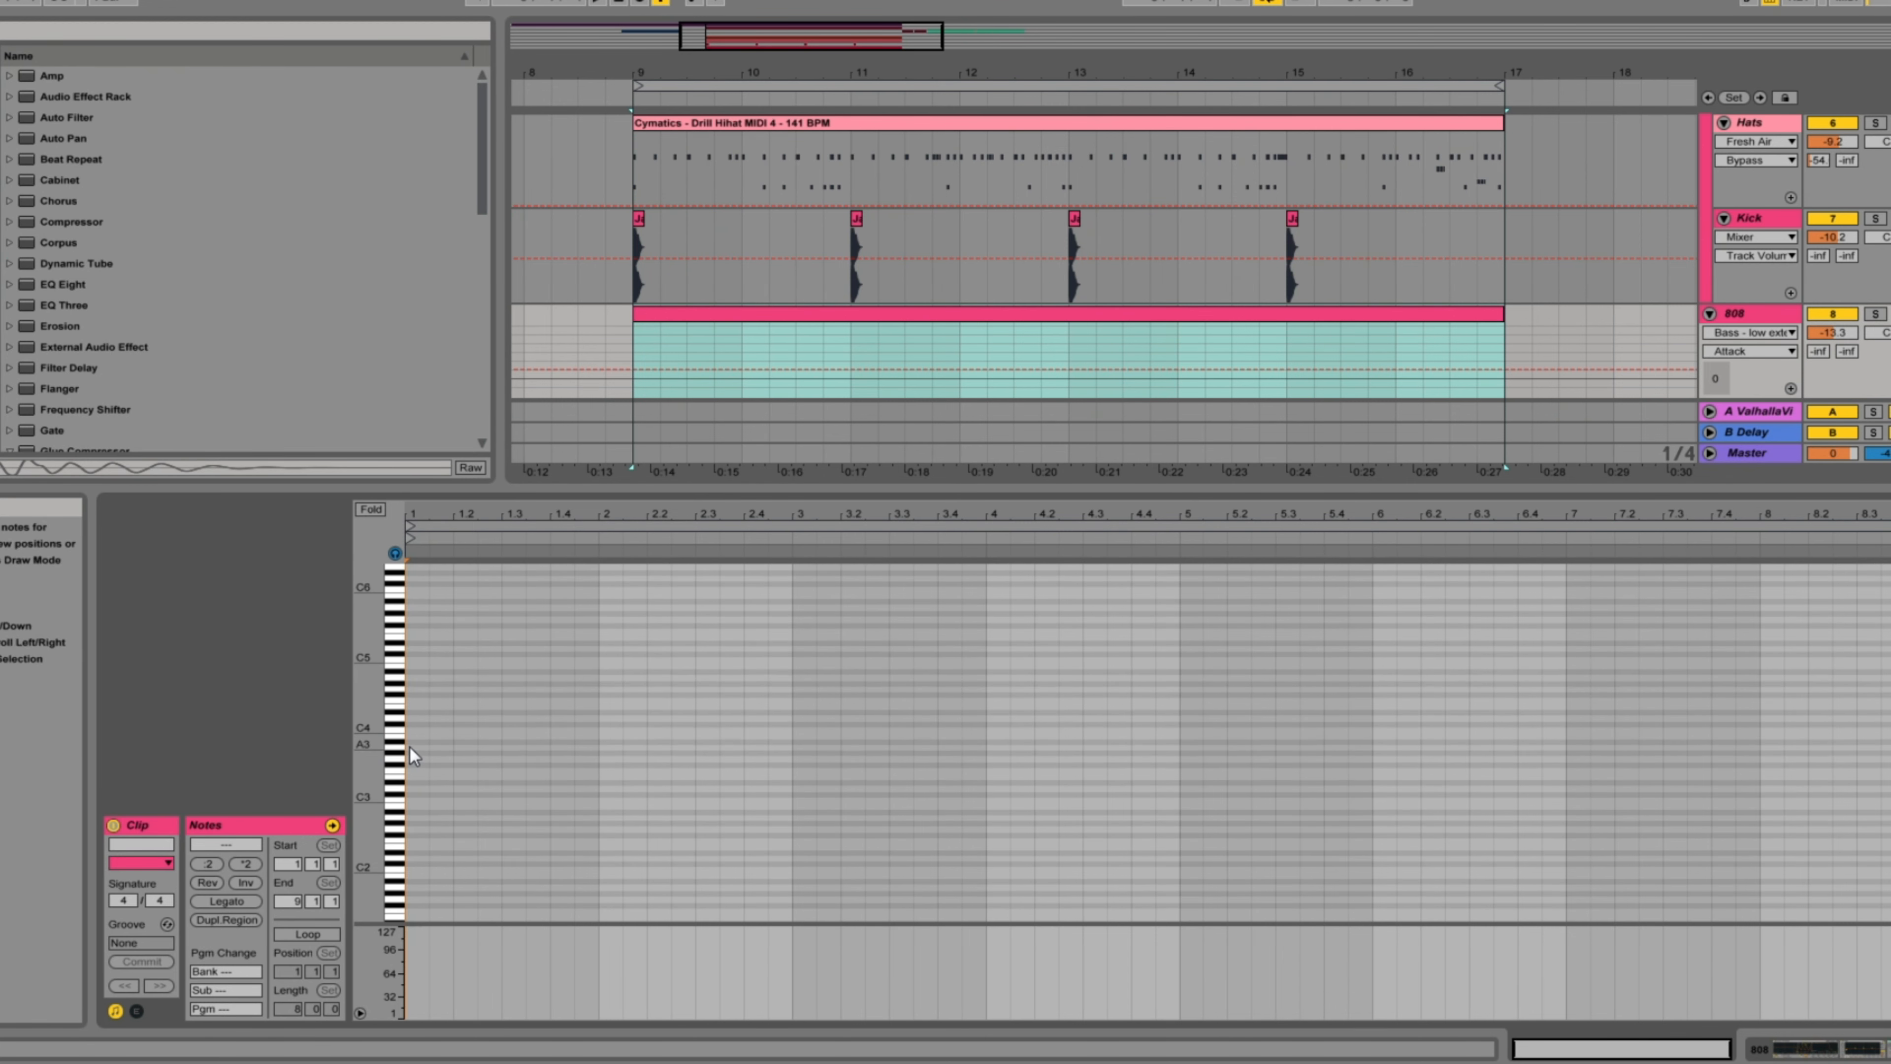
# Step: Add a two-beat A3 note at the start of the 808 clip, then lower it an octave and play it back
pyautogui.doubleClick(414, 747)
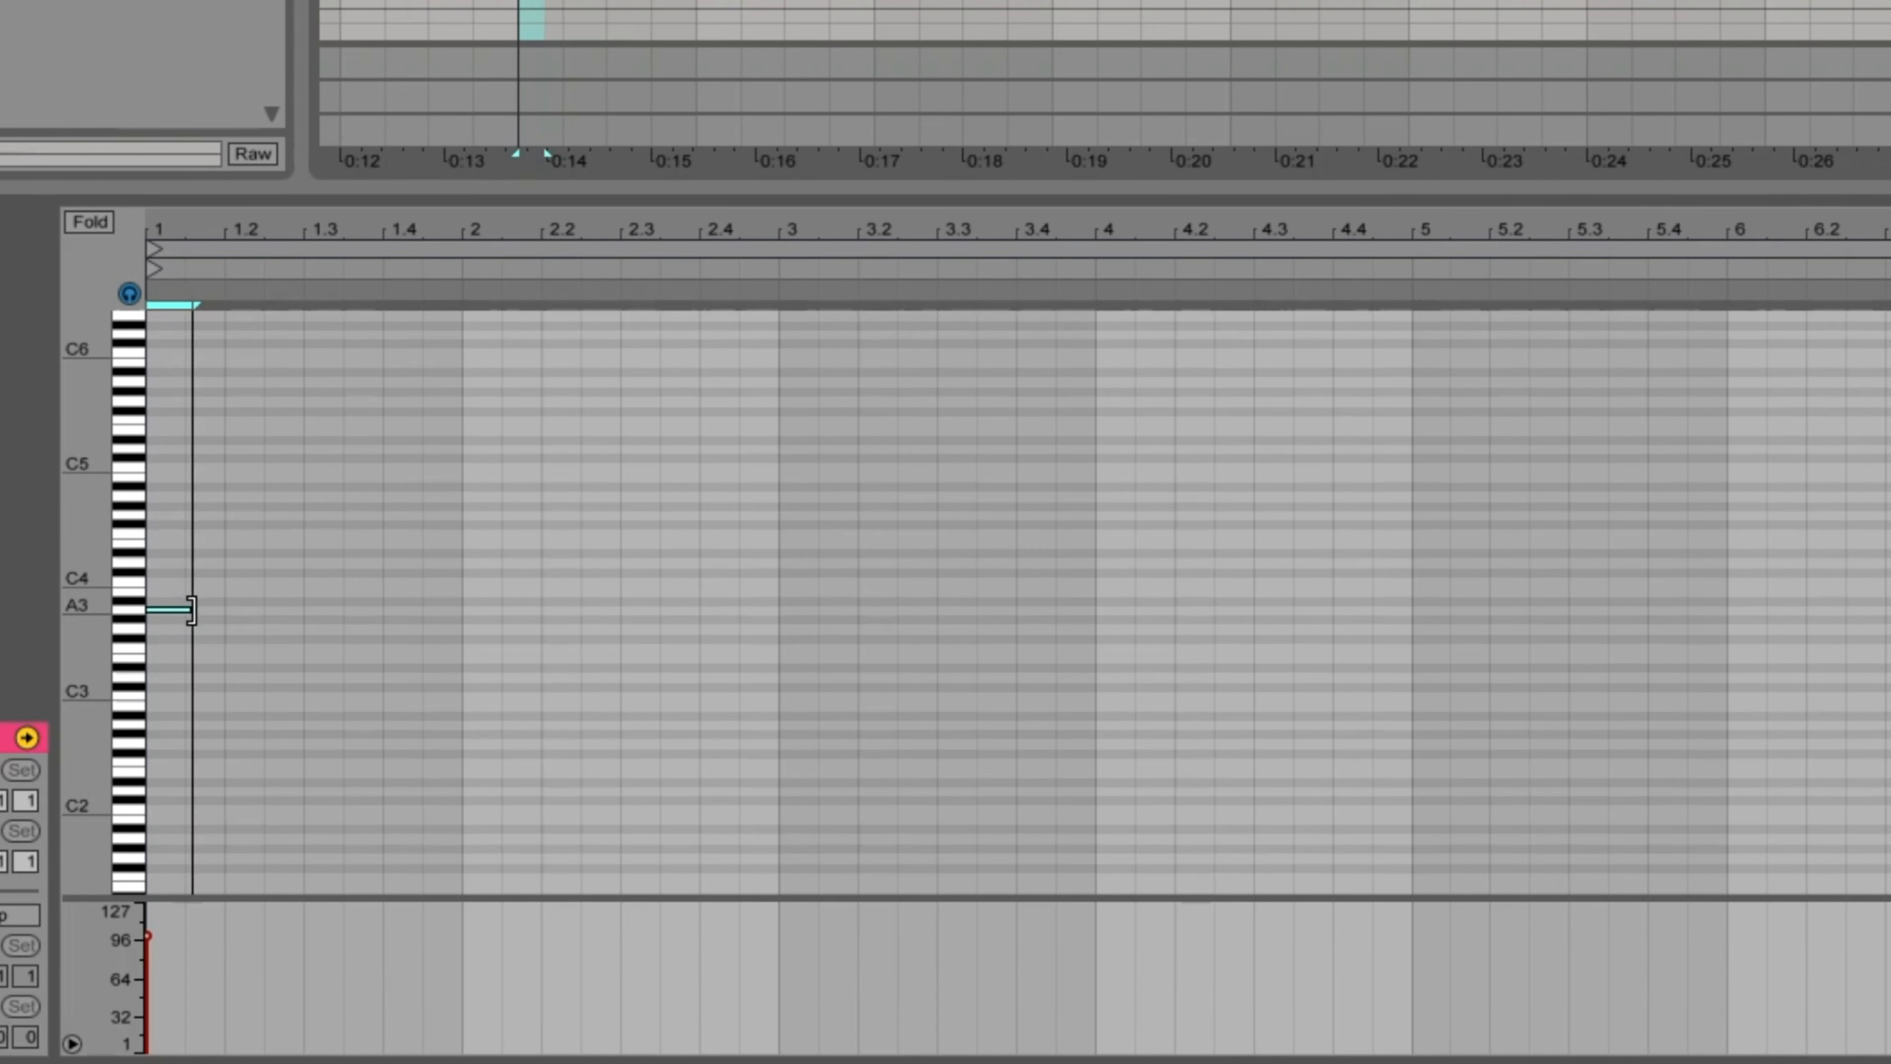
pyautogui.moveTo(192, 611); pyautogui.dragTo(296, 638)
pyautogui.moveTo(240, 549); pyautogui.dragTo(218, 716)
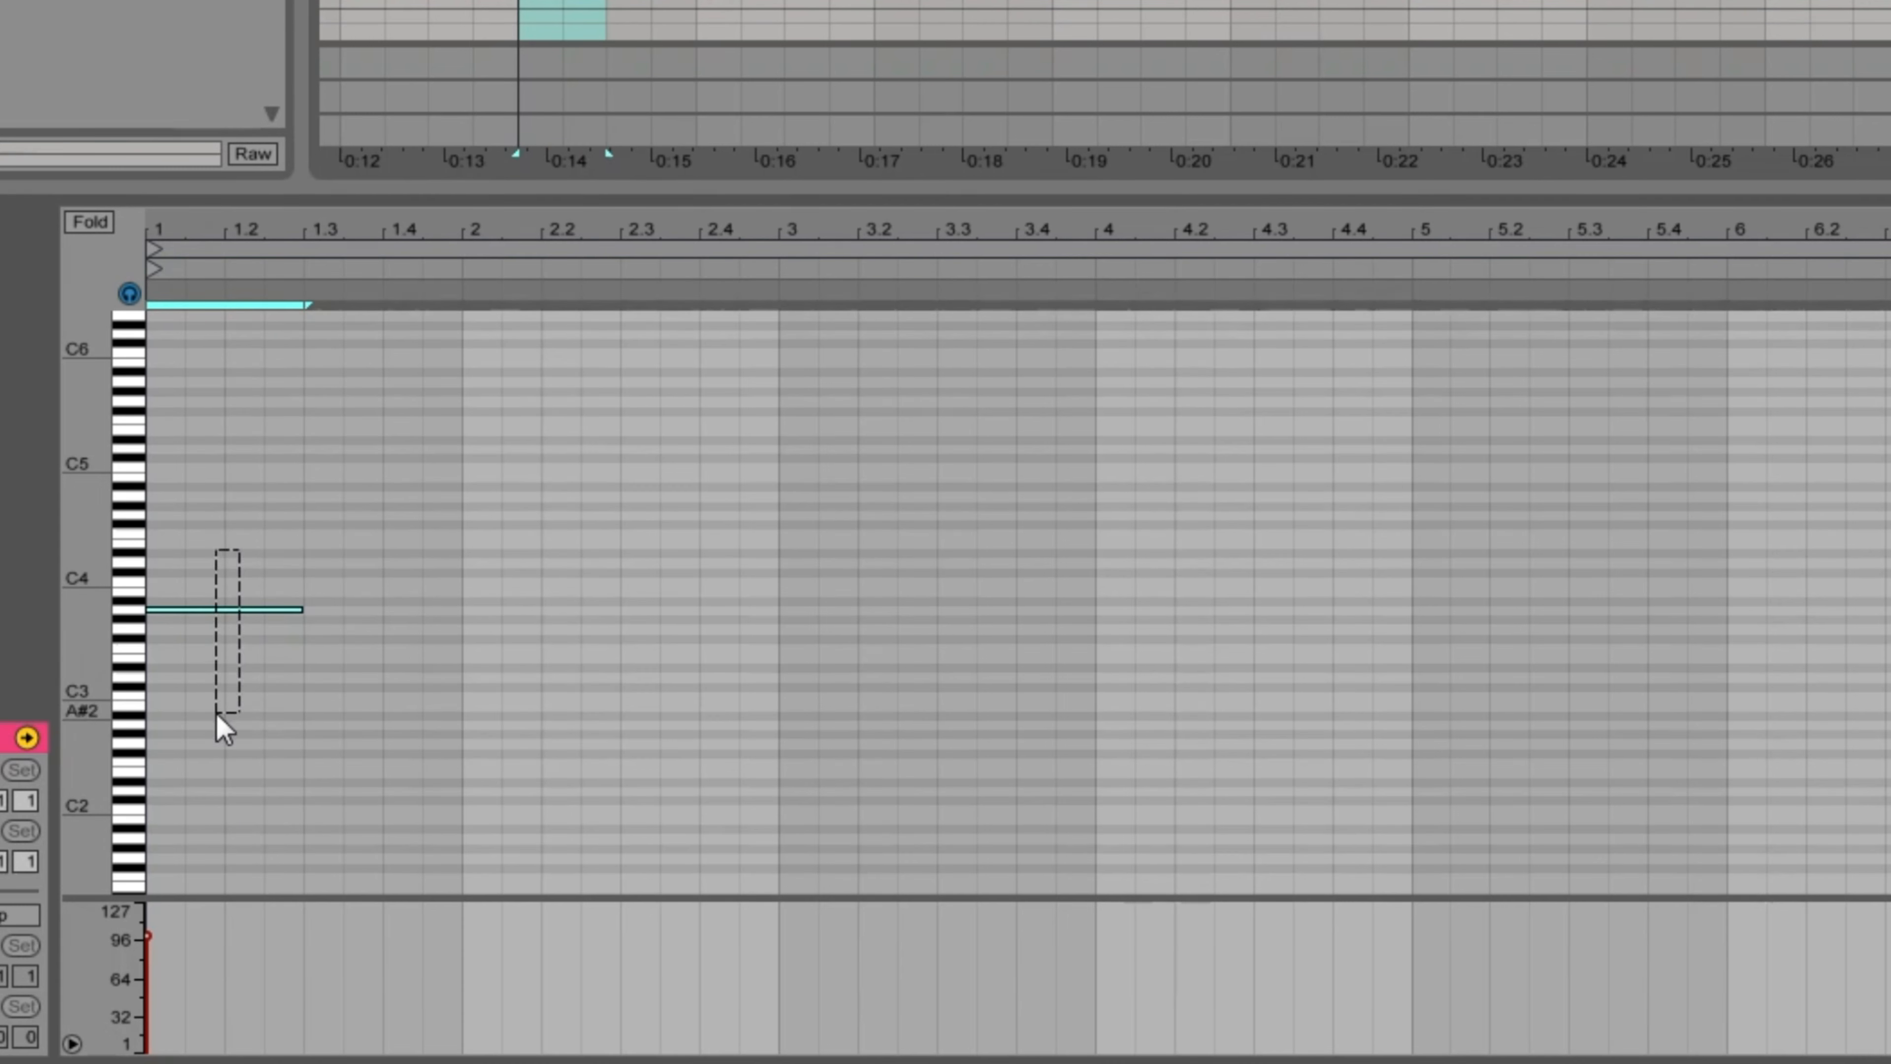
pyautogui.hotkey('shift', 'Down')
pyautogui.press('space')
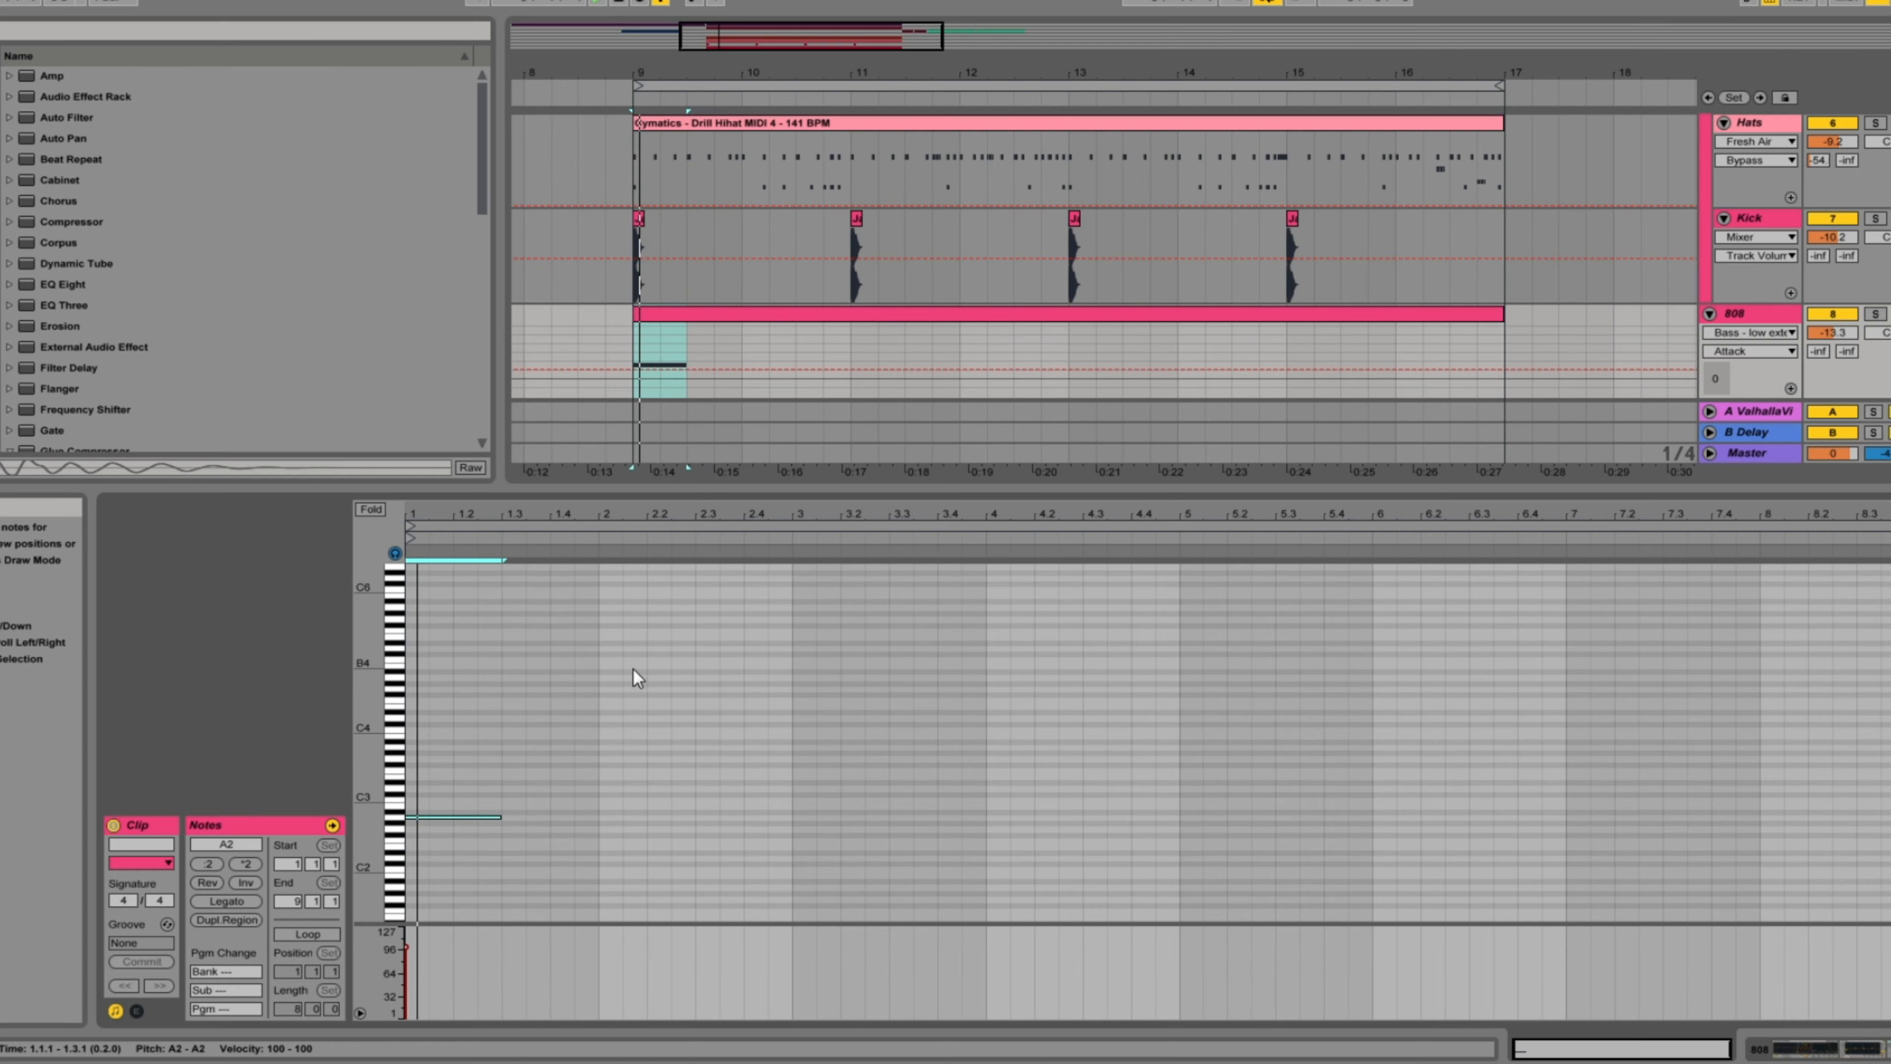
# Step: Build the 808 line from A3 at clip bar 1 and D3 at bar 3, repeating both notes at bars 5 and 7
pyautogui.hotkey('shift', 'Tab')
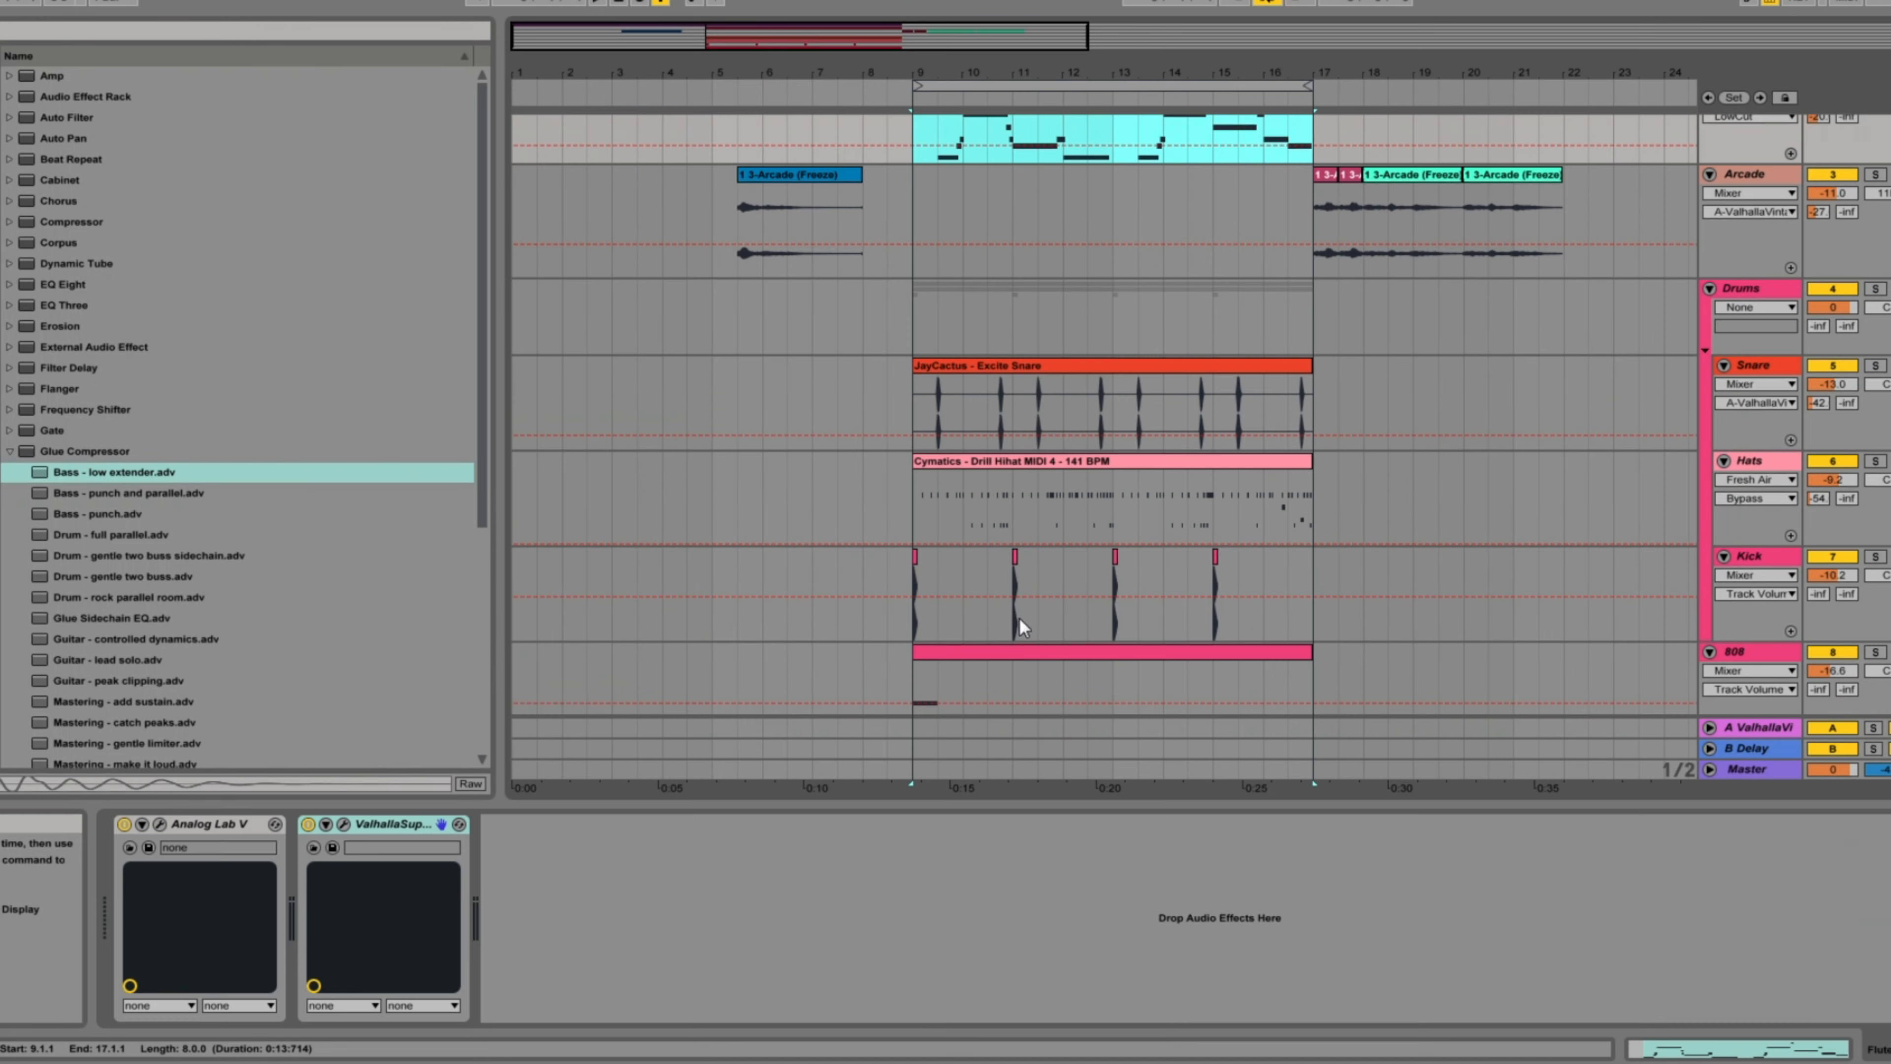
pyautogui.click(1029, 661)
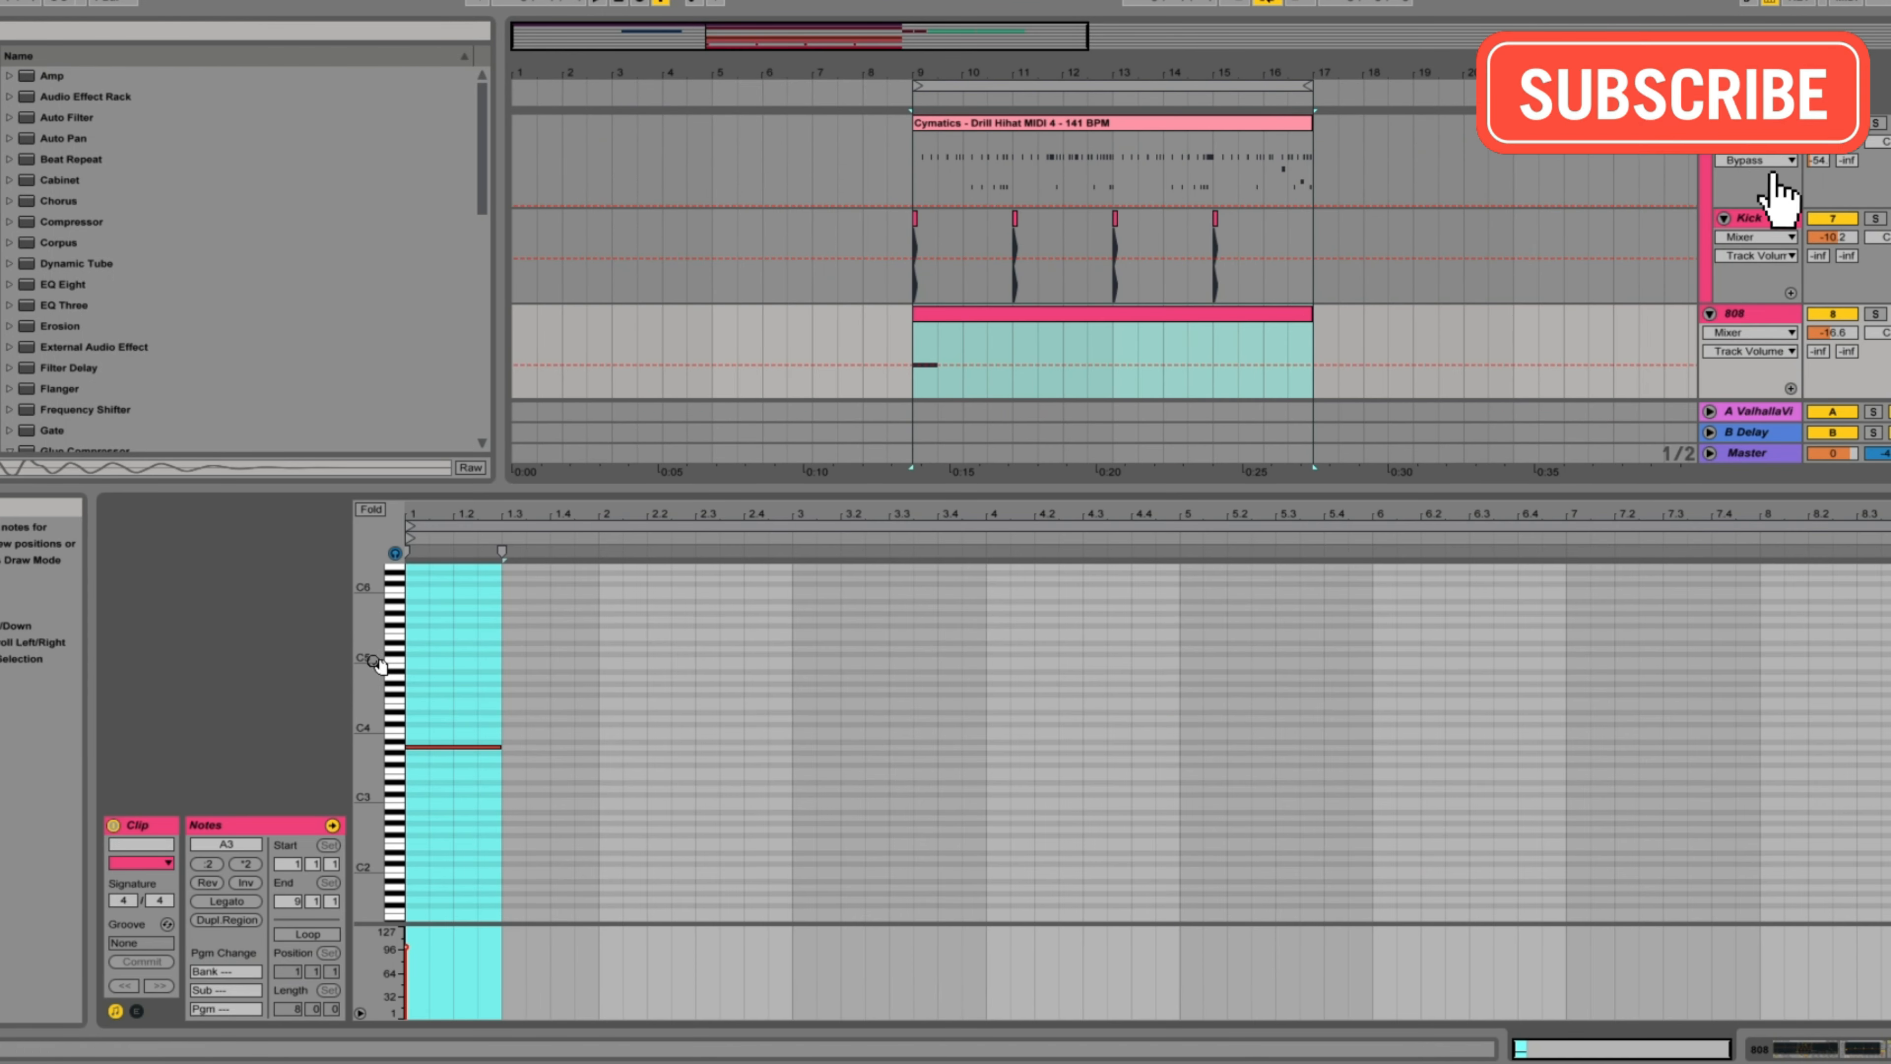
pyautogui.press('space')
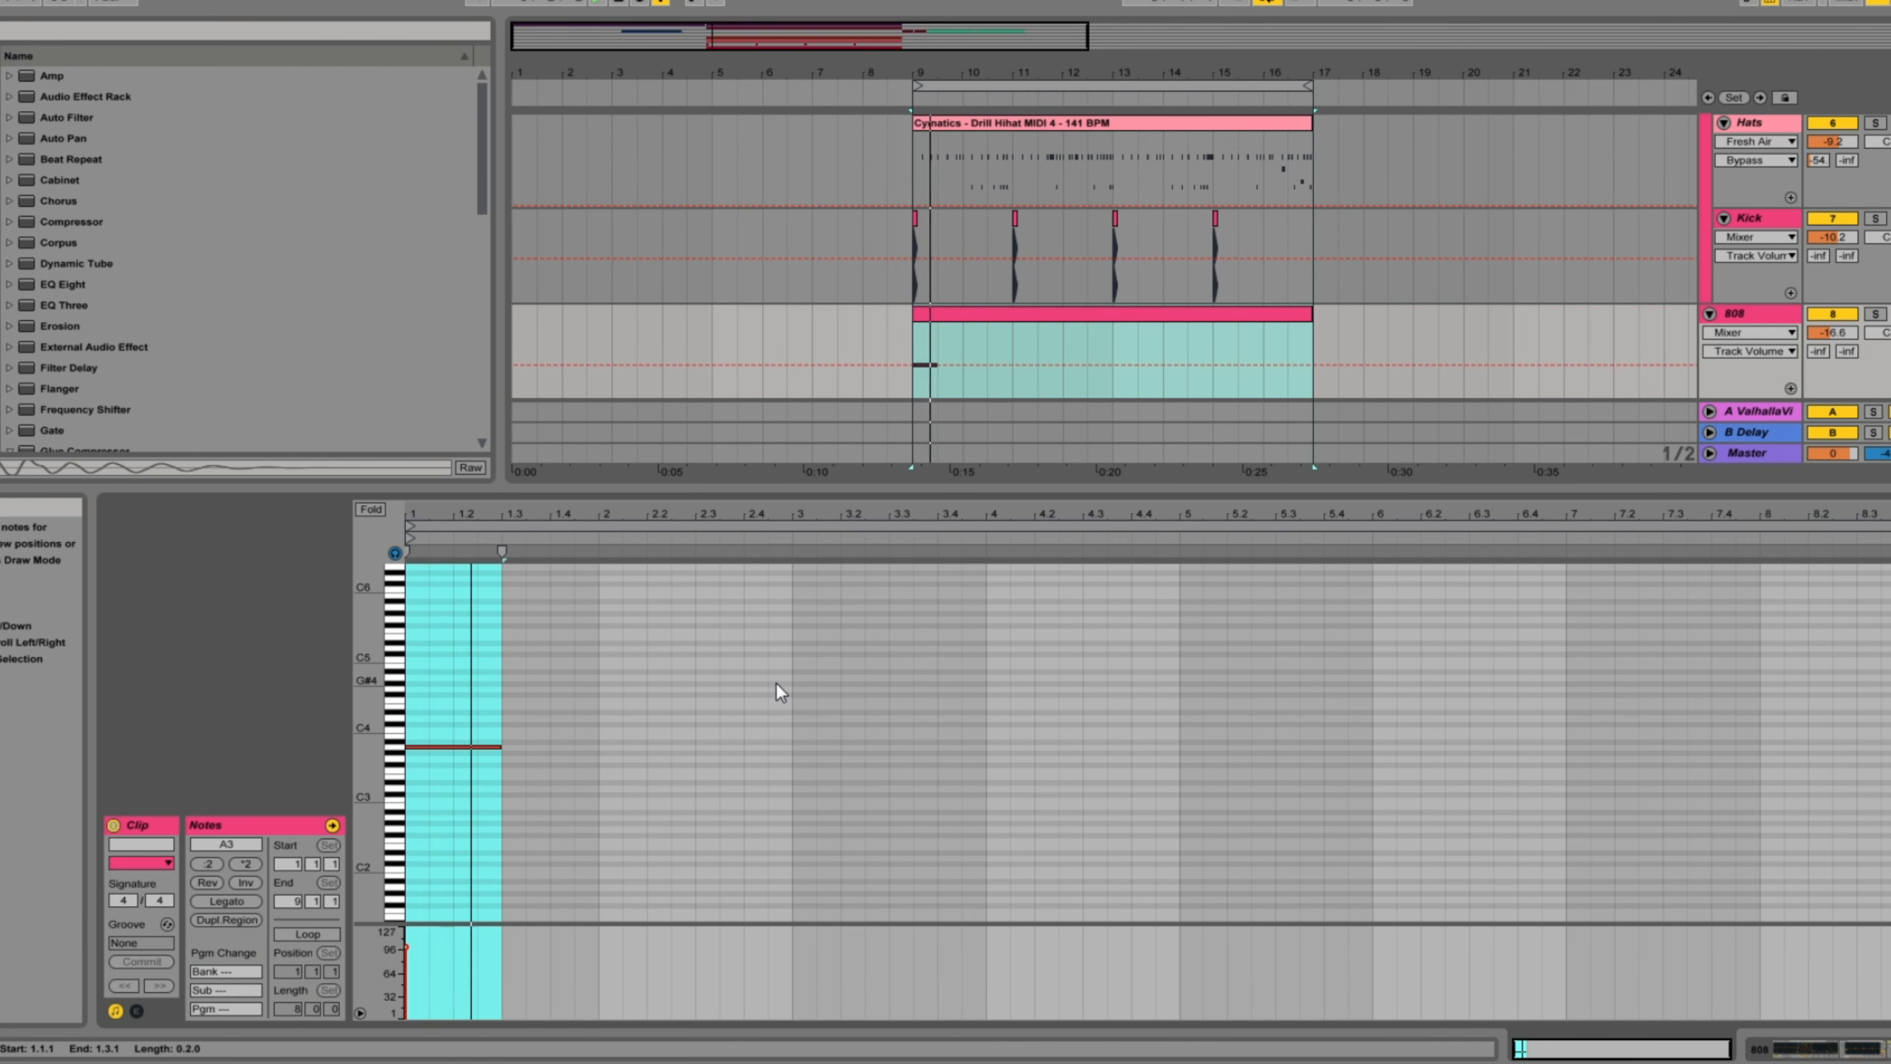
pyautogui.scroll(-1, 780, 692)
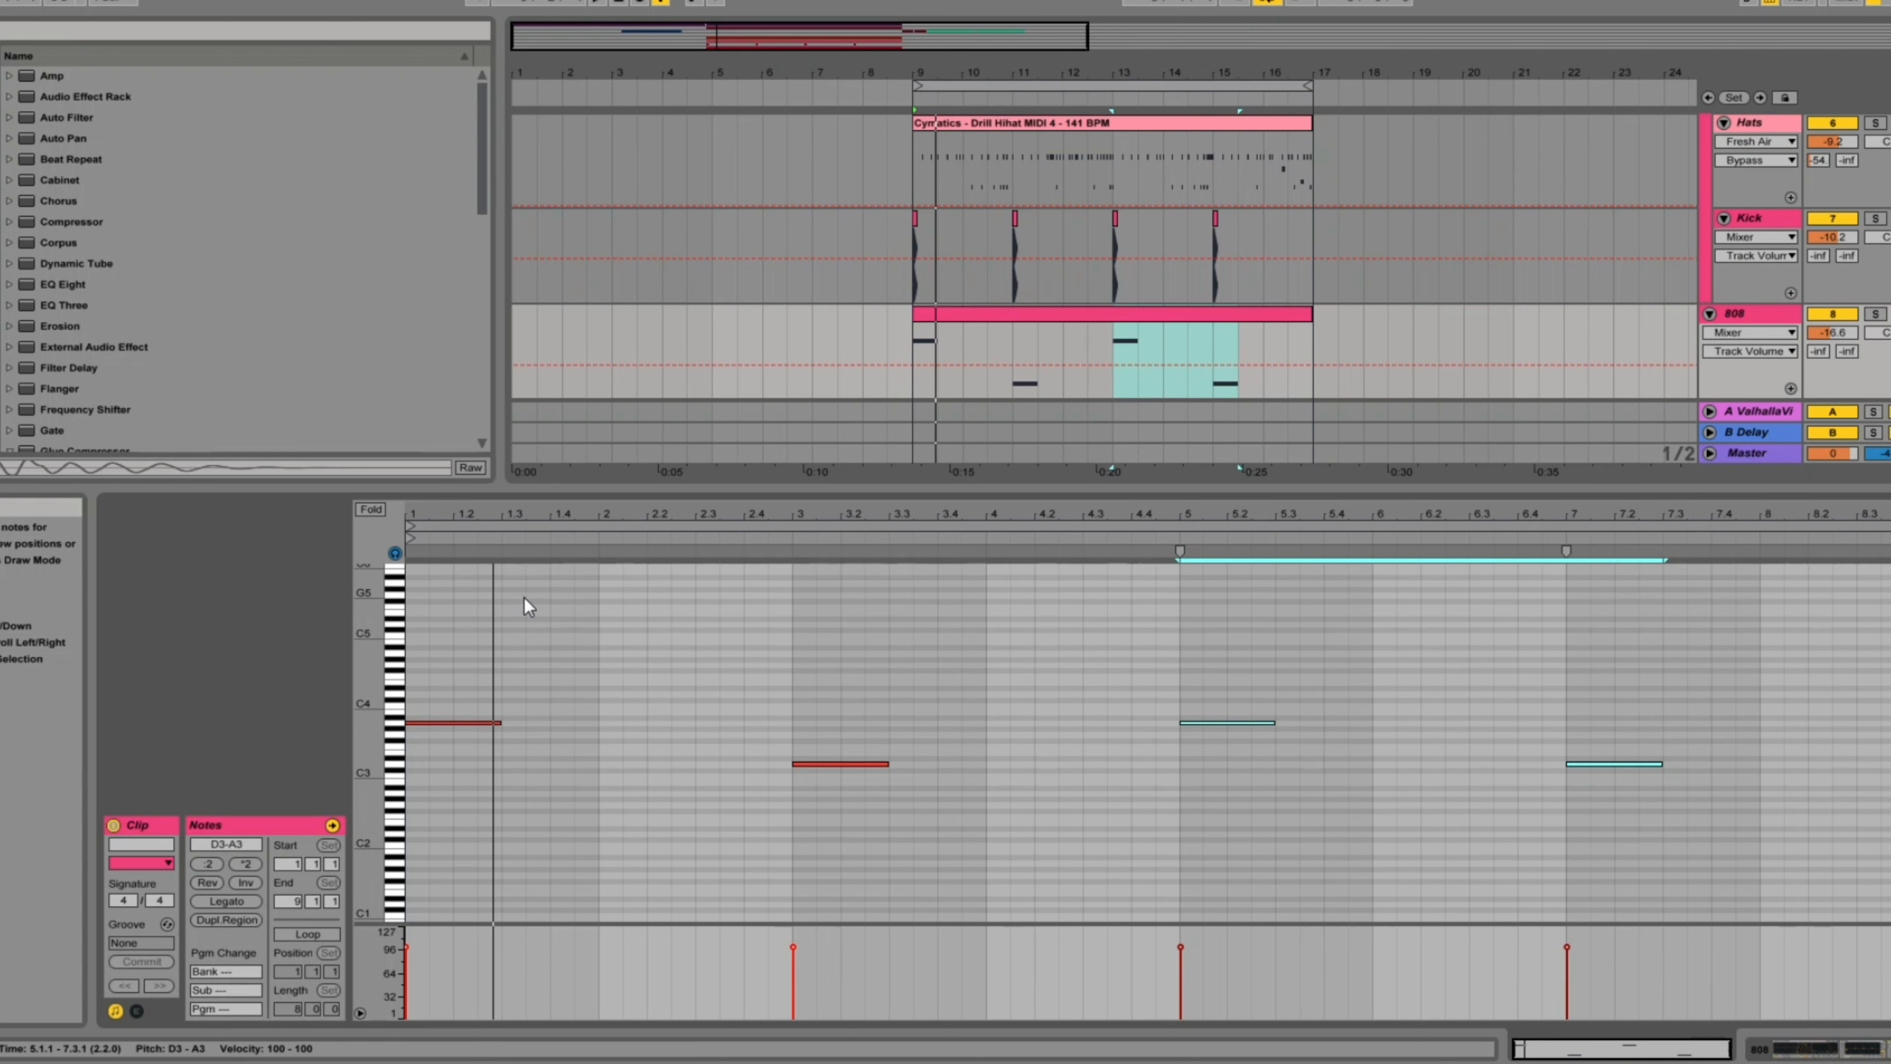
# Step: Copy the first kick clip to bar 10.3 on the Kick track and play back the pattern
pyautogui.scroll(-2, 549, 639)
pyautogui.scroll(3, 693, 727)
pyautogui.scroll(2, 743, 847)
pyautogui.scroll(1, 744, 847)
pyautogui.moveTo(590, 520); pyautogui.dragTo(646, 551)
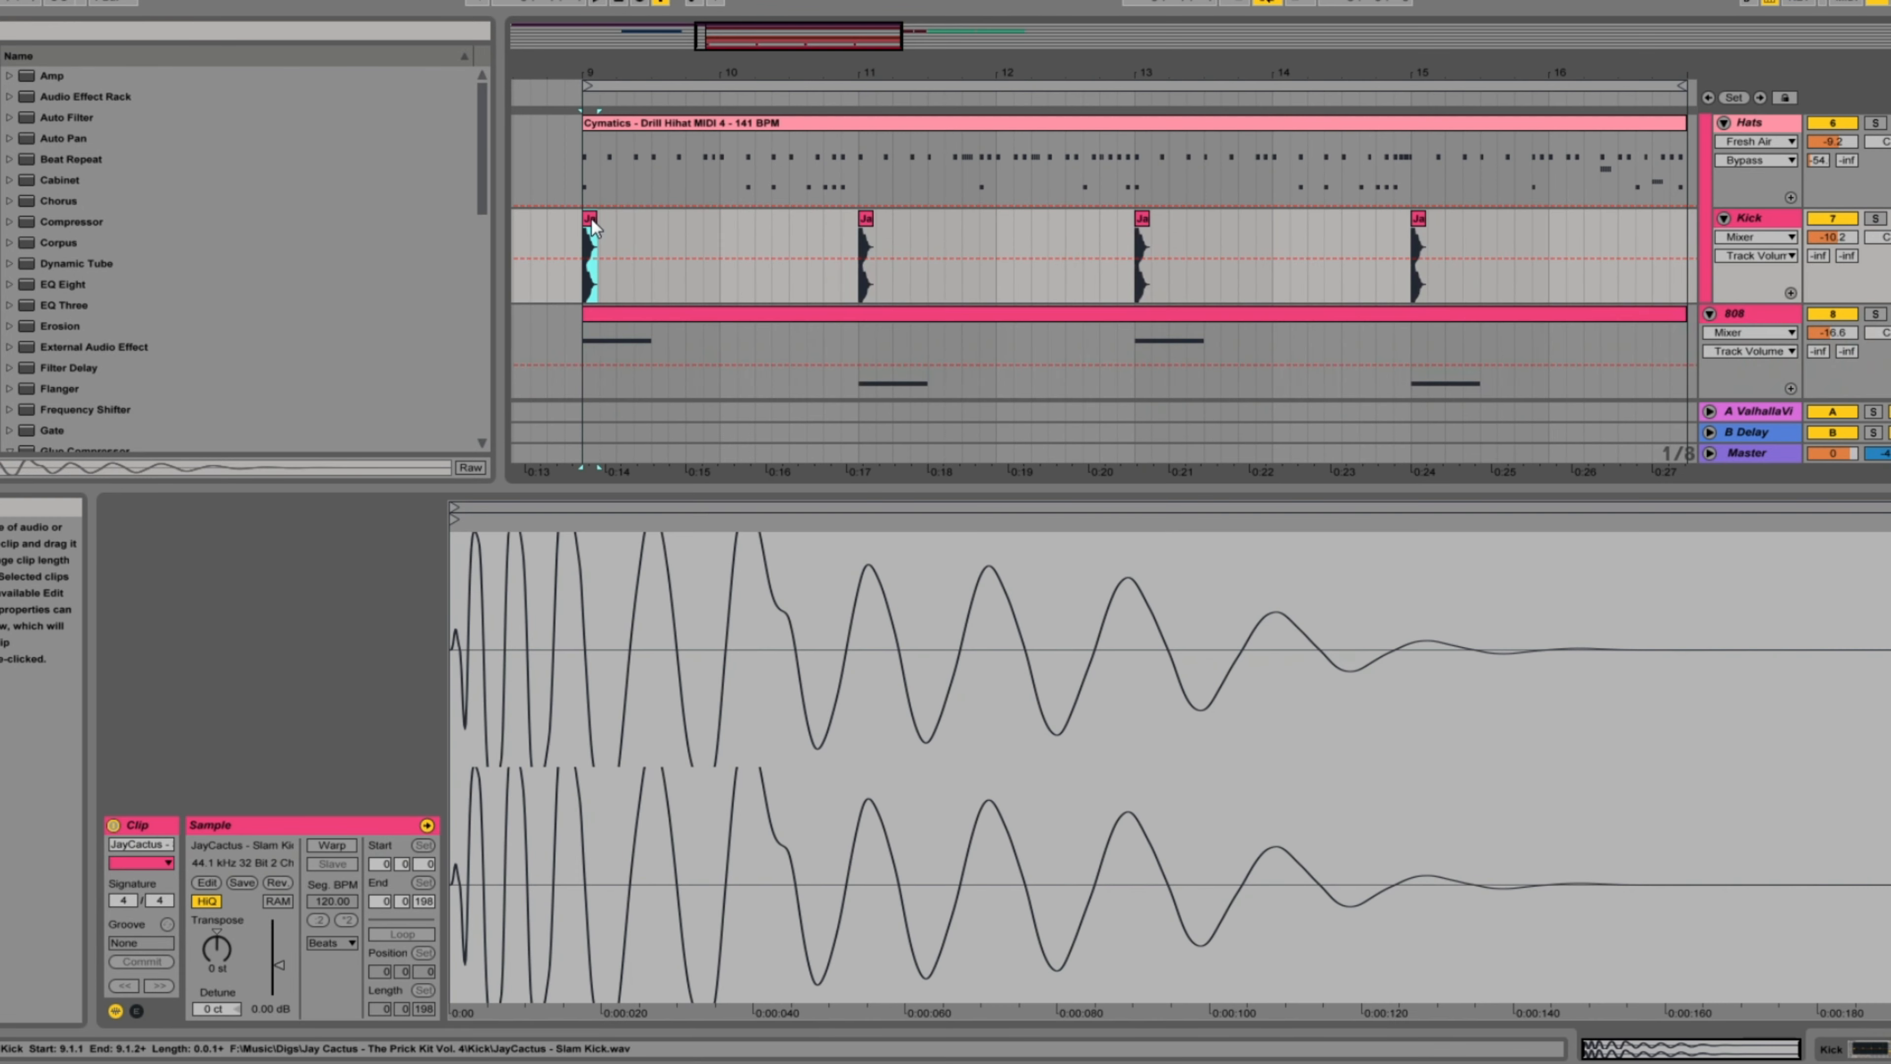
pyautogui.moveTo(591, 218); pyautogui.dragTo(802, 258)
pyautogui.click(594, 223)
pyautogui.press('space')
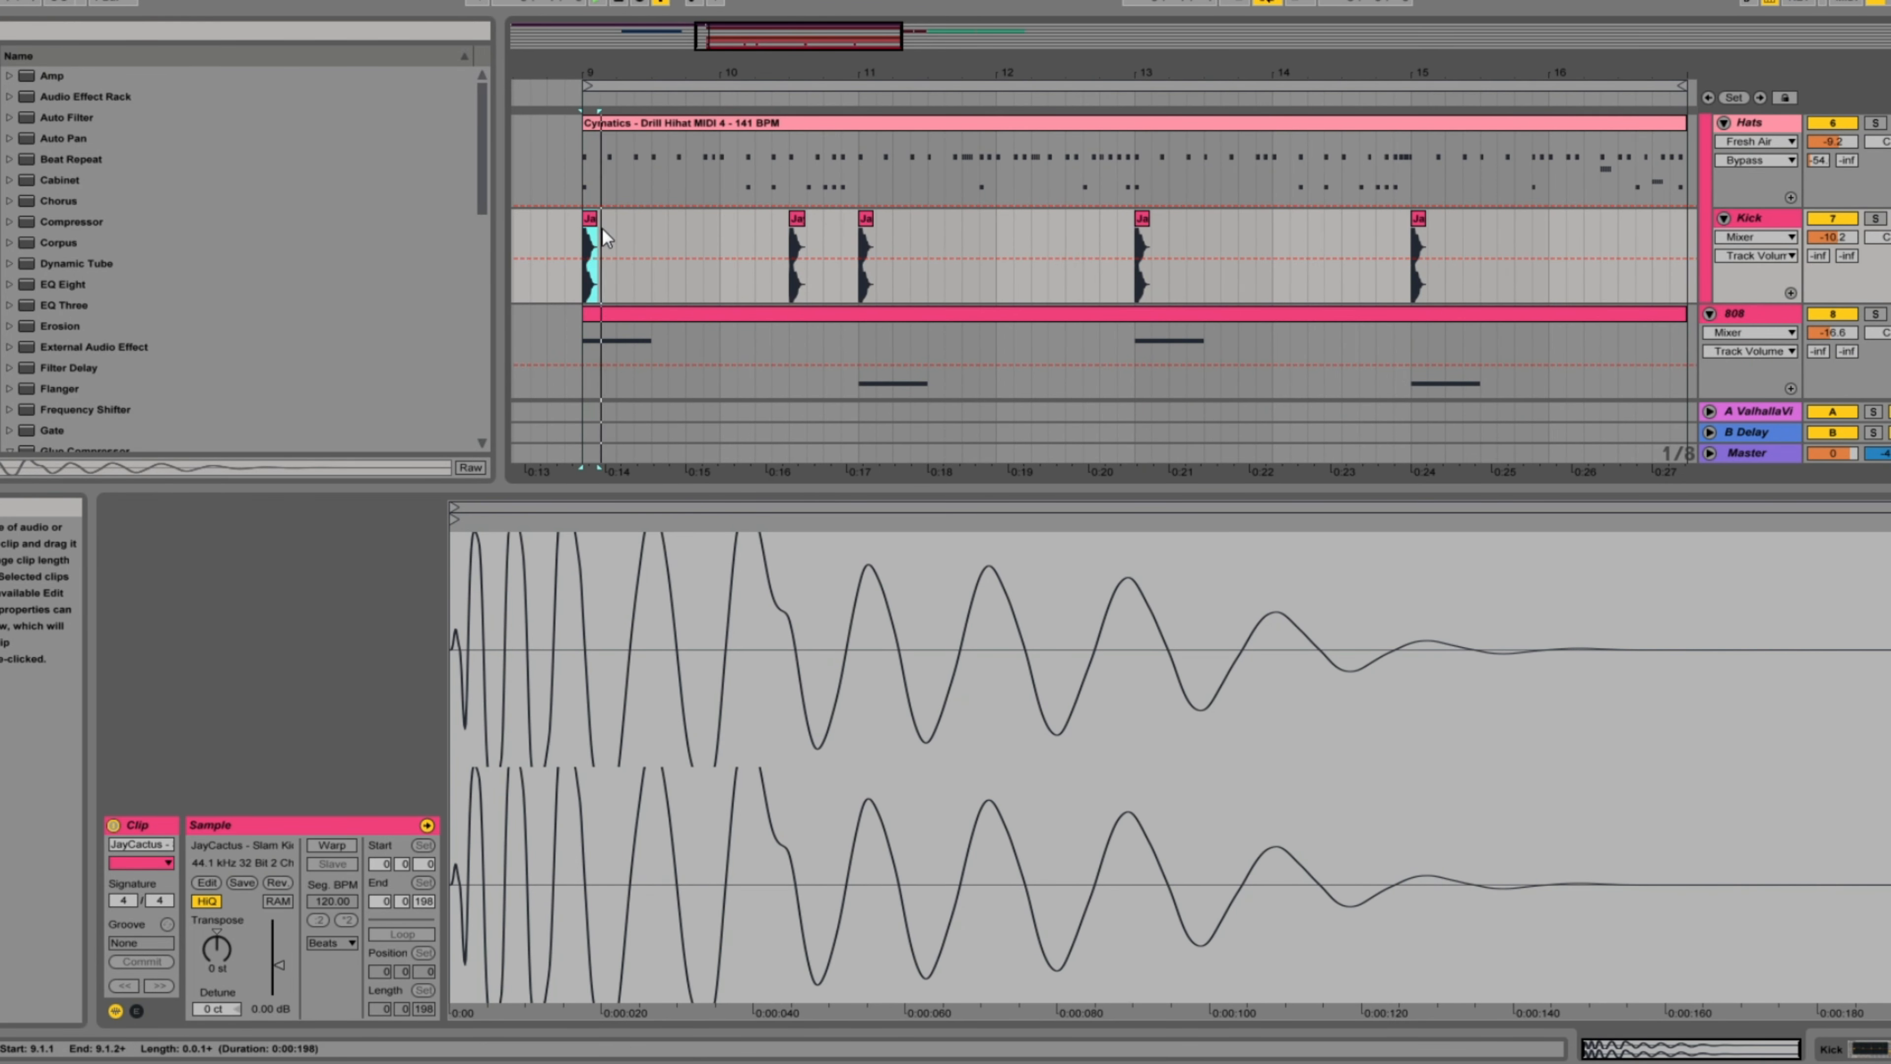
# Step: Duplicate the first A3 note of the 808 clip to beat 2.3 under the added kick and play it back
pyautogui.click(662, 311)
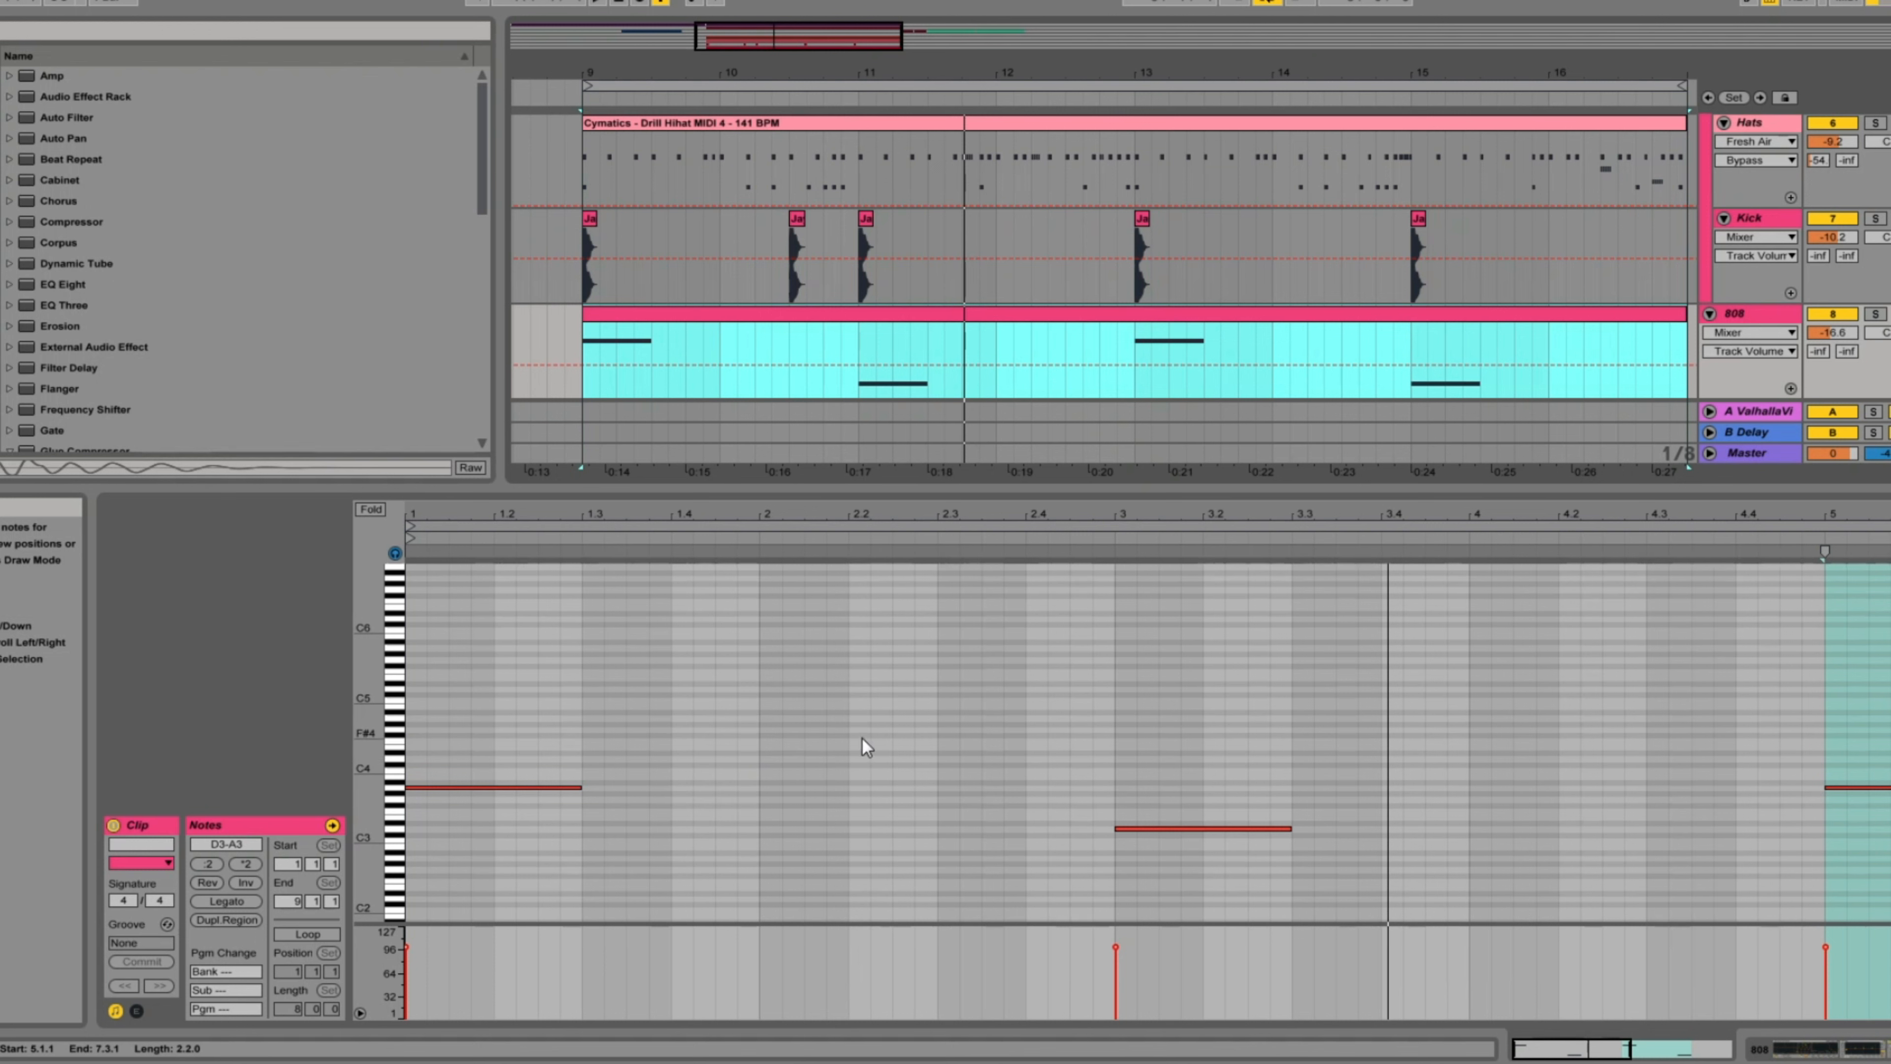
pyautogui.moveTo(850, 733); pyautogui.dragTo(564, 825)
pyautogui.hotkey('ctrl', 'd')
pyautogui.press('Right')
pyautogui.press('Right')
pyautogui.press('Right')
pyautogui.press('Right')
pyautogui.moveTo(633, 717); pyautogui.dragTo(1052, 816)
pyautogui.press('space')
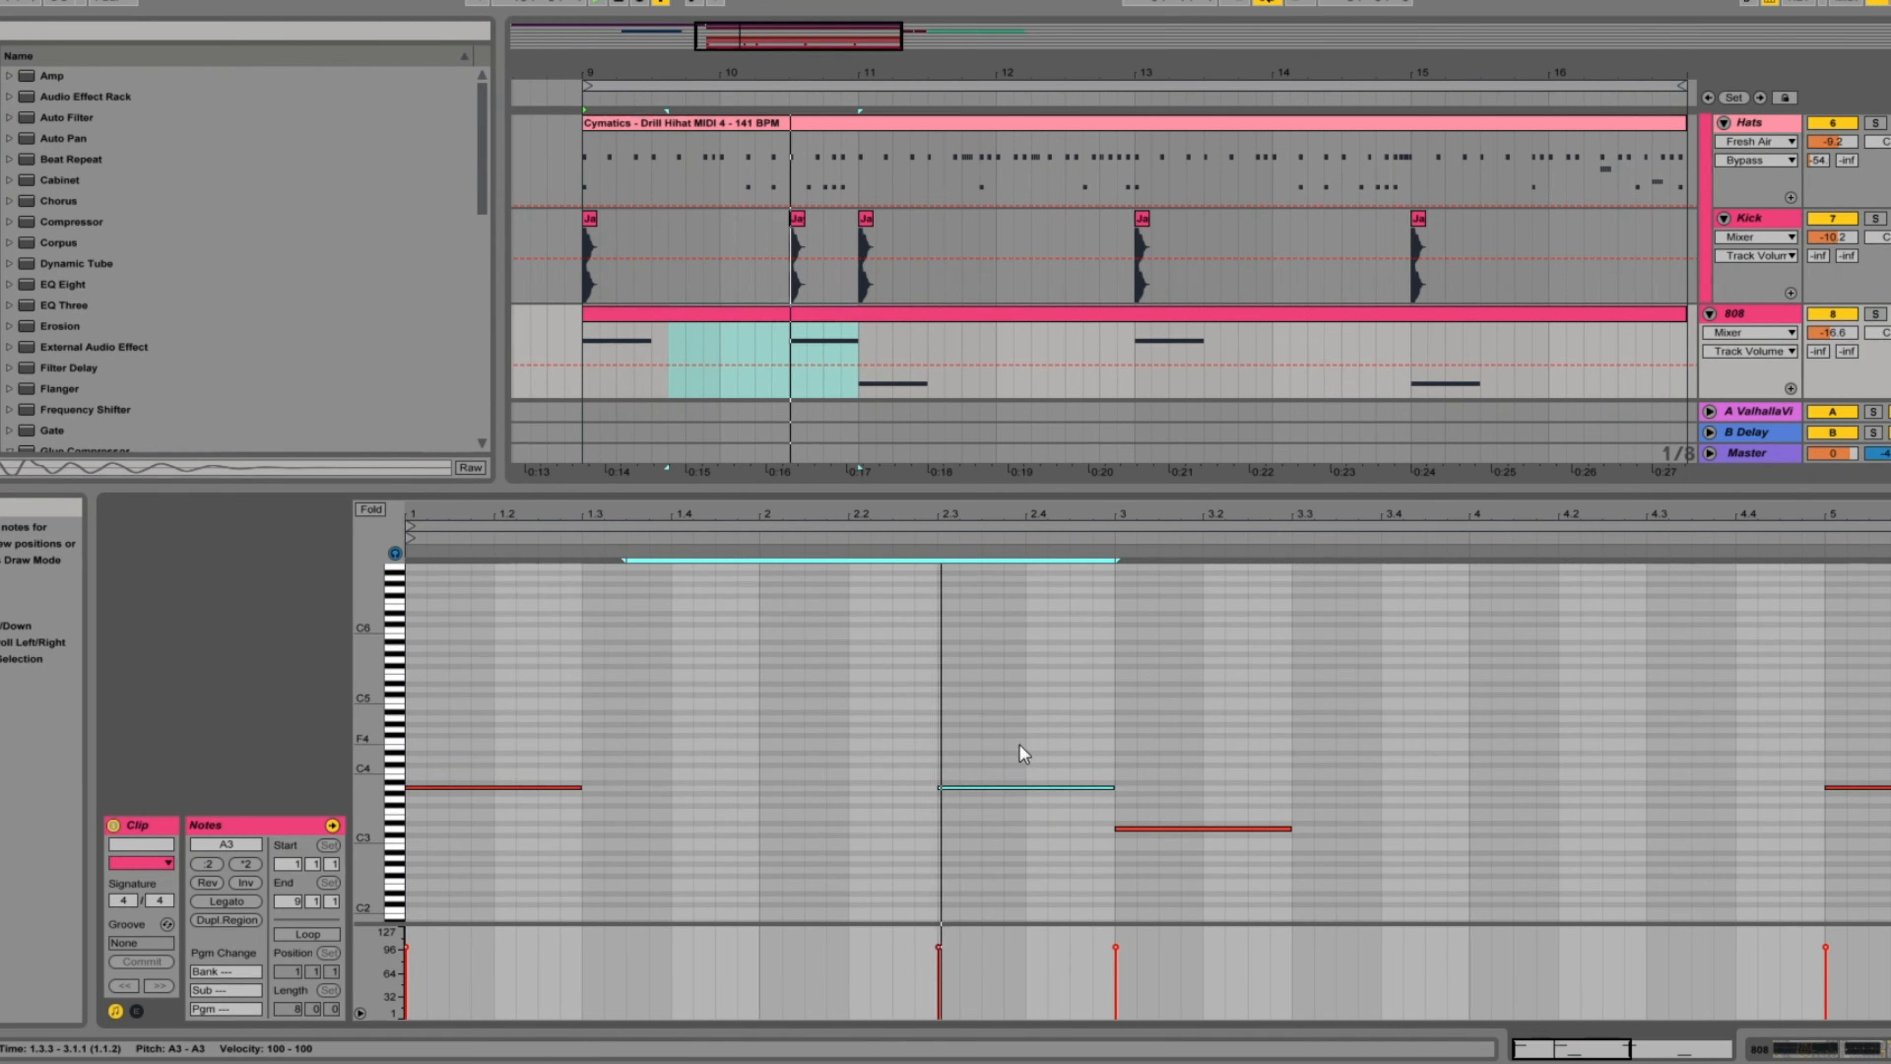
# Step: Duplicate the kick at bar 10.3 to bar 10.4 and play back the kick pattern
pyautogui.press('space')
pyautogui.moveTo(762, 74); pyautogui.dragTo(708, 142)
pyautogui.moveTo(900, 227); pyautogui.dragTo(809, 237)
pyautogui.hotkey('ctrl', 'd')
pyautogui.click(831, 219)
pyautogui.press('space')
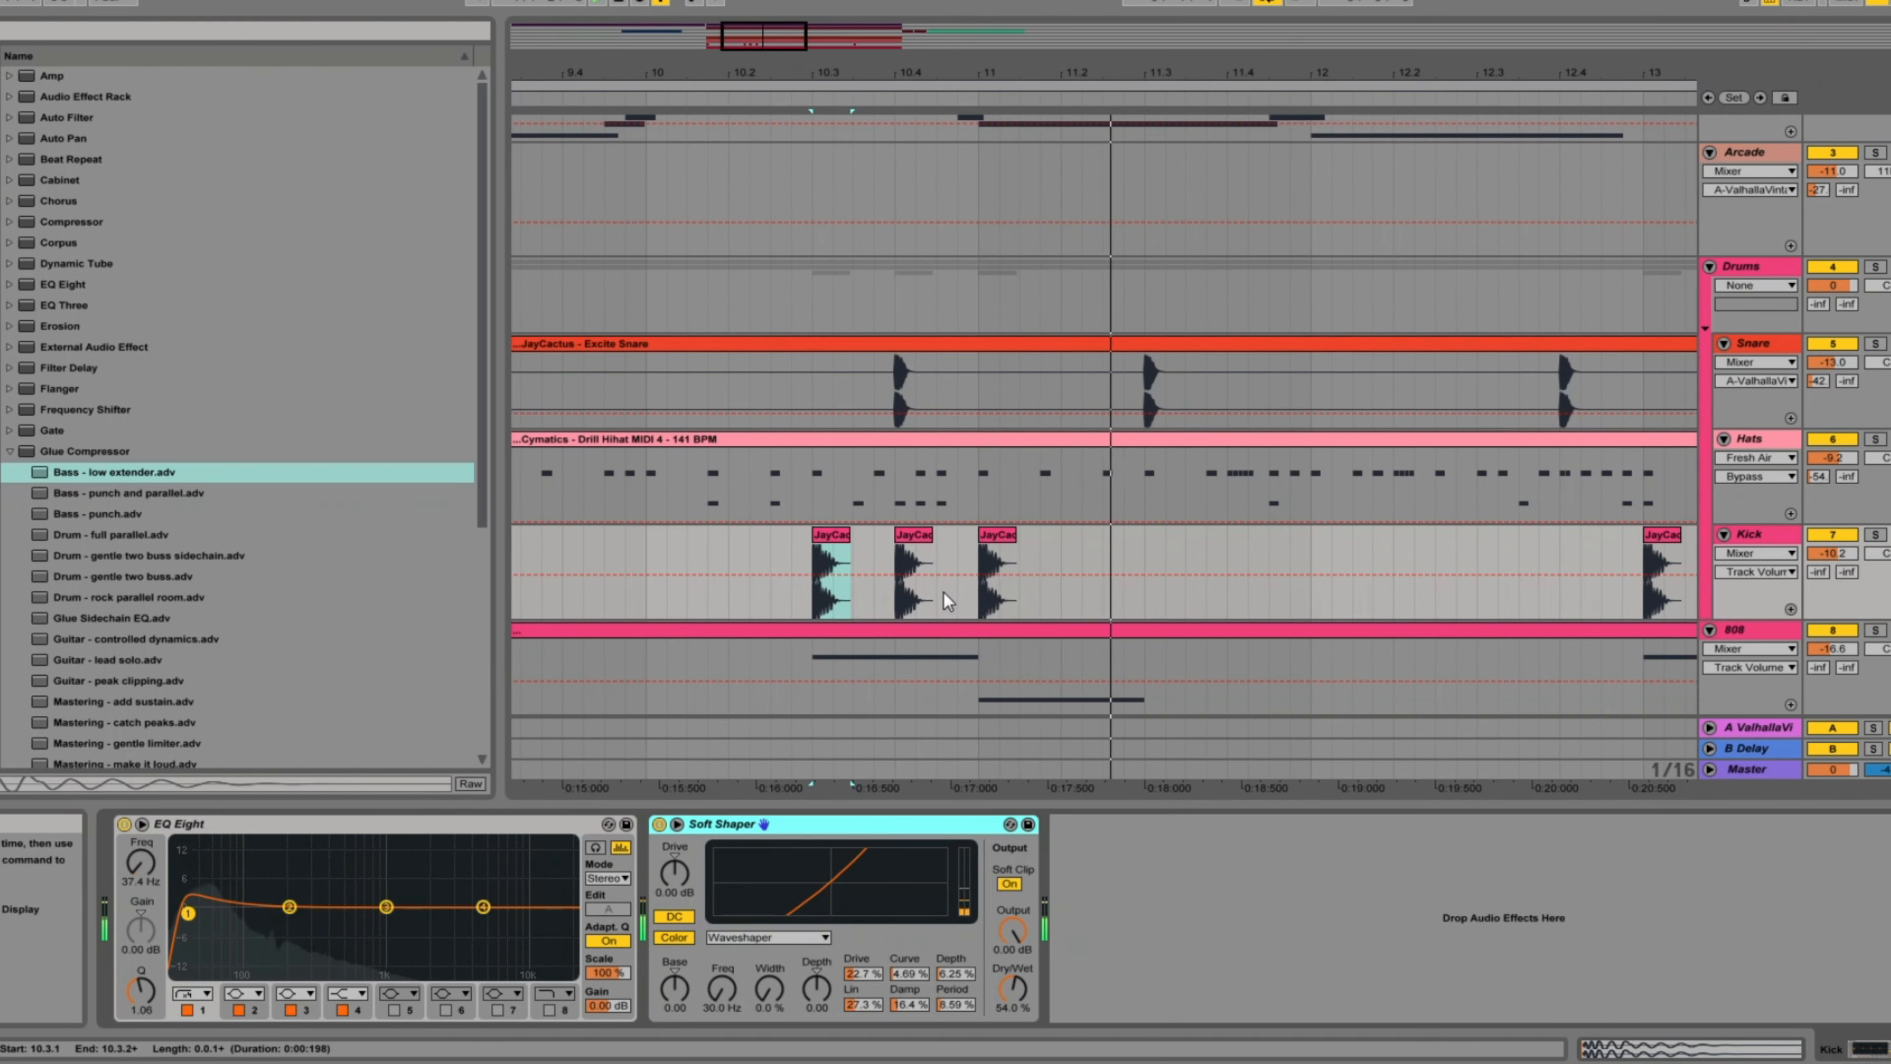
# Step: Shorten the 808 note at 2.3 to one beat, then add a lower note at 2.4 and overlapping higher notes for glides
pyautogui.moveTo(1112, 789); pyautogui.dragTo(1056, 826)
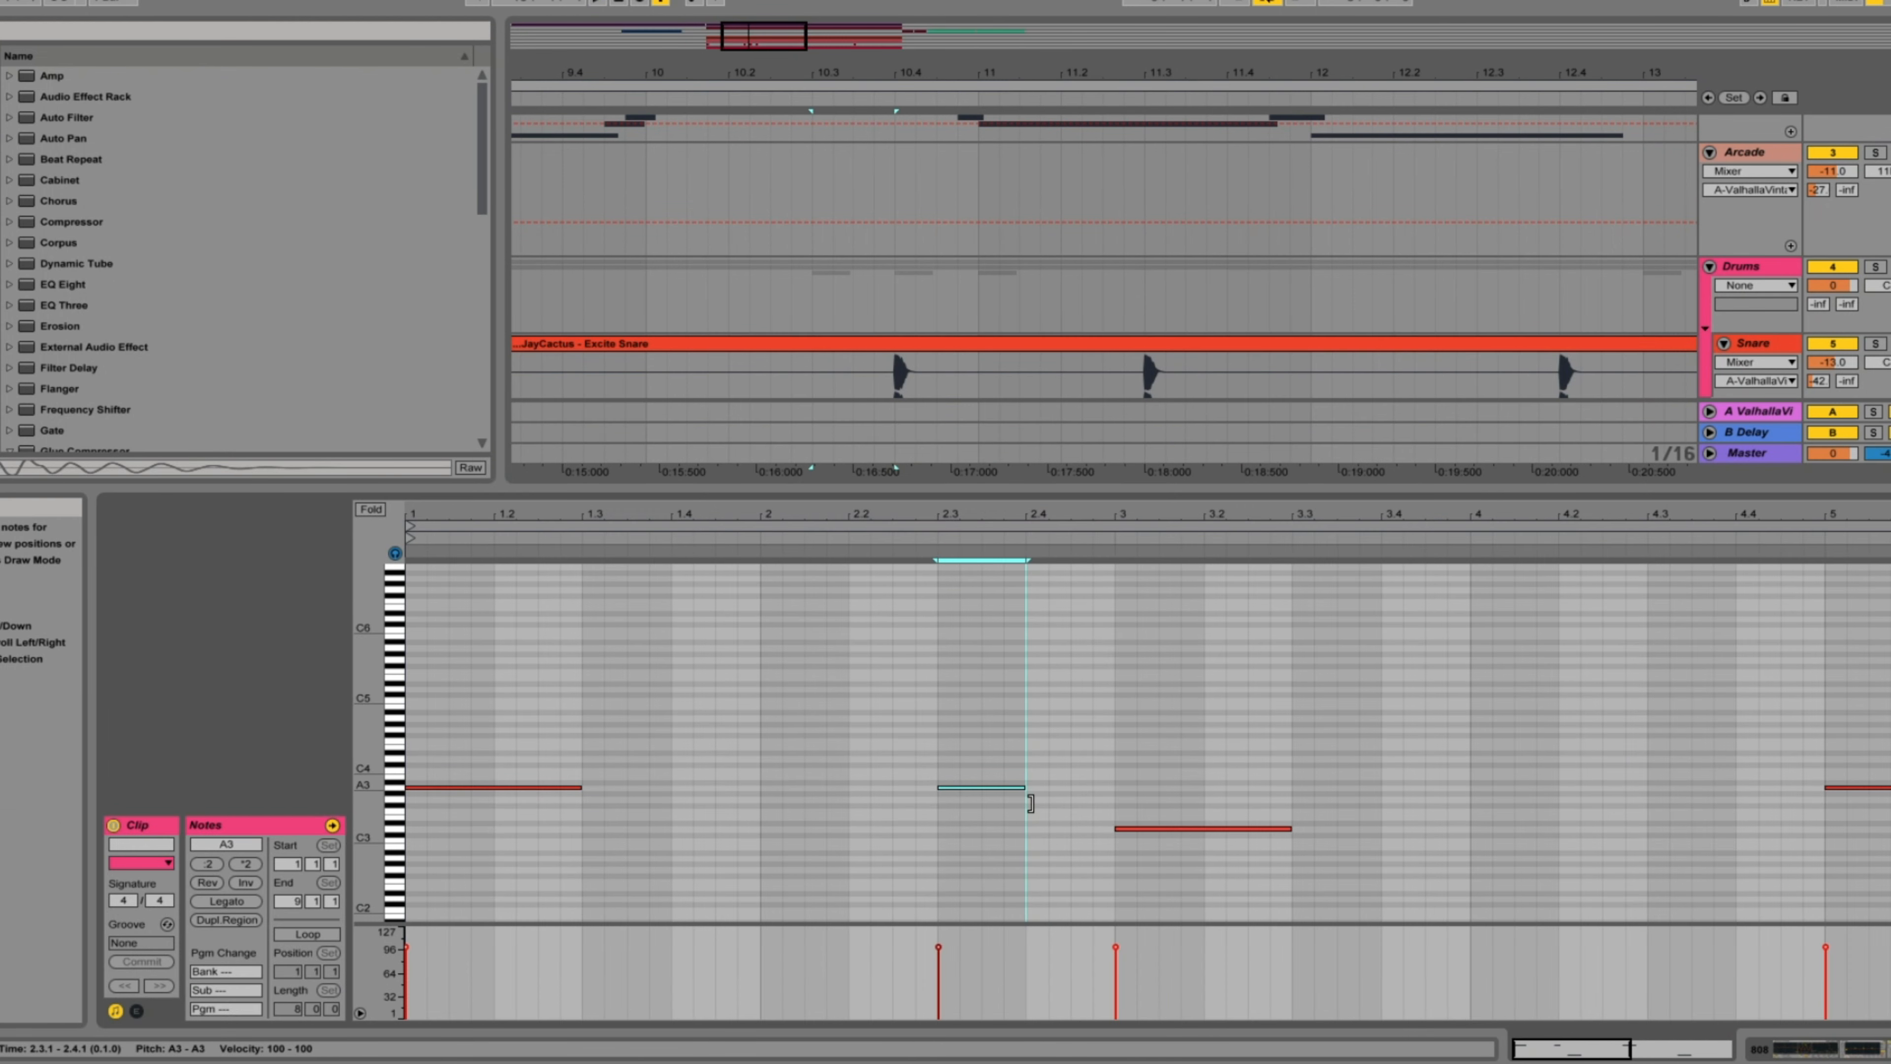
pyautogui.hotkey('ctrl', 'd')
pyautogui.hotkey('shift', 'Down')
pyautogui.press('space')
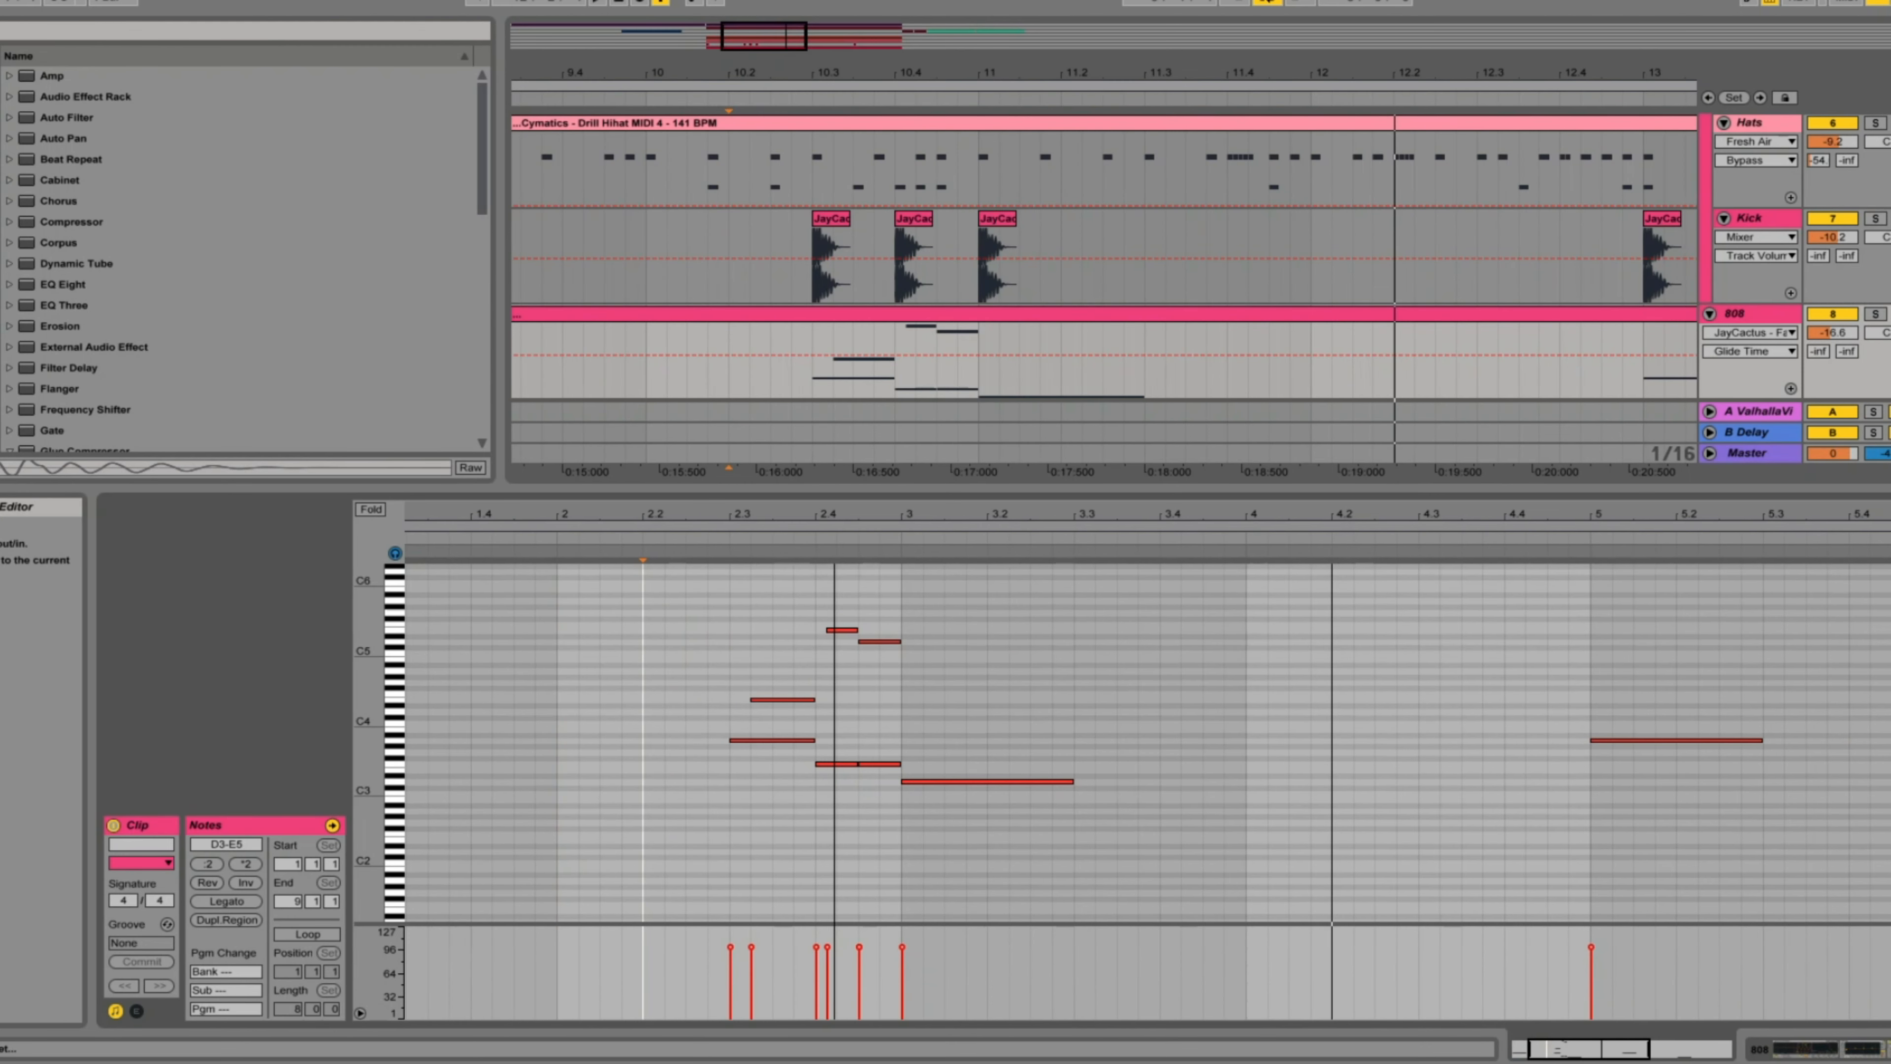
# Step: Add a kick at bar 12.3 with a matching two-beat E3 note at 4.3 in the 808 clip, and play them
pyautogui.moveTo(838, 513); pyautogui.dragTo(917, 504)
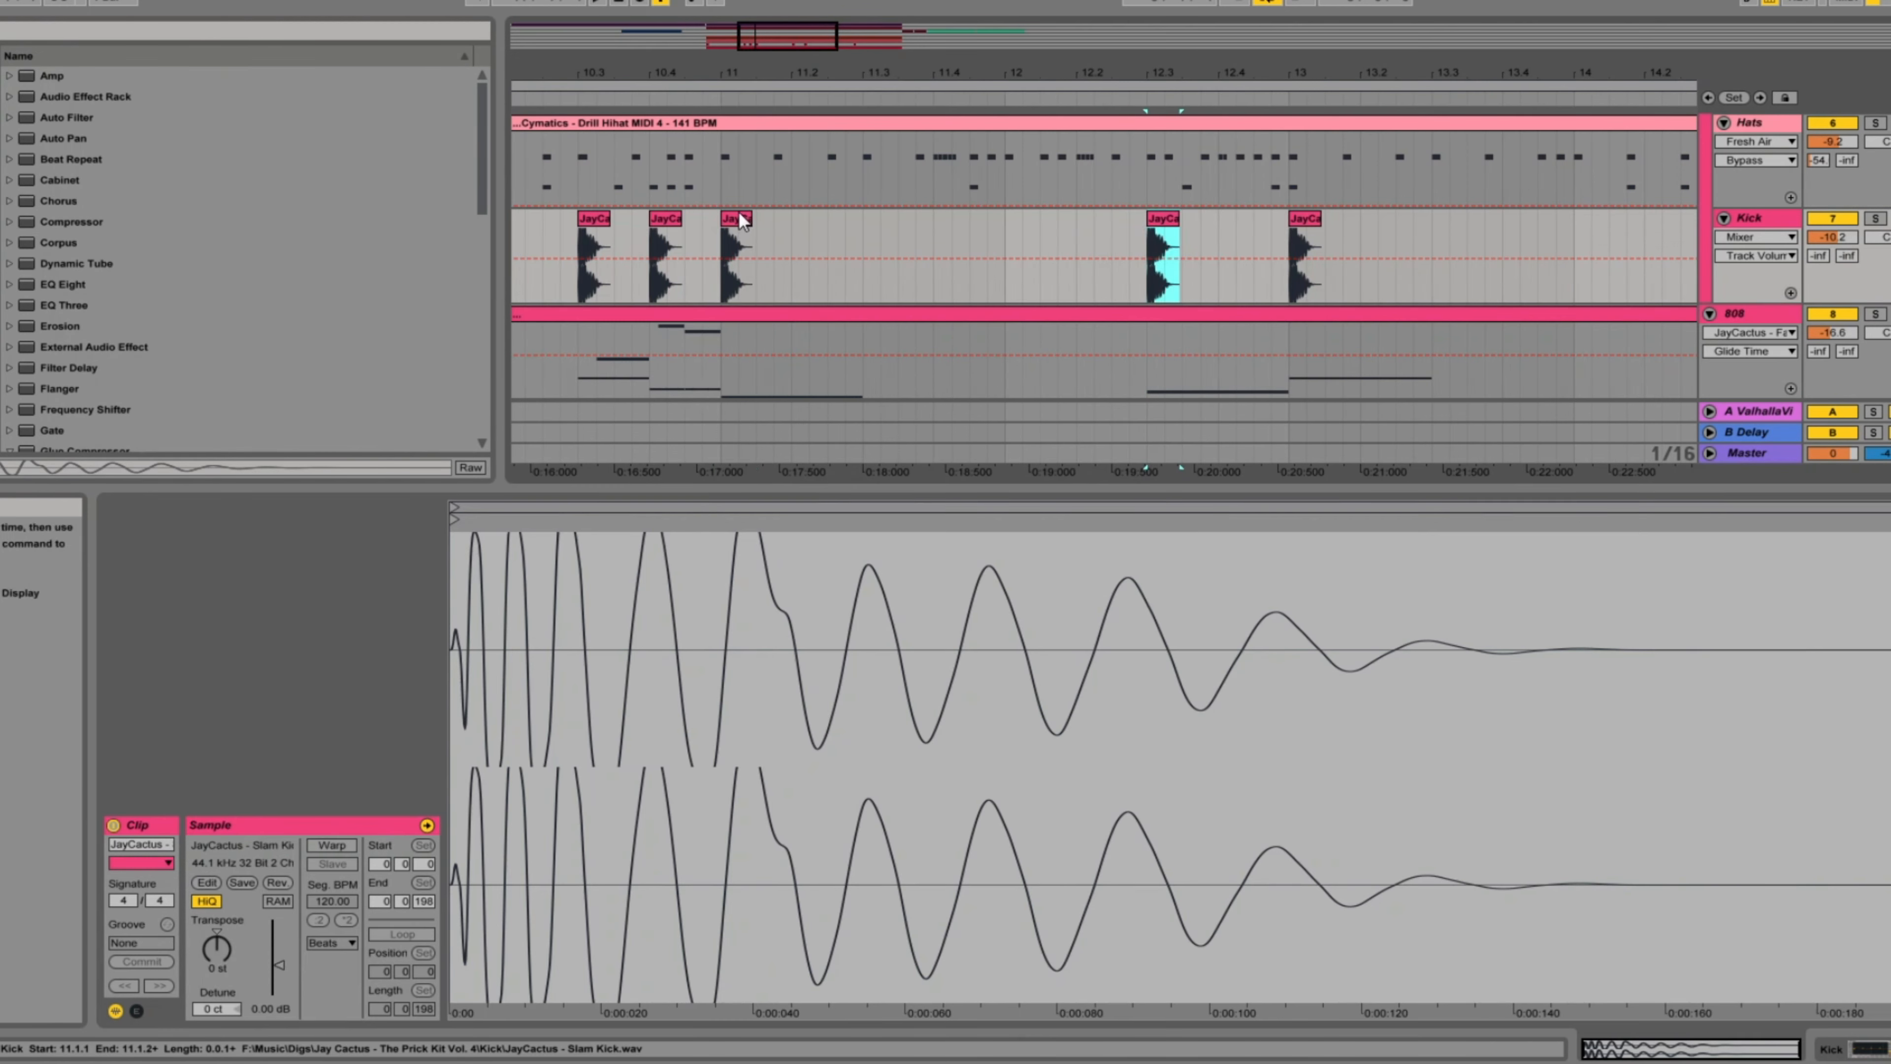
pyautogui.click(739, 216)
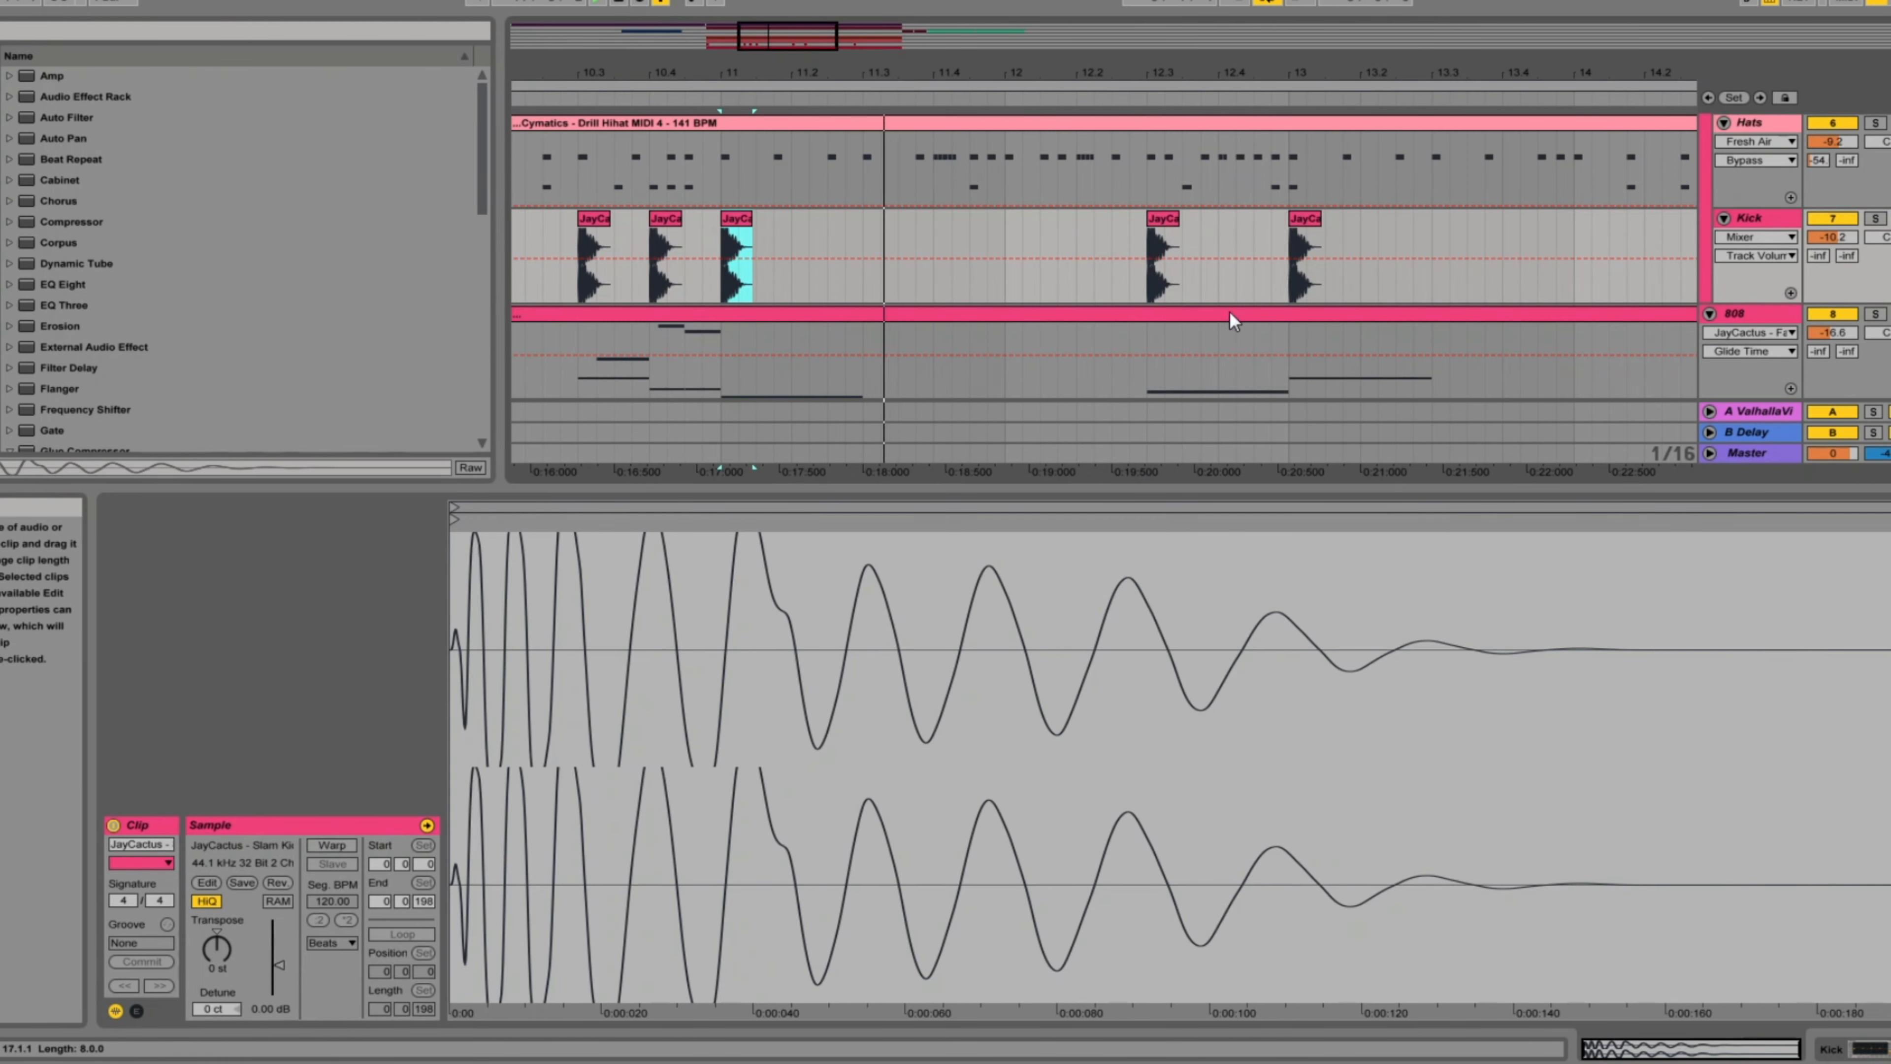
pyautogui.click(1230, 314)
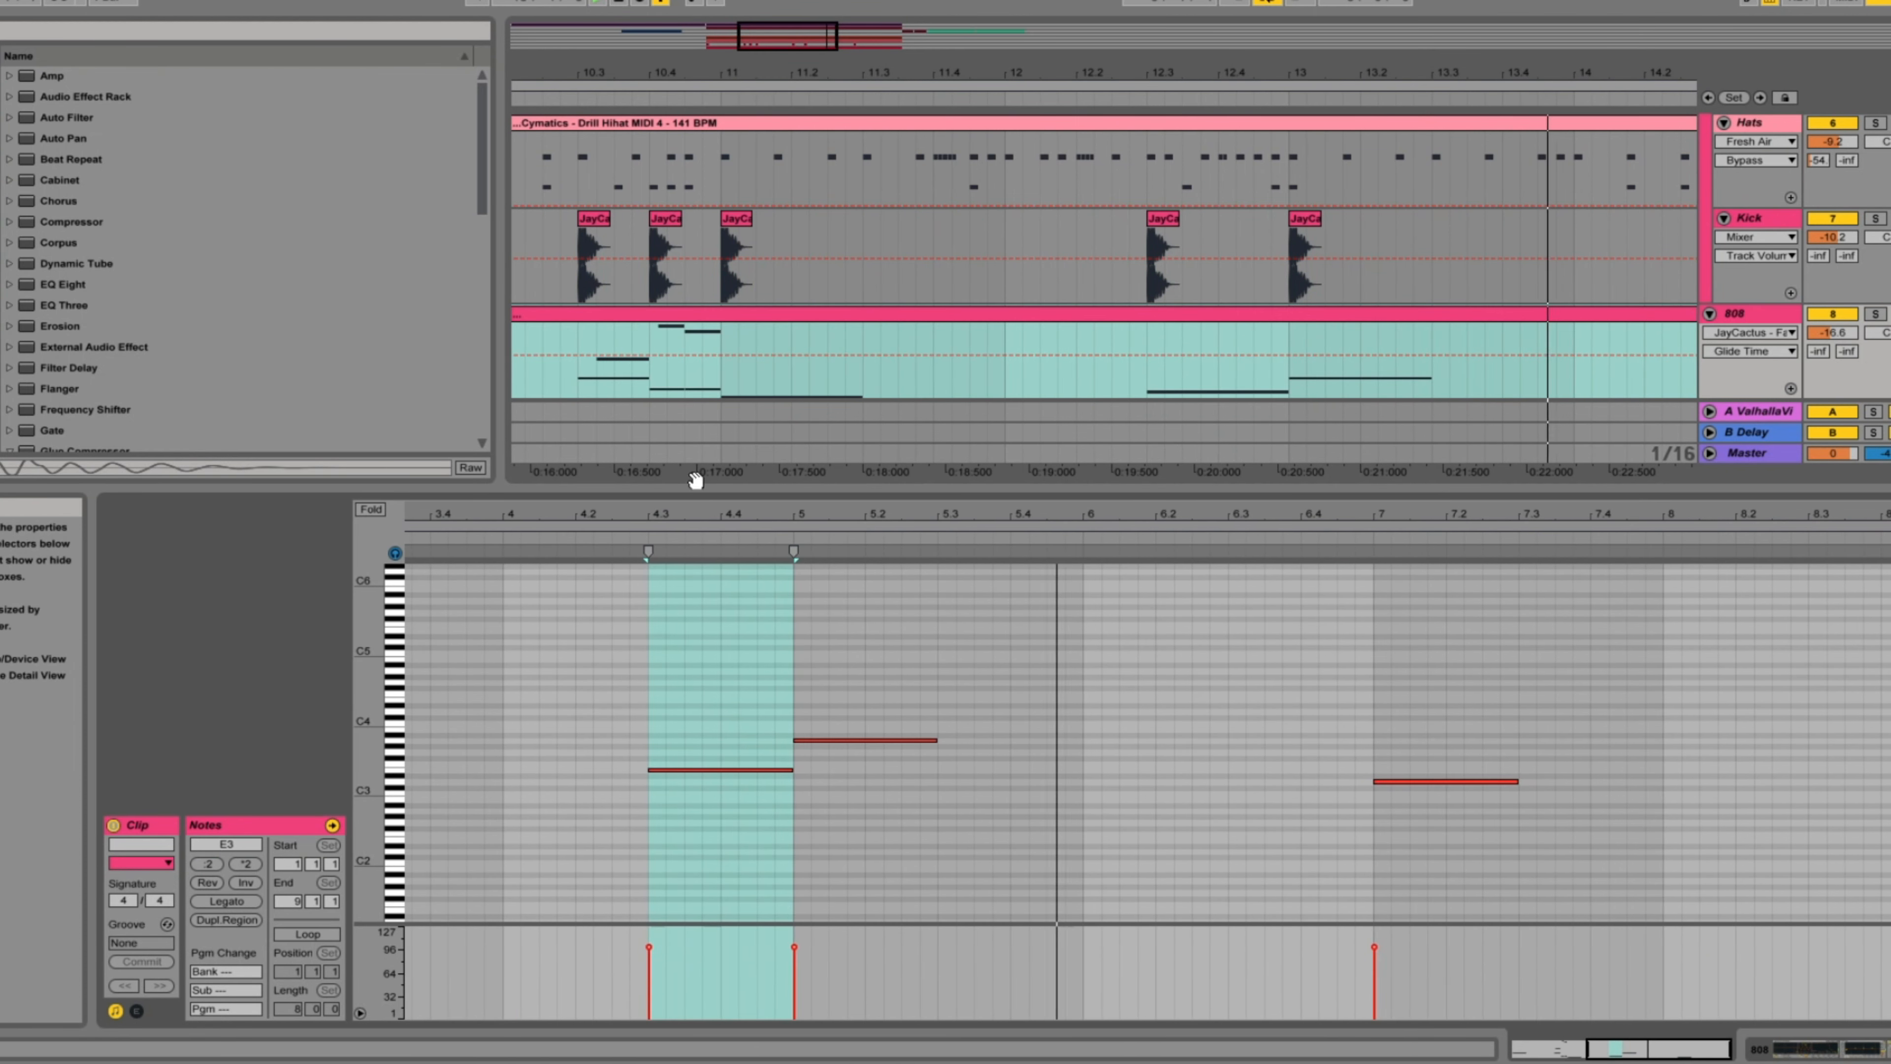
# Step: Copy the kick at bar 10.4 to bar 14.4 and select the 808 clip
pyautogui.moveTo(596, 72)
pyautogui.mouseDown()
pyautogui.moveTo(650, 47)
pyautogui.moveTo(578, 47)
pyautogui.mouseUp()
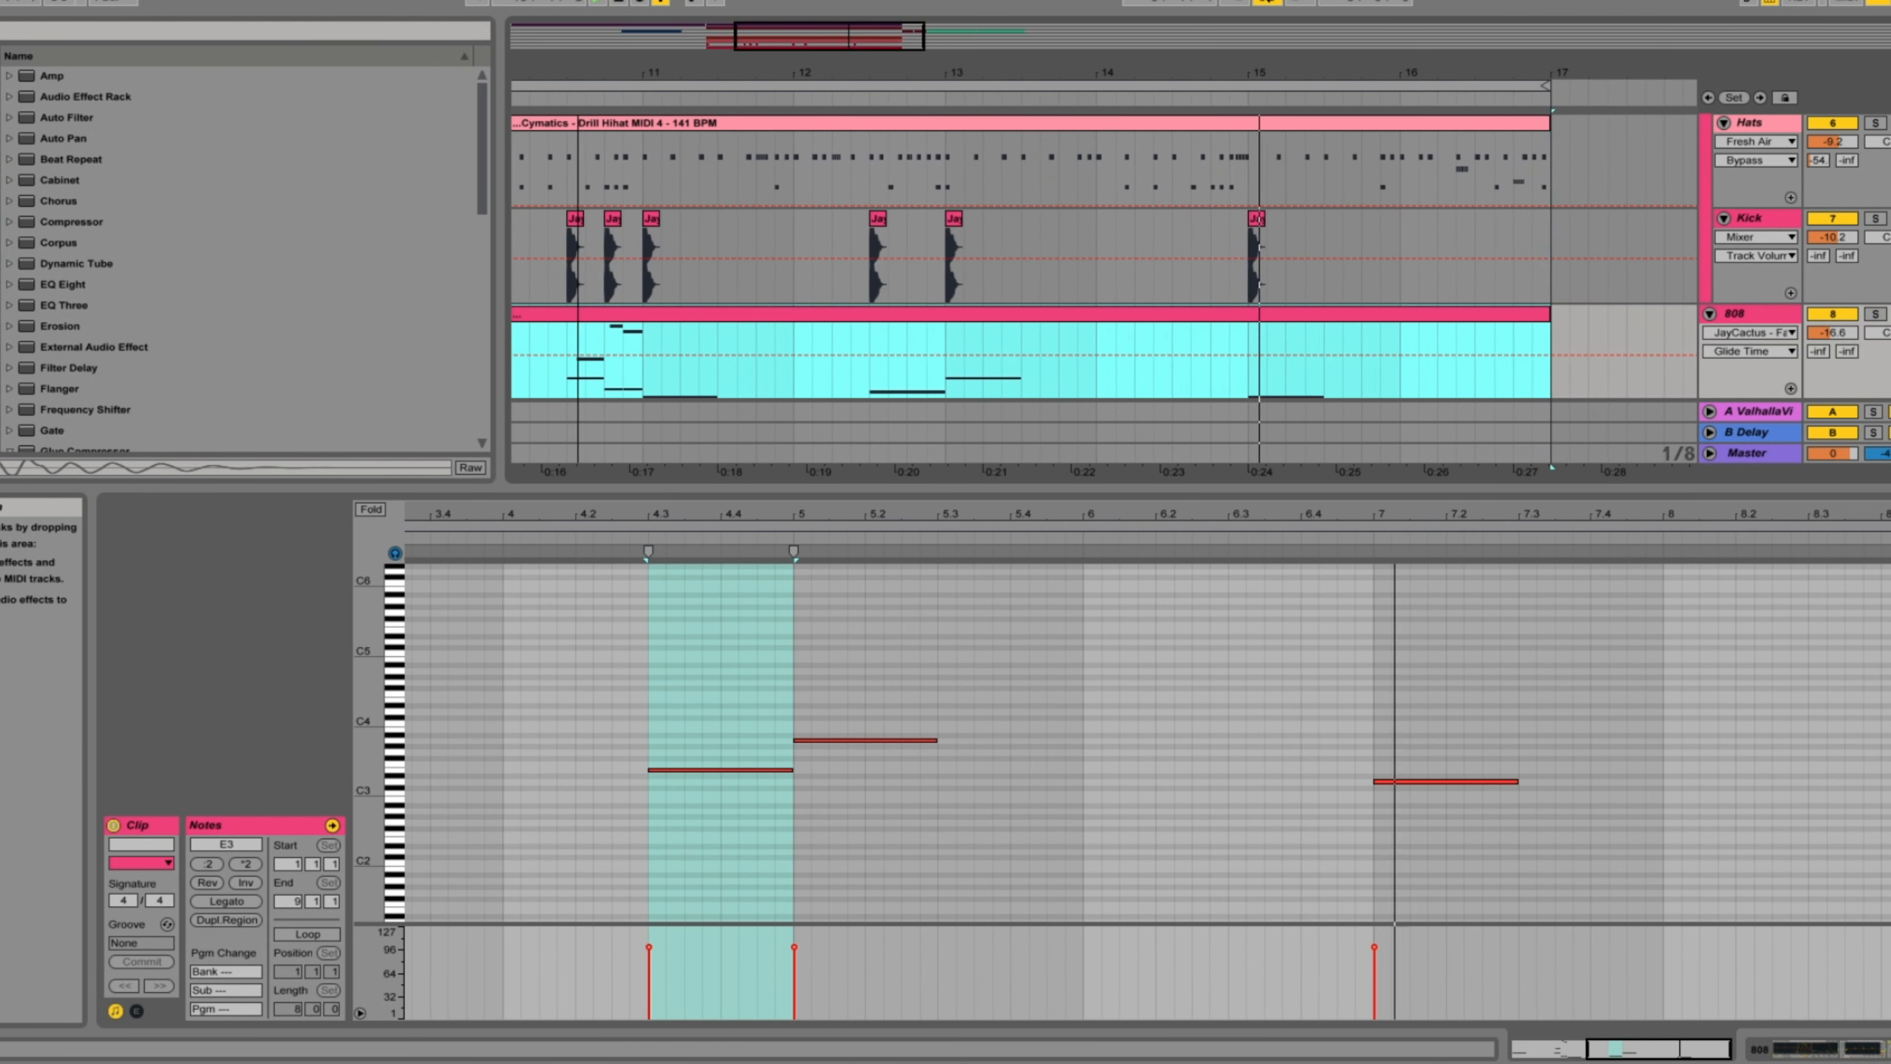
pyautogui.click(615, 222)
pyautogui.moveTo(1228, 267); pyautogui.dragTo(1228, 267)
pyautogui.moveTo(854, 39); pyautogui.dragTo(857, 50)
pyautogui.click(853, 324)
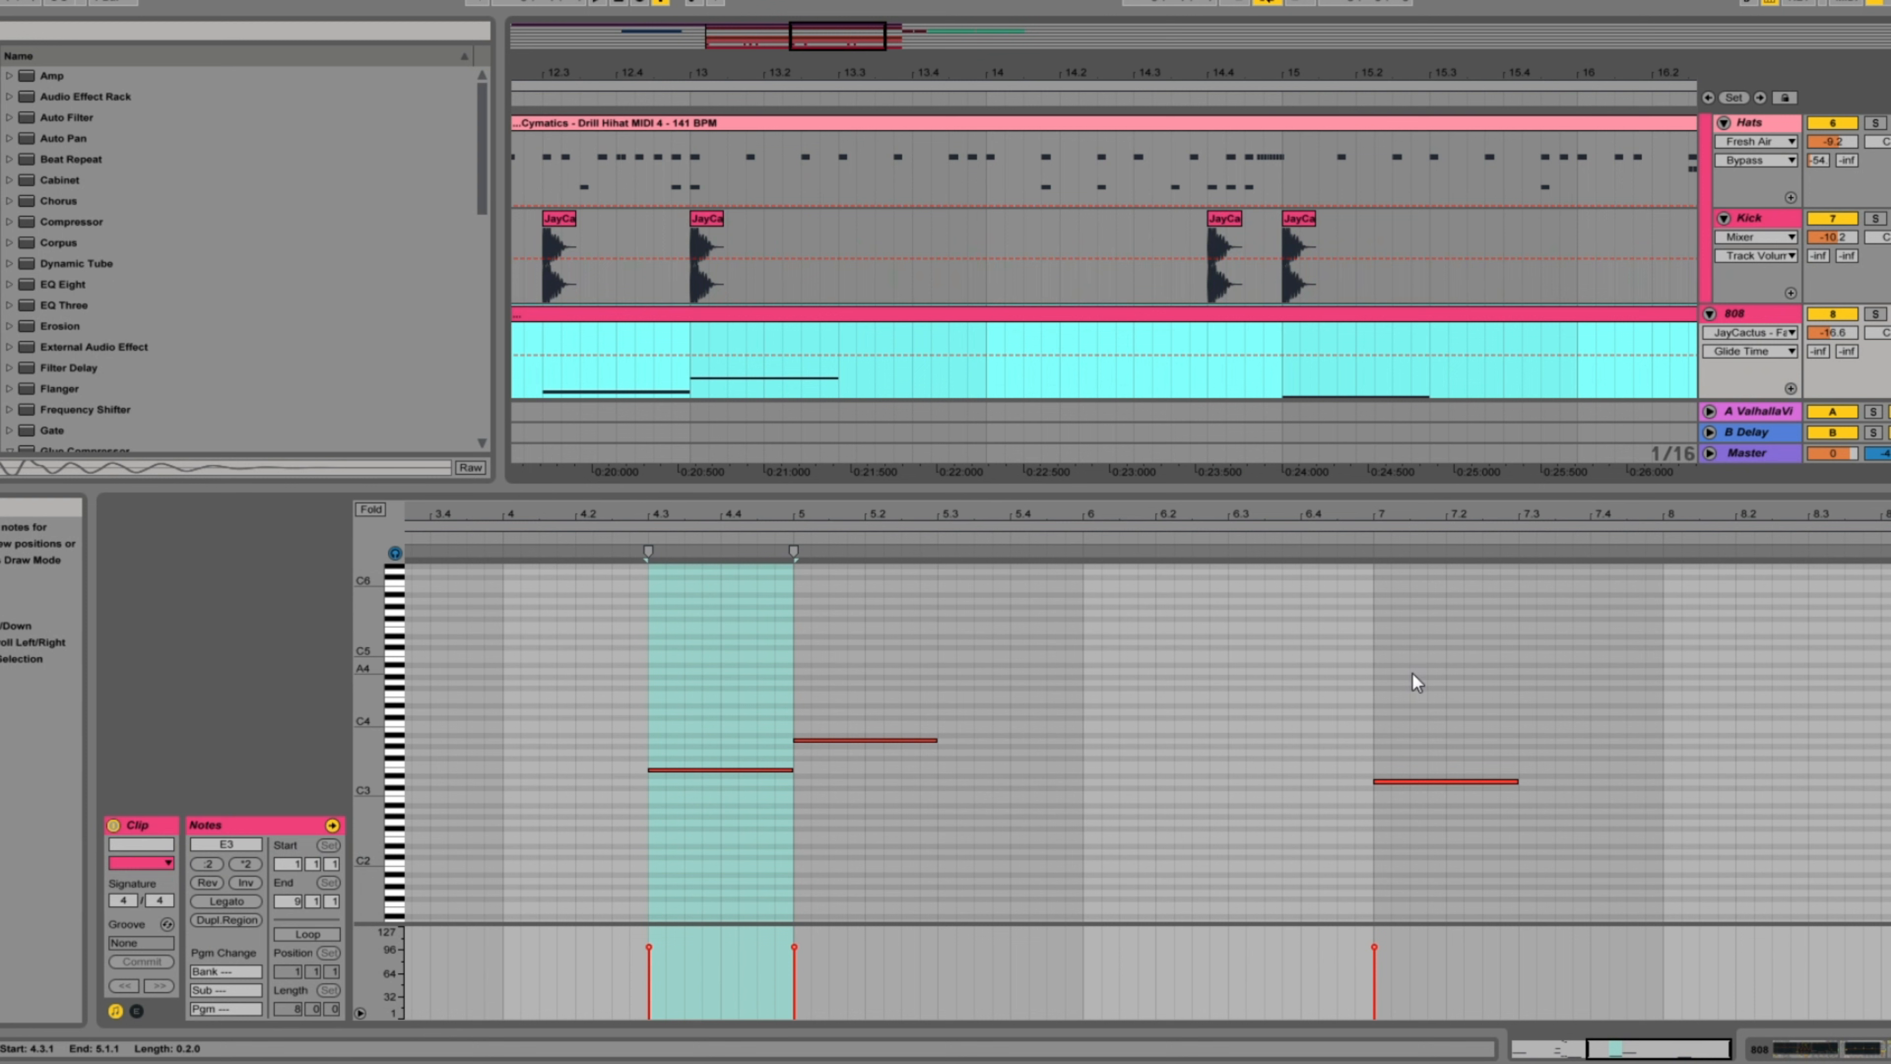
# Step: Write a gliding 808 fill between 6.3 and 7 in the clip, using D3 notes with overlapping higher notes
pyautogui.click(760, 543)
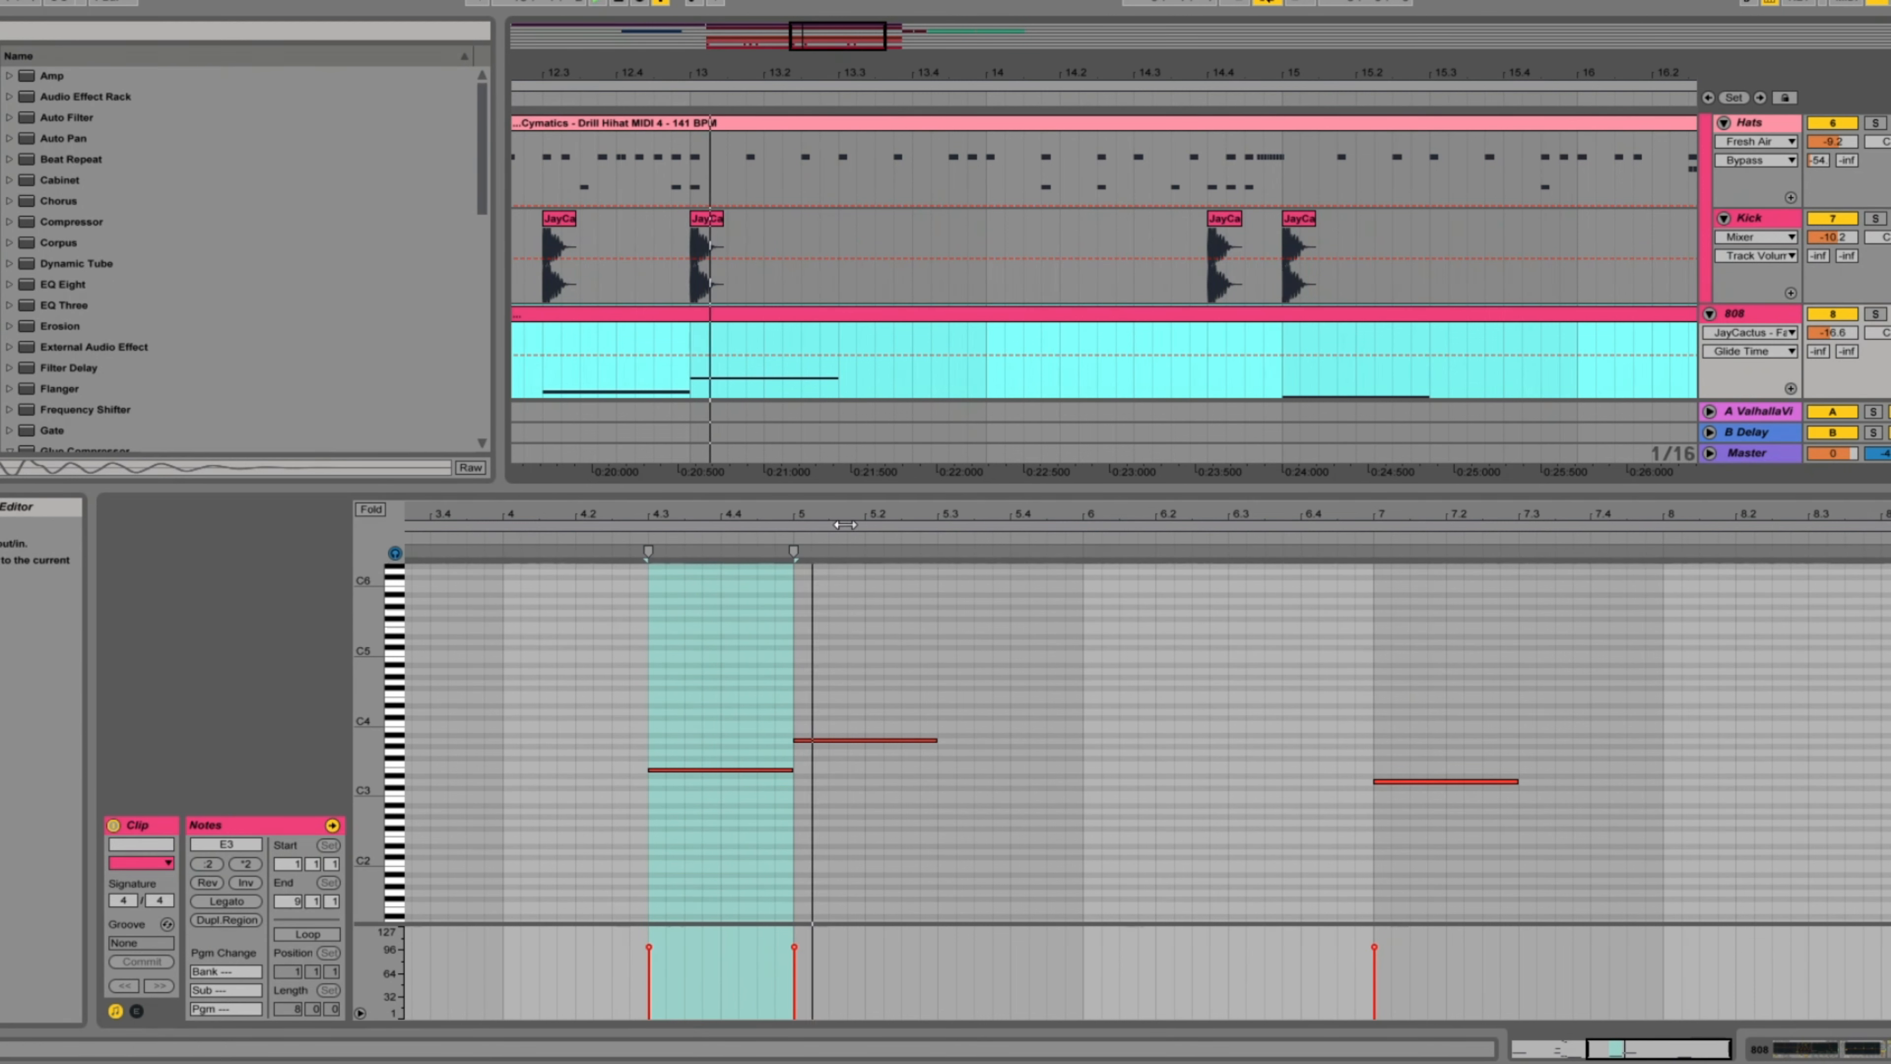
pyautogui.moveTo(927, 512); pyautogui.dragTo(905, 514)
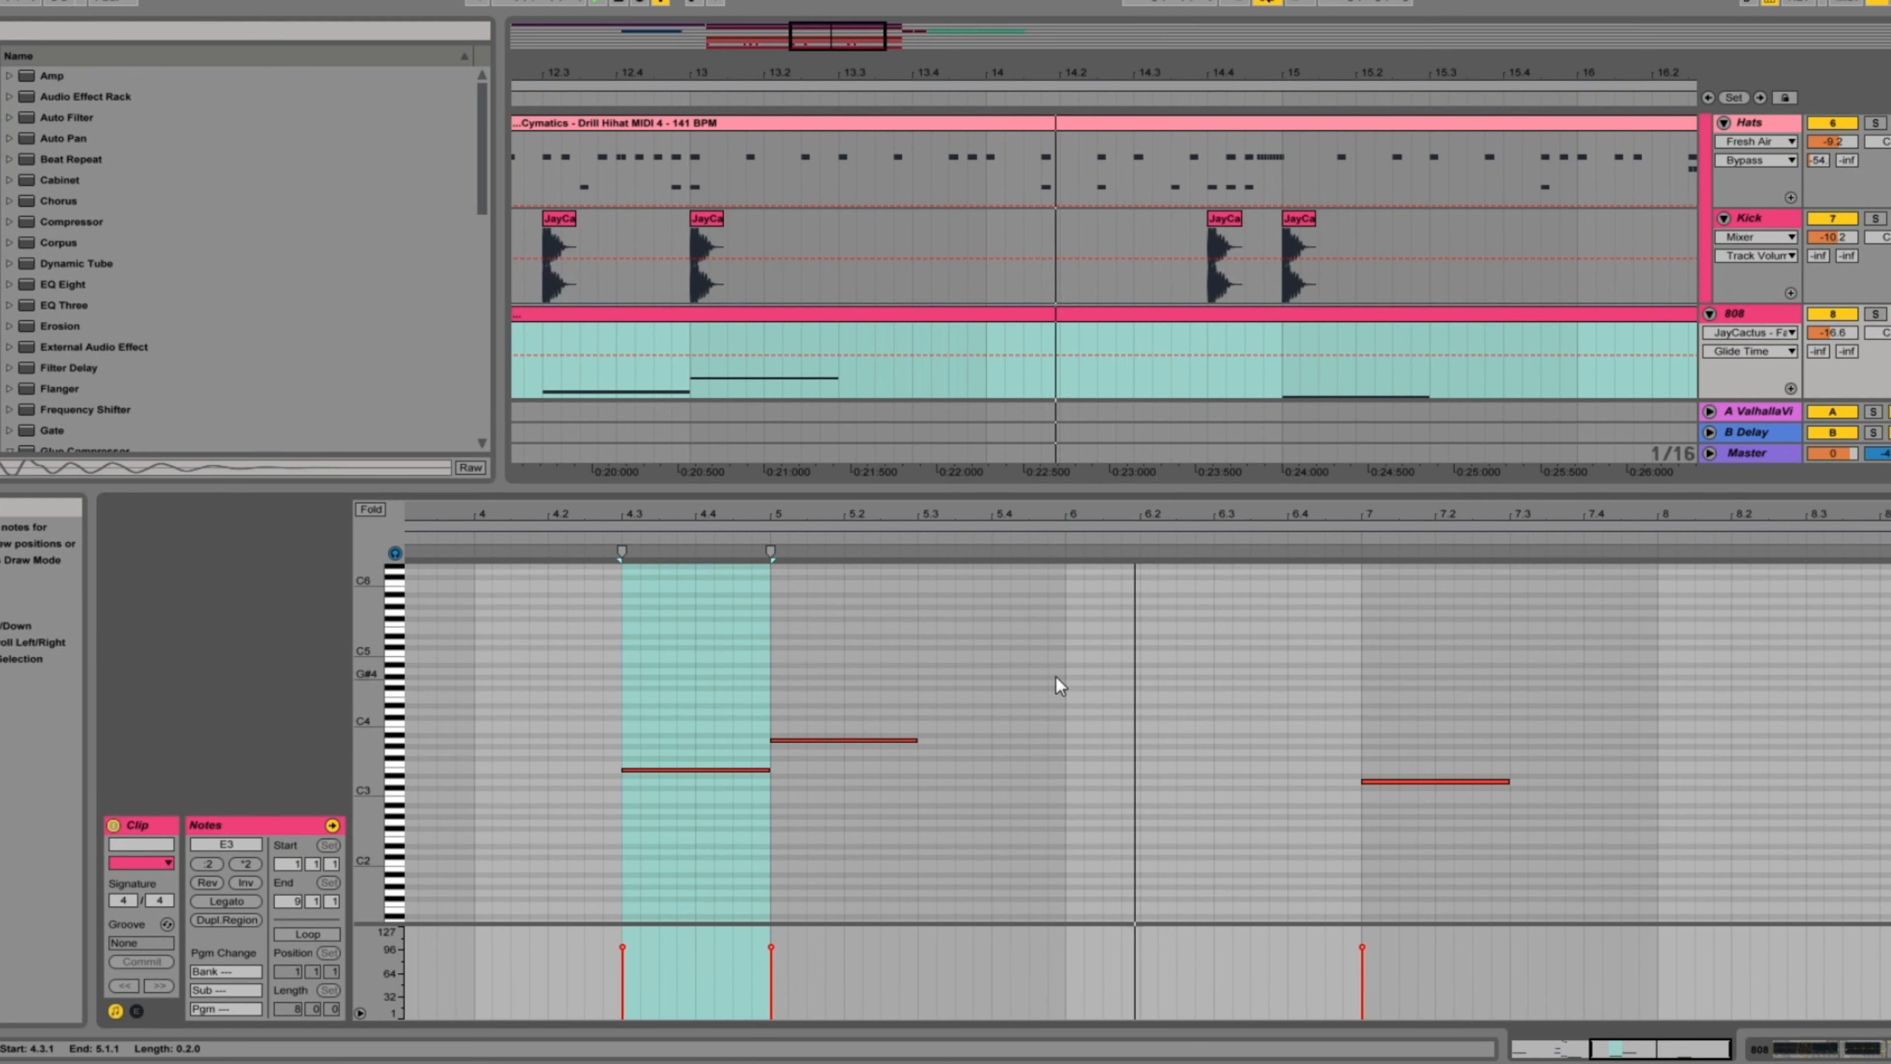
pyautogui.moveTo(1213, 534); pyautogui.dragTo(1004, 587)
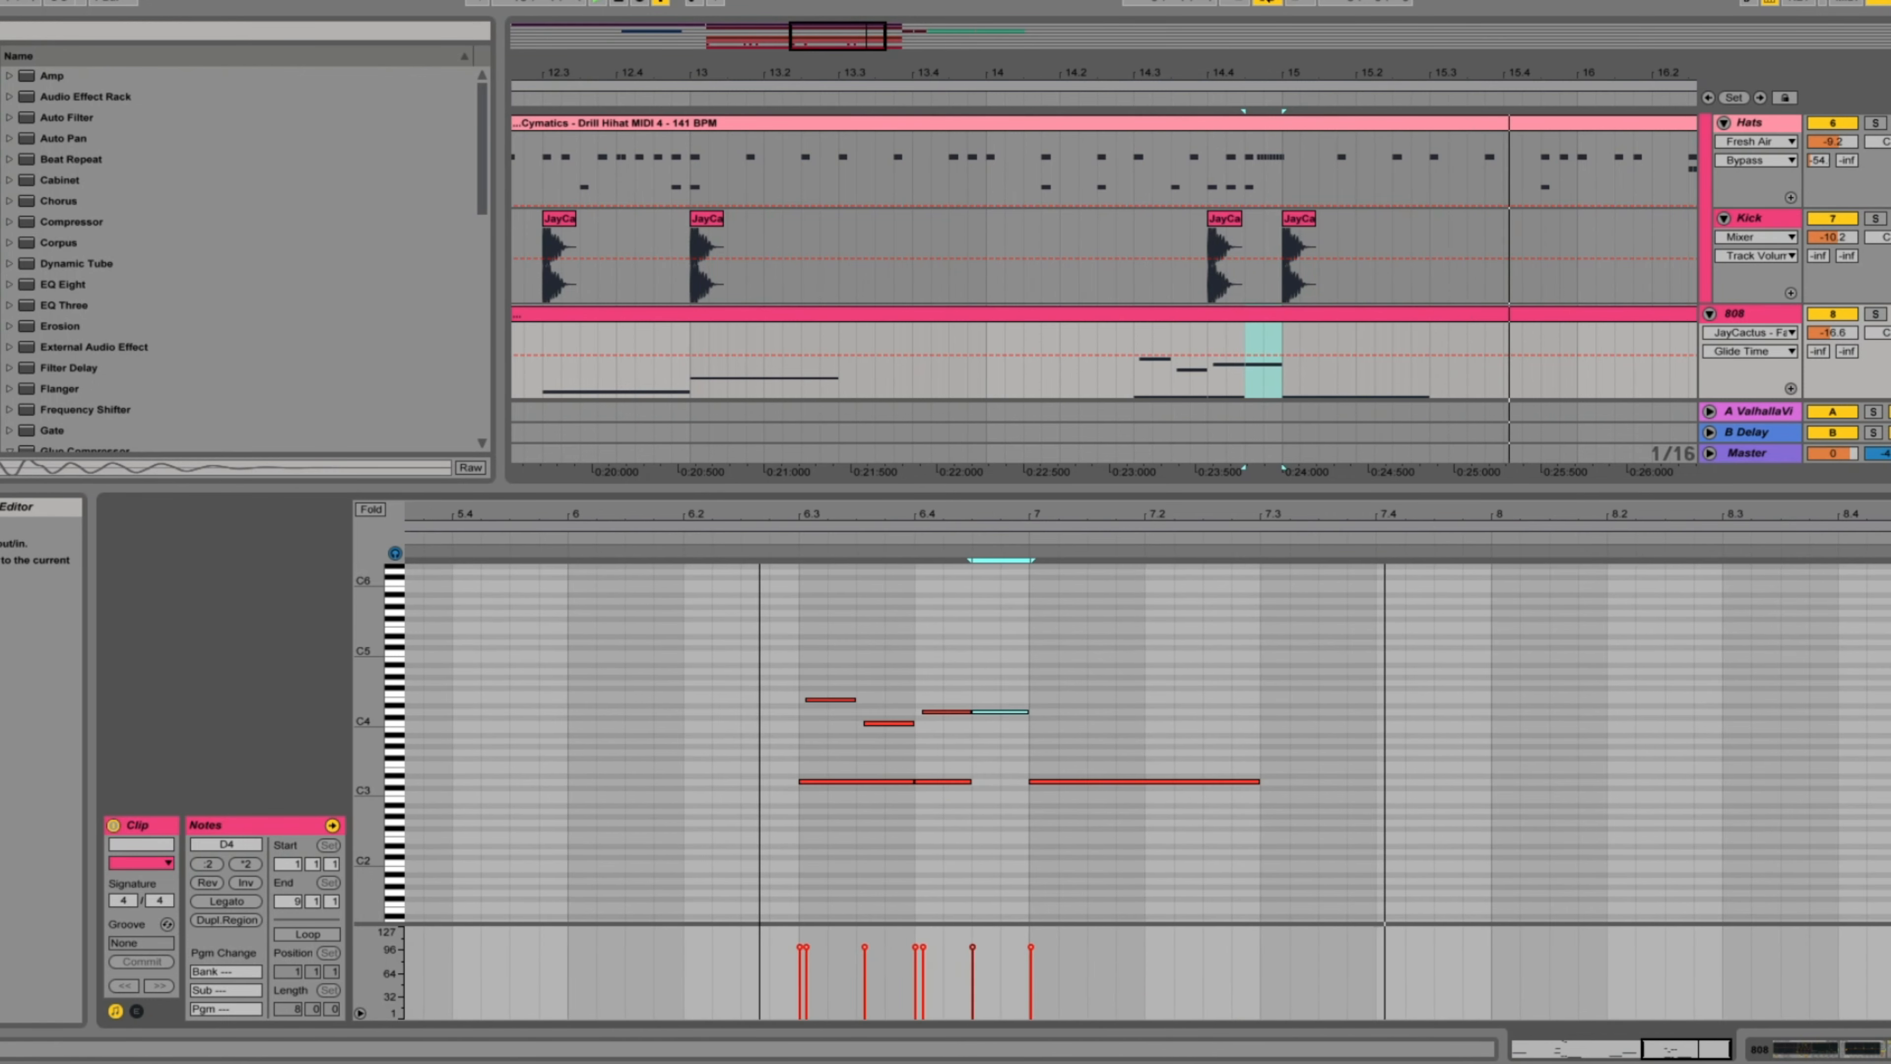
# Step: Select the Kick track's clips from bar 9 to 17 and consolidate them into one clip
pyautogui.moveTo(836, 43); pyautogui.dragTo(871, 44)
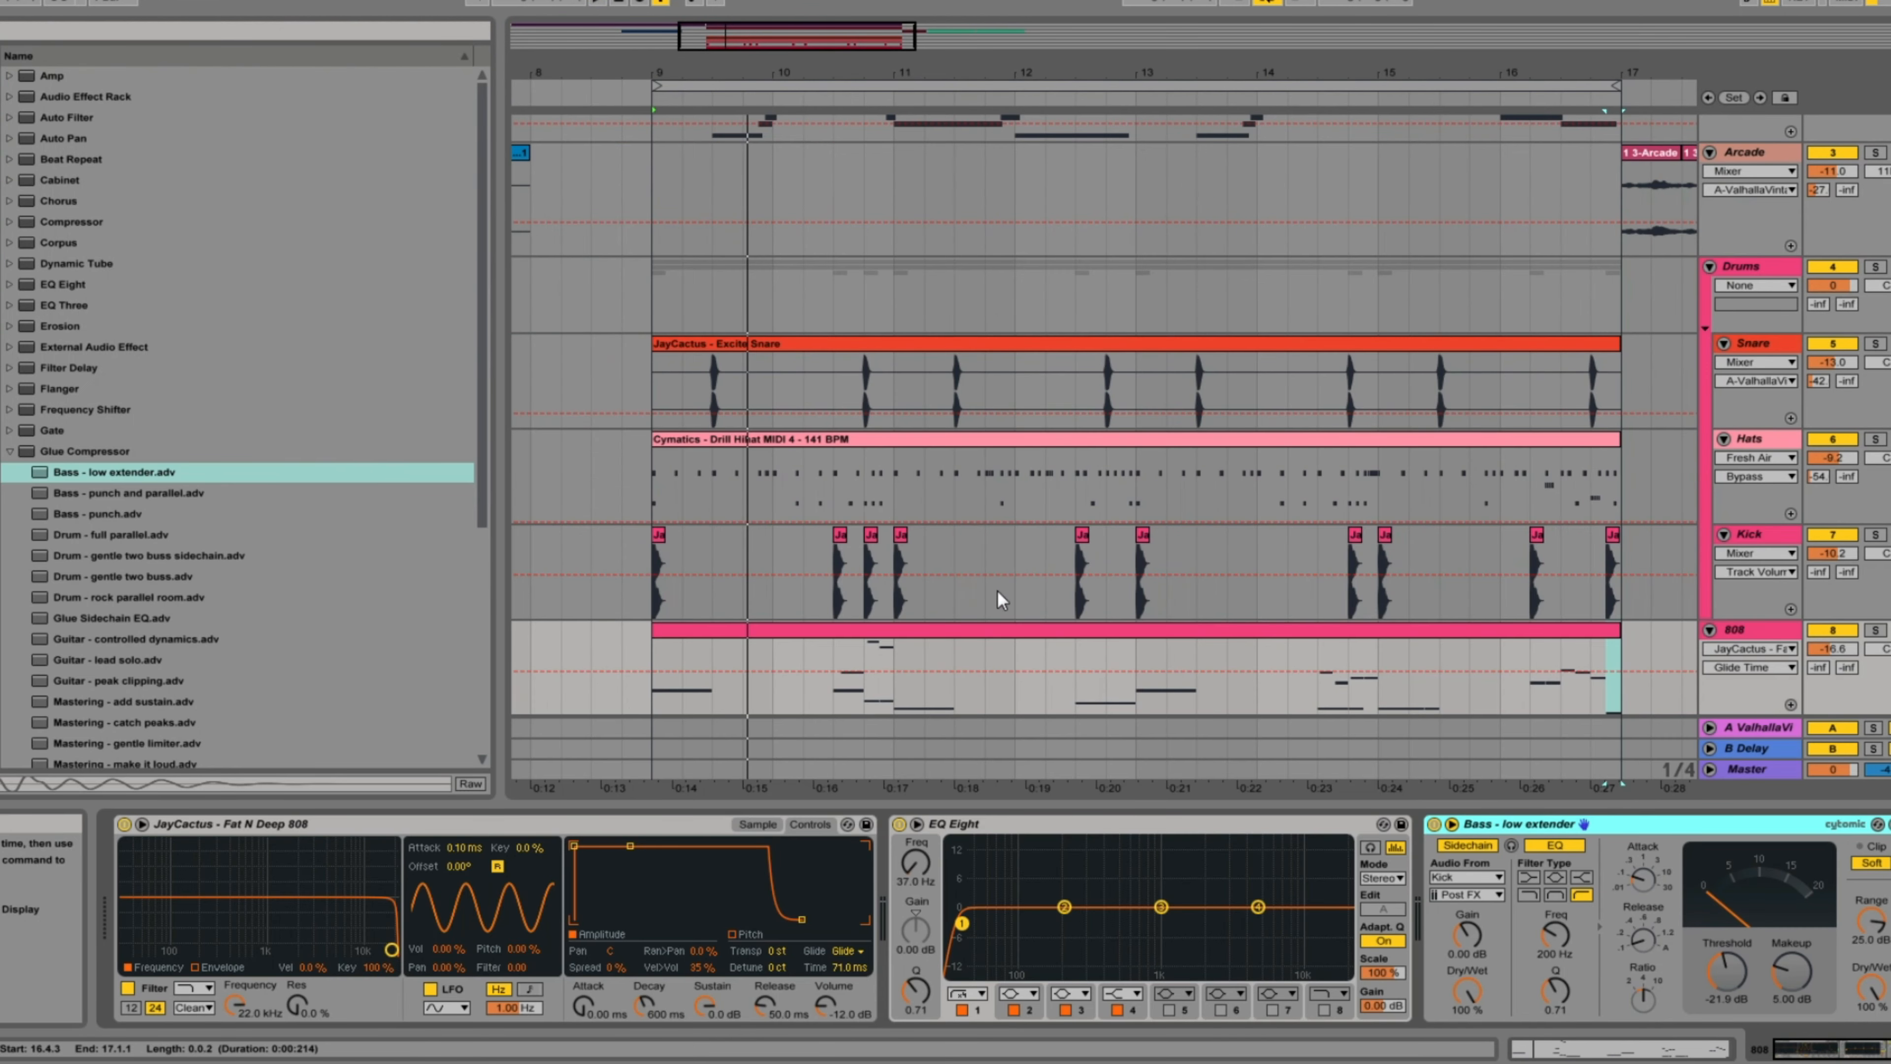
pyautogui.moveTo(749, 45); pyautogui.dragTo(751, 14)
pyautogui.moveTo(1332, 568); pyautogui.dragTo(819, 546)
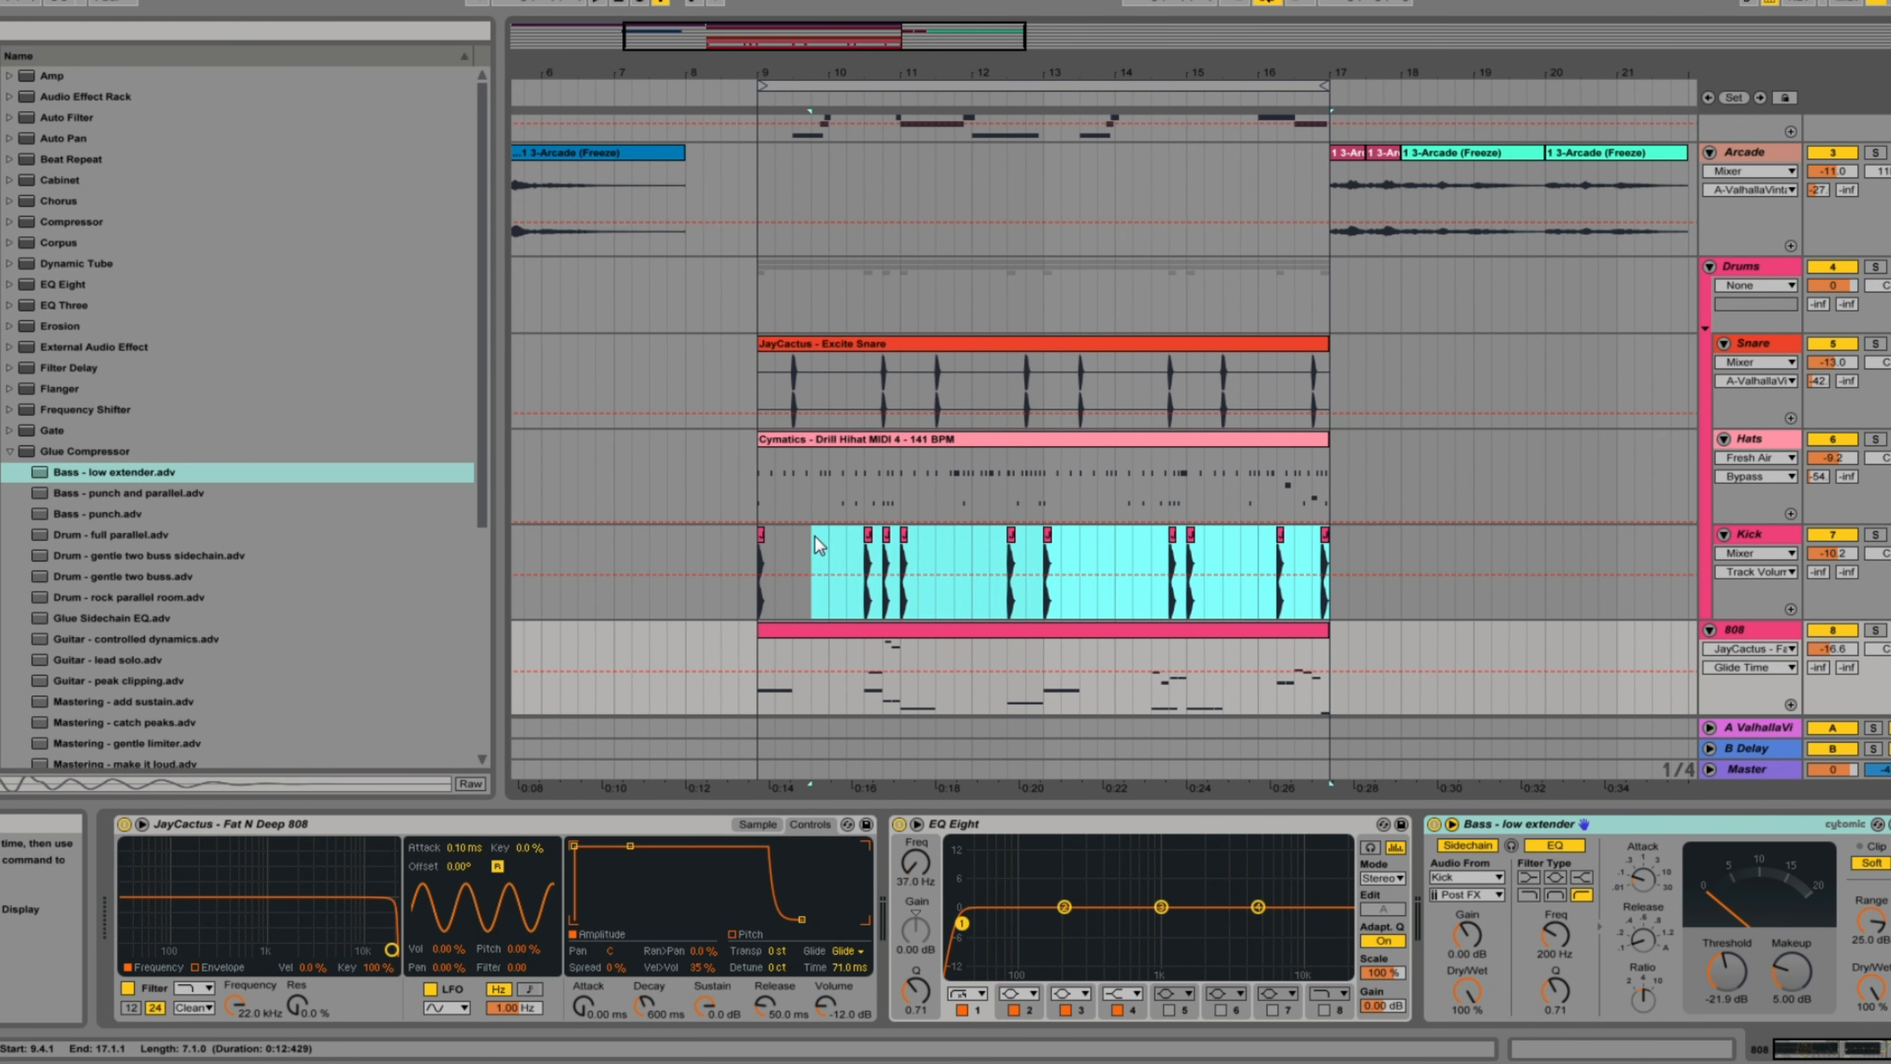
pyautogui.hotkey('ctrl', 'j')
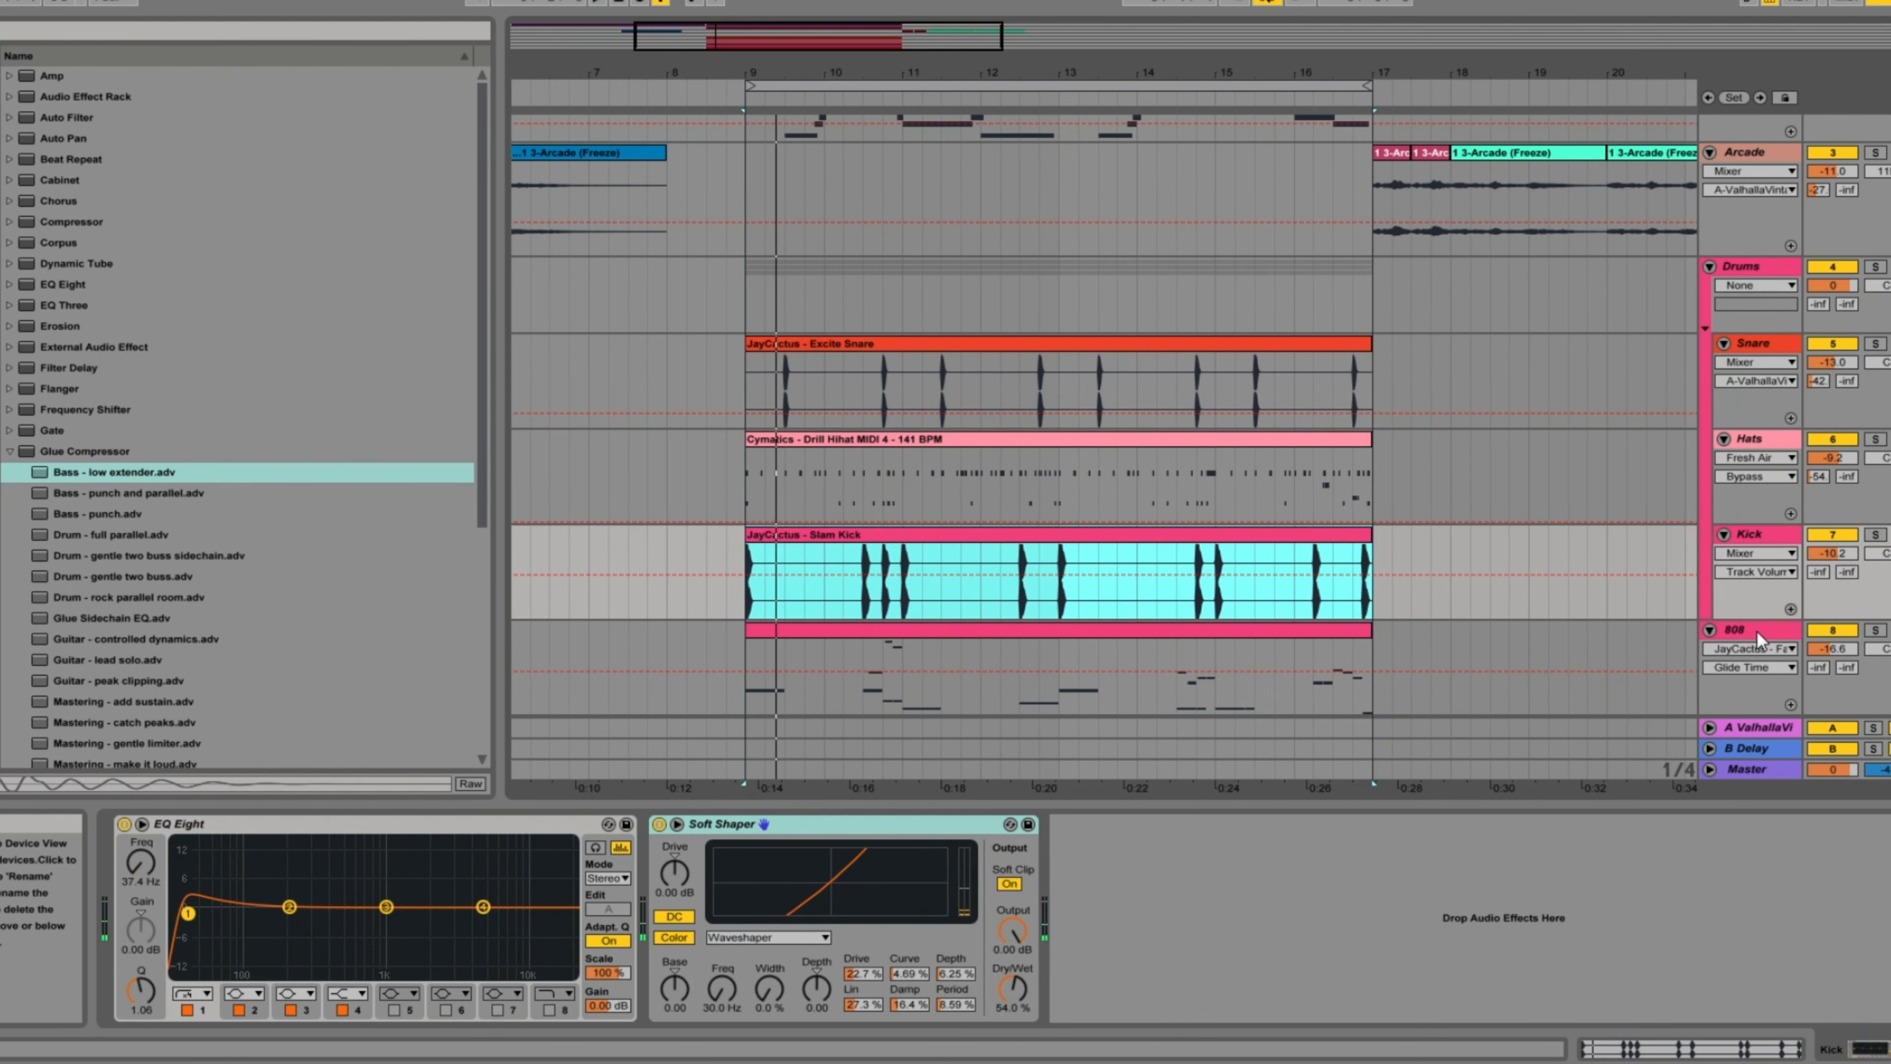
# Step: Insert FabFilter Saturn 2 on the 808 track between the 808 sampler and EQ Eight
pyautogui.click(1756, 631)
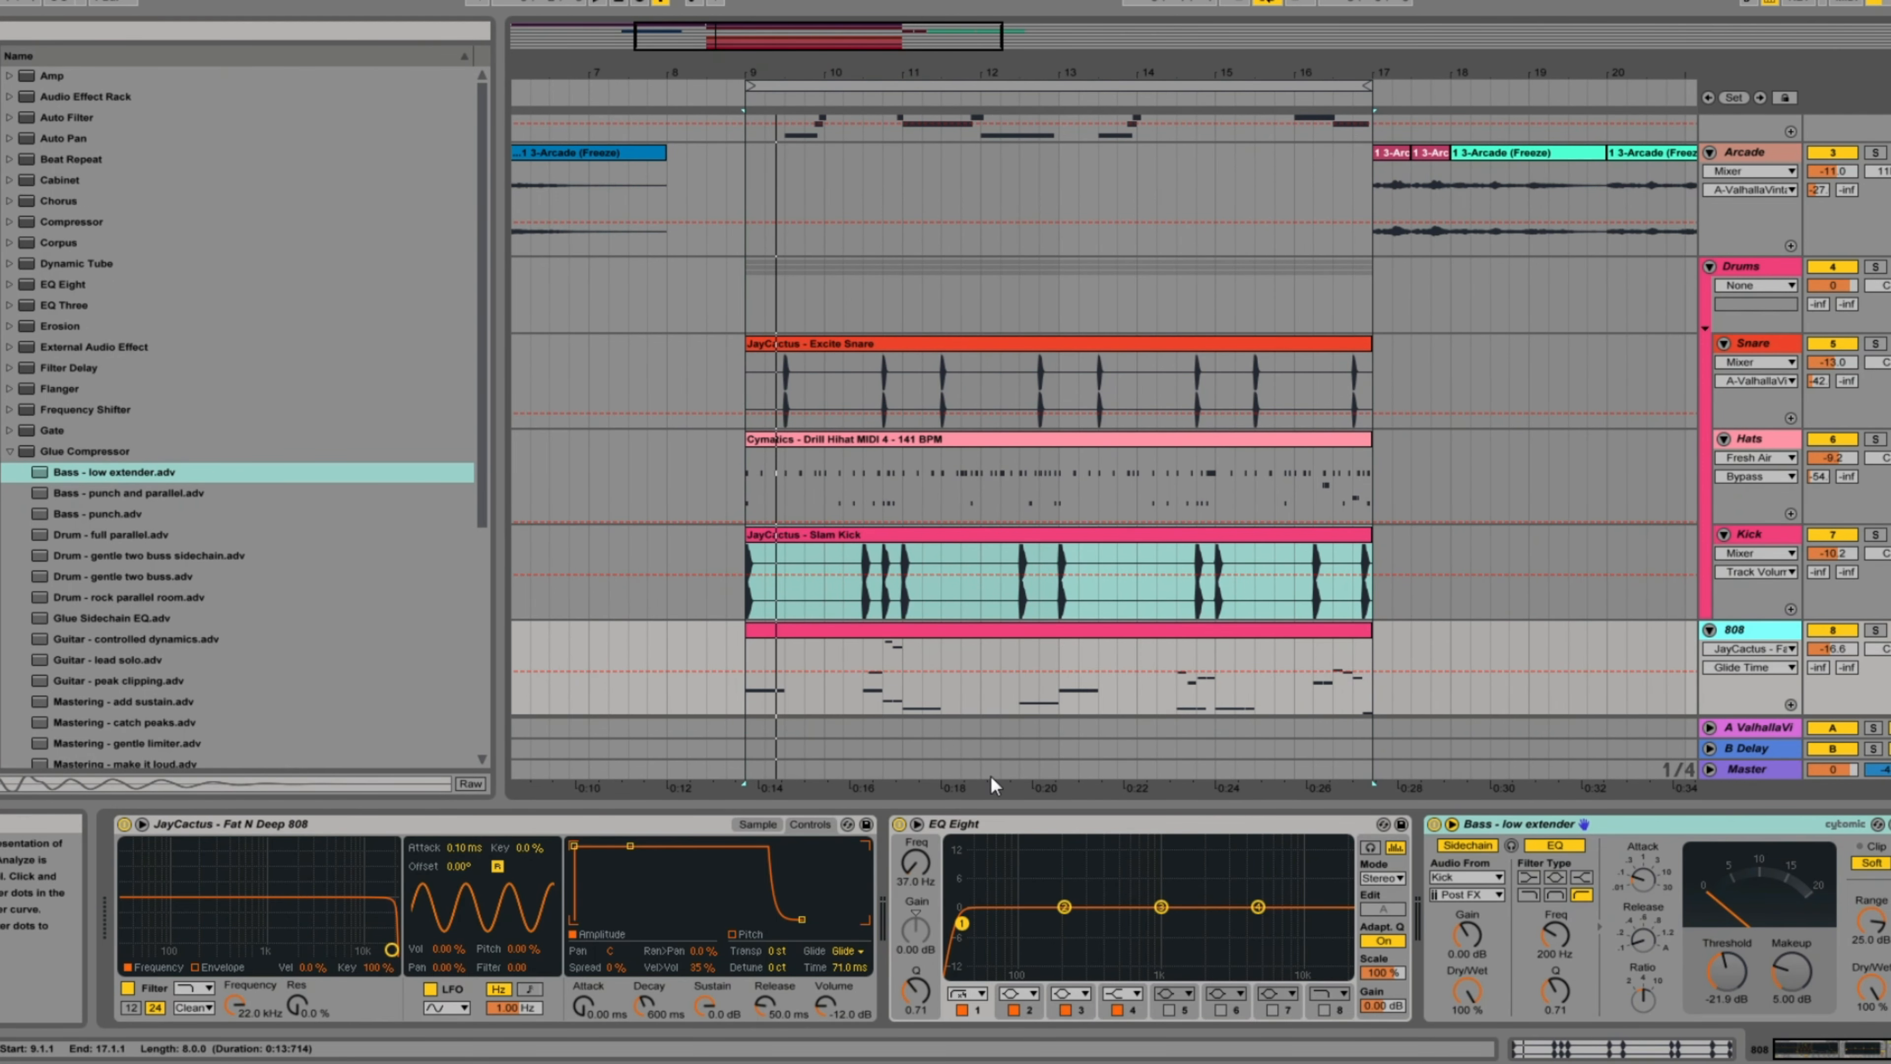
pyautogui.click(756, 826)
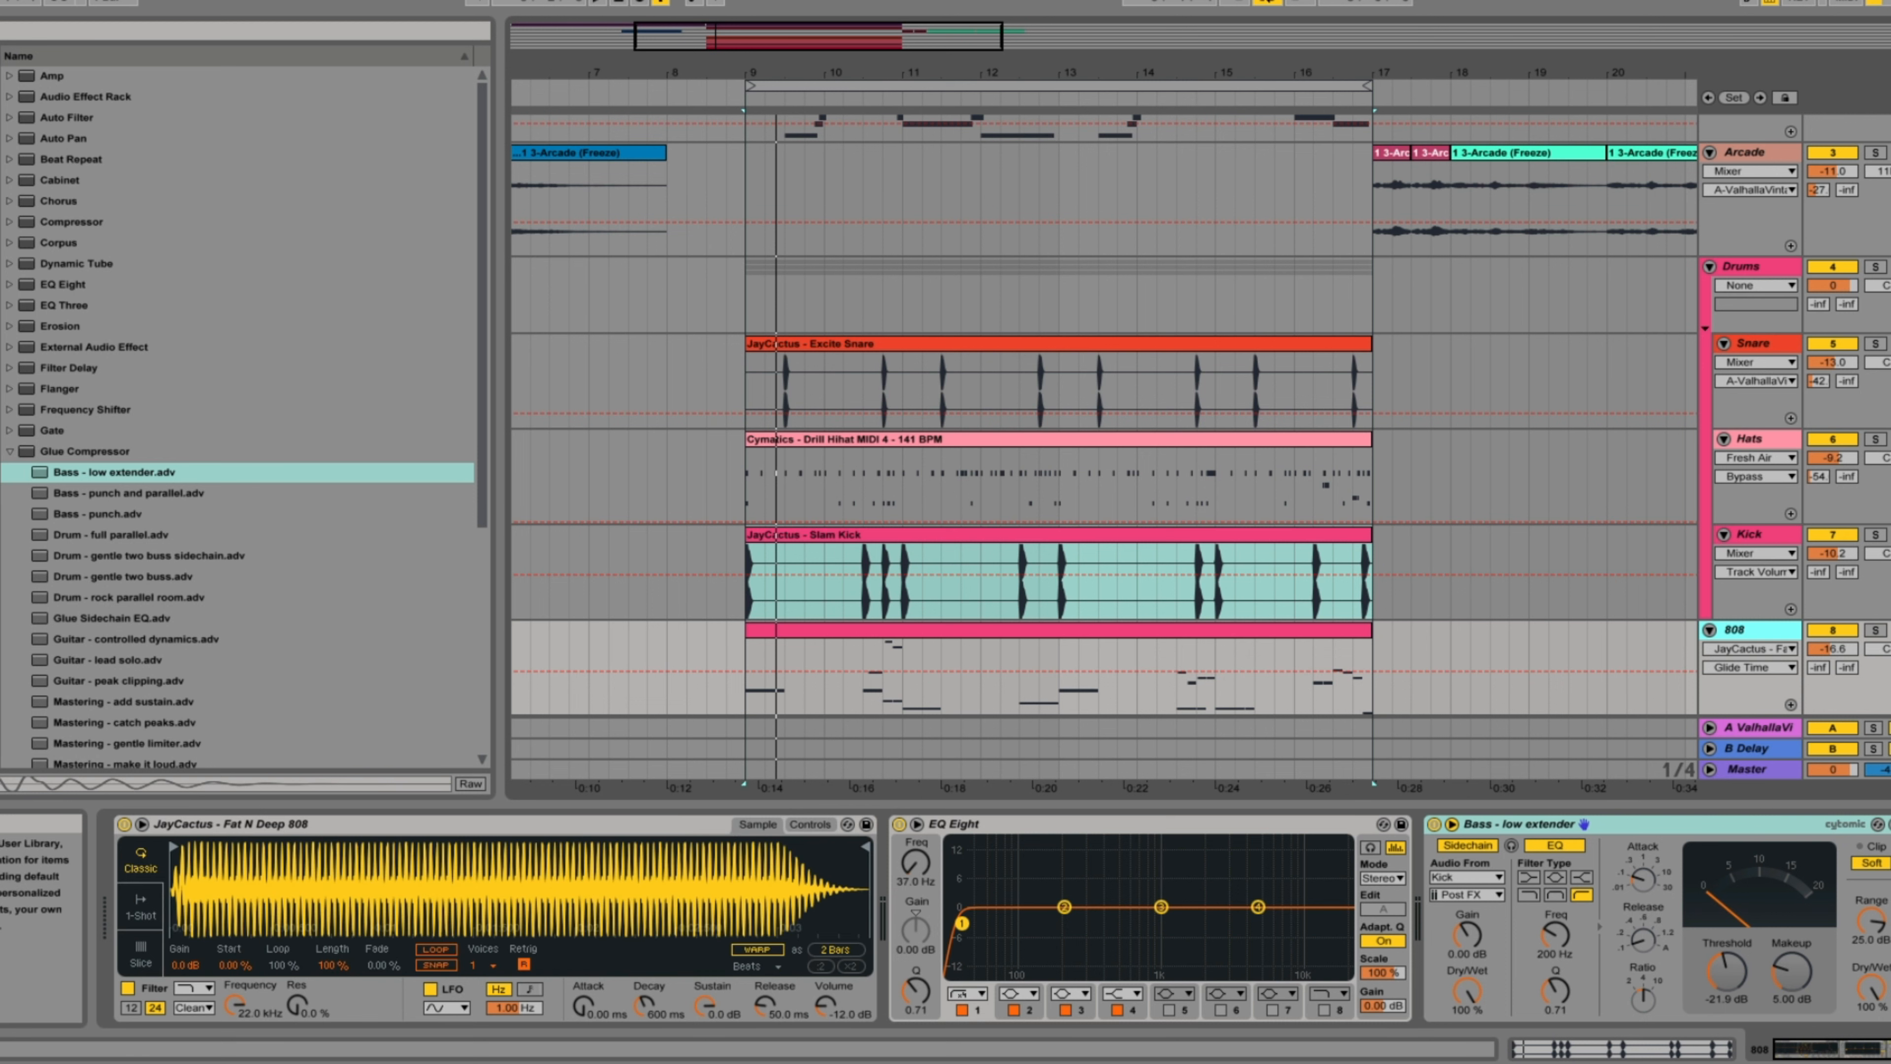
pyautogui.click(1, 201)
pyautogui.click(10, 97)
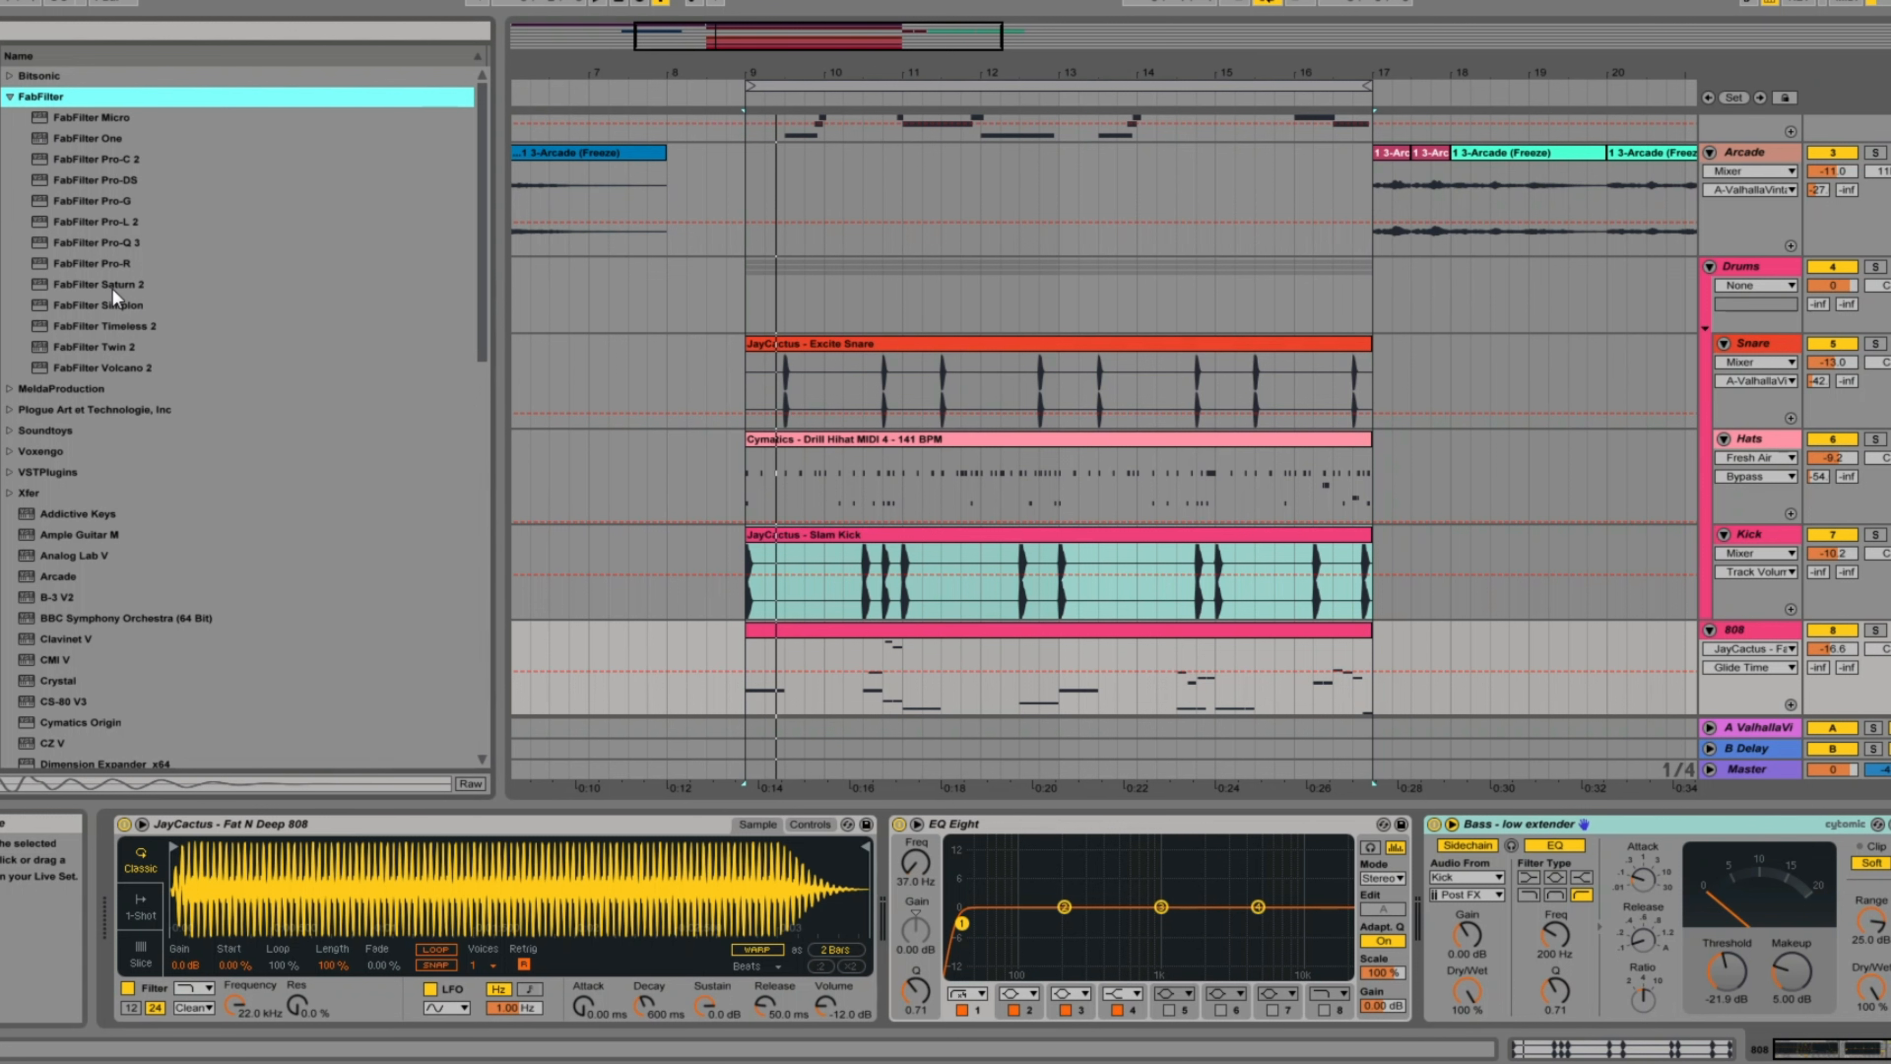
pyautogui.moveTo(113, 290); pyautogui.dragTo(941, 918)
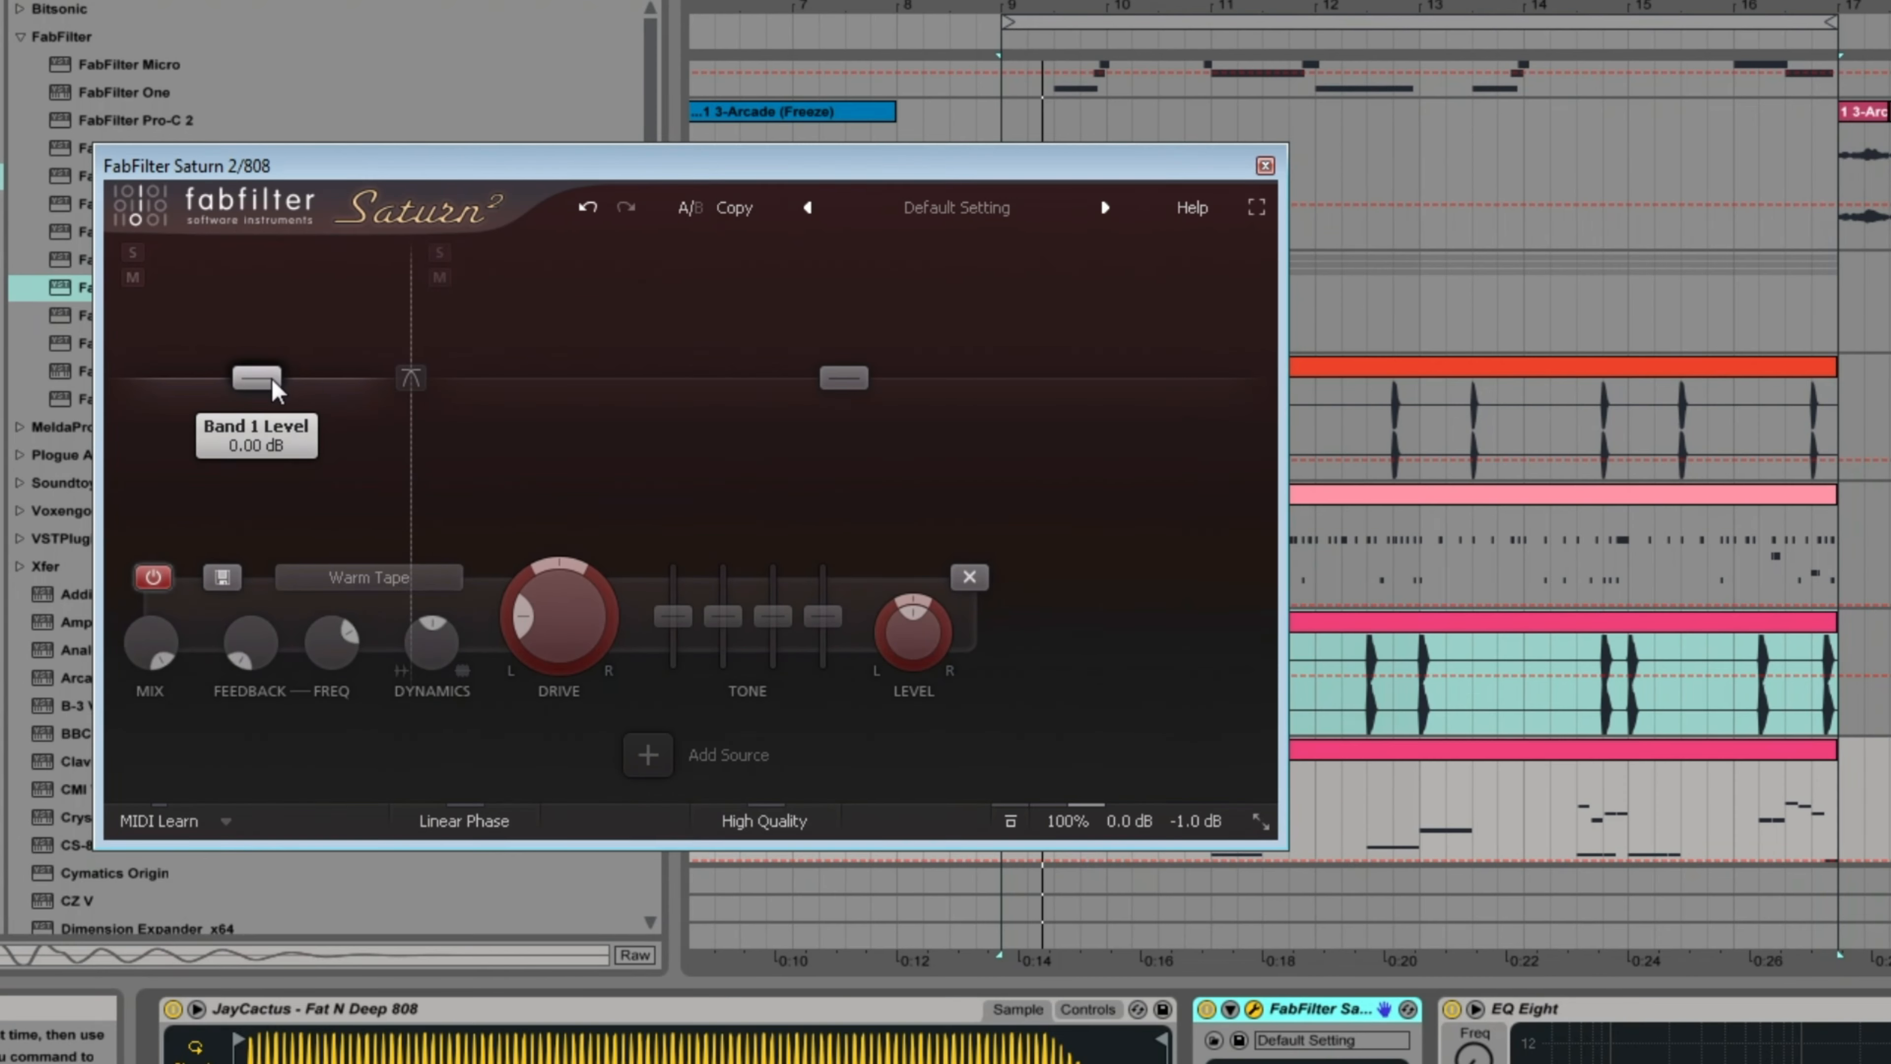
# Step: Raise Saturn's crossover frequency and boost band 2's upper tone controls, with presence at +3.72 dB
pyautogui.moveTo(414, 445); pyautogui.dragTo(457, 445)
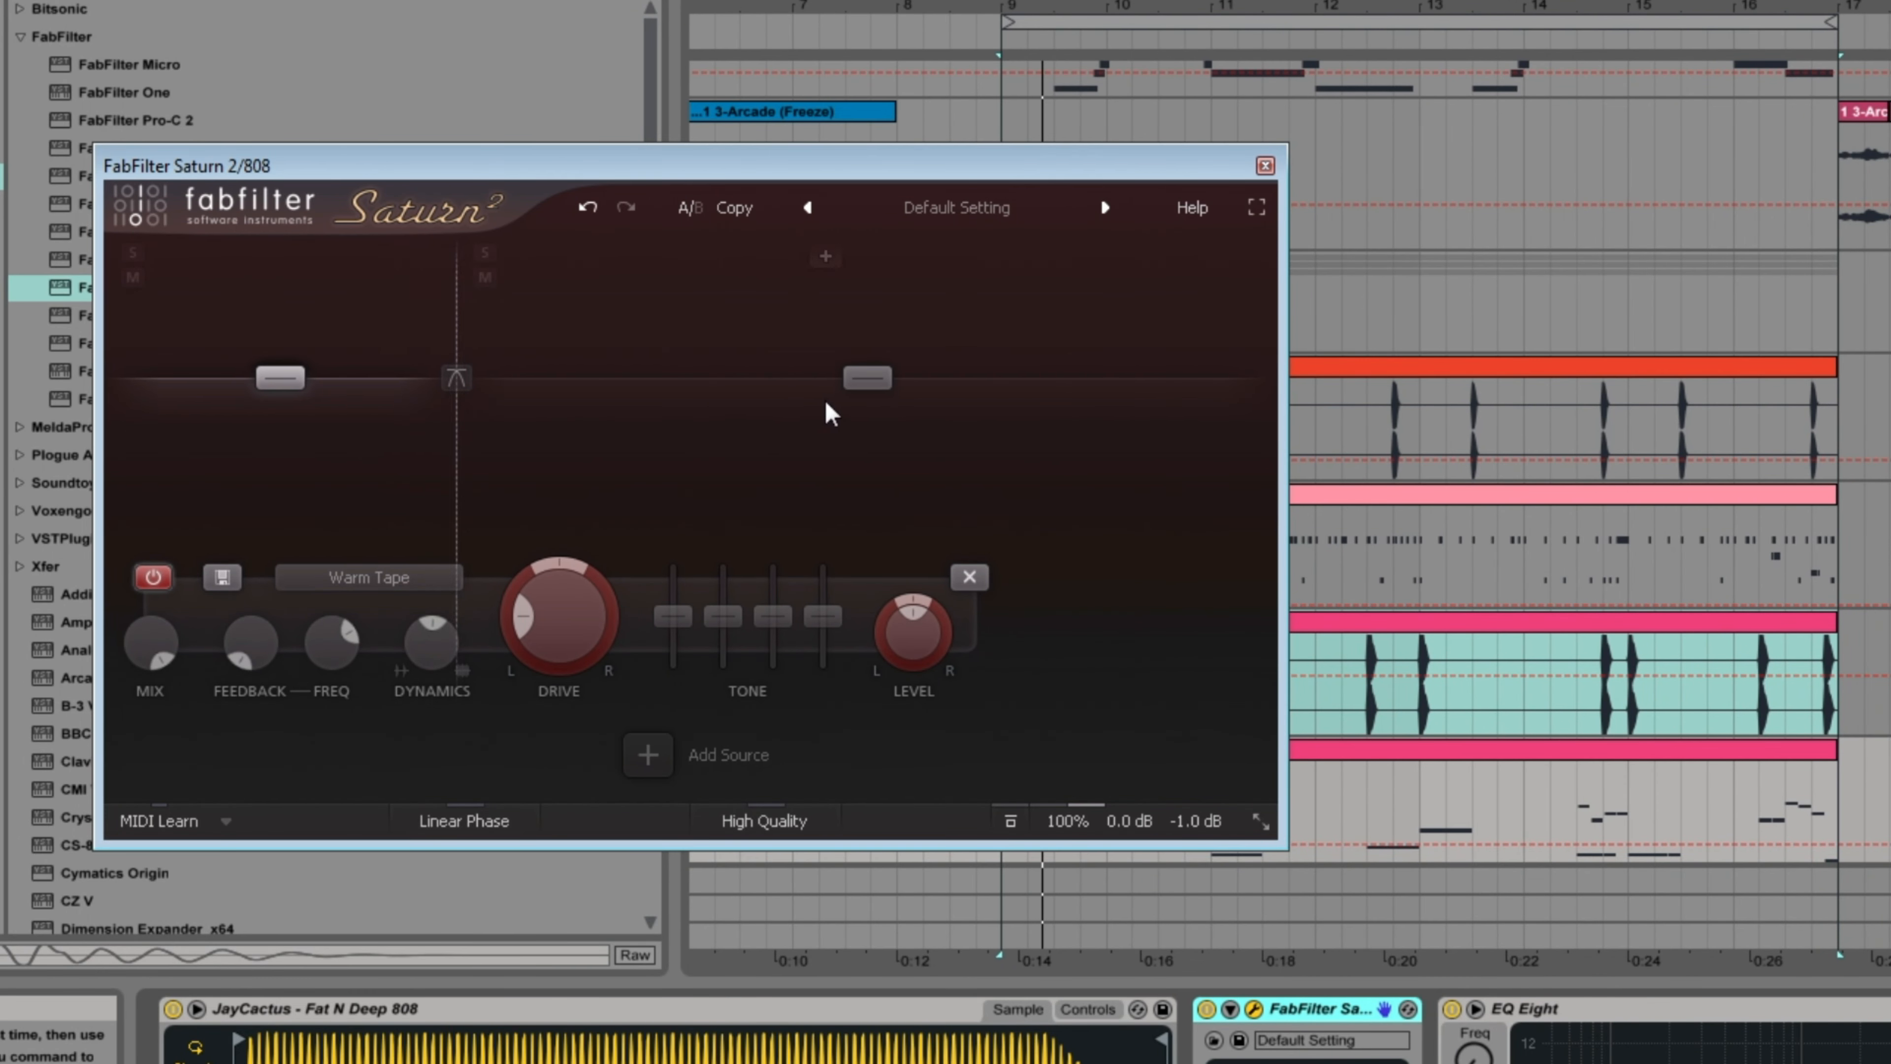
pyautogui.click(871, 395)
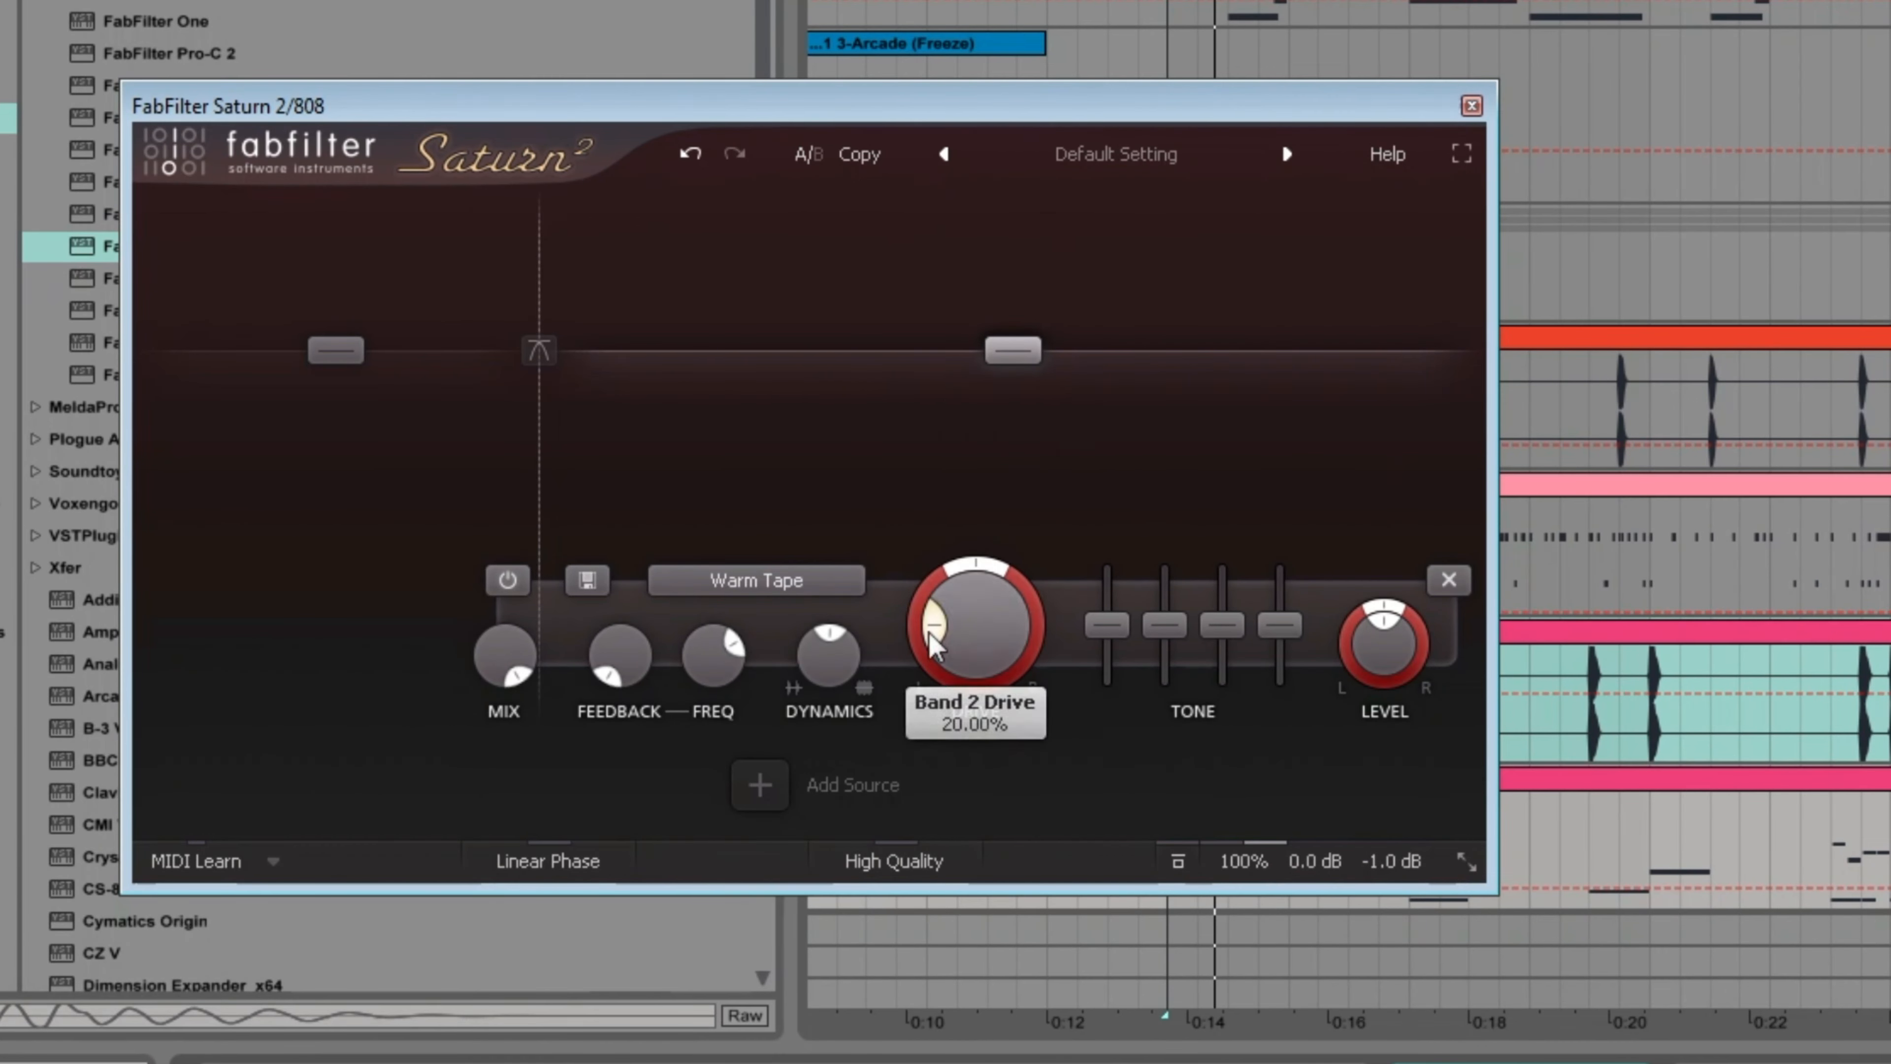
pyautogui.moveTo(1226, 622); pyautogui.dragTo(1272, 587)
# Step: Raise band 2's drive to 41.38% and set its style to Gentle Saturation during playback
pyautogui.moveTo(961, 645); pyautogui.dragTo(960, 625)
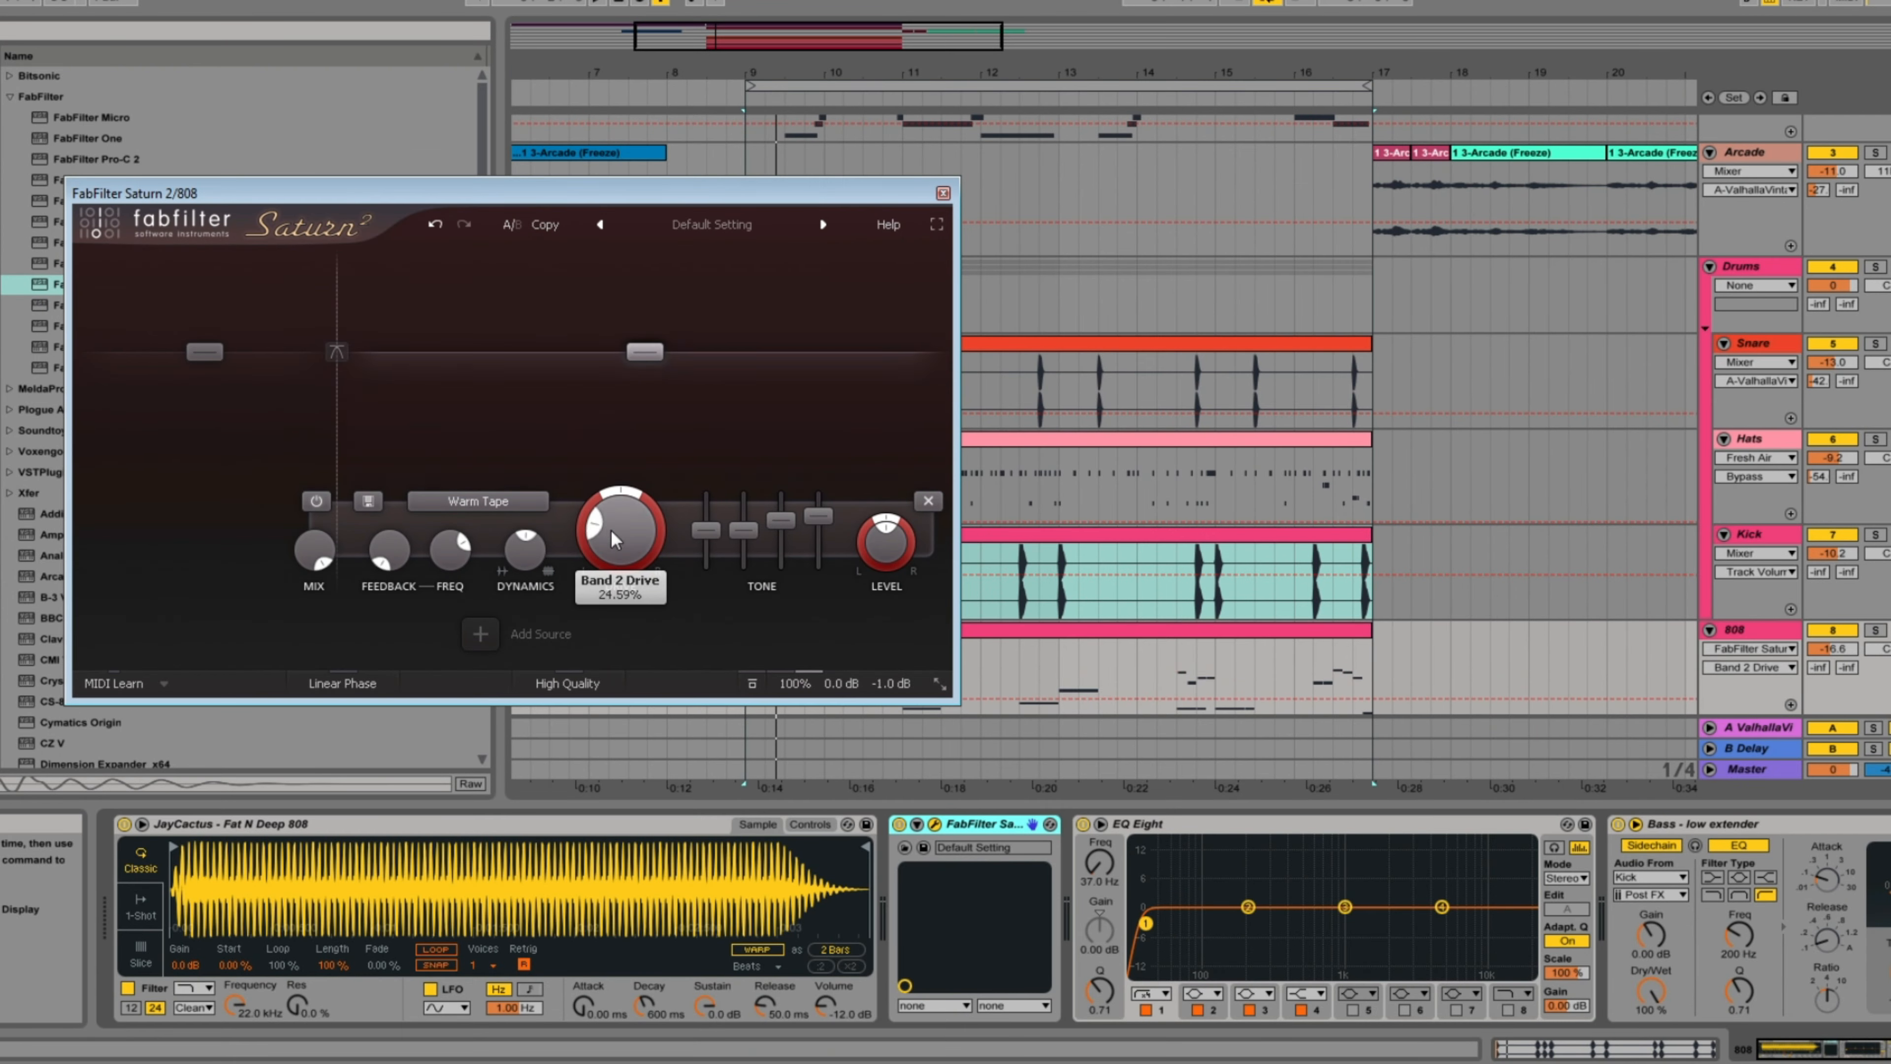
pyautogui.moveTo(605, 484); pyautogui.dragTo(605, 479)
pyautogui.press('space')
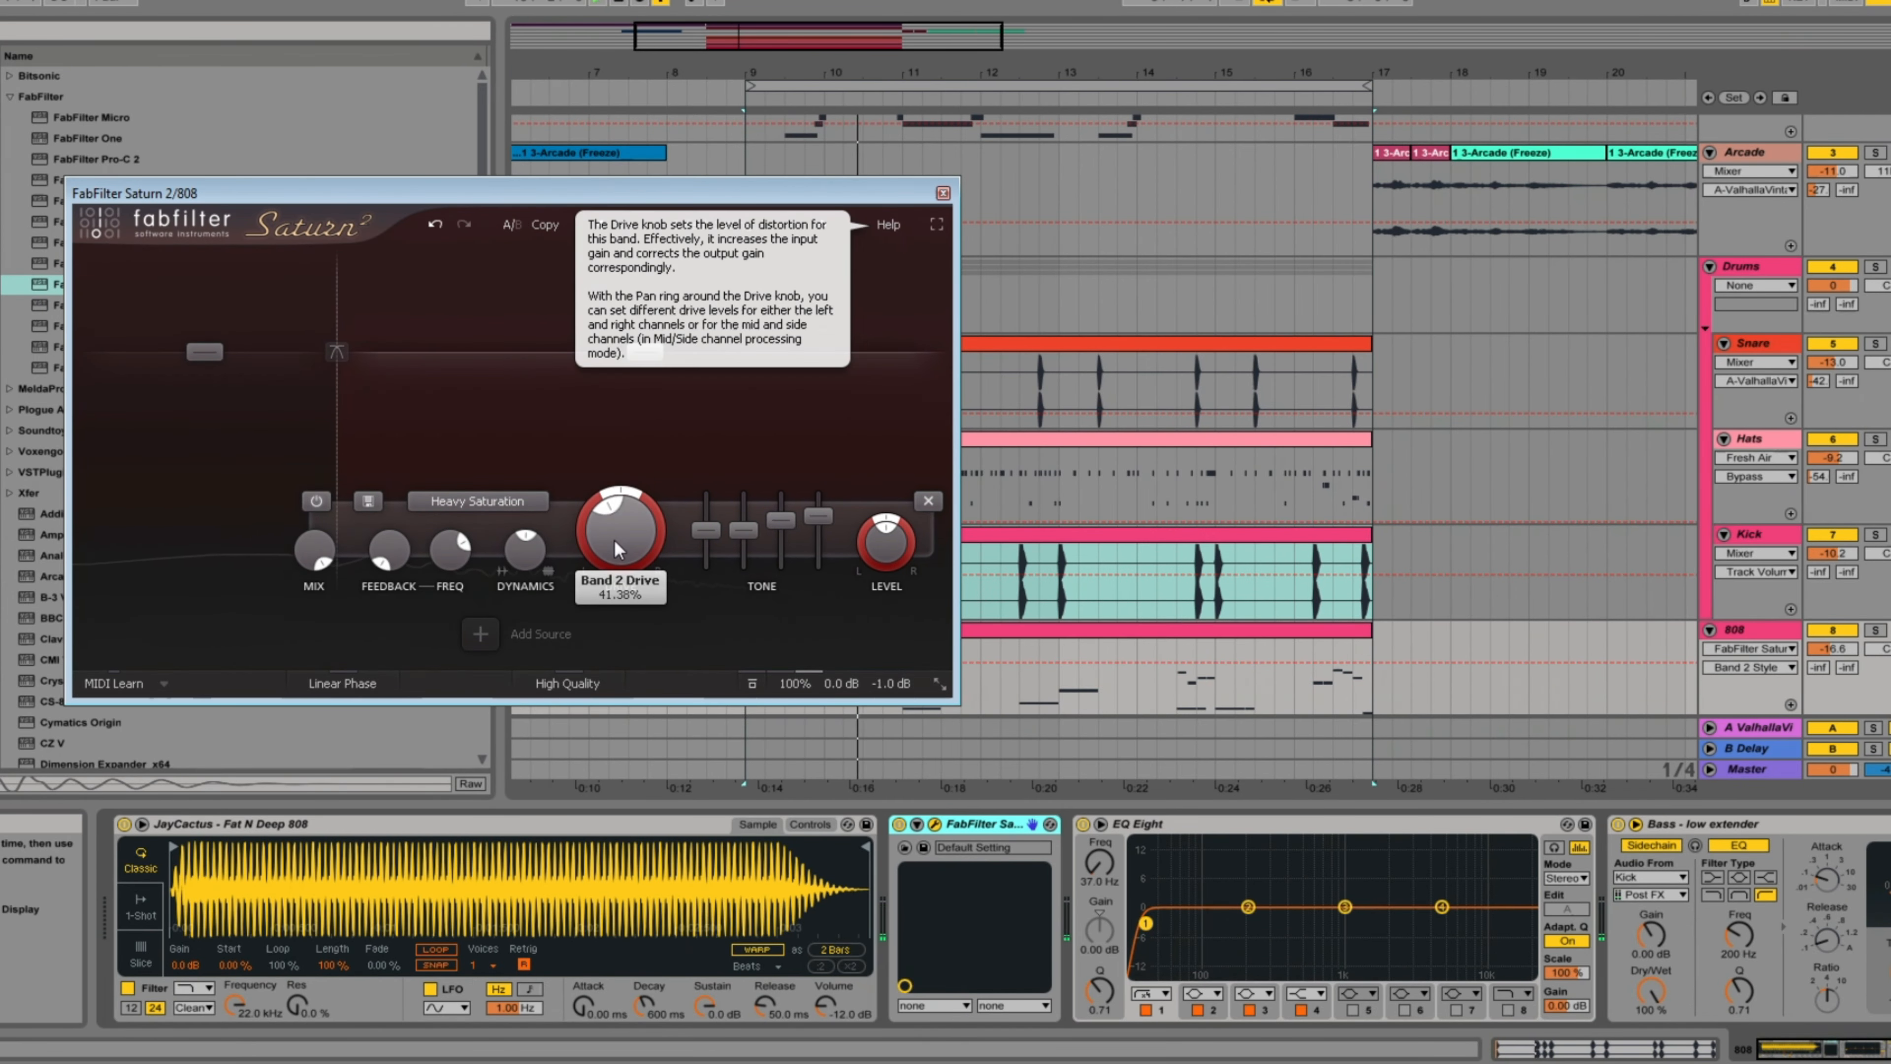
pyautogui.click(527, 507)
pyautogui.moveTo(521, 599)
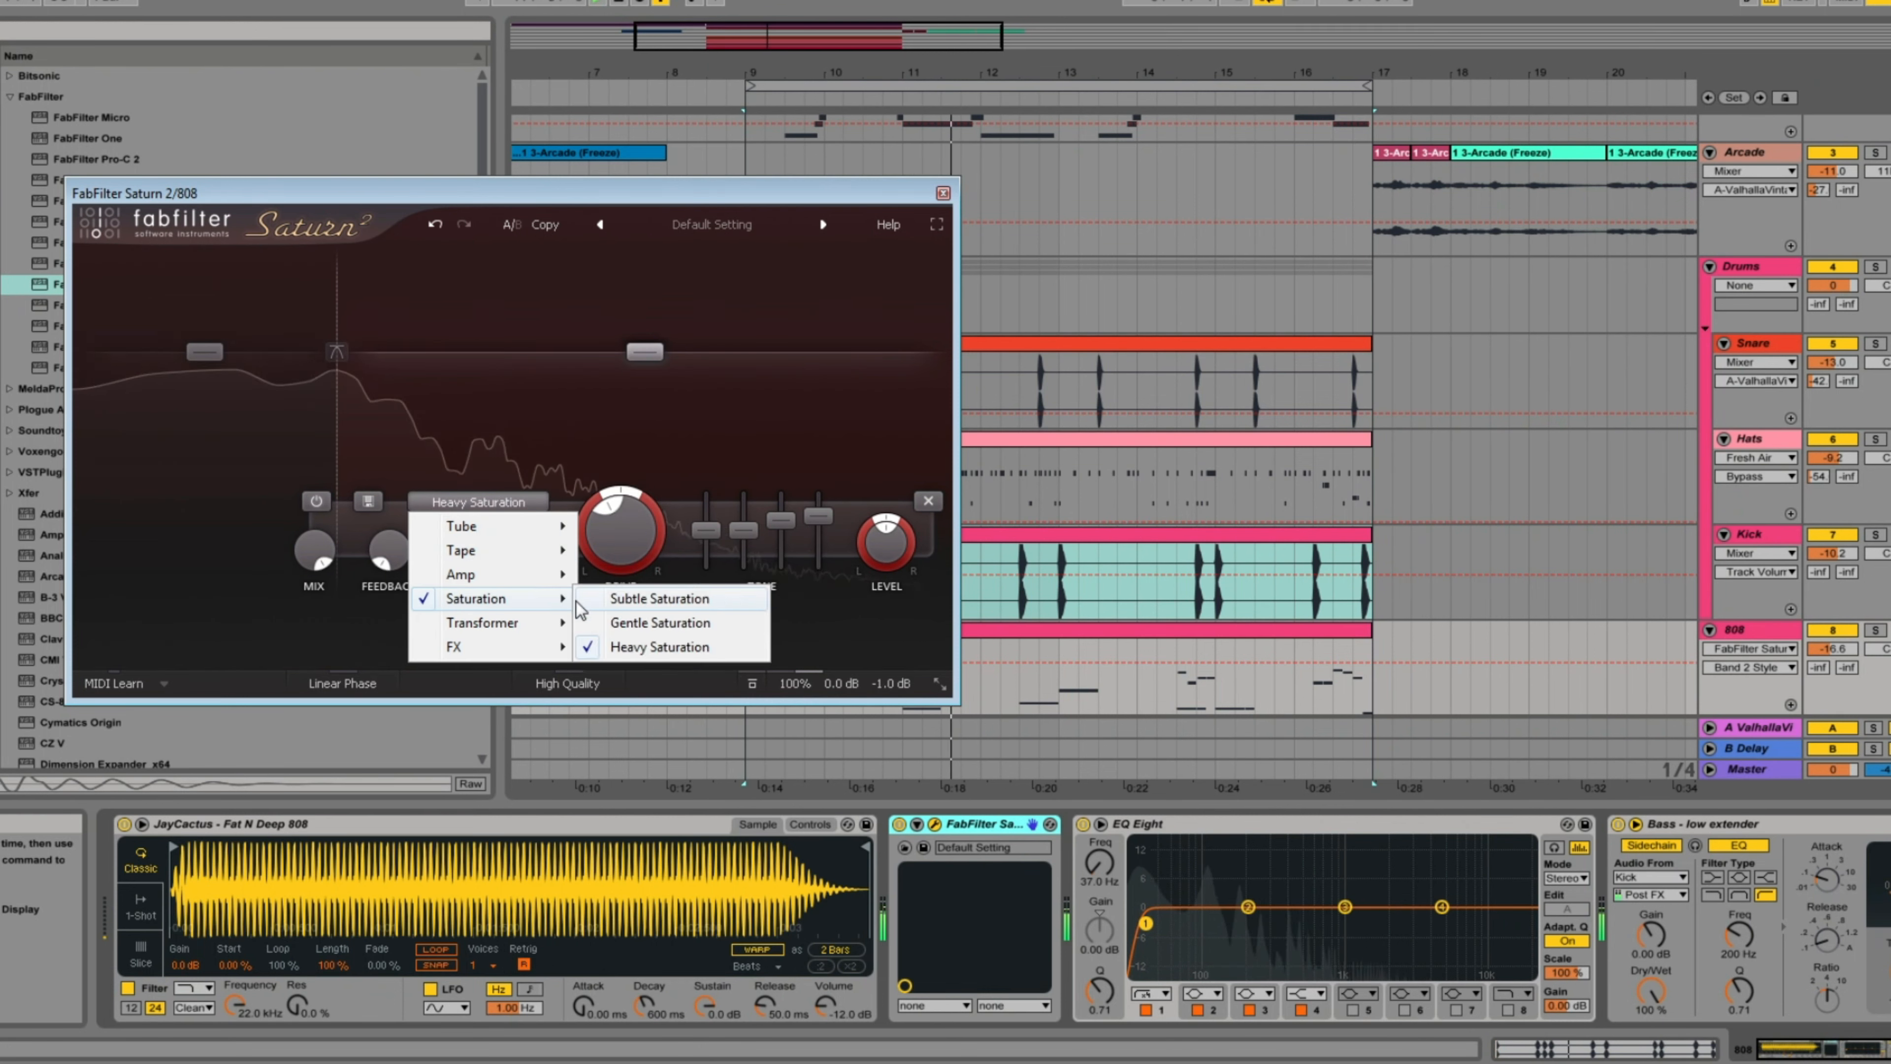
pyautogui.click(637, 624)
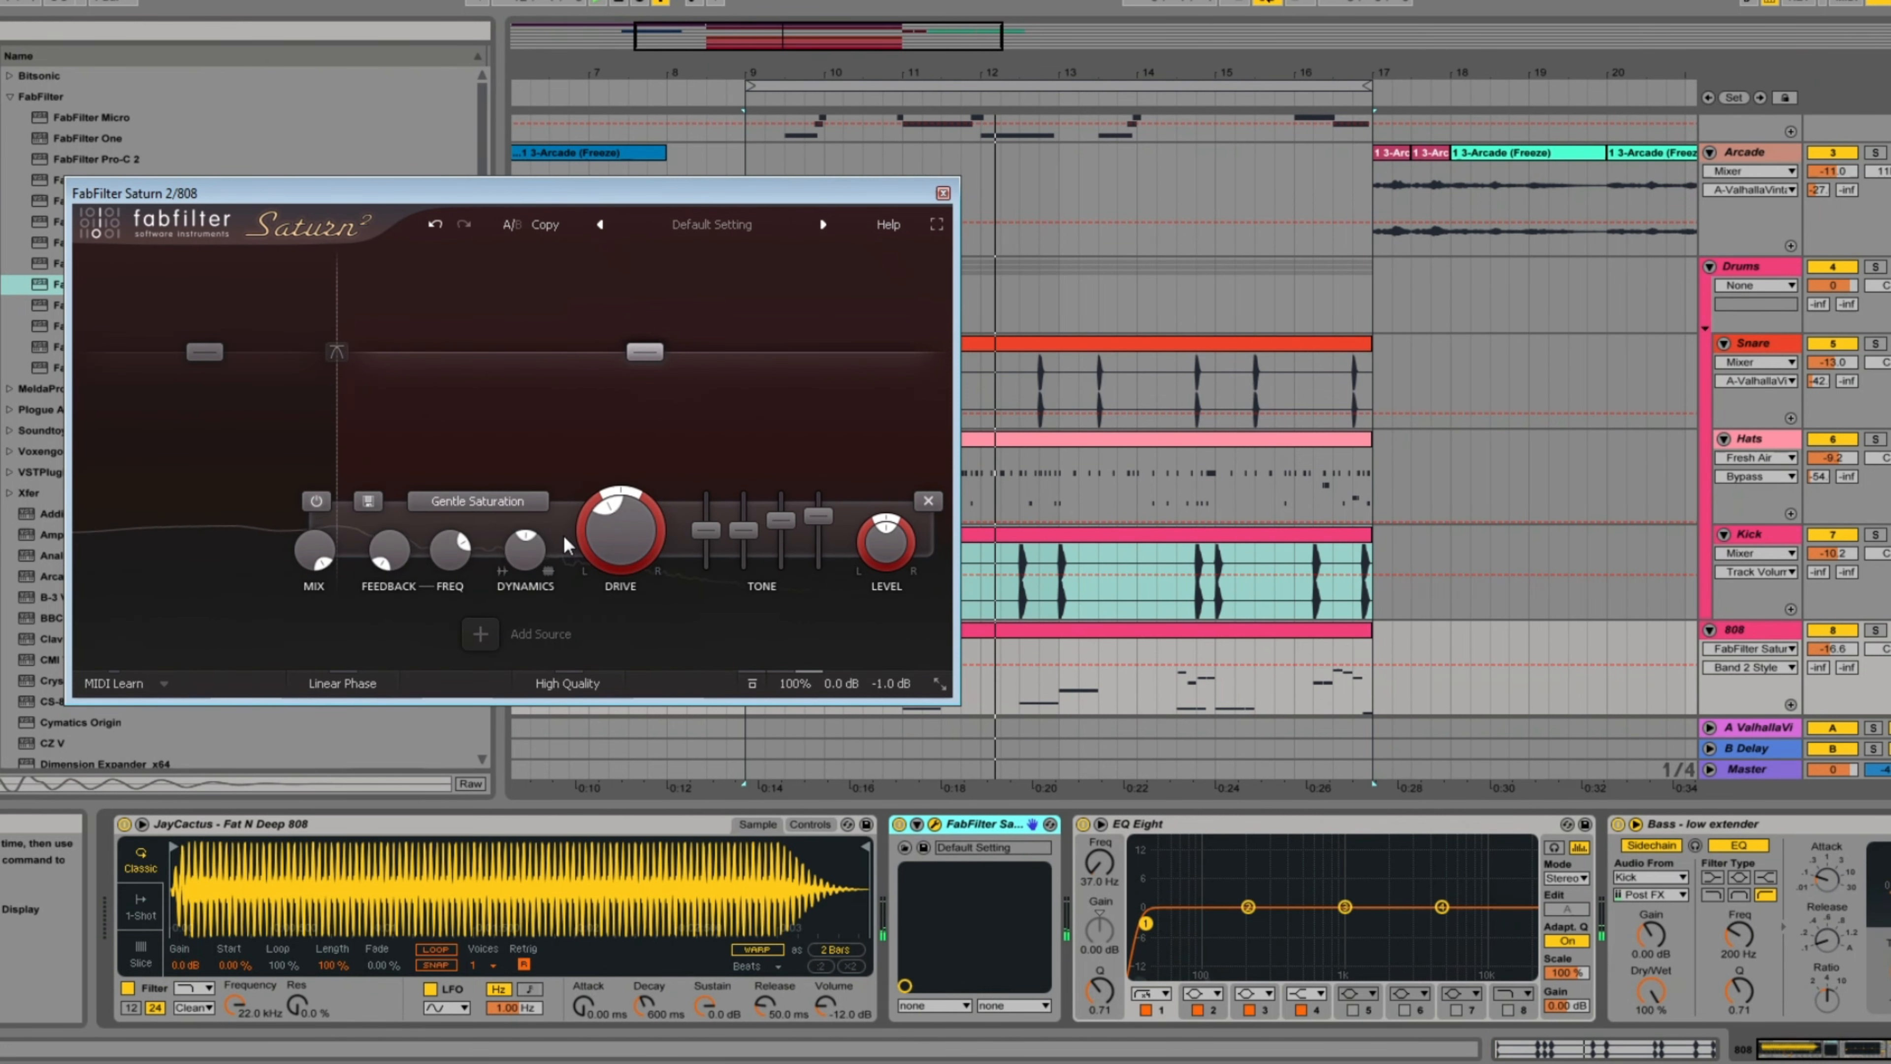
# Step: Audition the Smooth Amp and Crunchy Amp styles on band 2, then go back to Gentle Saturation
pyautogui.click(535, 505)
pyautogui.moveTo(521, 574)
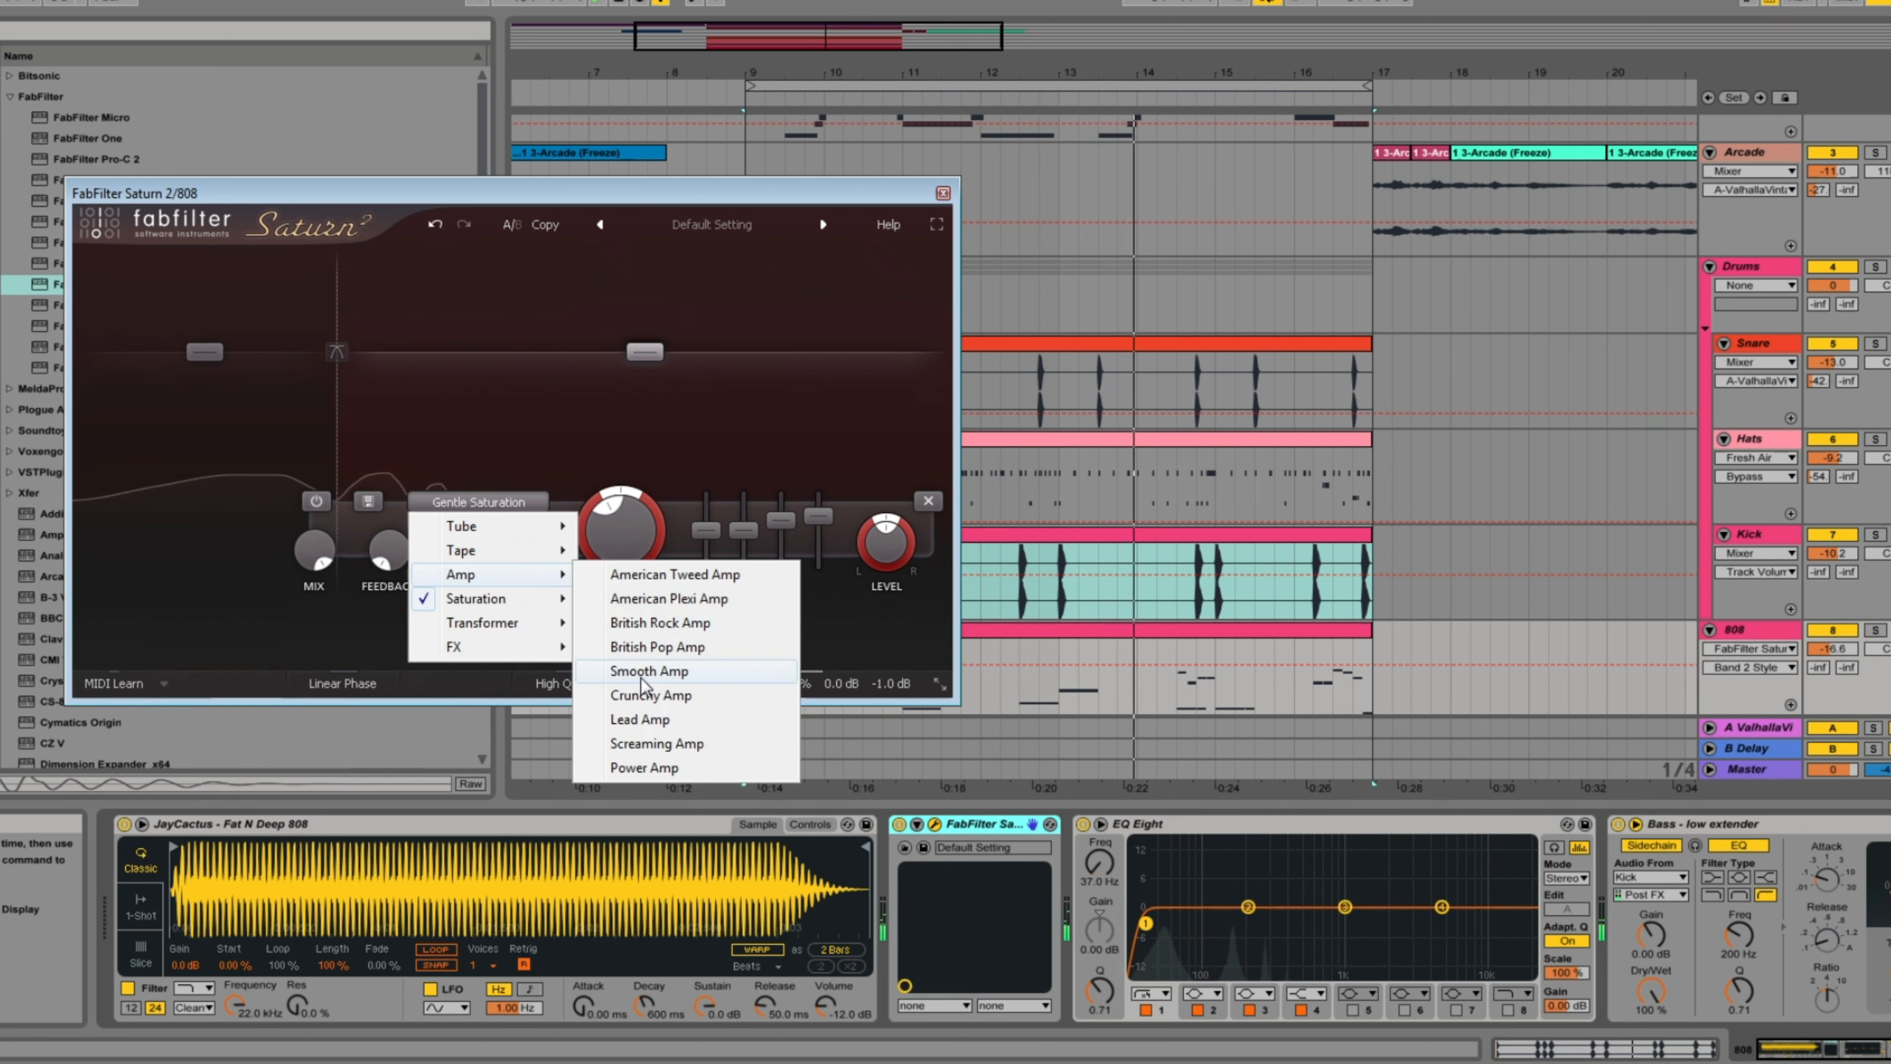
pyautogui.click(625, 663)
pyautogui.click(521, 503)
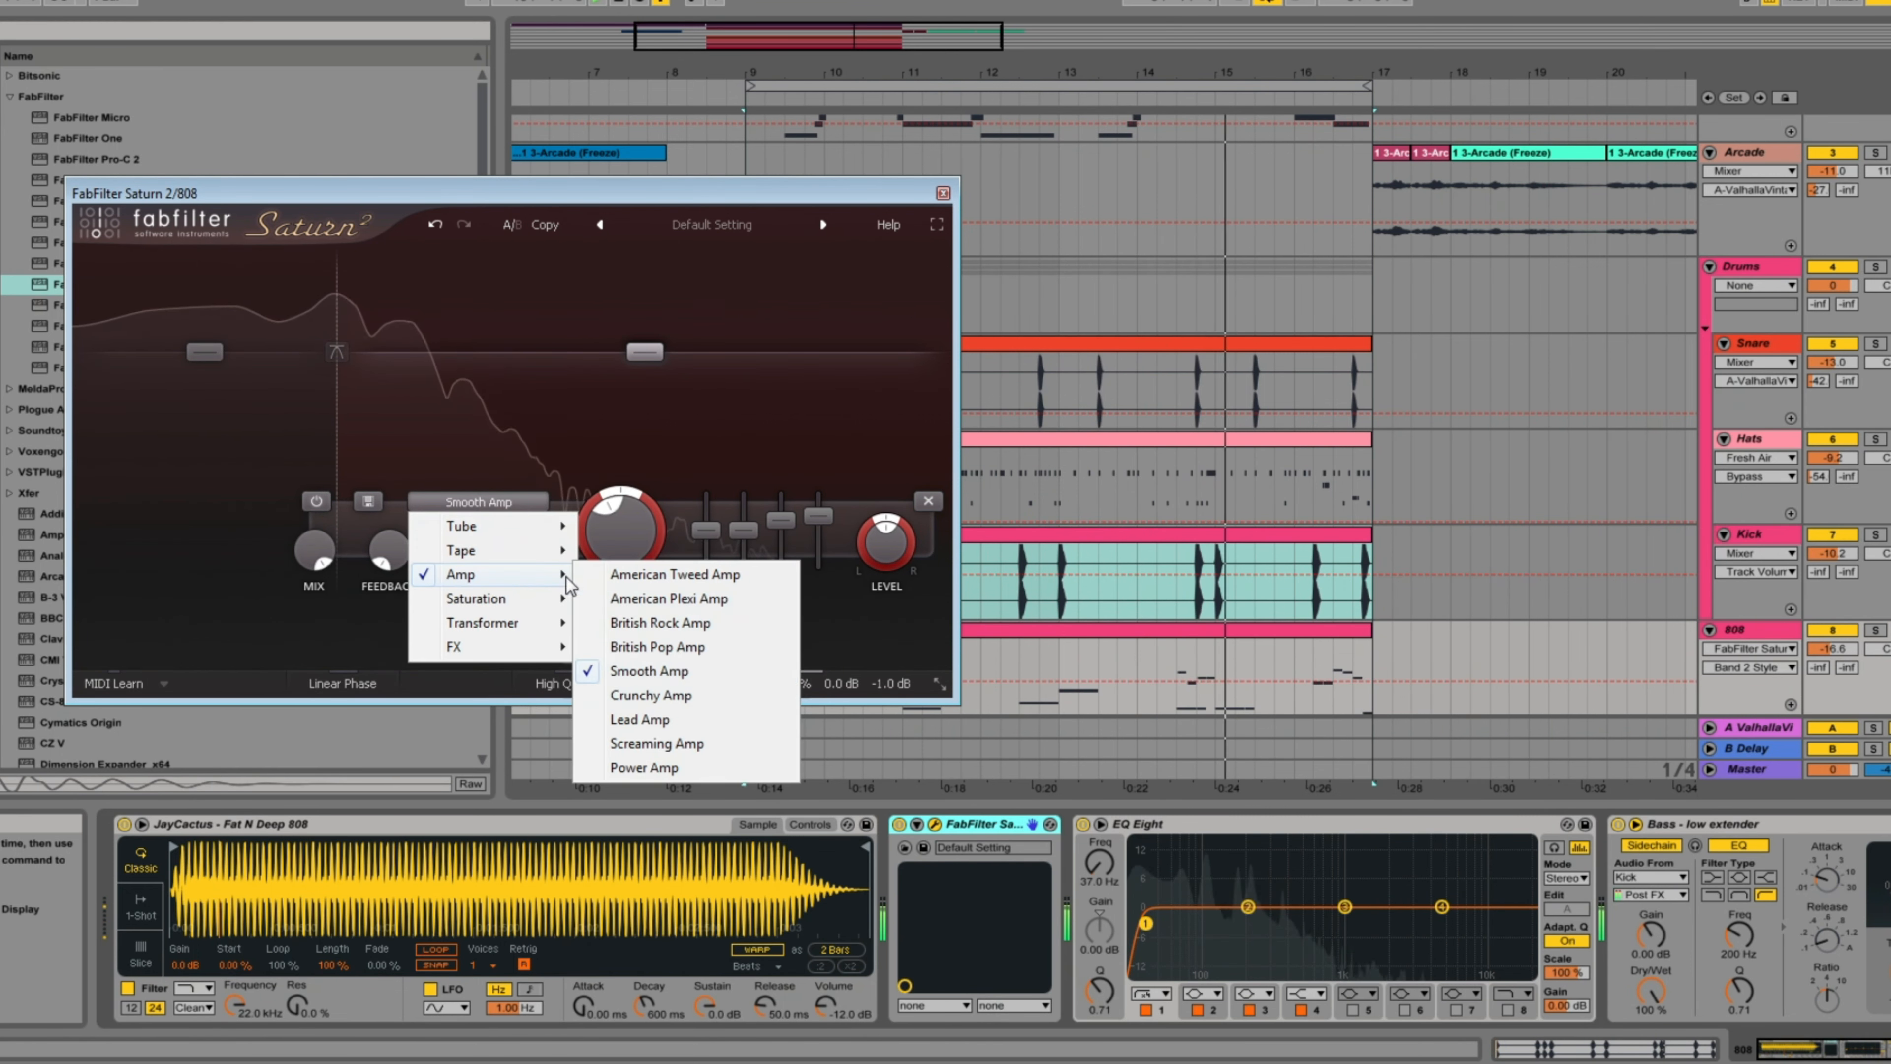
pyautogui.click(649, 695)
pyautogui.click(514, 502)
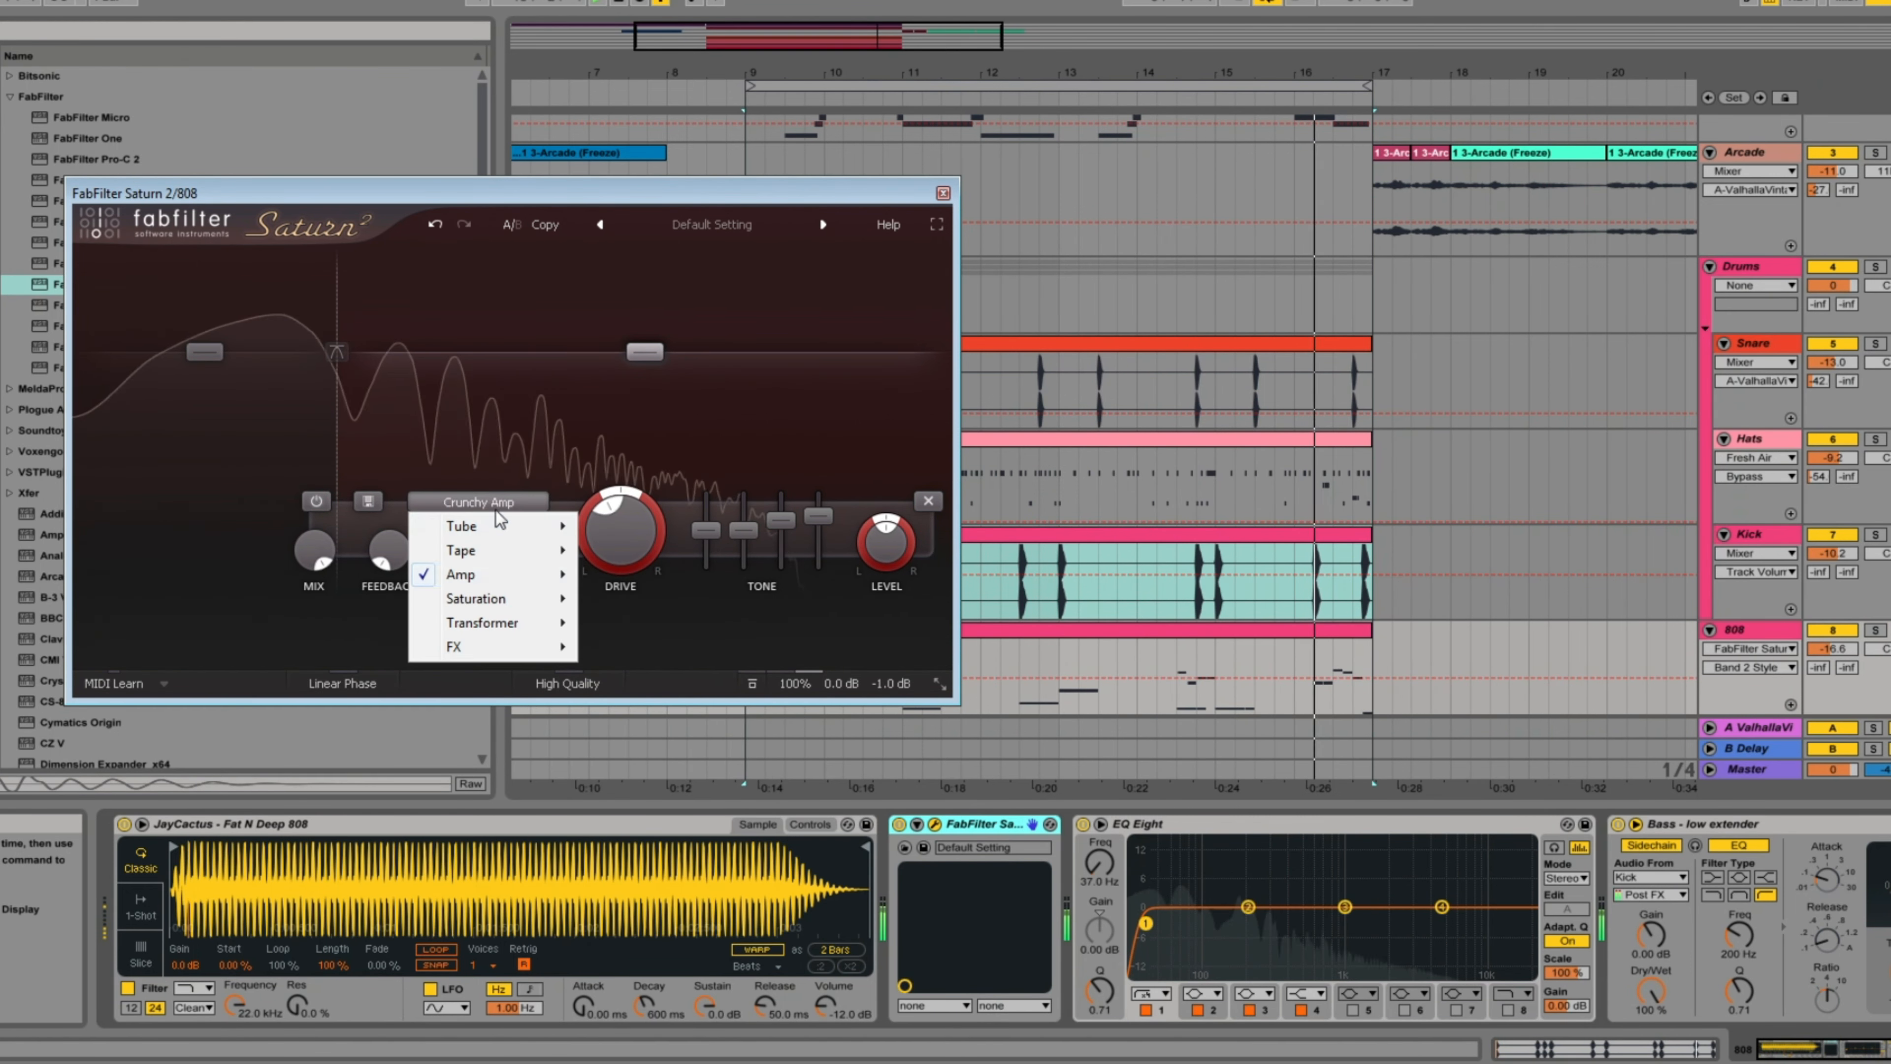
pyautogui.moveTo(525, 574)
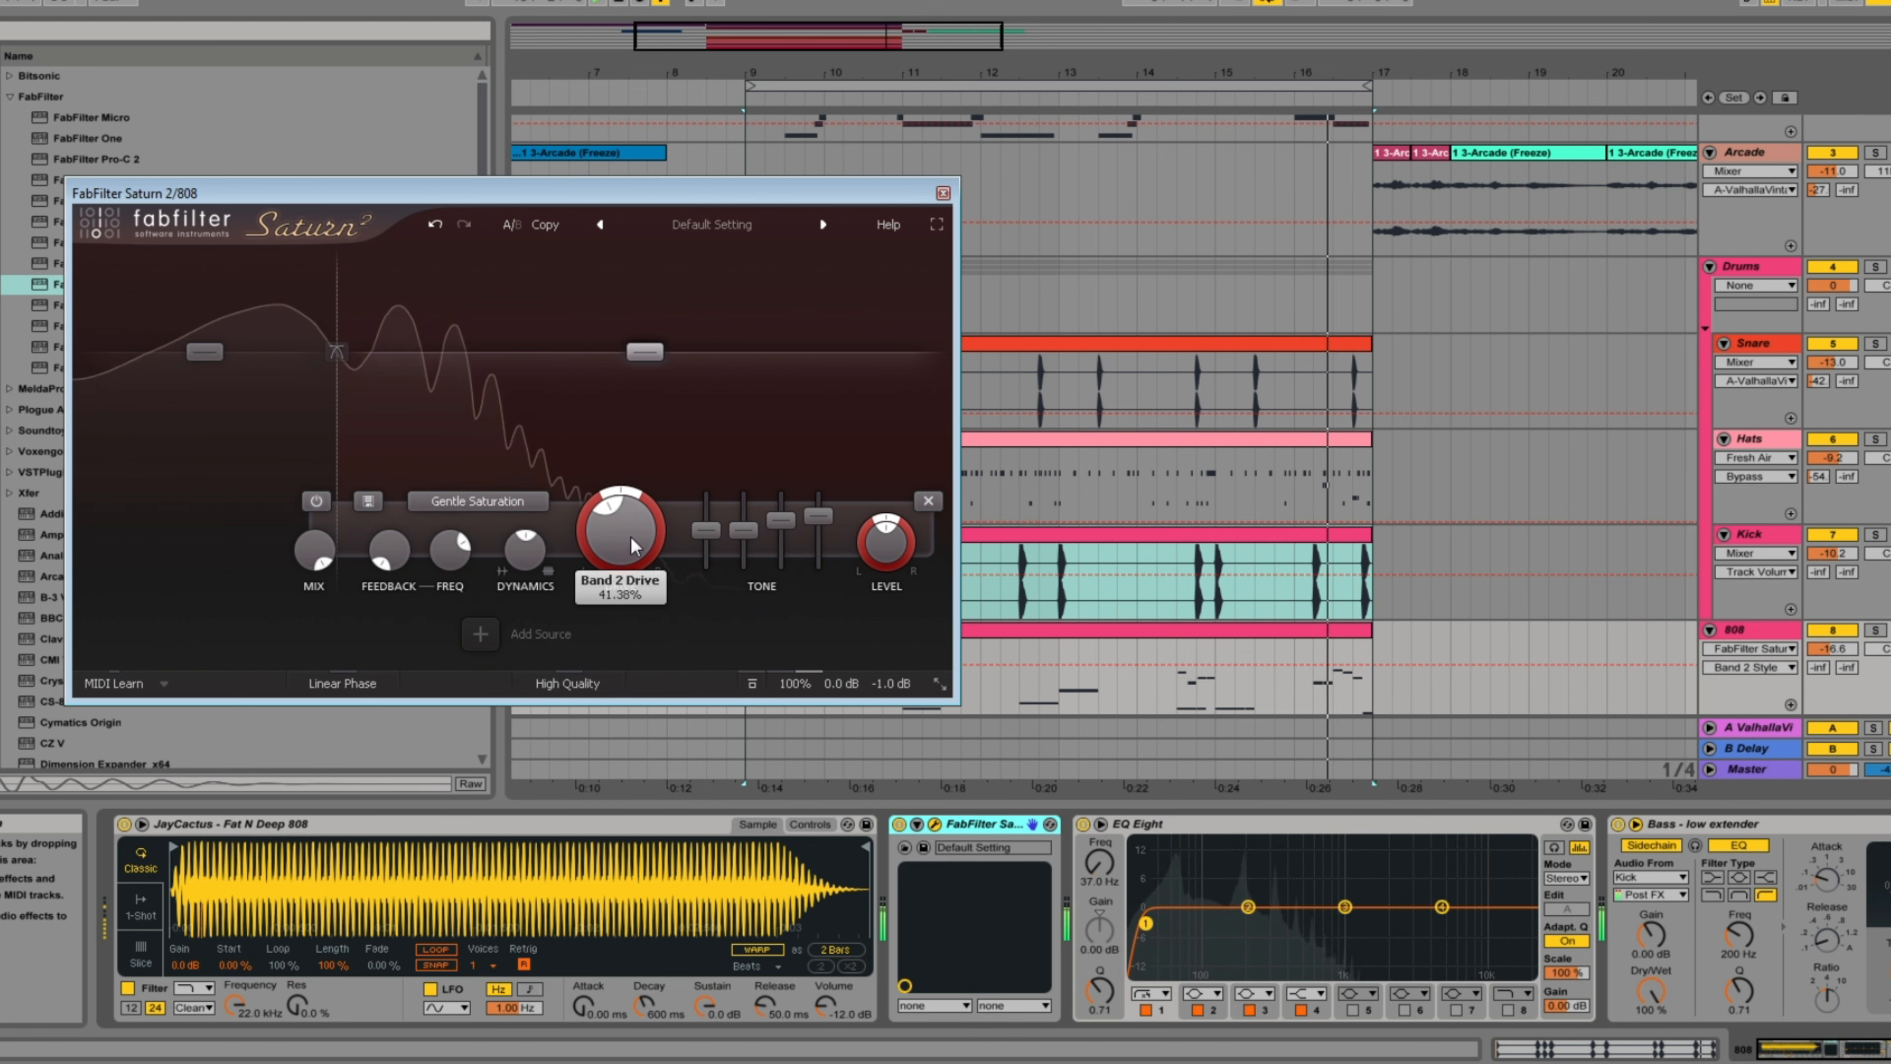
# Step: Increase band 2's drive, slightly boost its mid and bass tone, and close the Saturn window
pyautogui.moveTo(632, 535); pyautogui.dragTo(644, 460)
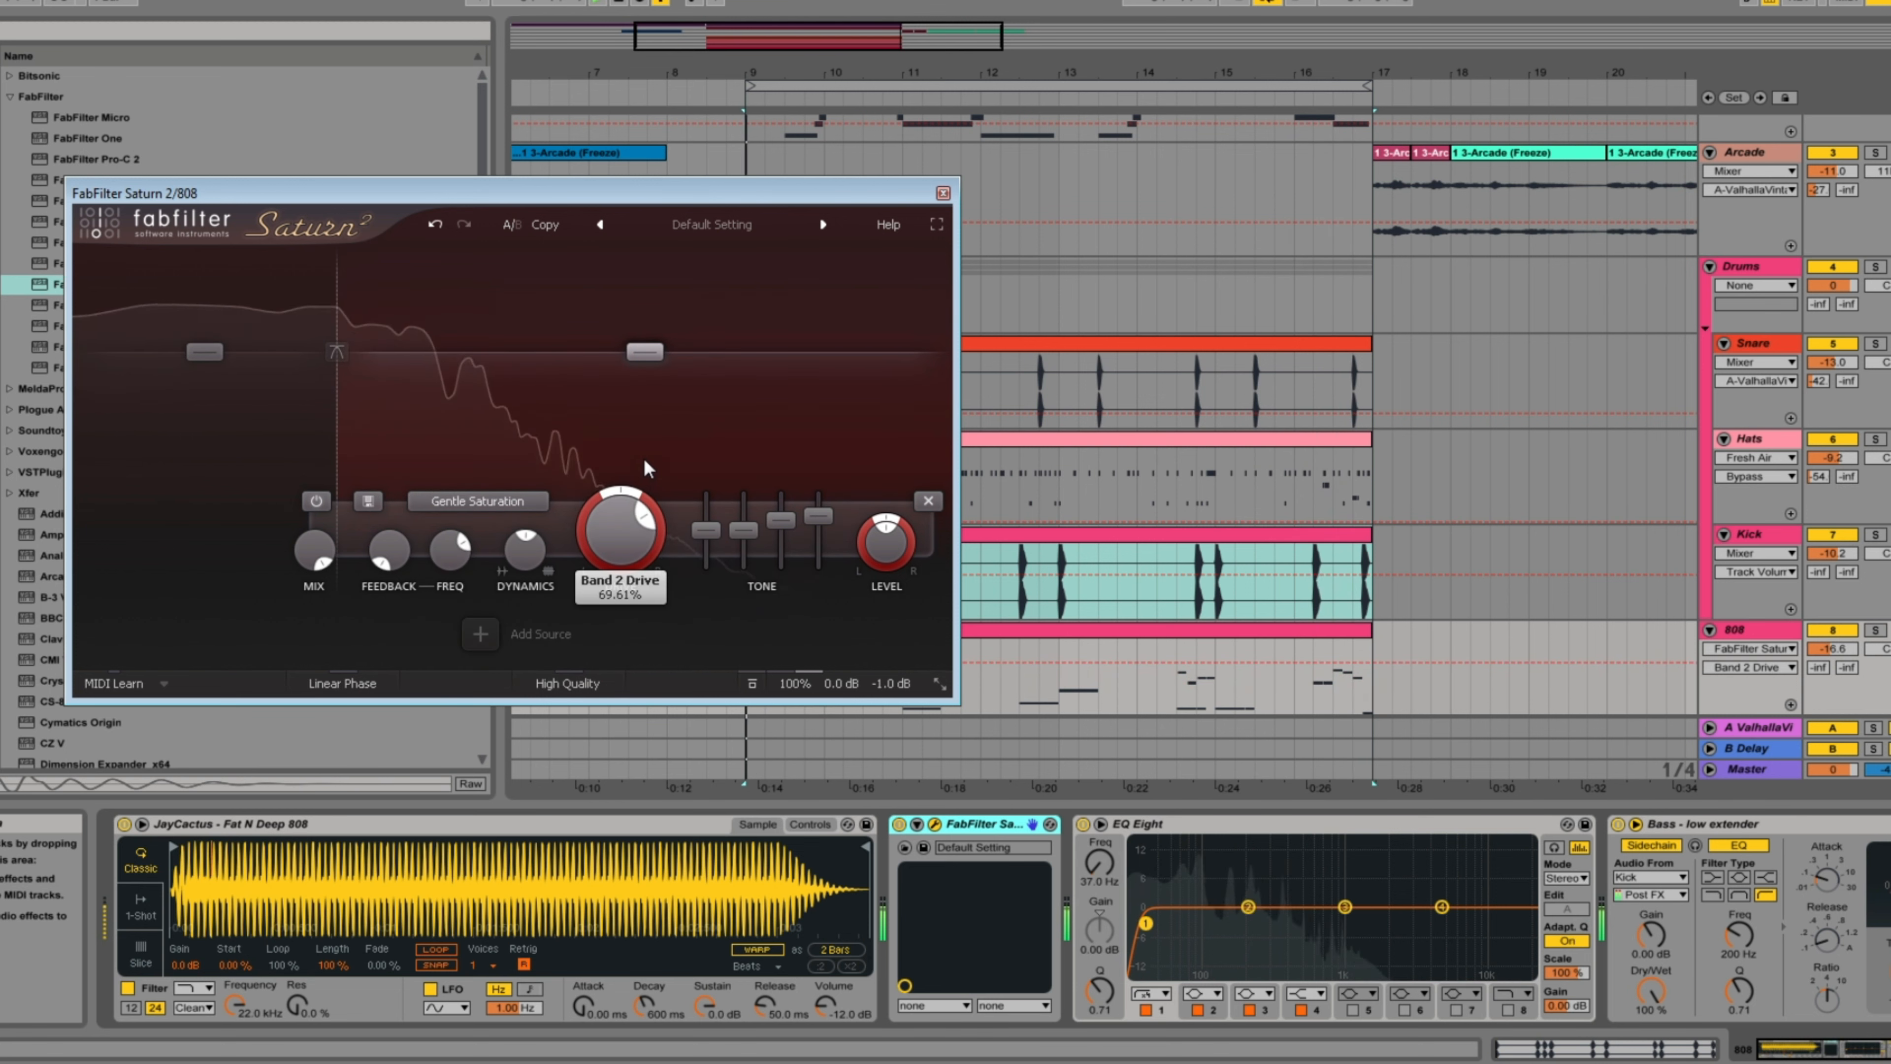
pyautogui.click(748, 531)
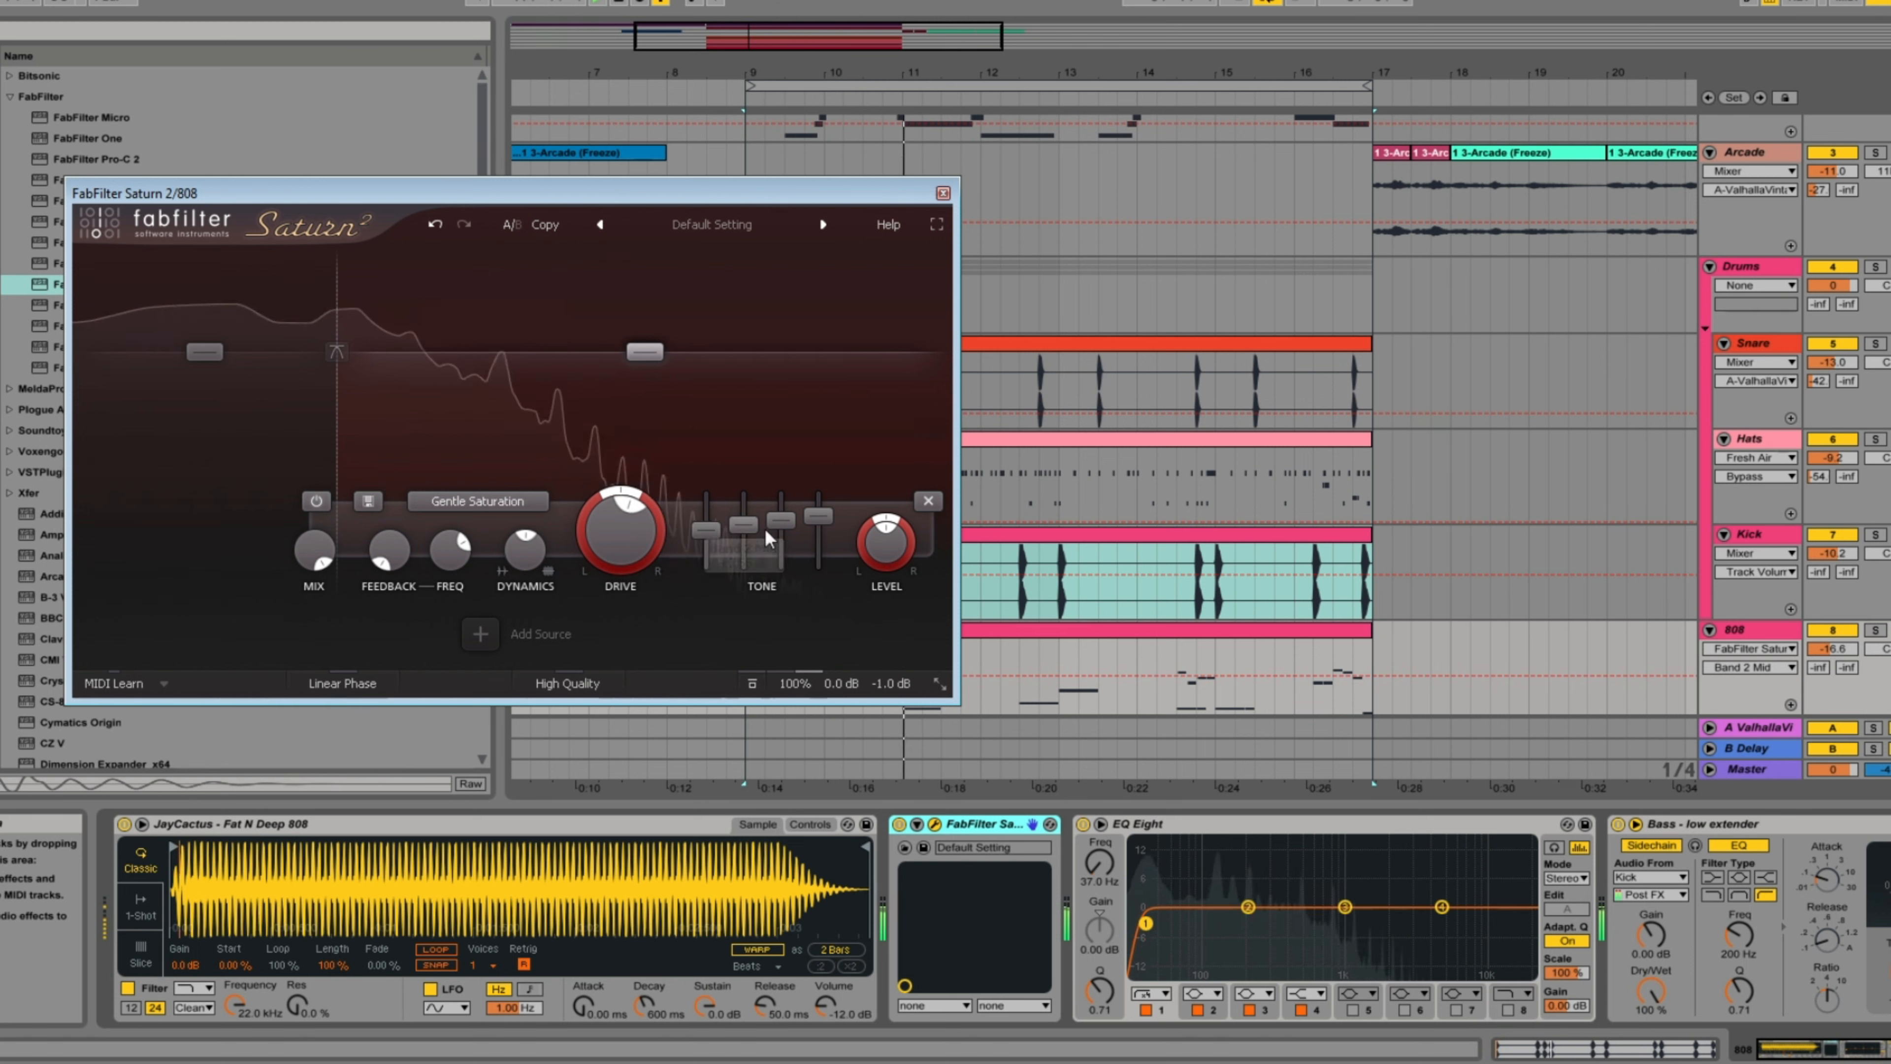
pyautogui.moveTo(719, 533); pyautogui.dragTo(719, 529)
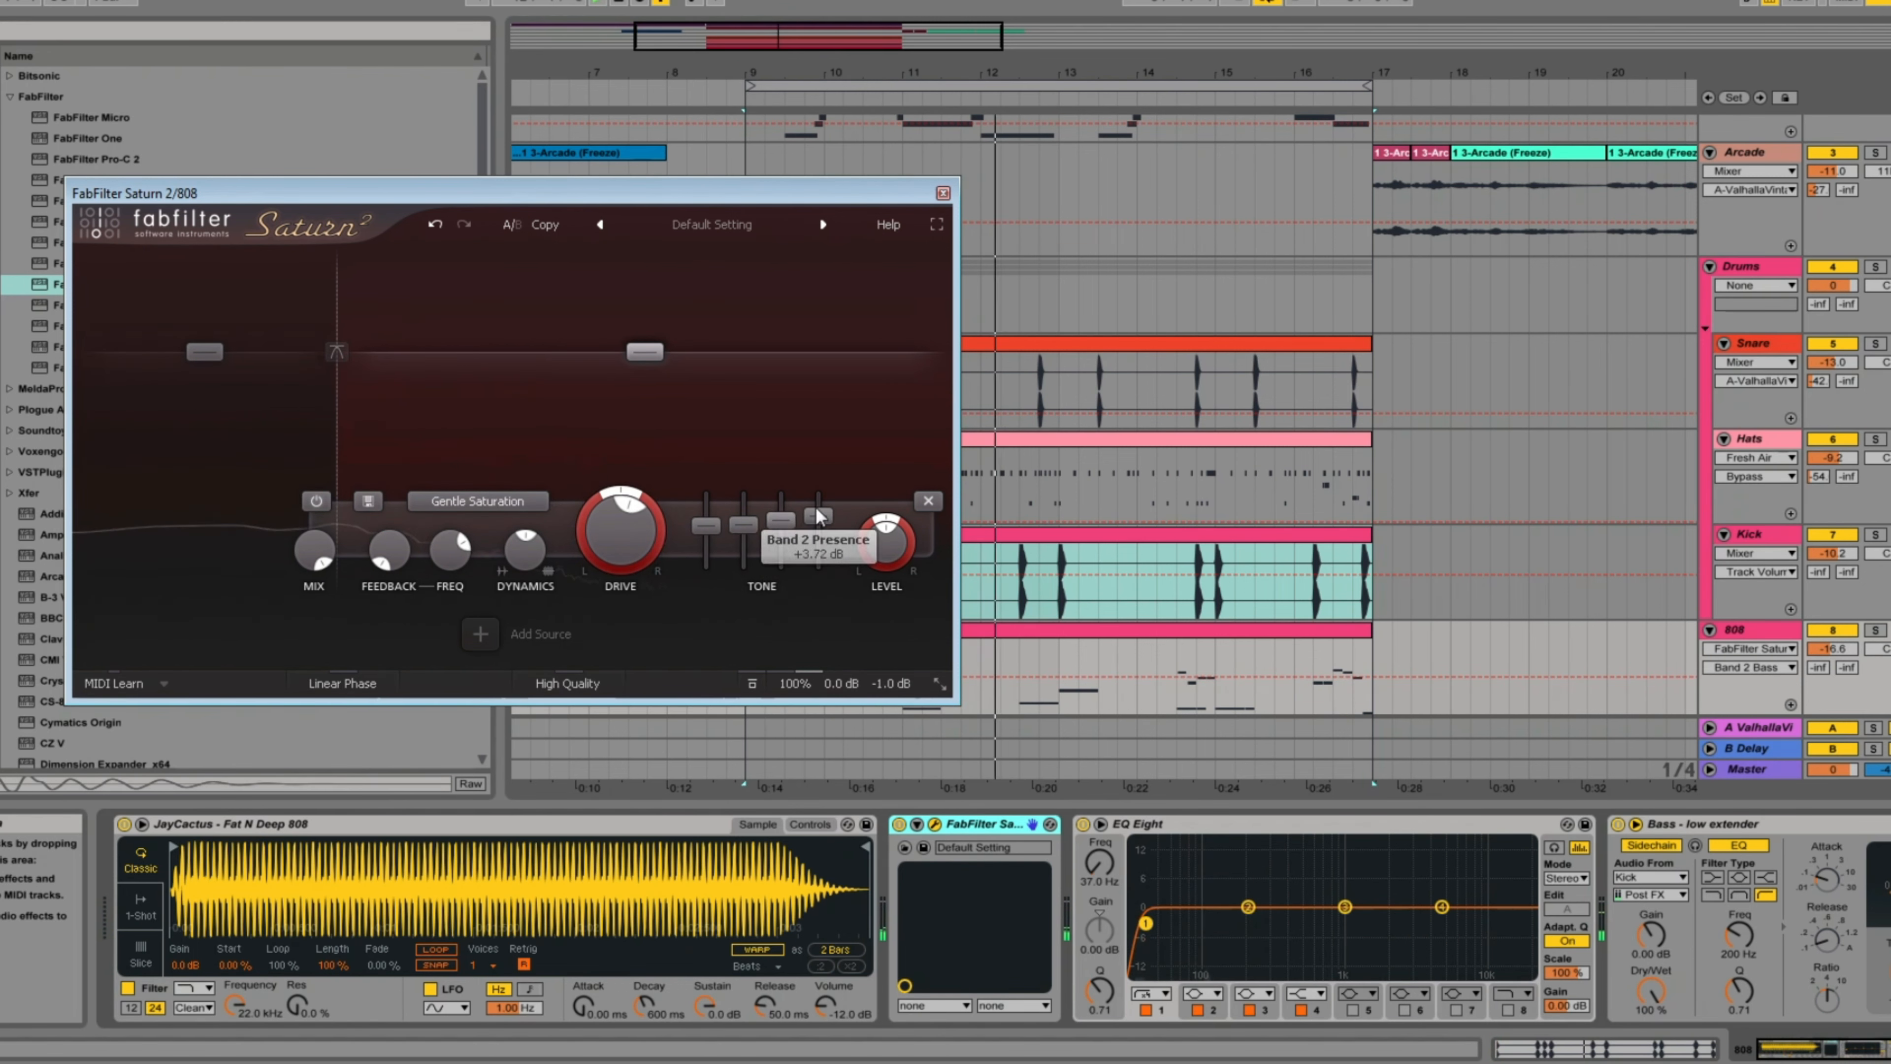
pyautogui.click(943, 194)
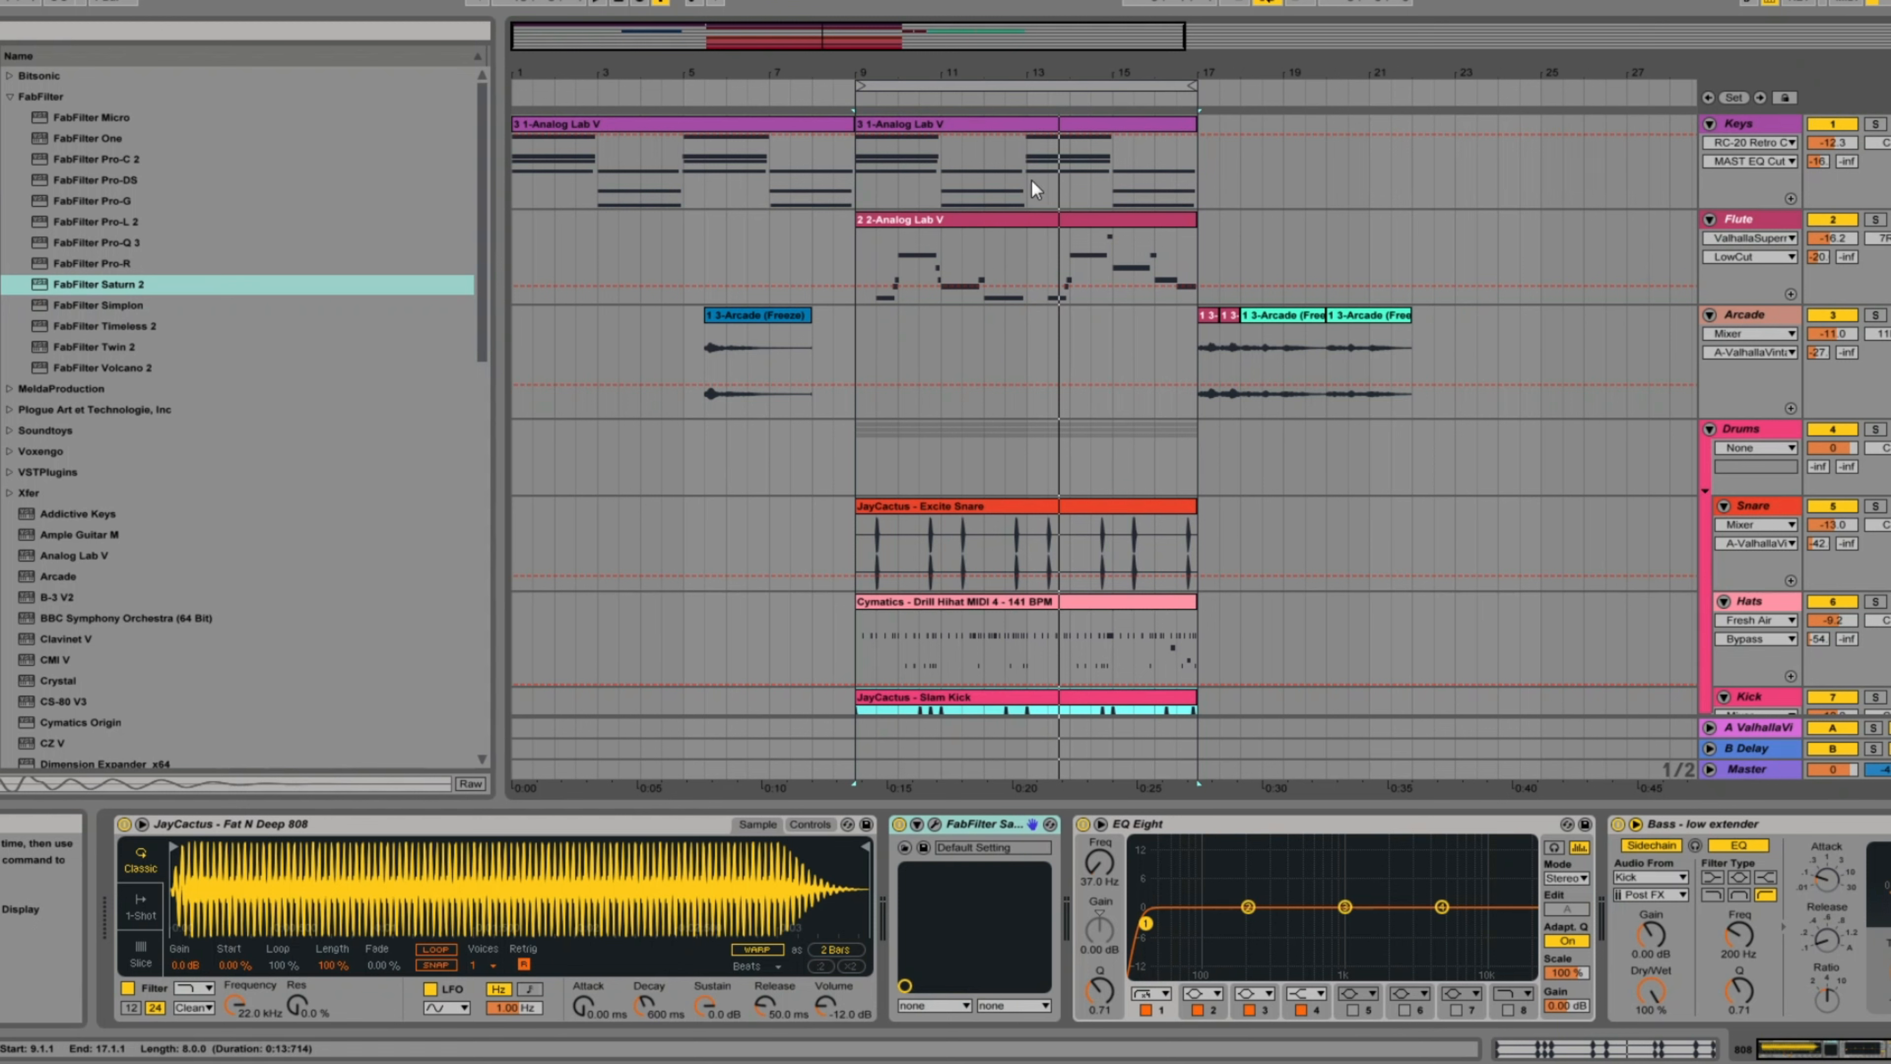
# Step: Duplicate the keys, drum and 808 clips from bars 9–17 to bars 17–25 and loop the new section
pyautogui.click(989, 129)
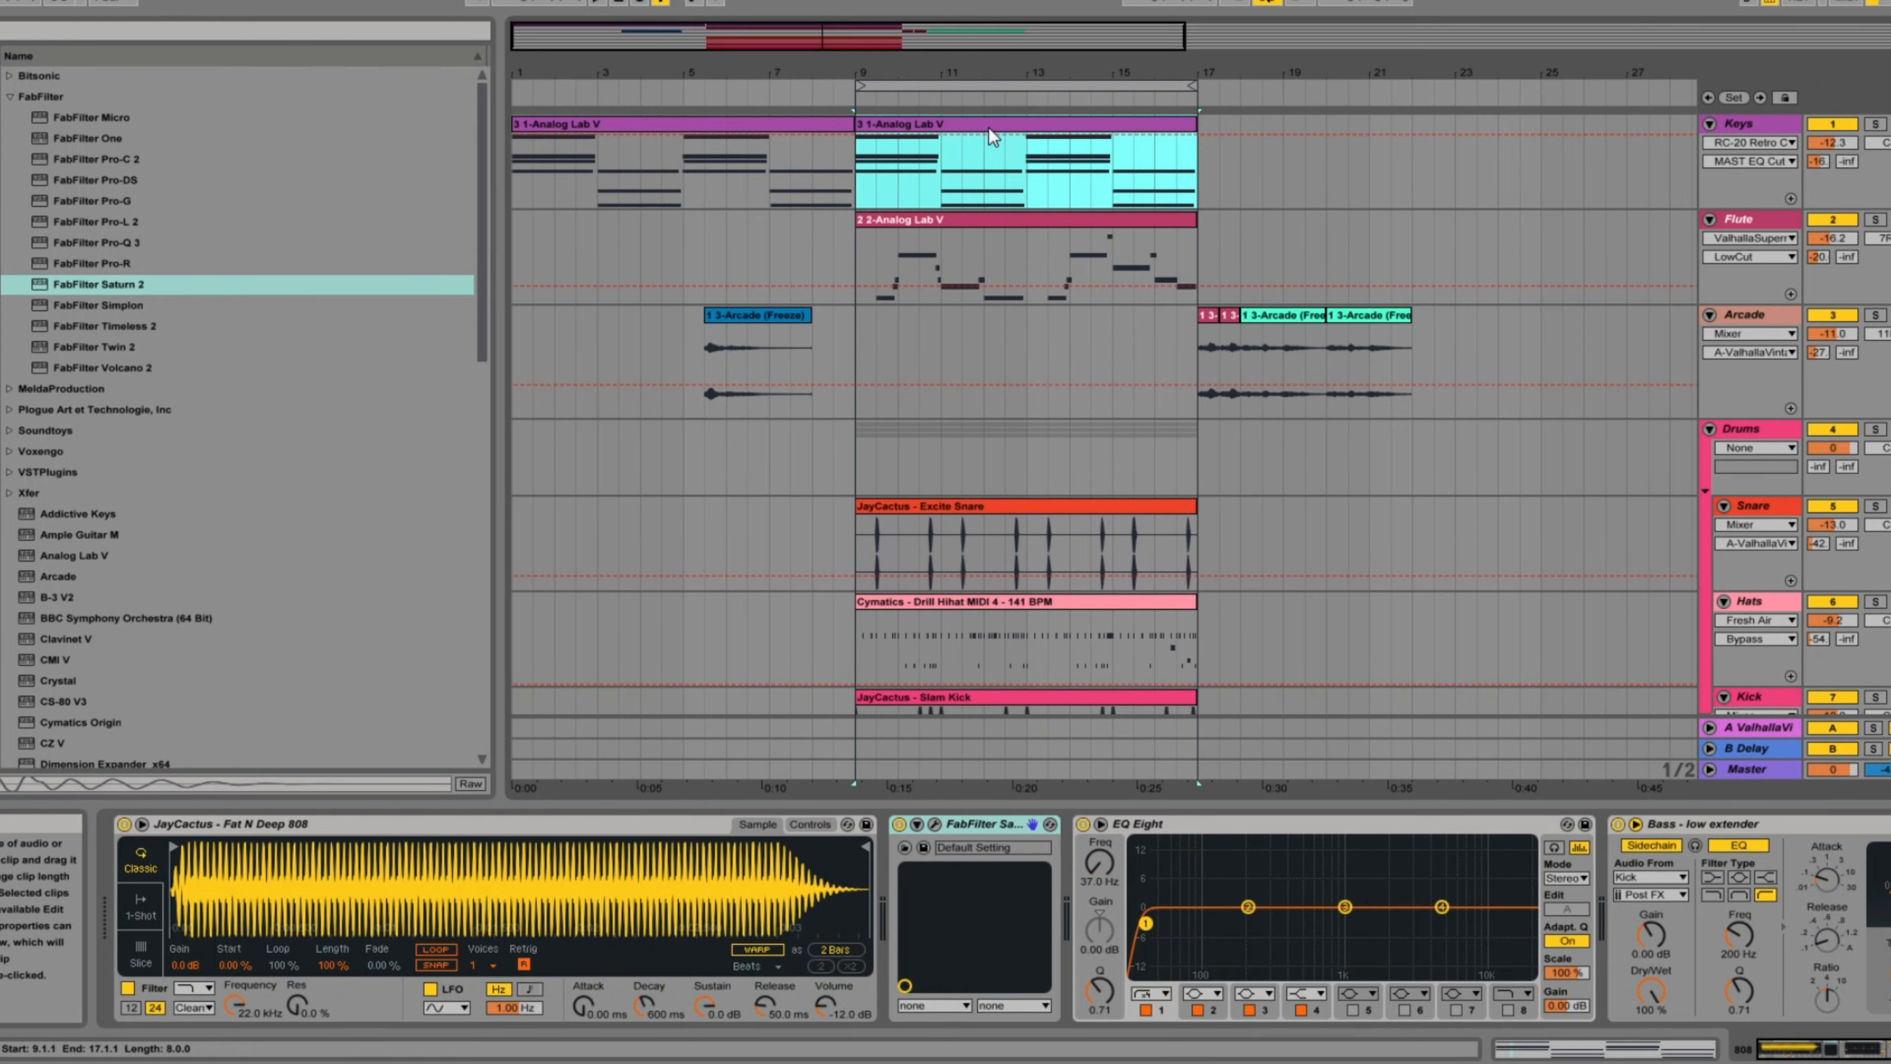
pyautogui.hotkey('ctrl', 'd')
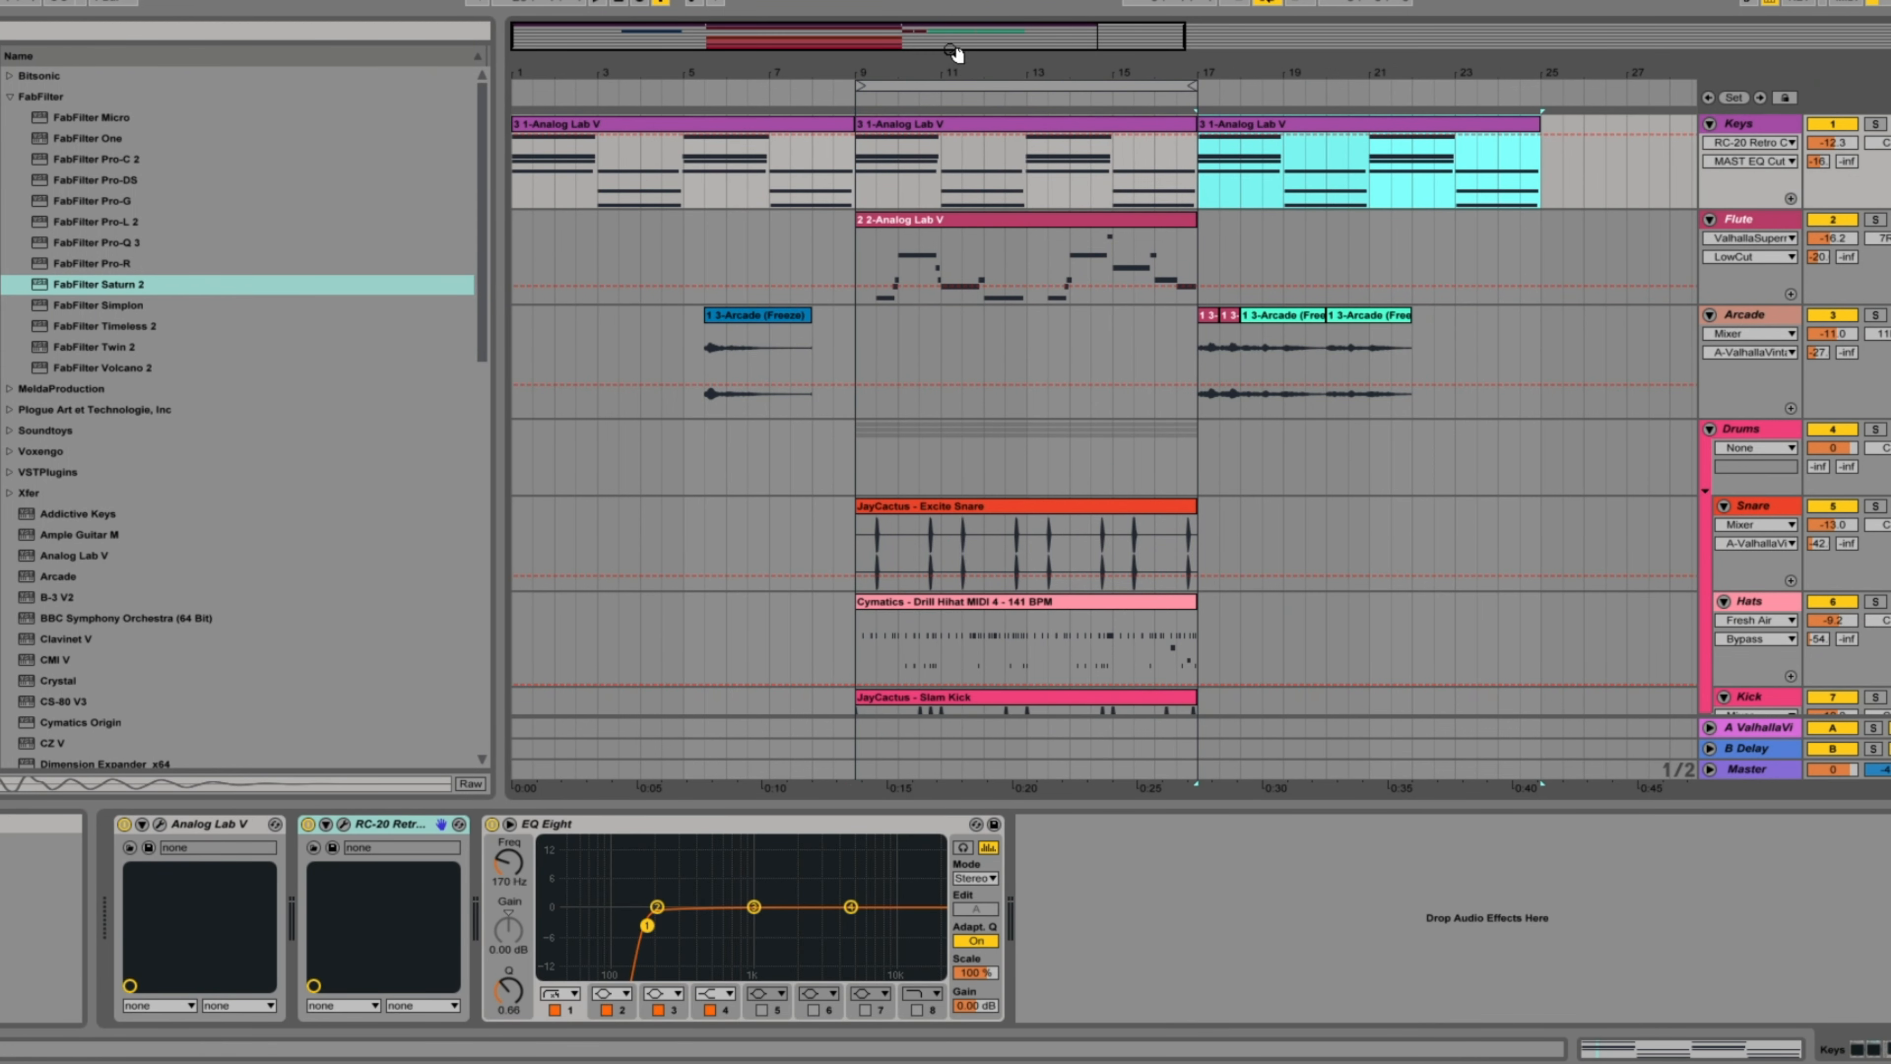
pyautogui.scroll(-3, 1052, 354)
pyautogui.moveTo(1202, 647); pyautogui.dragTo(852, 408)
pyautogui.hotkey('ctrl', 'd')
pyautogui.scroll(4, 1221, 334)
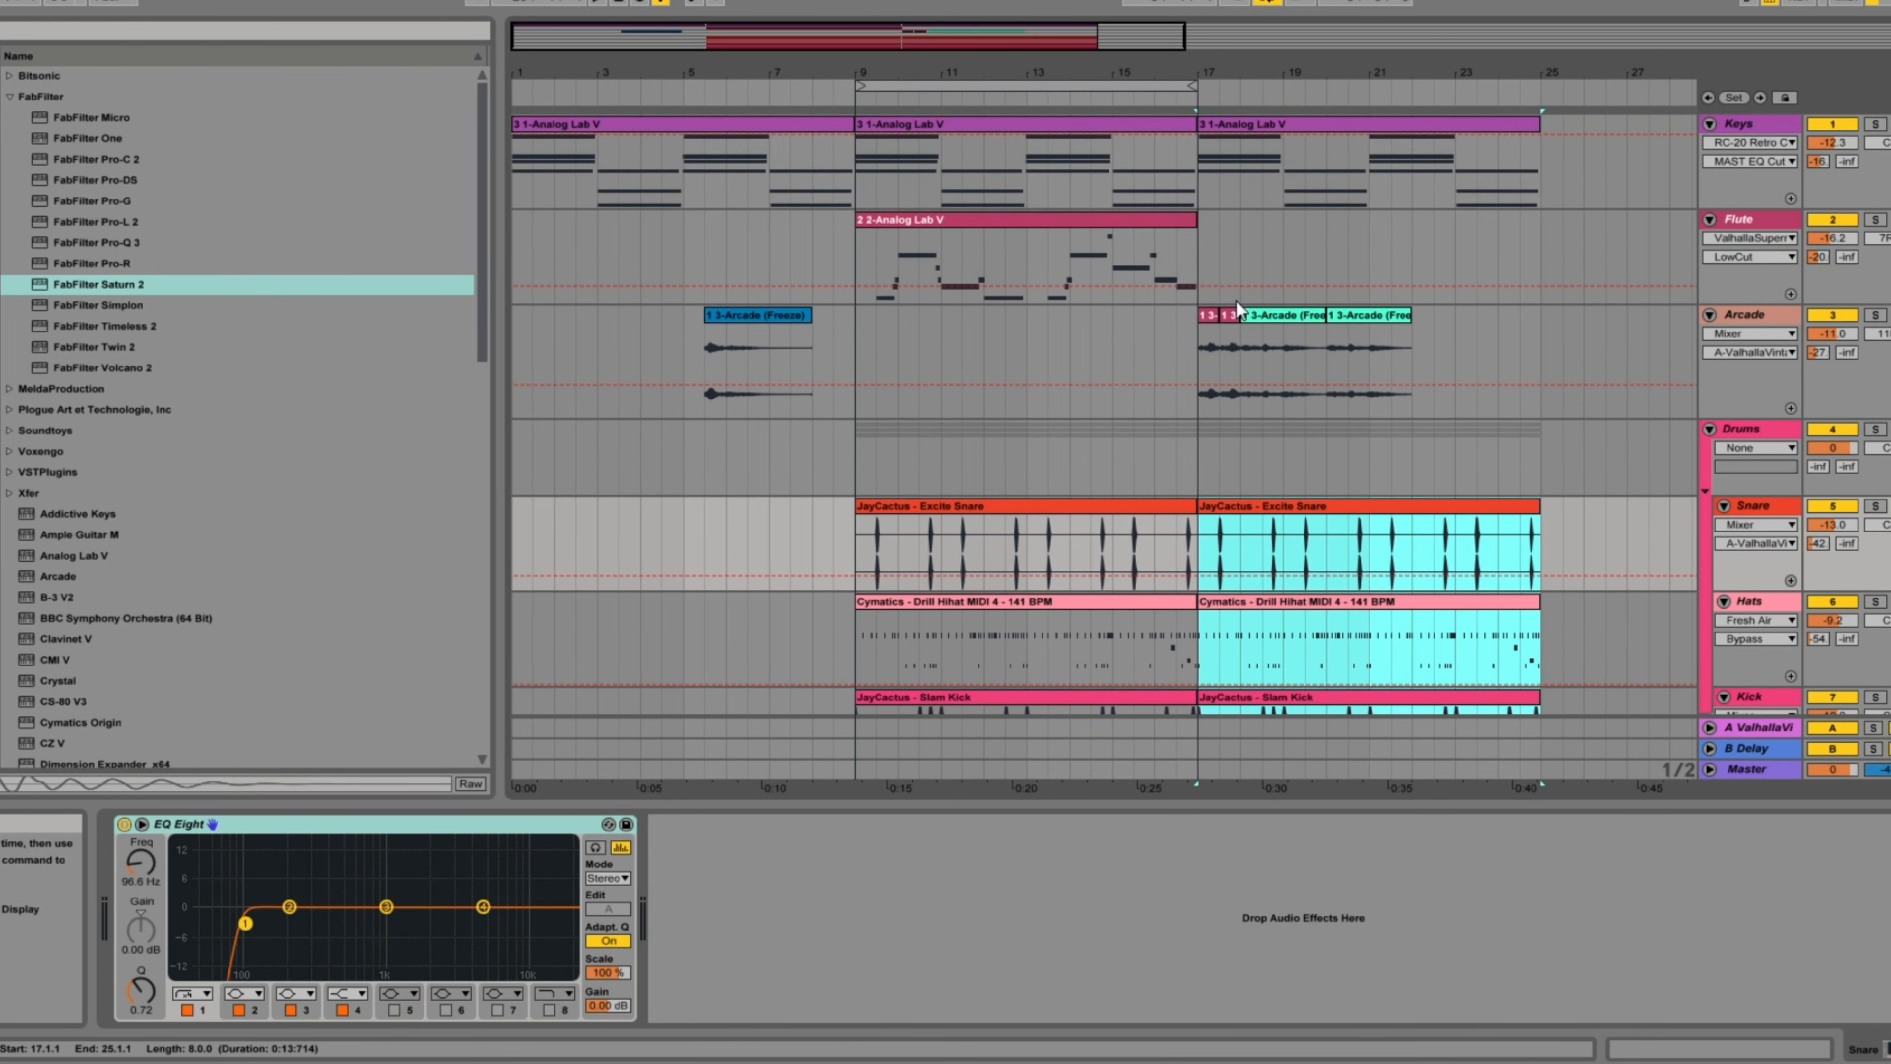
pyautogui.hotkey('ctrl', 'l')
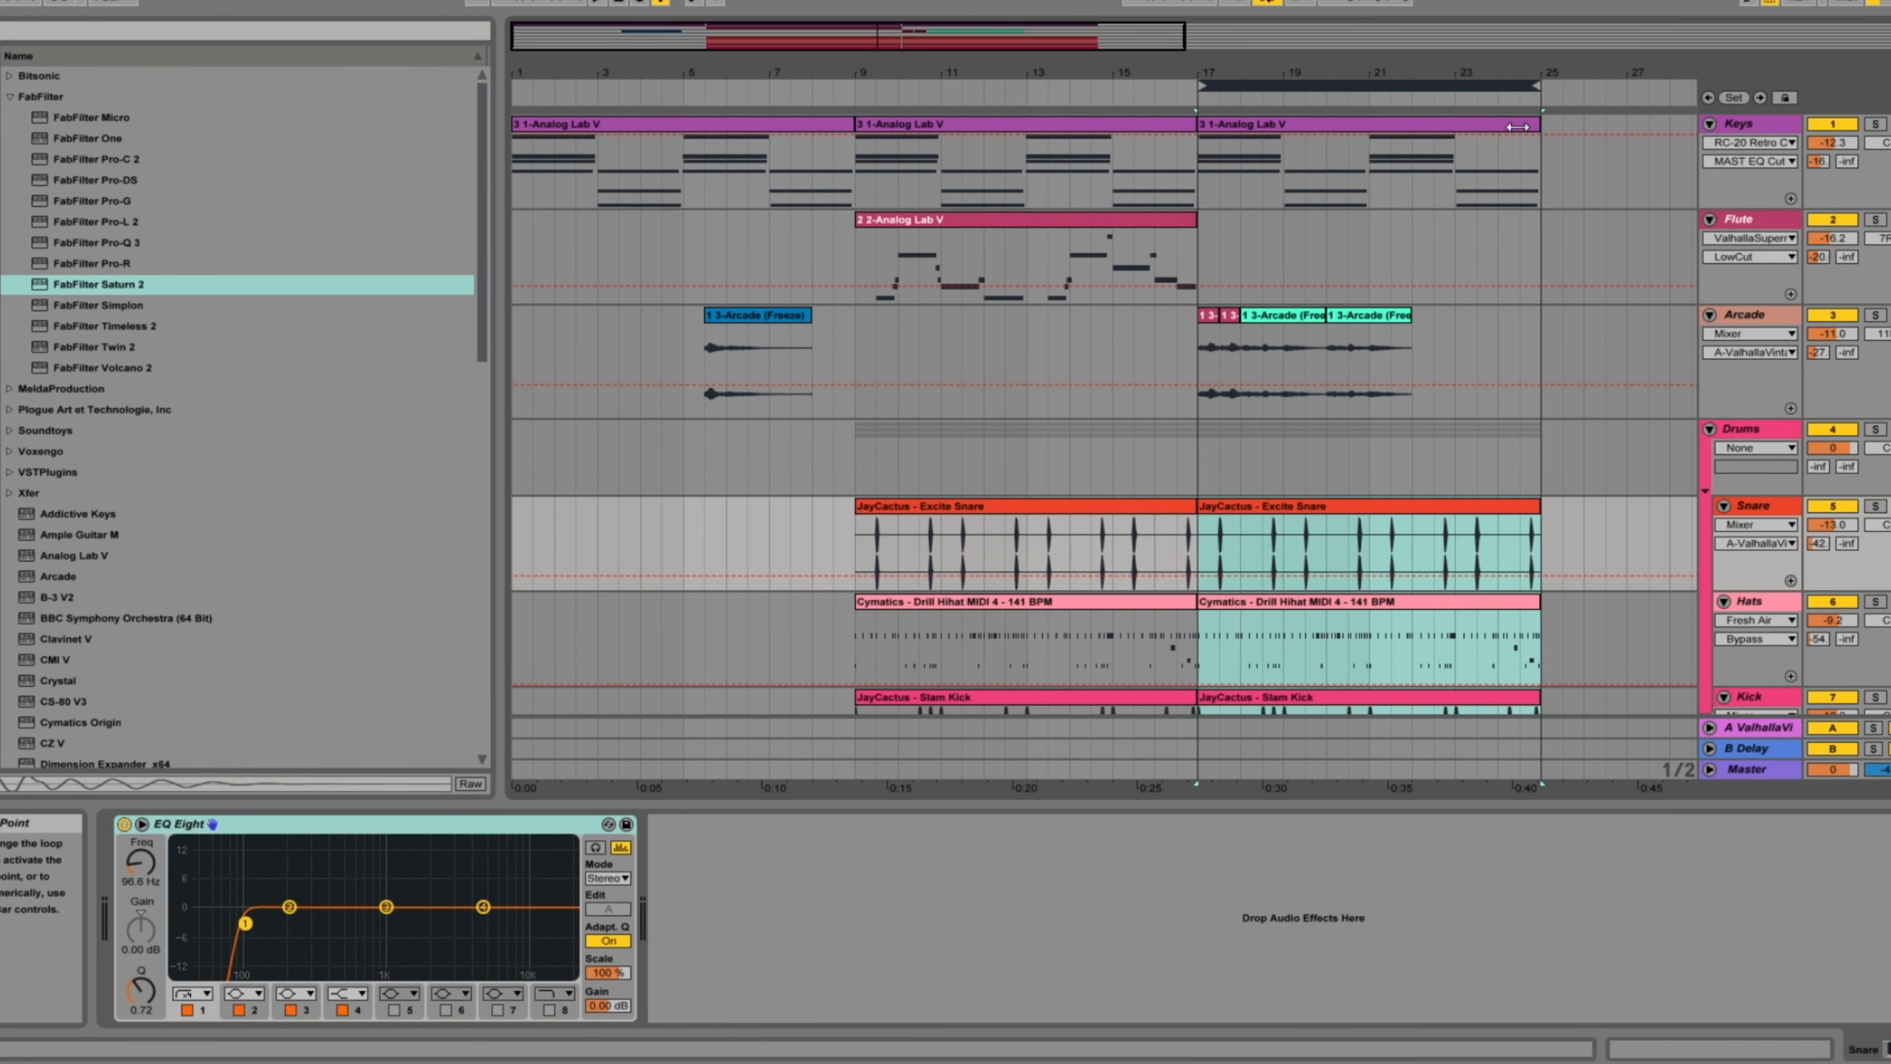
pyautogui.moveTo(1102, 41); pyautogui.dragTo(1101, 108)
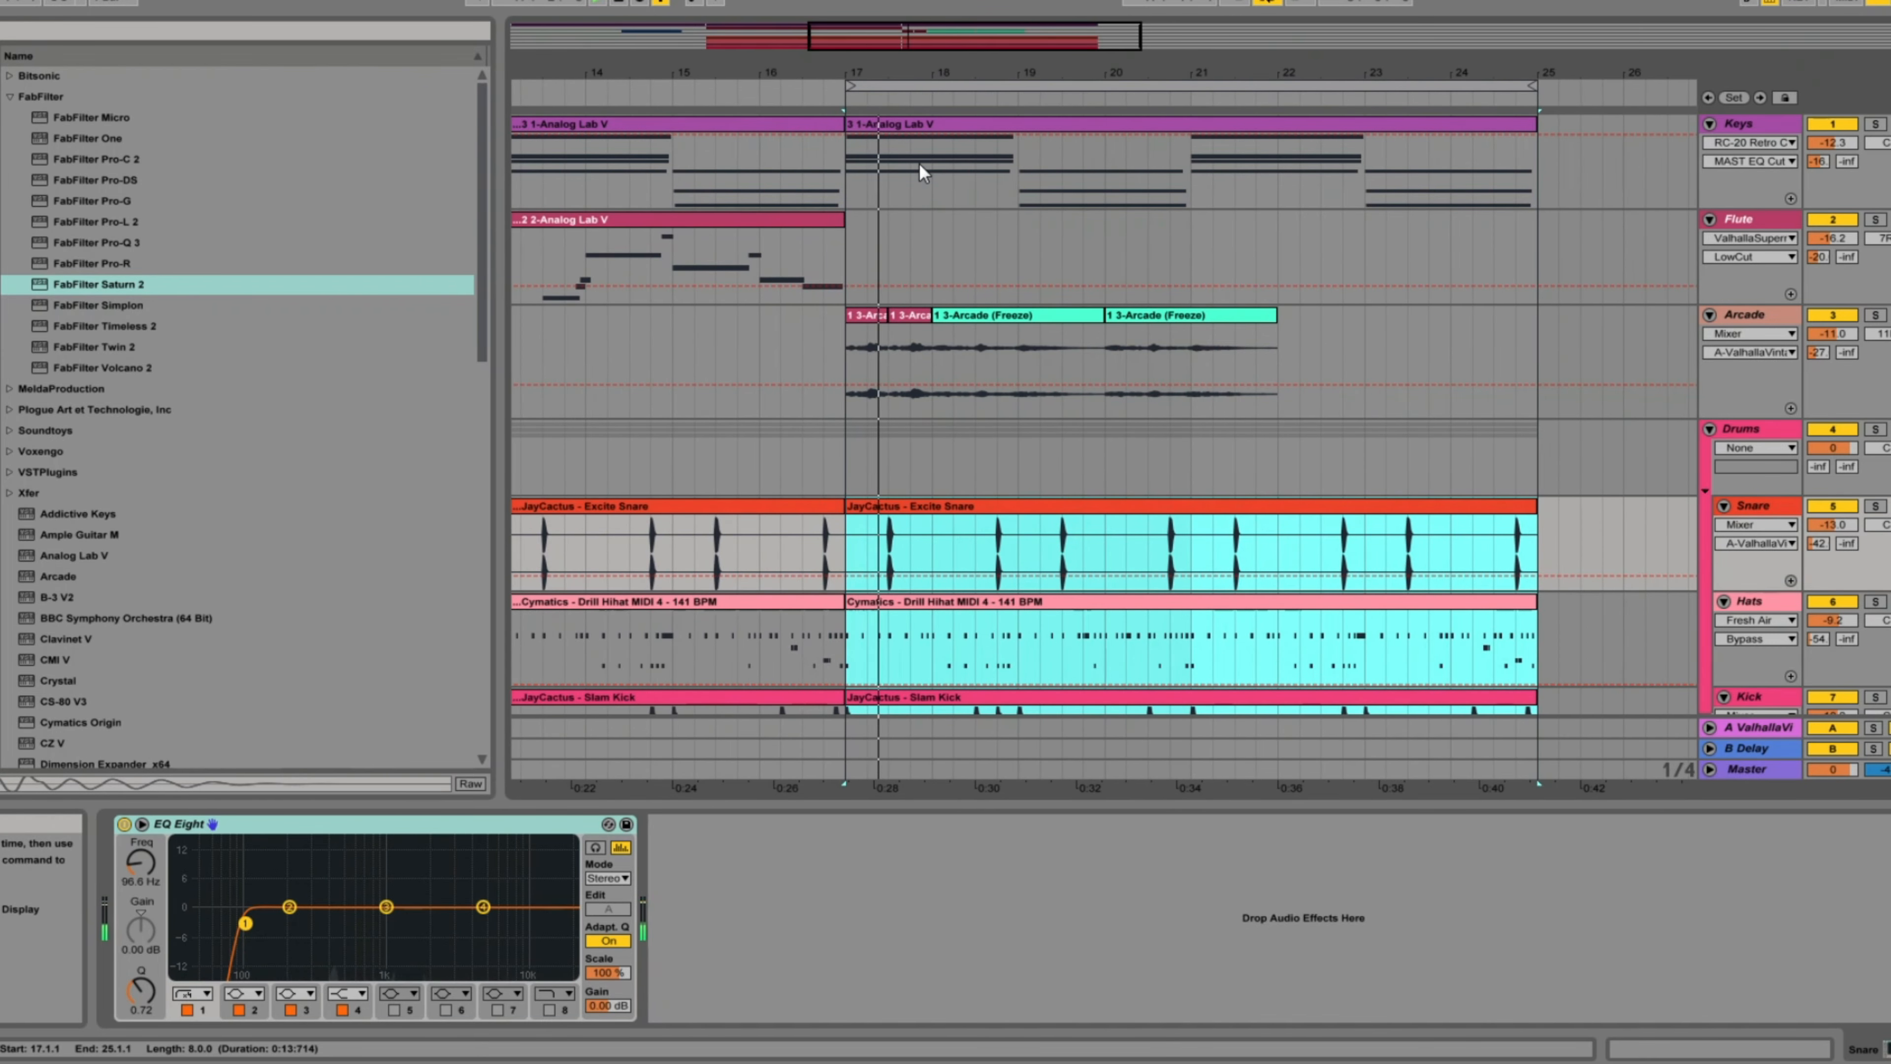
# Step: Set filter 3 of the Arcade track's EQ Eight to a low cut at 501 Hz
pyautogui.click(978, 314)
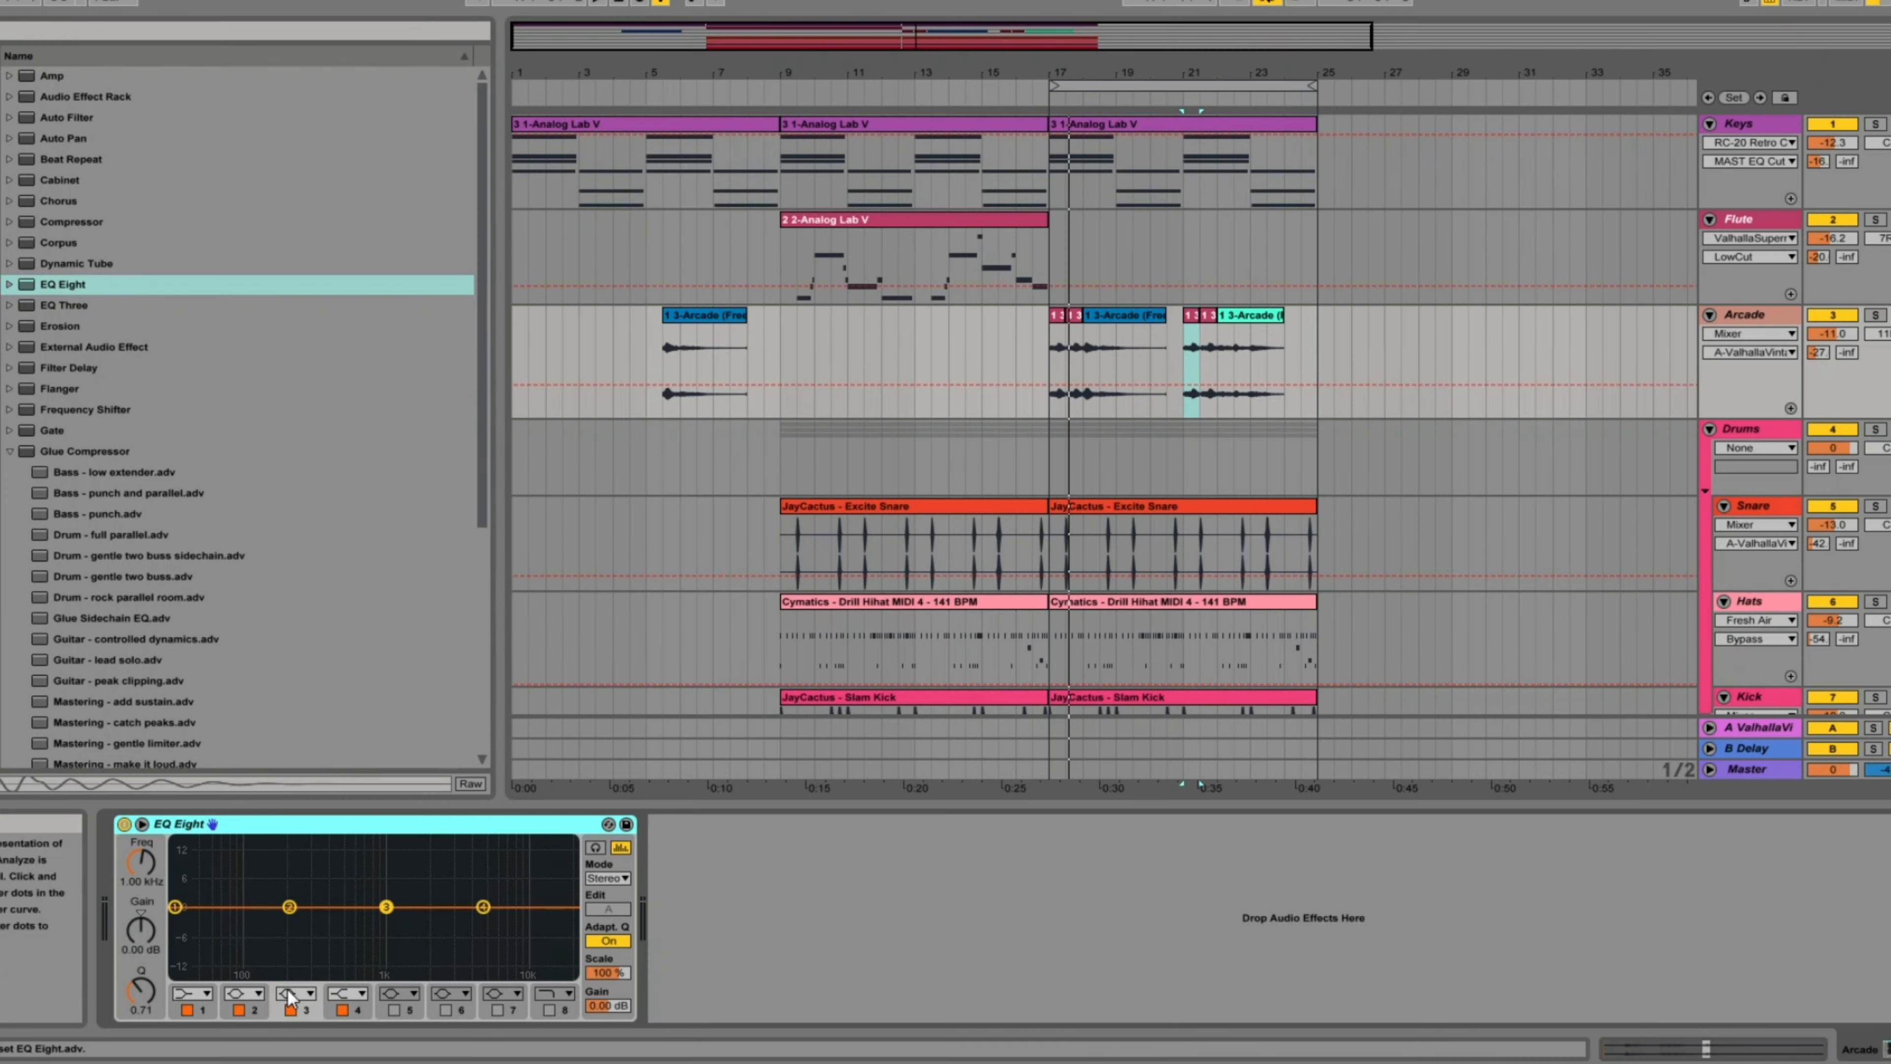
pyautogui.click(296, 993)
pyautogui.click(291, 868)
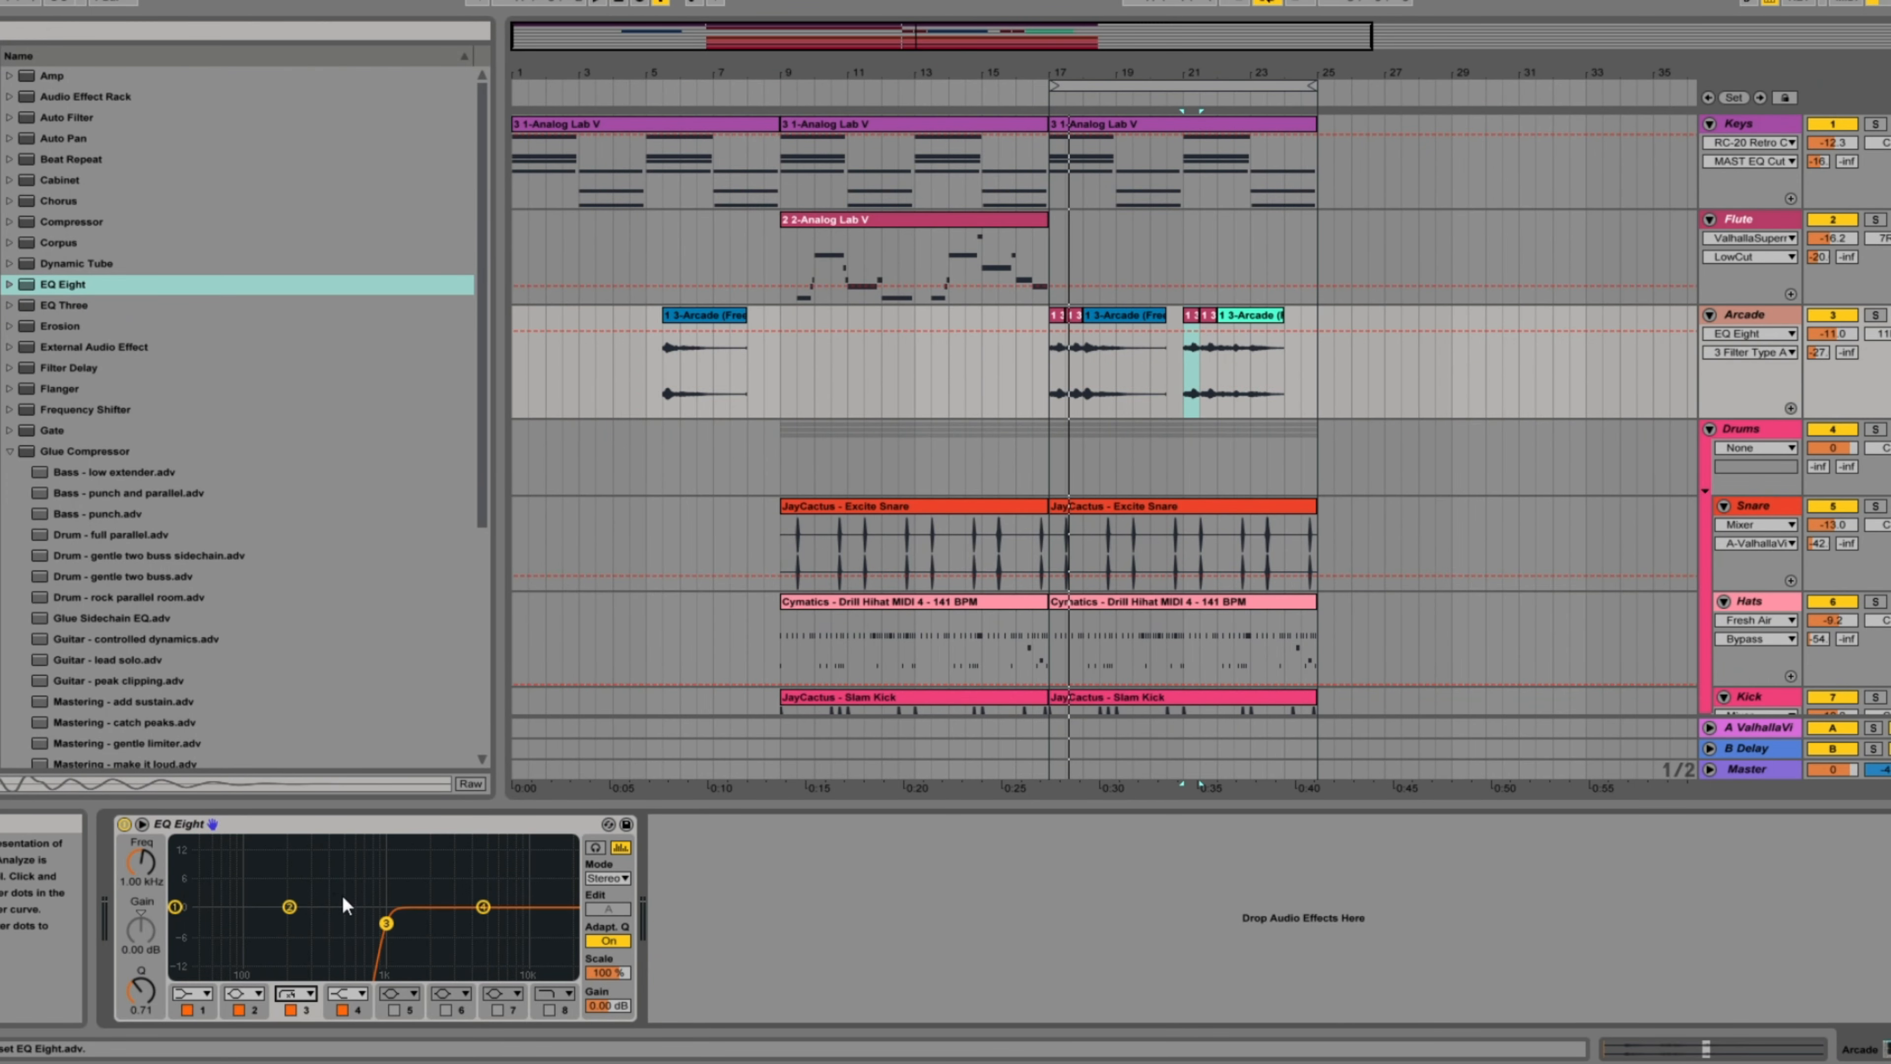
pyautogui.moveTo(384, 923); pyautogui.dragTo(344, 927)
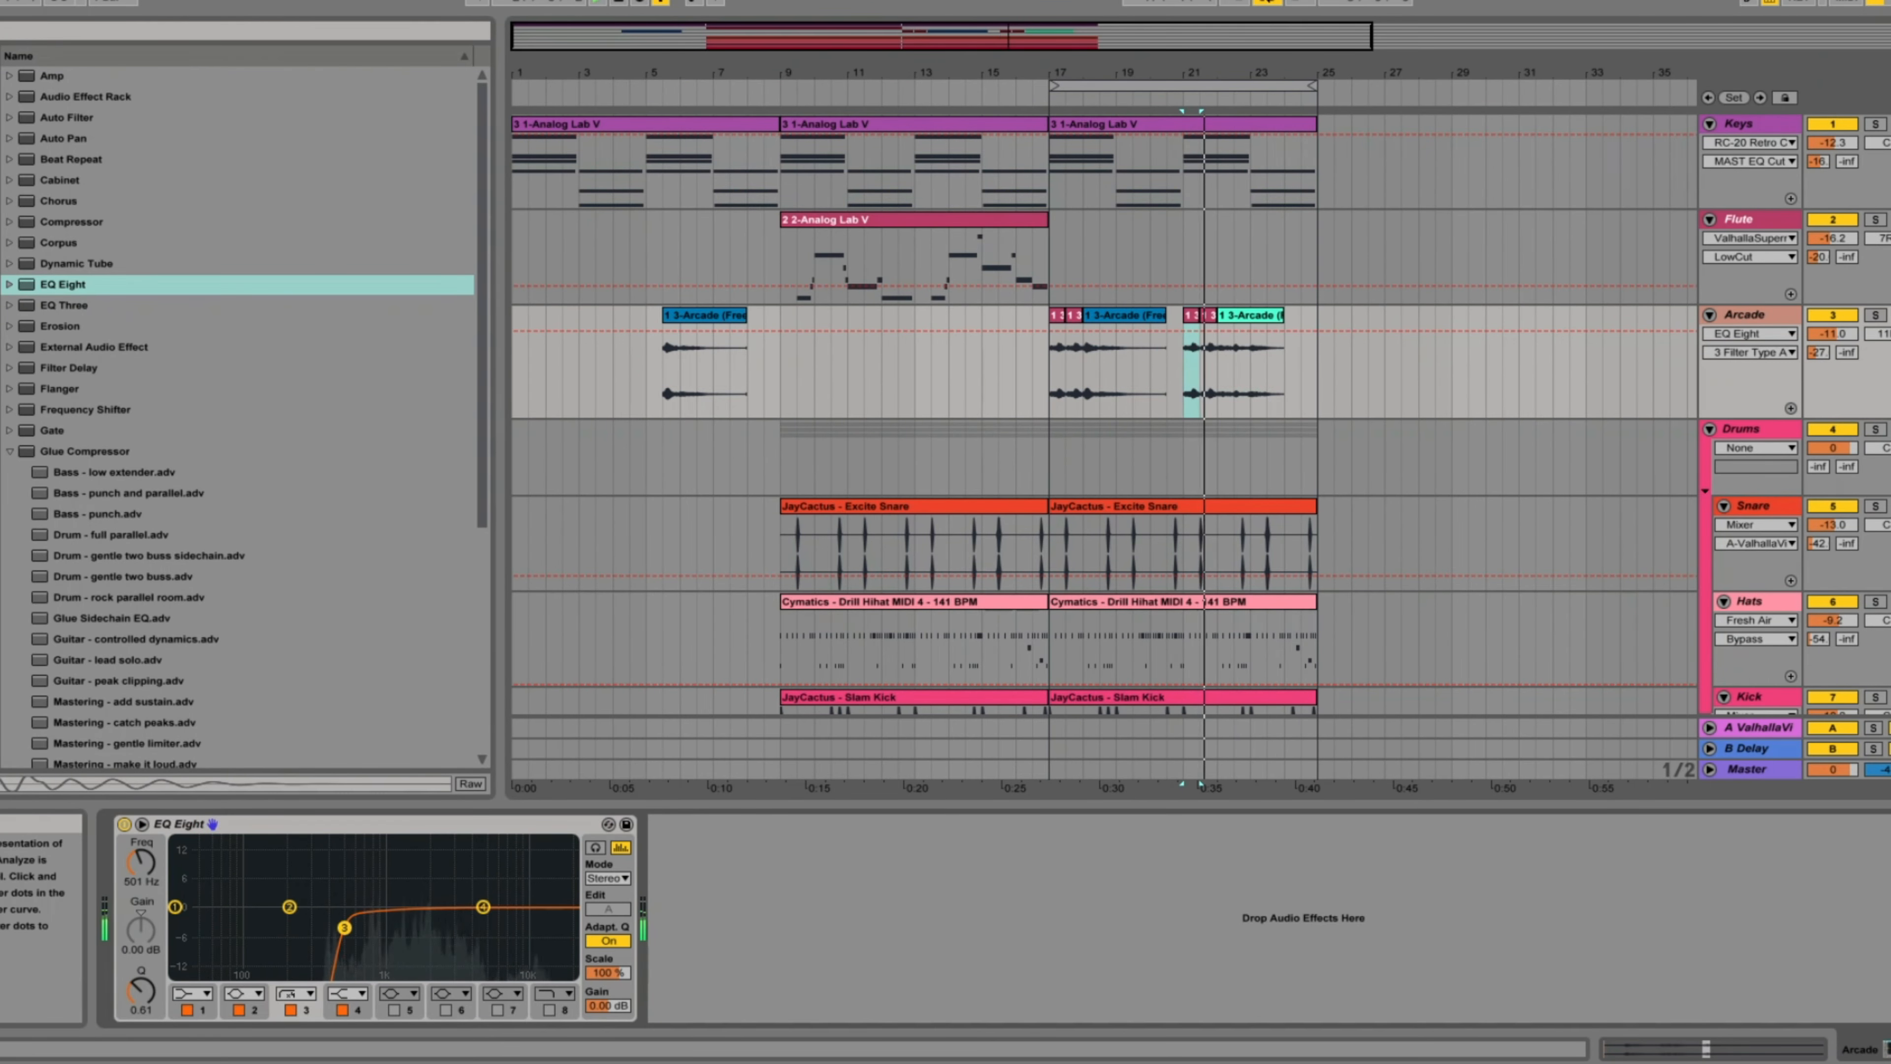
# Step: Insert ShaperBox 2 before the Arcade track's EQ Eight and try its Multipitcher and 2x speed change presets
pyautogui.scroll(-20, 278, 654)
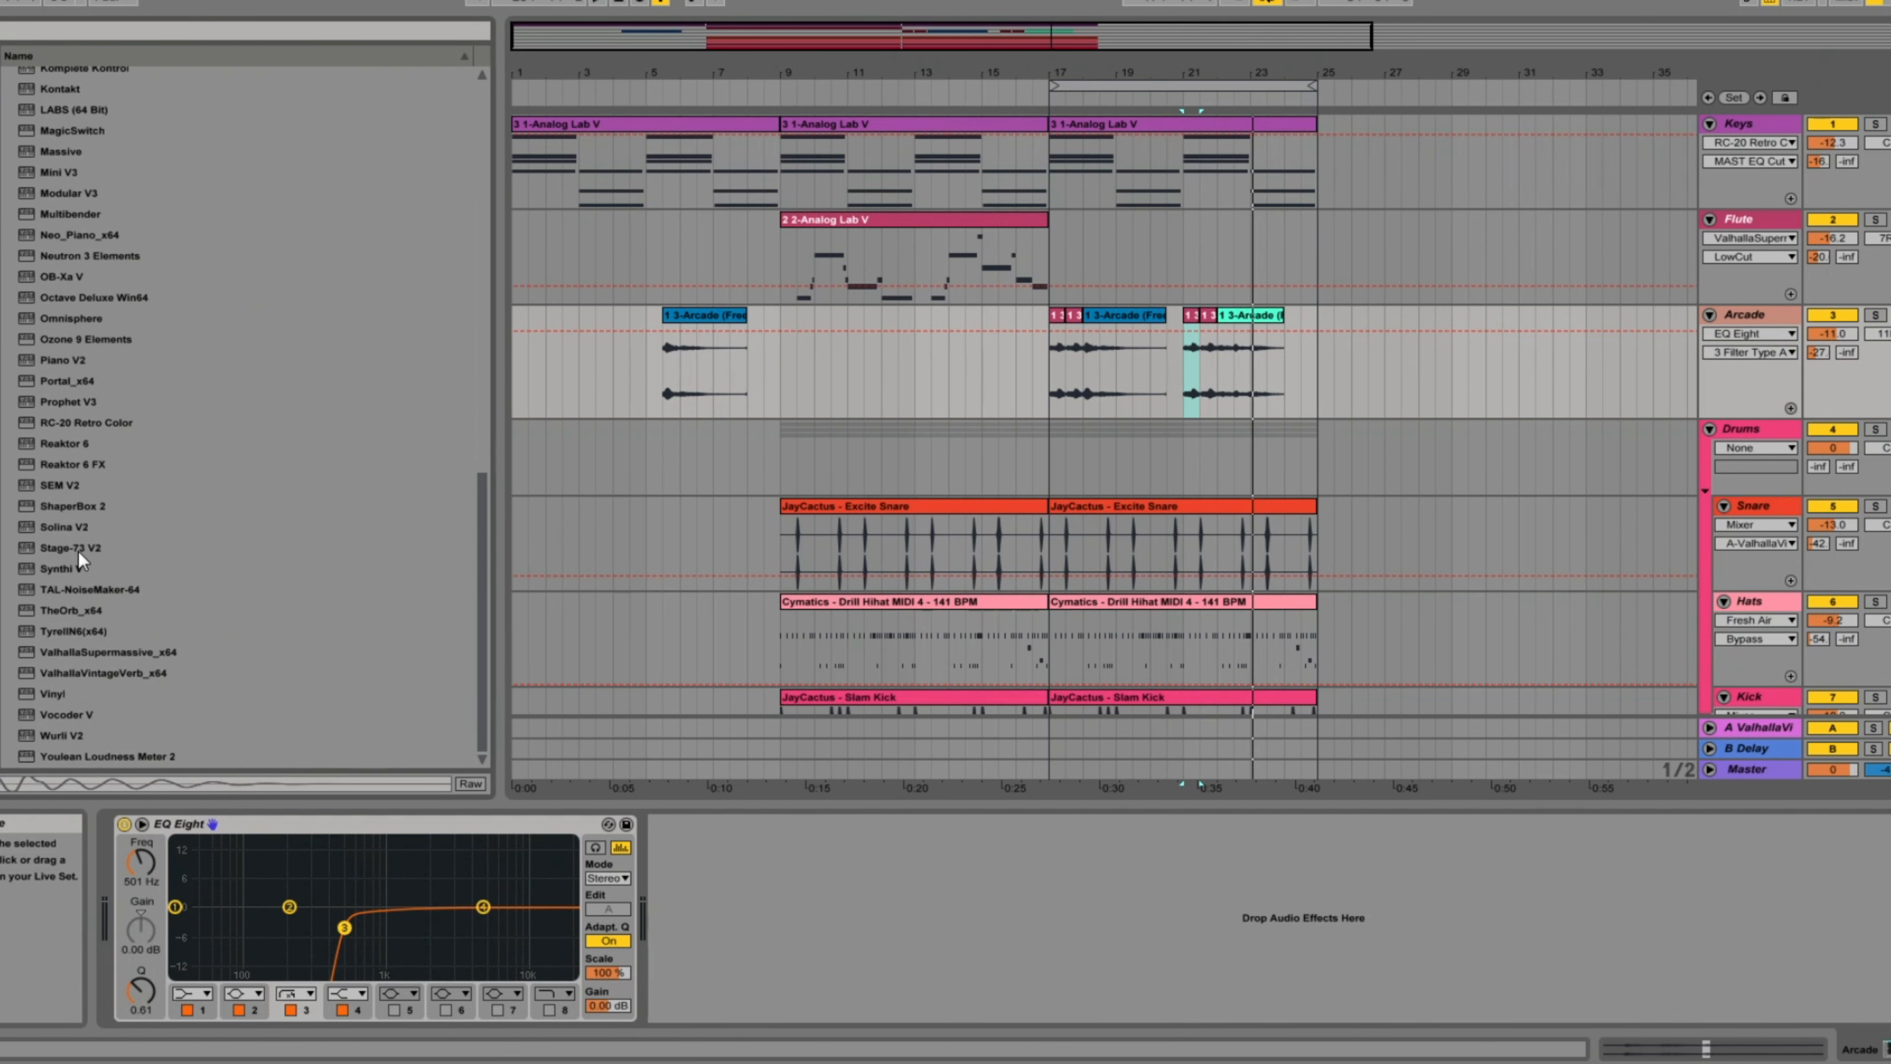
pyautogui.moveTo(59, 509)
pyautogui.mouseDown()
pyautogui.moveTo(506, 845)
pyautogui.moveTo(217, 889)
pyautogui.mouseUp()
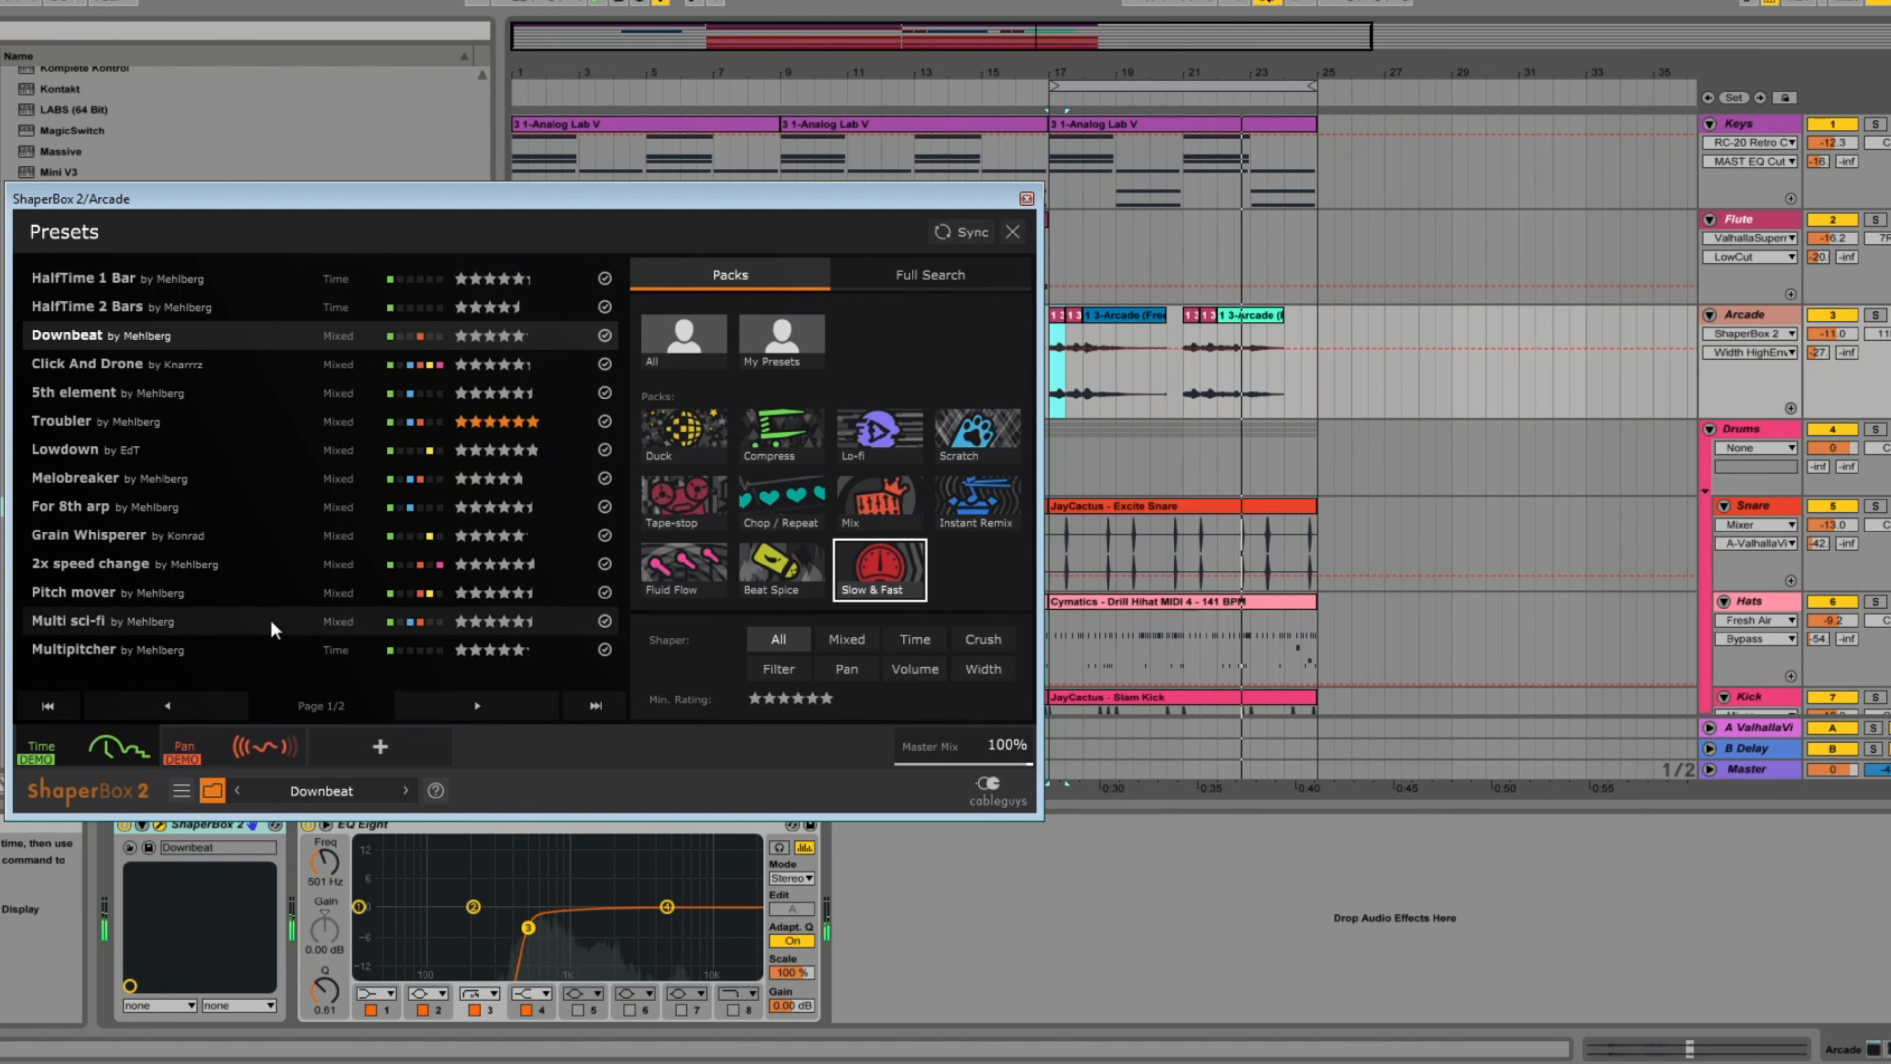
pyautogui.click(263, 645)
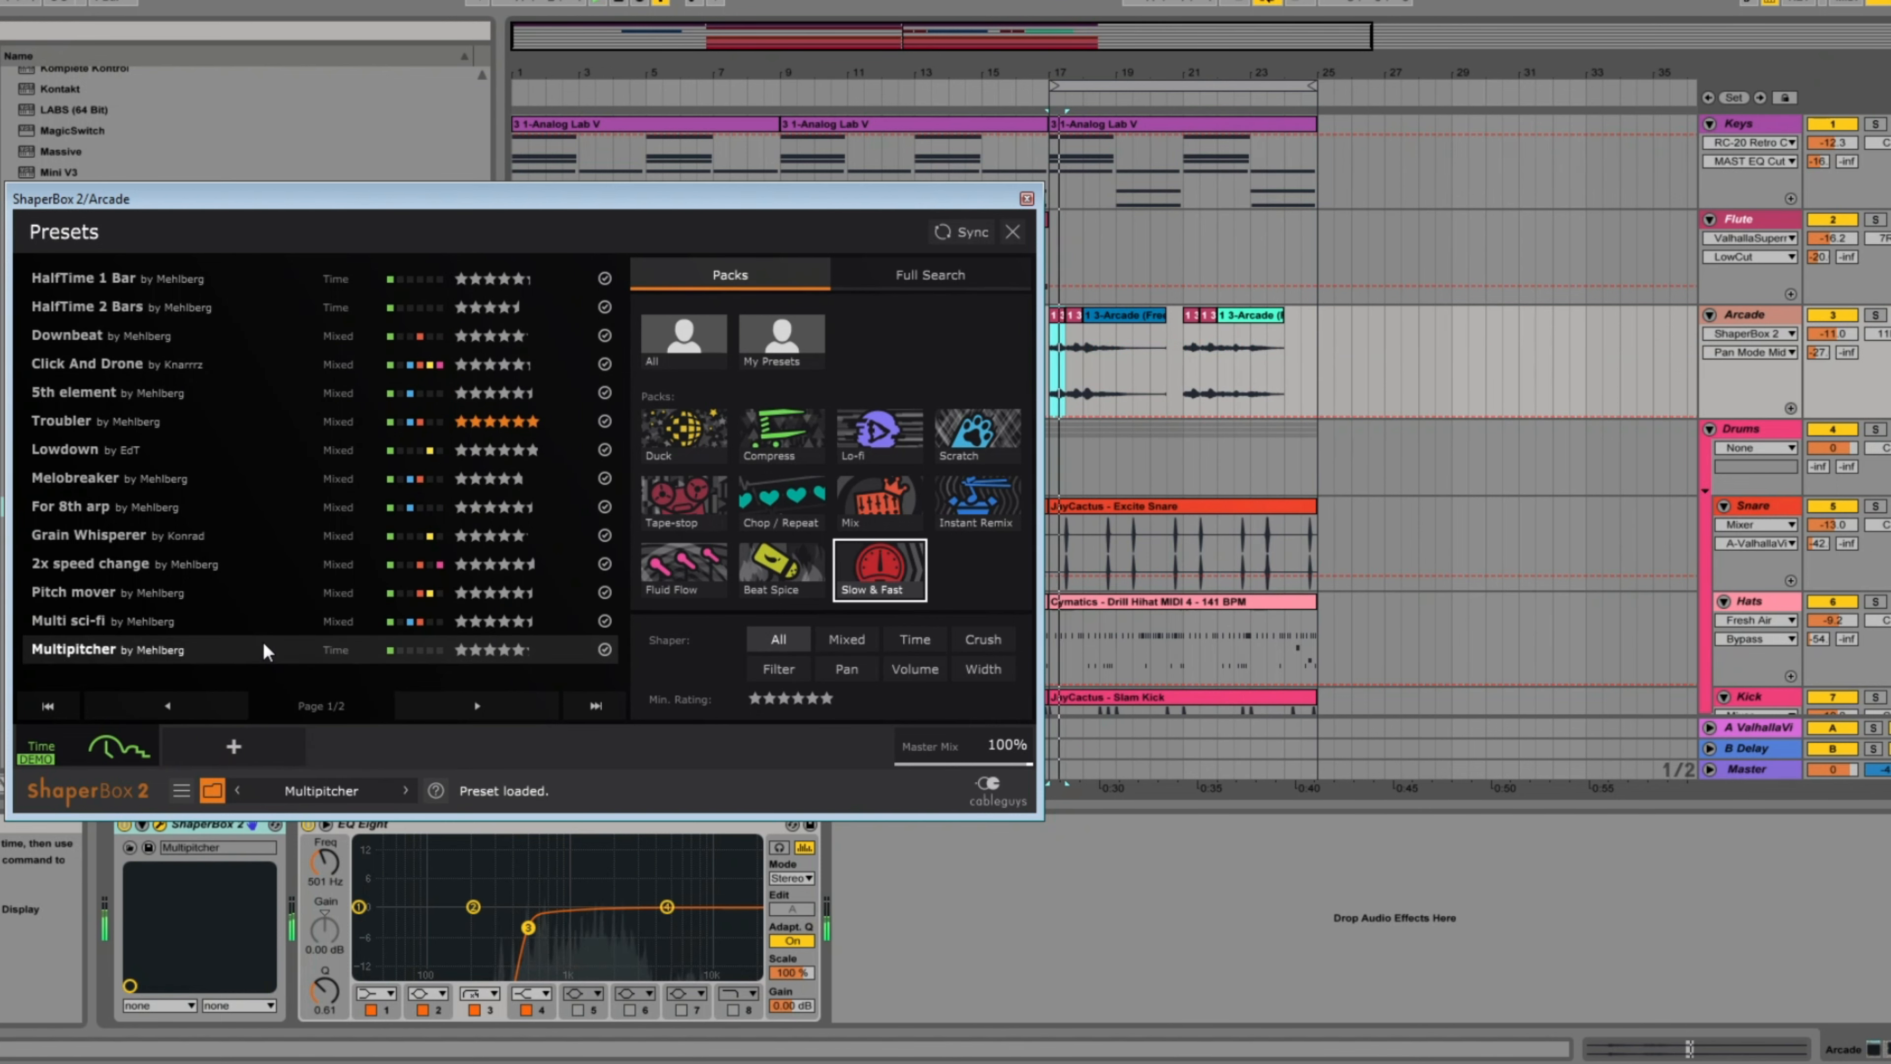
pyautogui.click(256, 563)
pyautogui.click(81, 747)
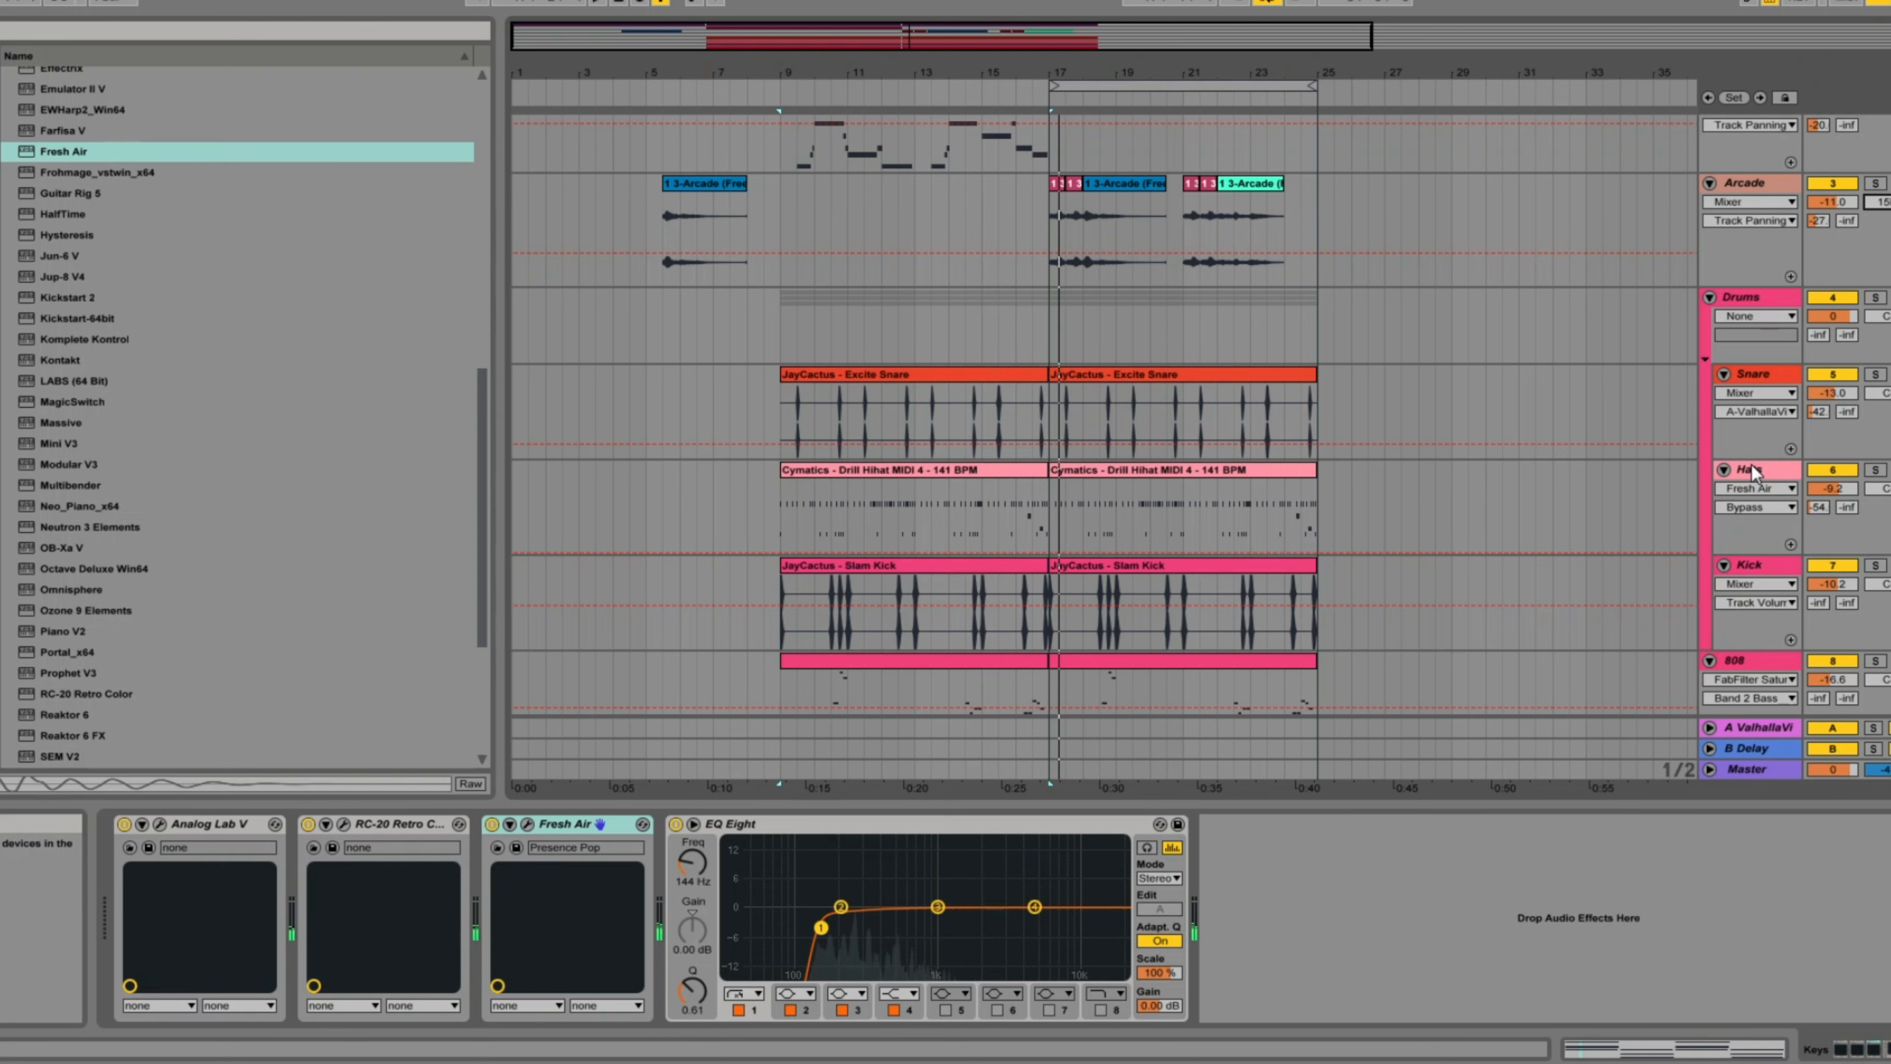
# Step: Insert a new audio track below the Kick track
pyautogui.rightClick(1757, 622)
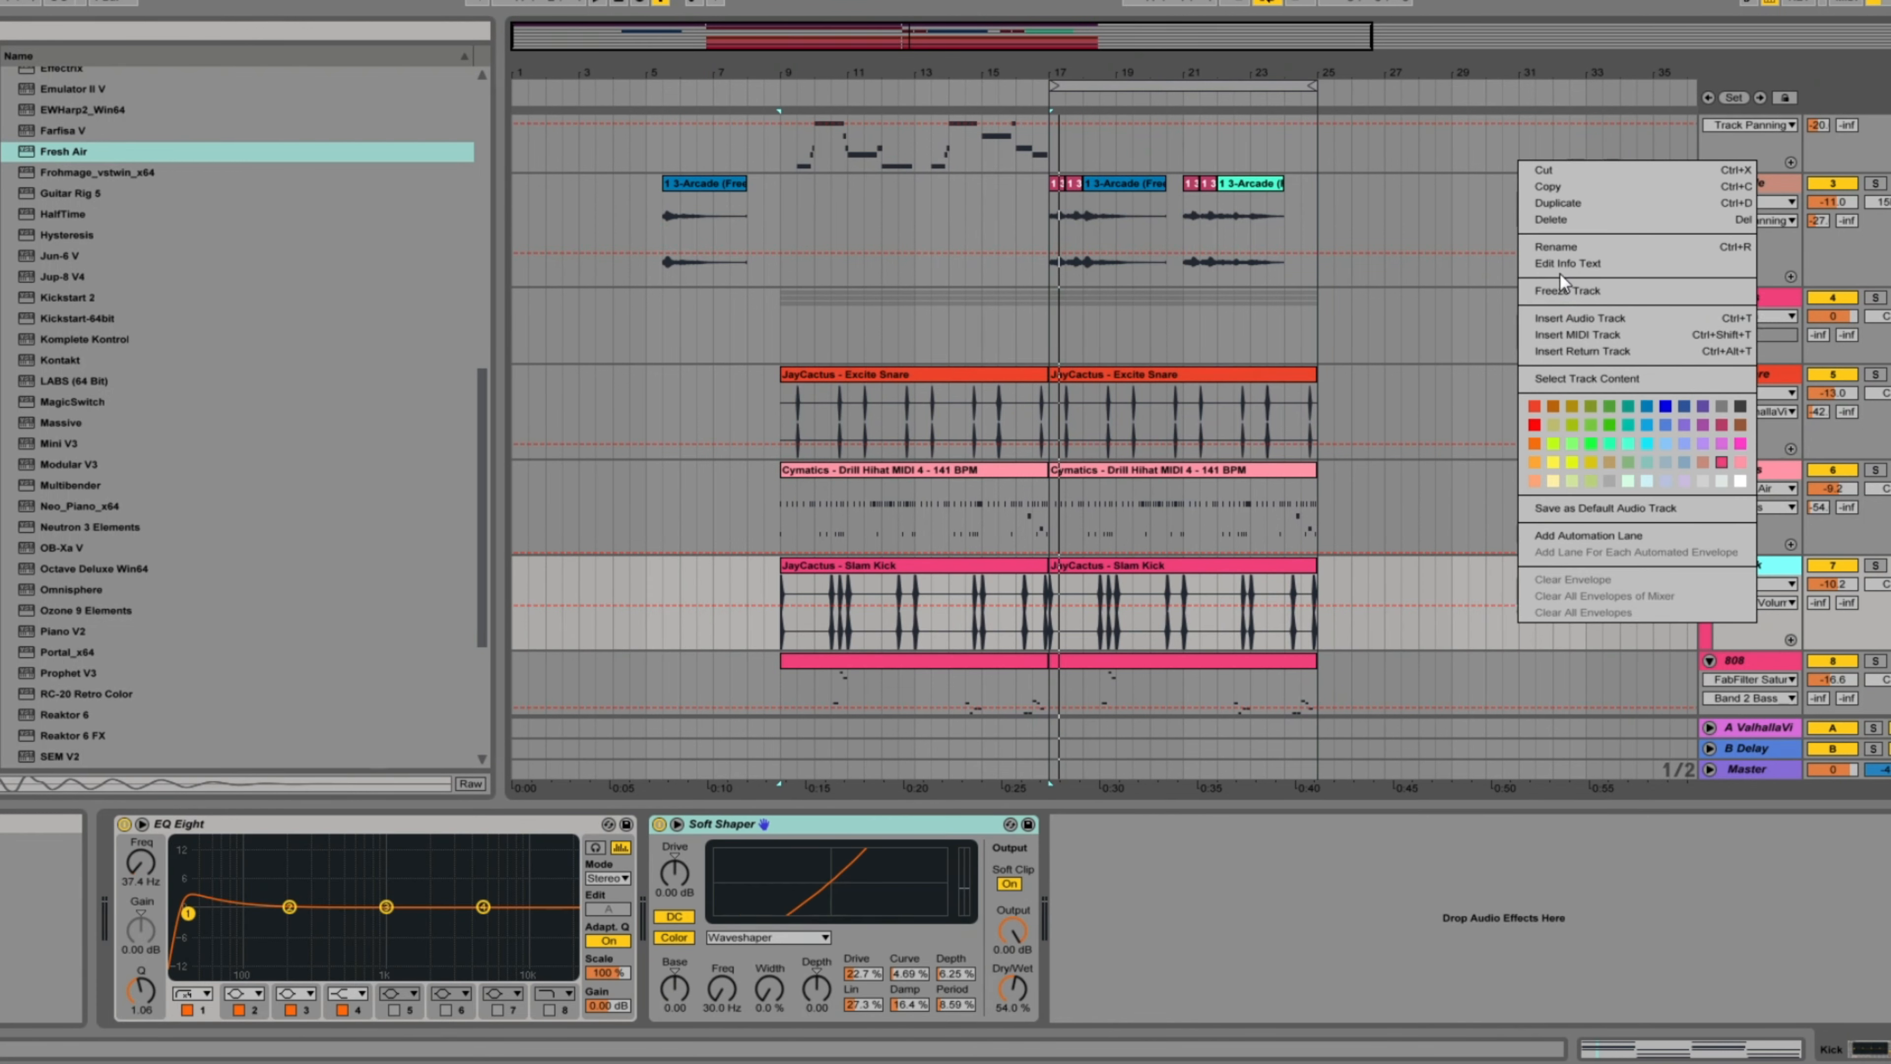
pyautogui.click(1583, 320)
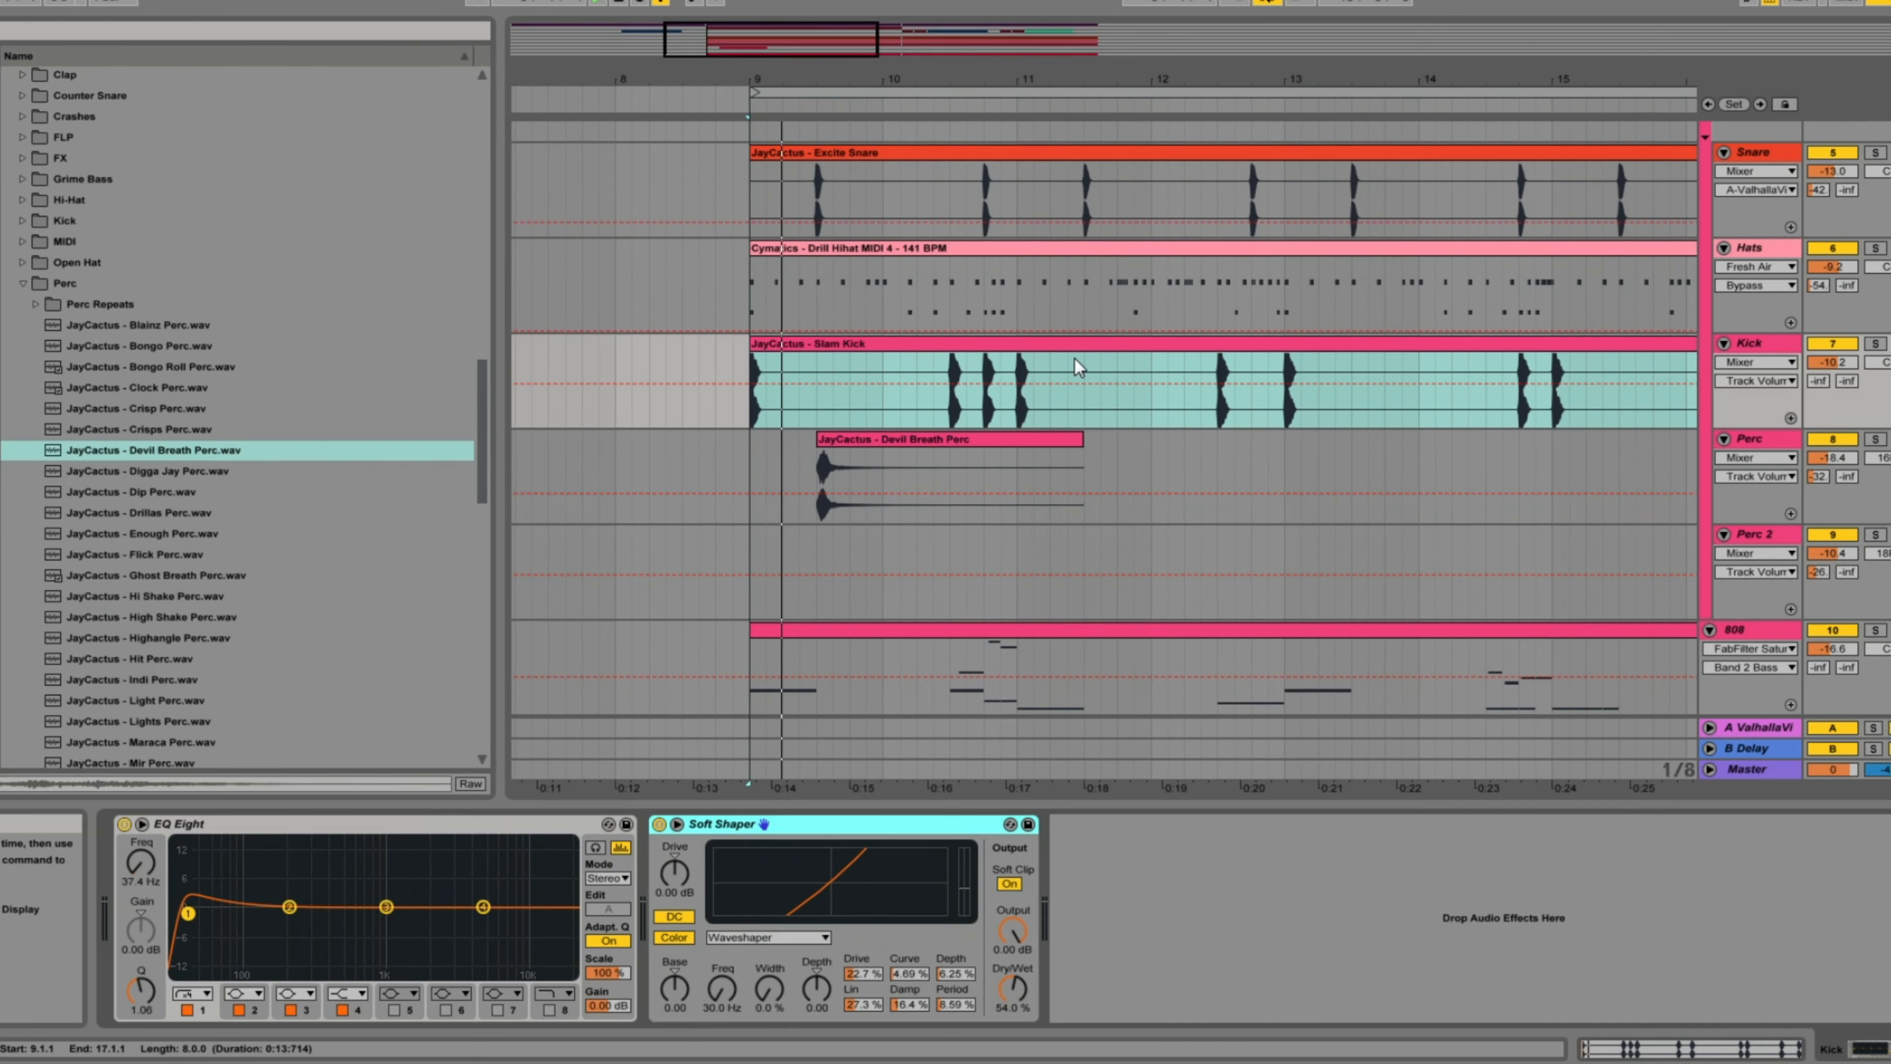
# Step: Place the [SAINT6] Open Hat 2 sample on the Perc track at 13.4.1
pyautogui.click(262, 635)
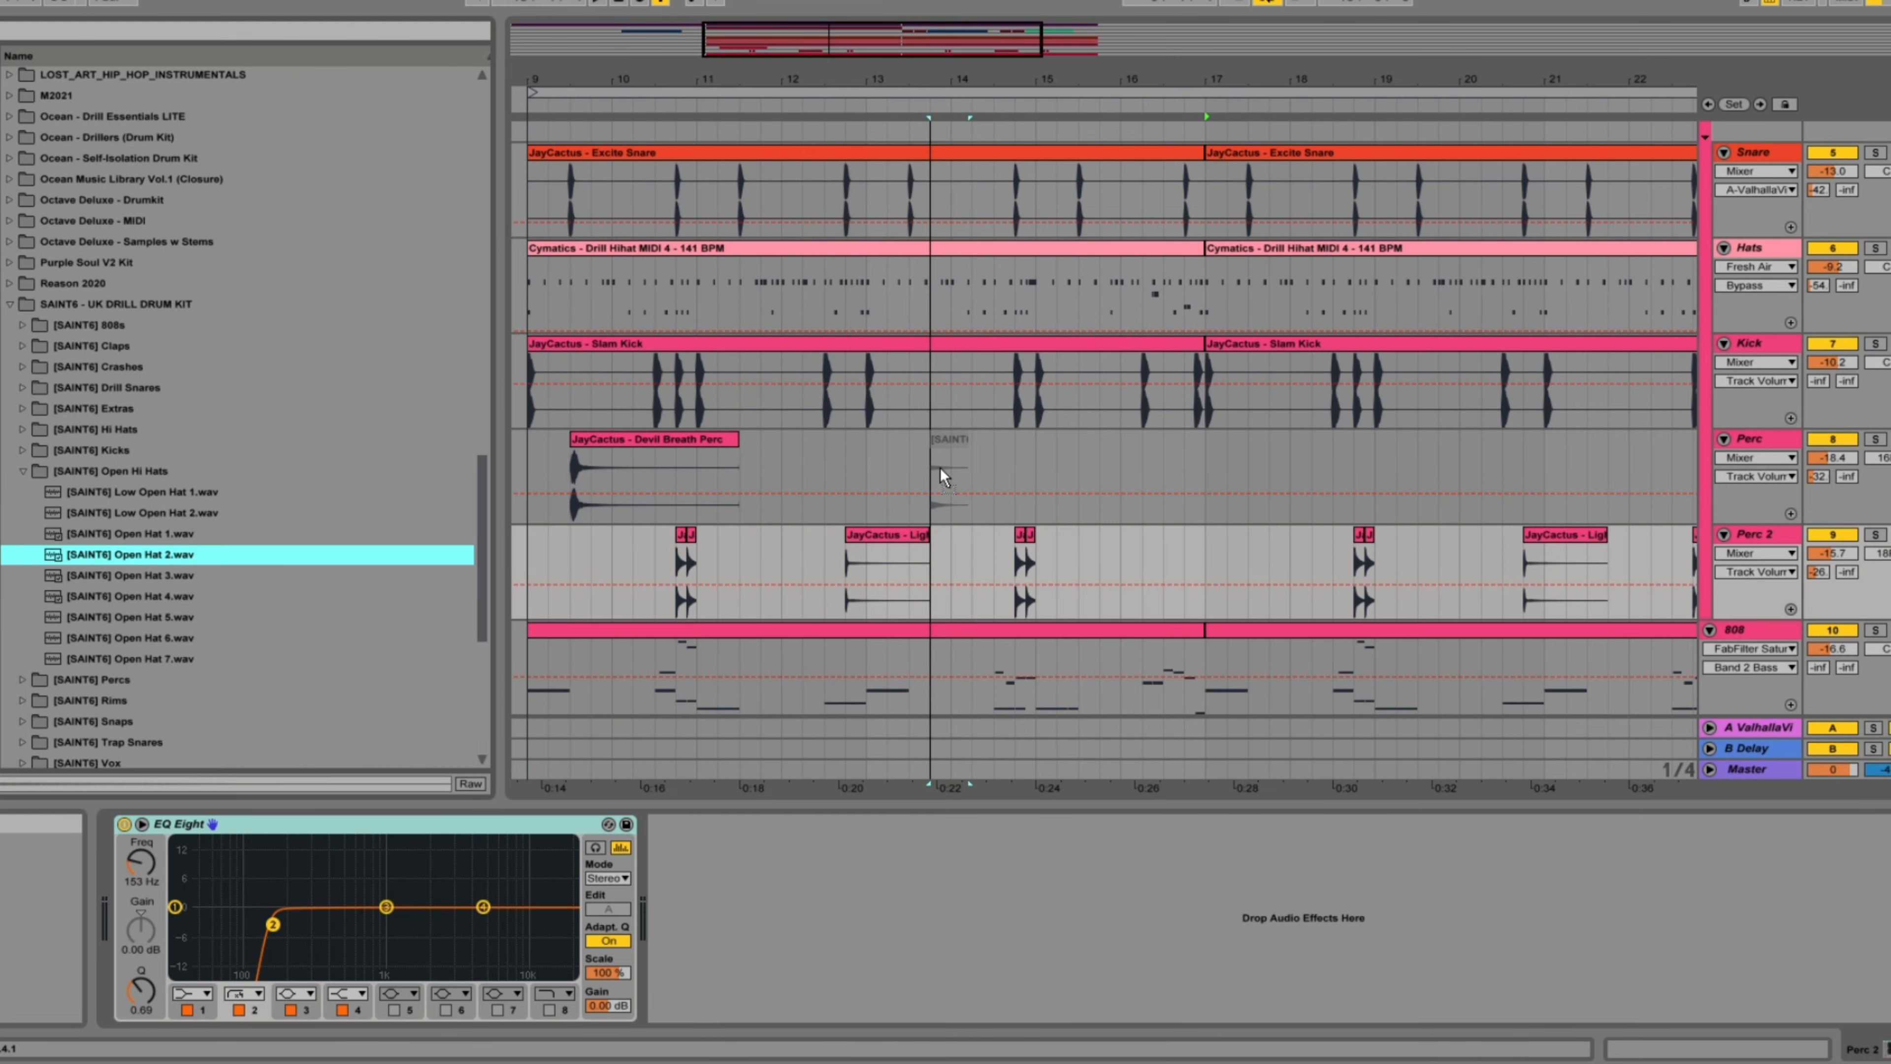
pyautogui.moveTo(940, 467); pyautogui.dragTo(929, 466)
pyautogui.click(651, 388)
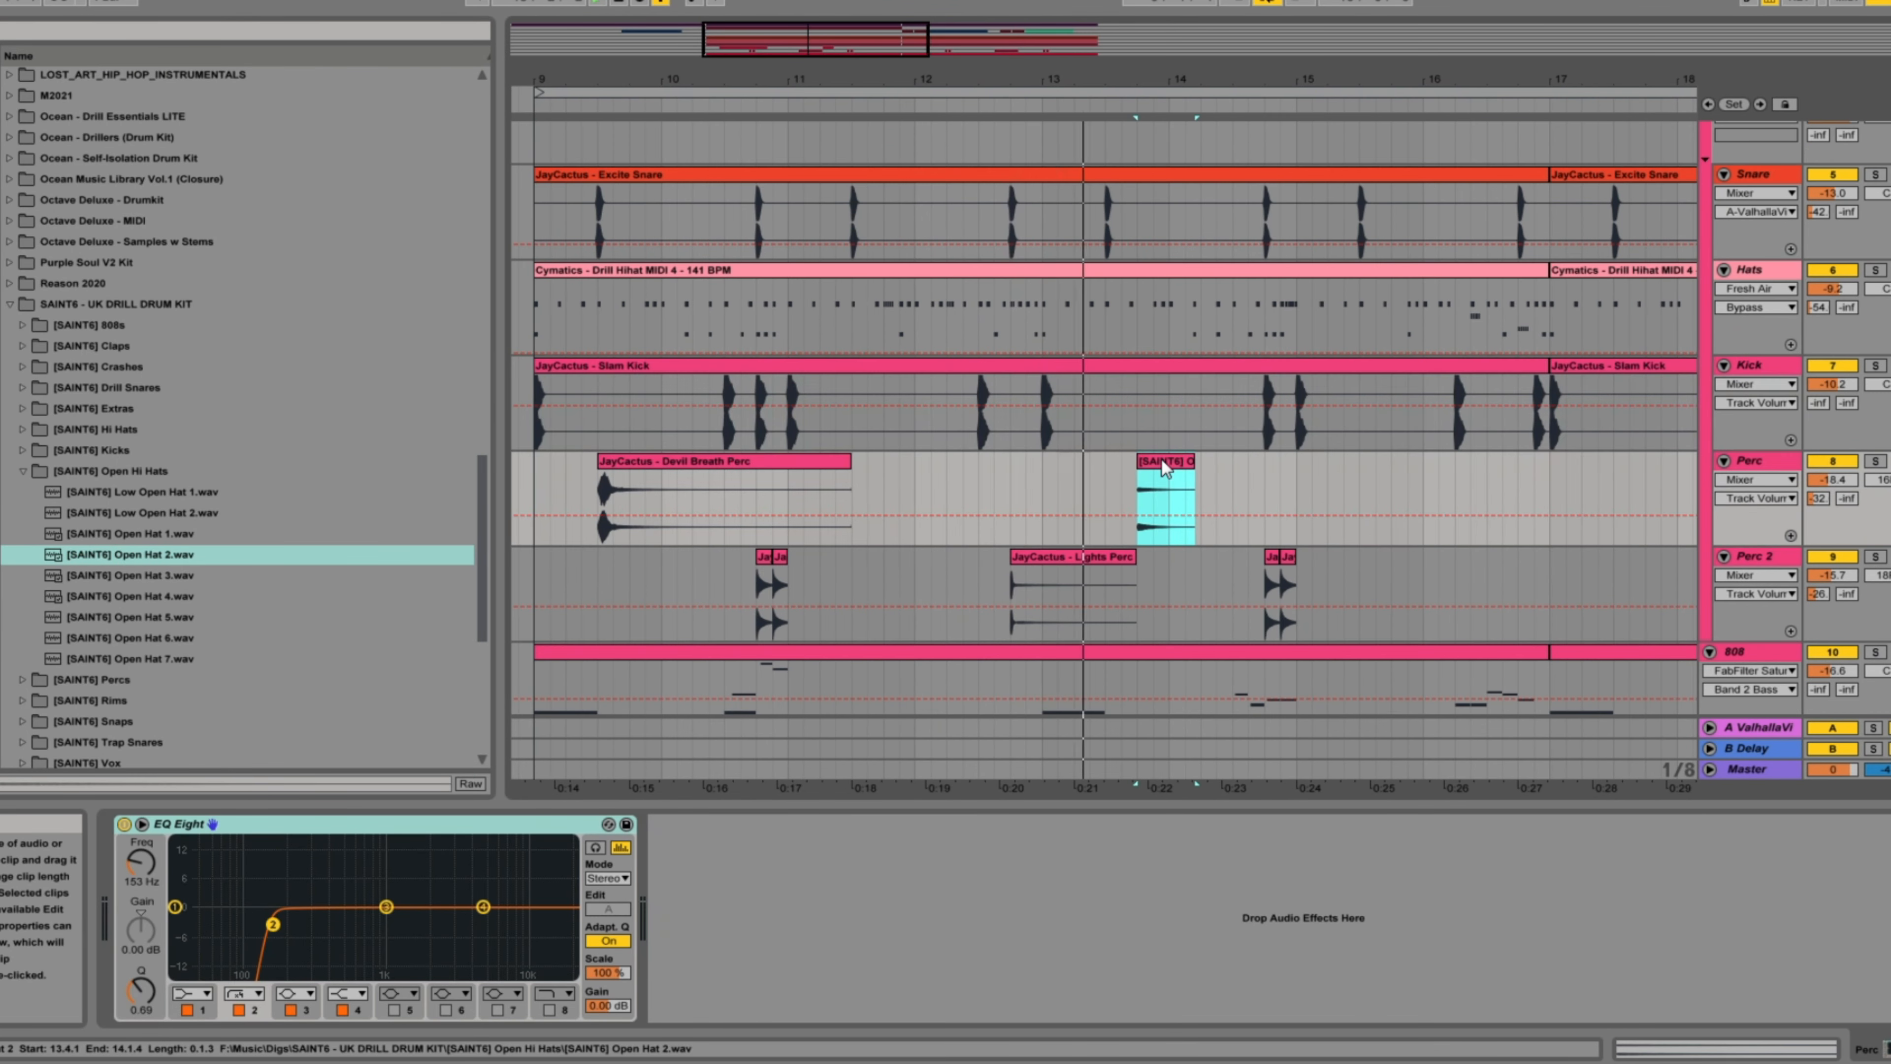
pyautogui.moveTo(1175, 462); pyautogui.dragTo(1167, 462)
pyautogui.hotkey('shift', 'Tab')
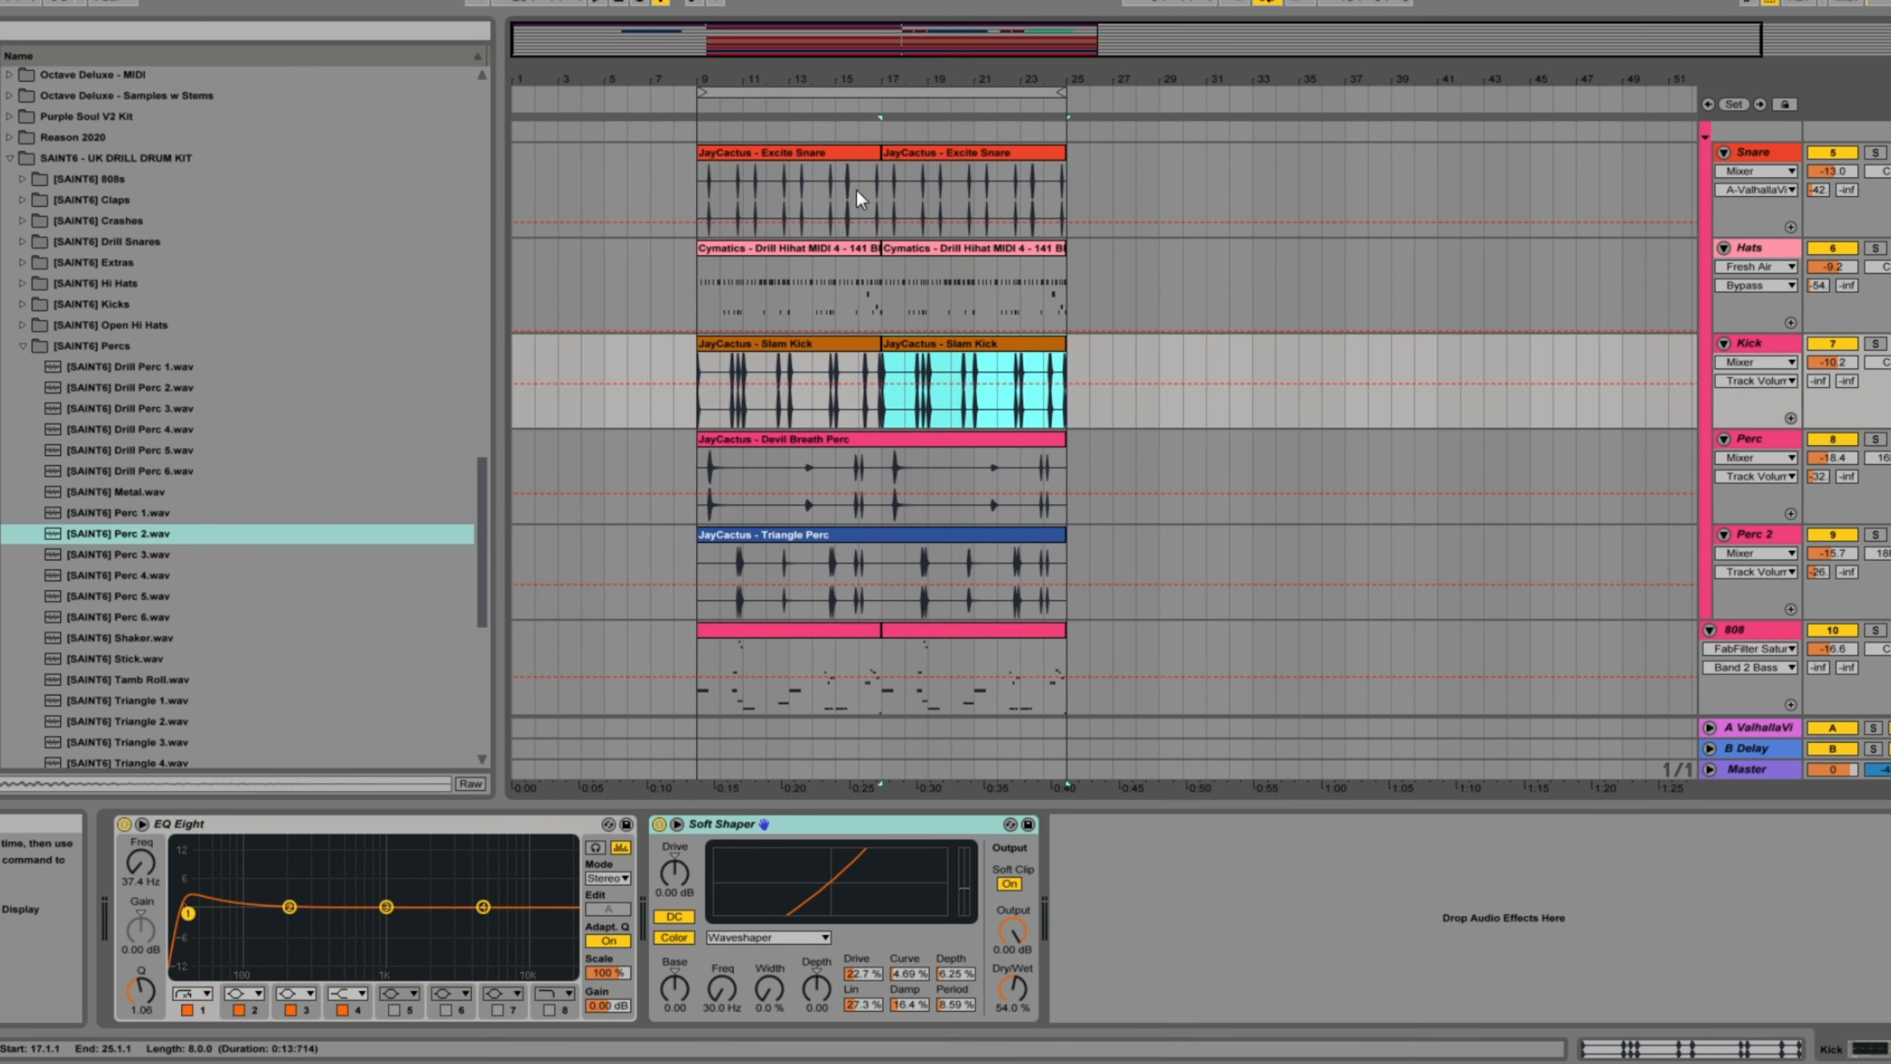
# Step: Place [SAINT6] Gun Shot 1 from the Extras folder on the FX track at bar 9 and play it from the reverse crash
pyautogui.scroll(10, 718, 242)
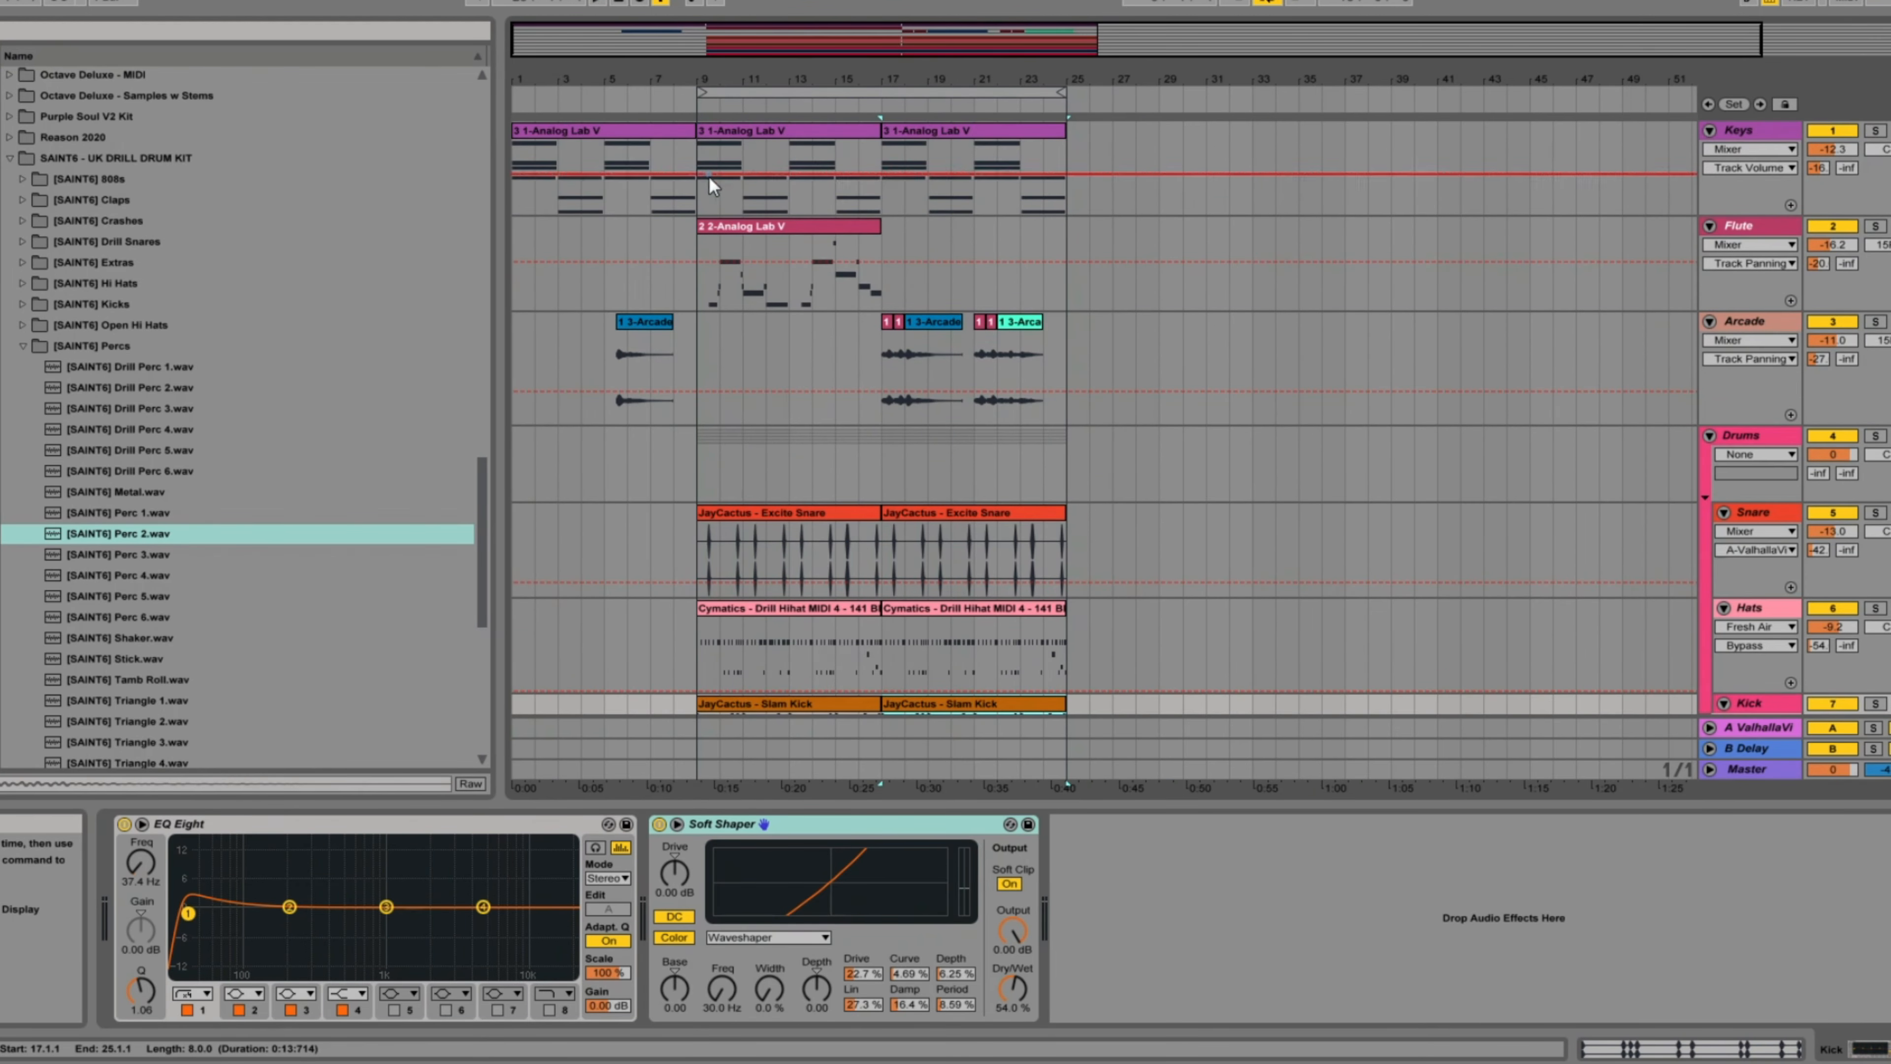
pyautogui.moveTo(771, 59); pyautogui.dragTo(757, 48)
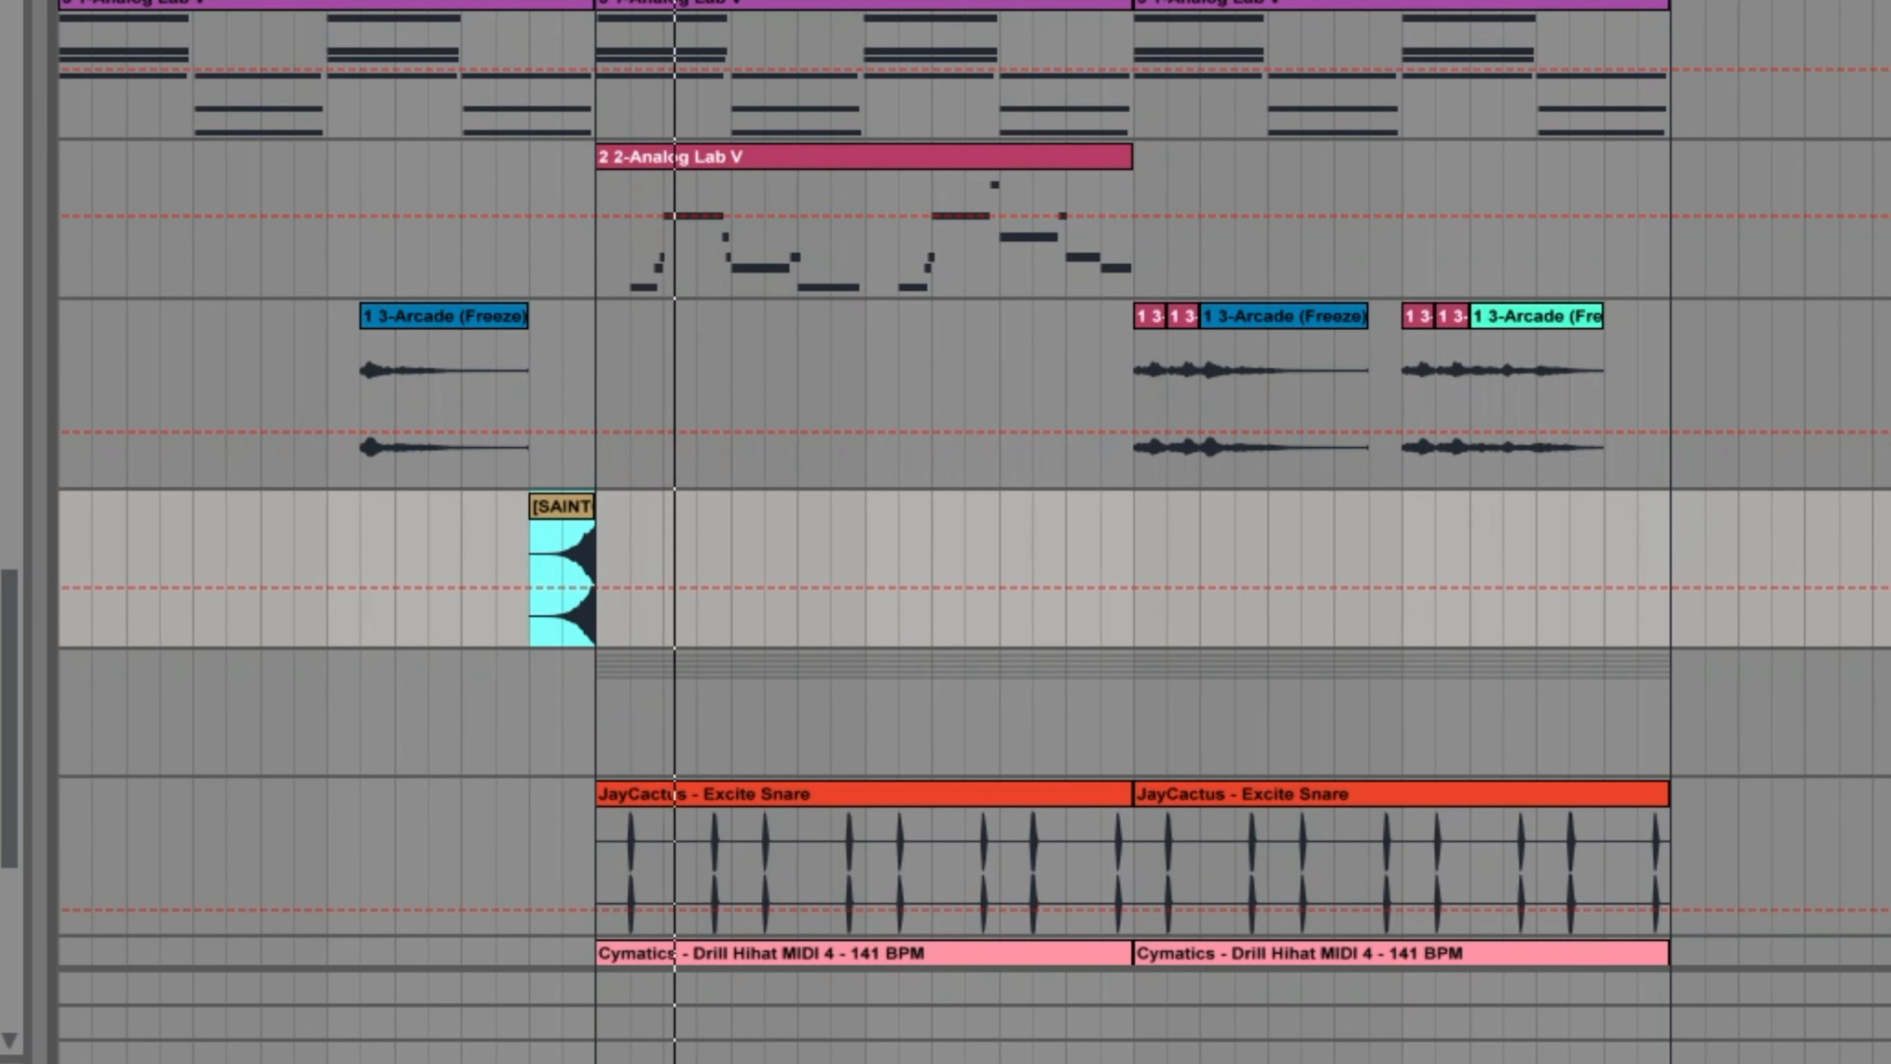
pyautogui.click(112, 554)
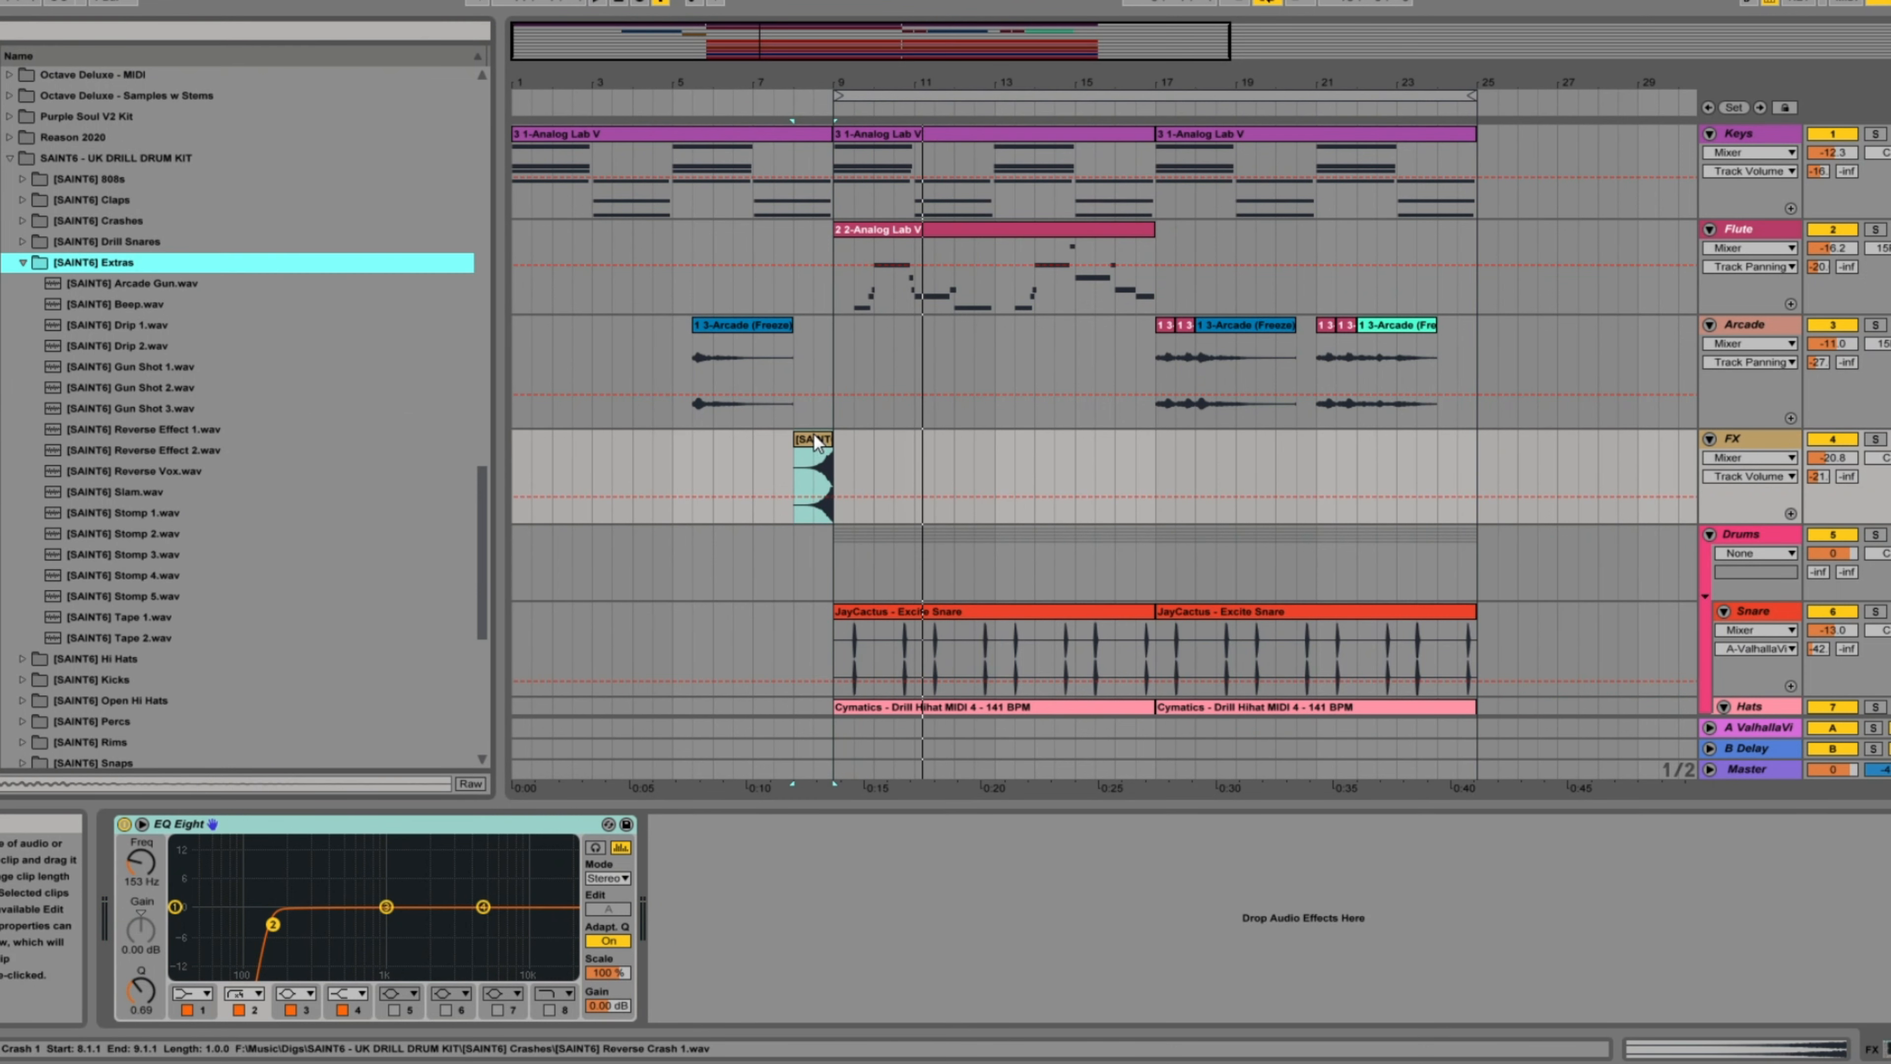
pyautogui.click(159, 368)
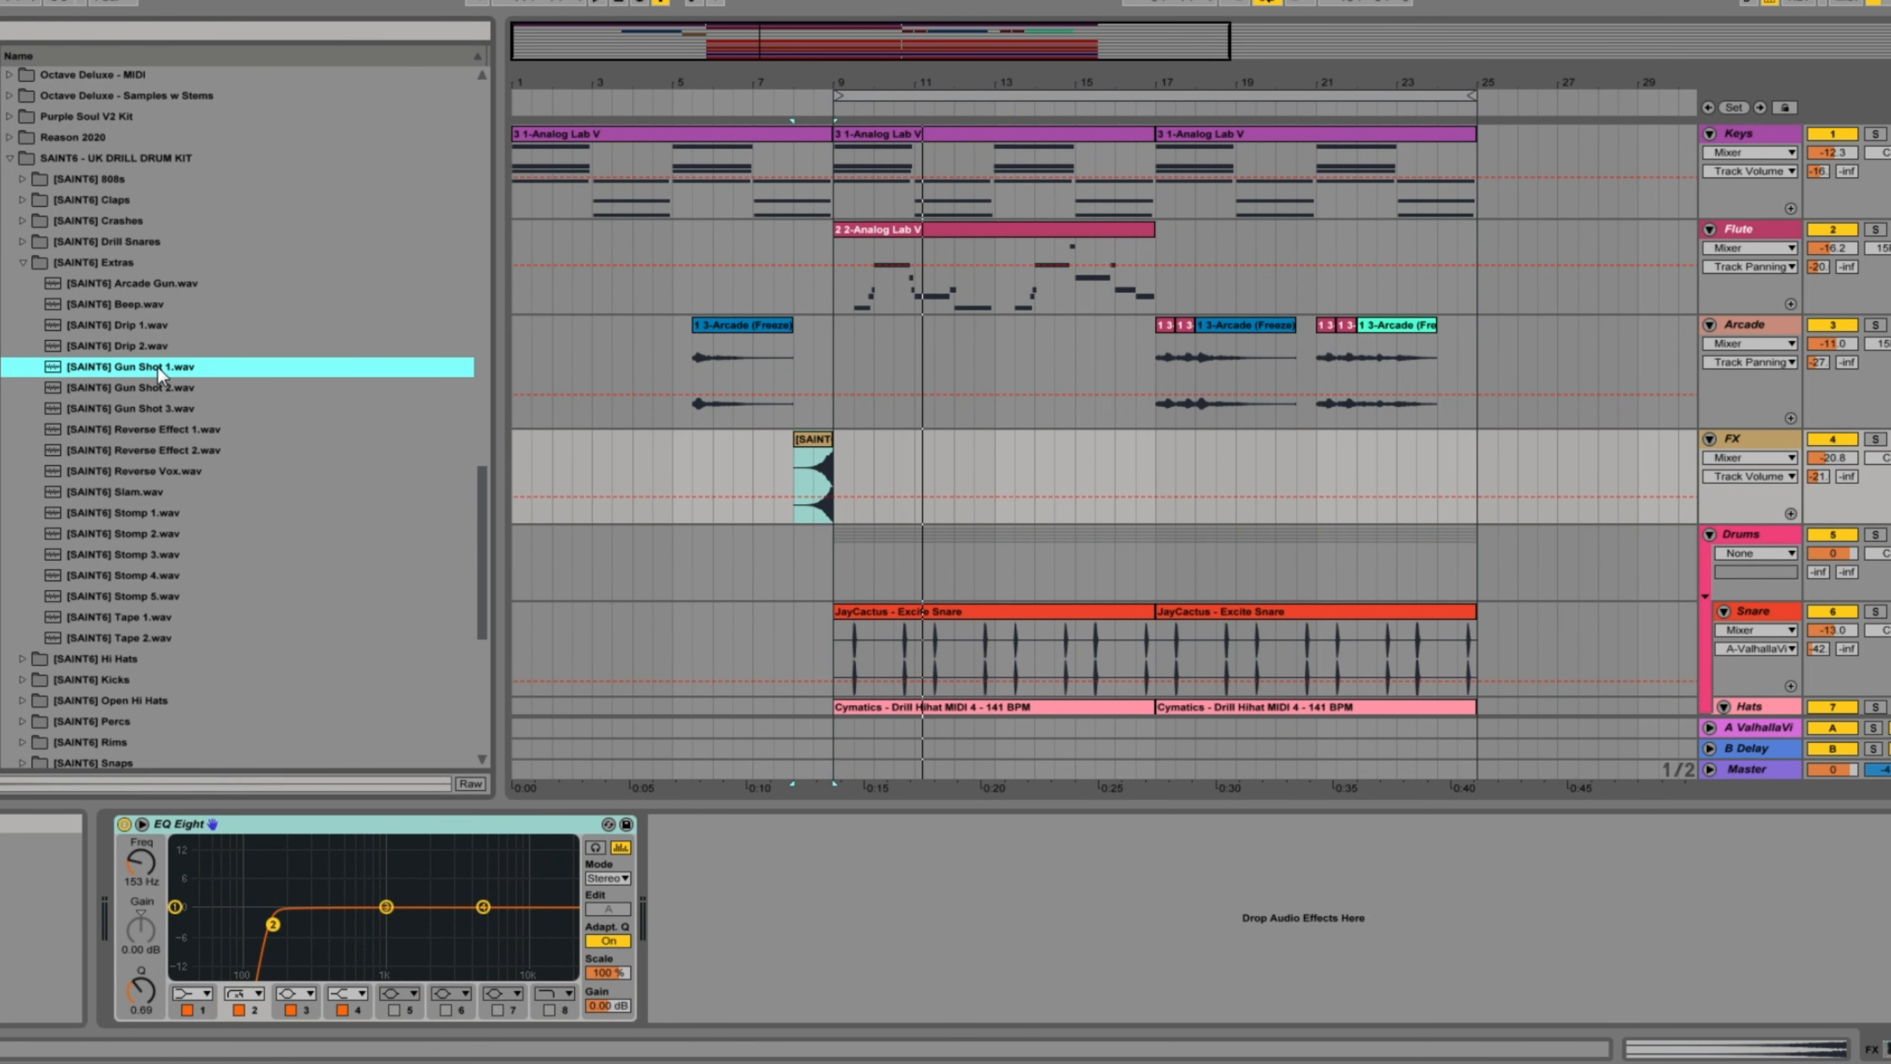
pyautogui.moveTo(152, 367); pyautogui.dragTo(835, 468)
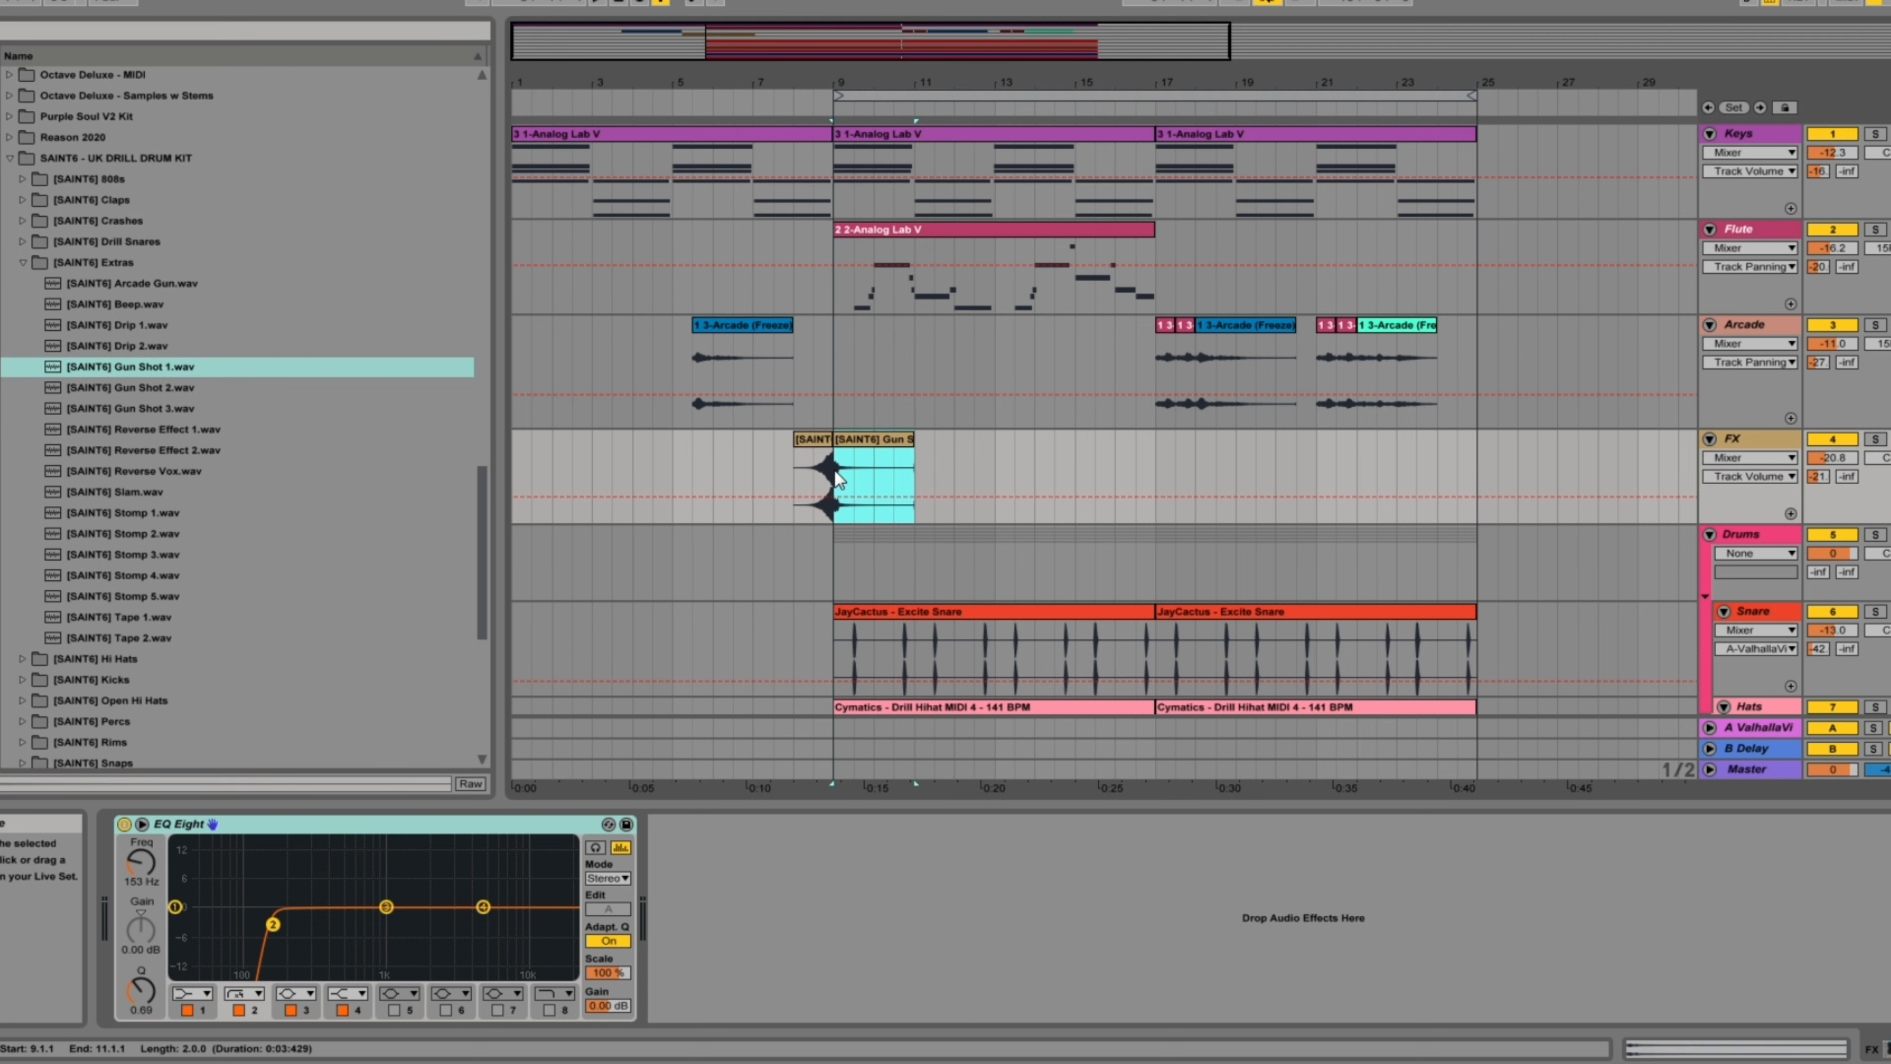
pyautogui.click(823, 445)
pyautogui.press('space')
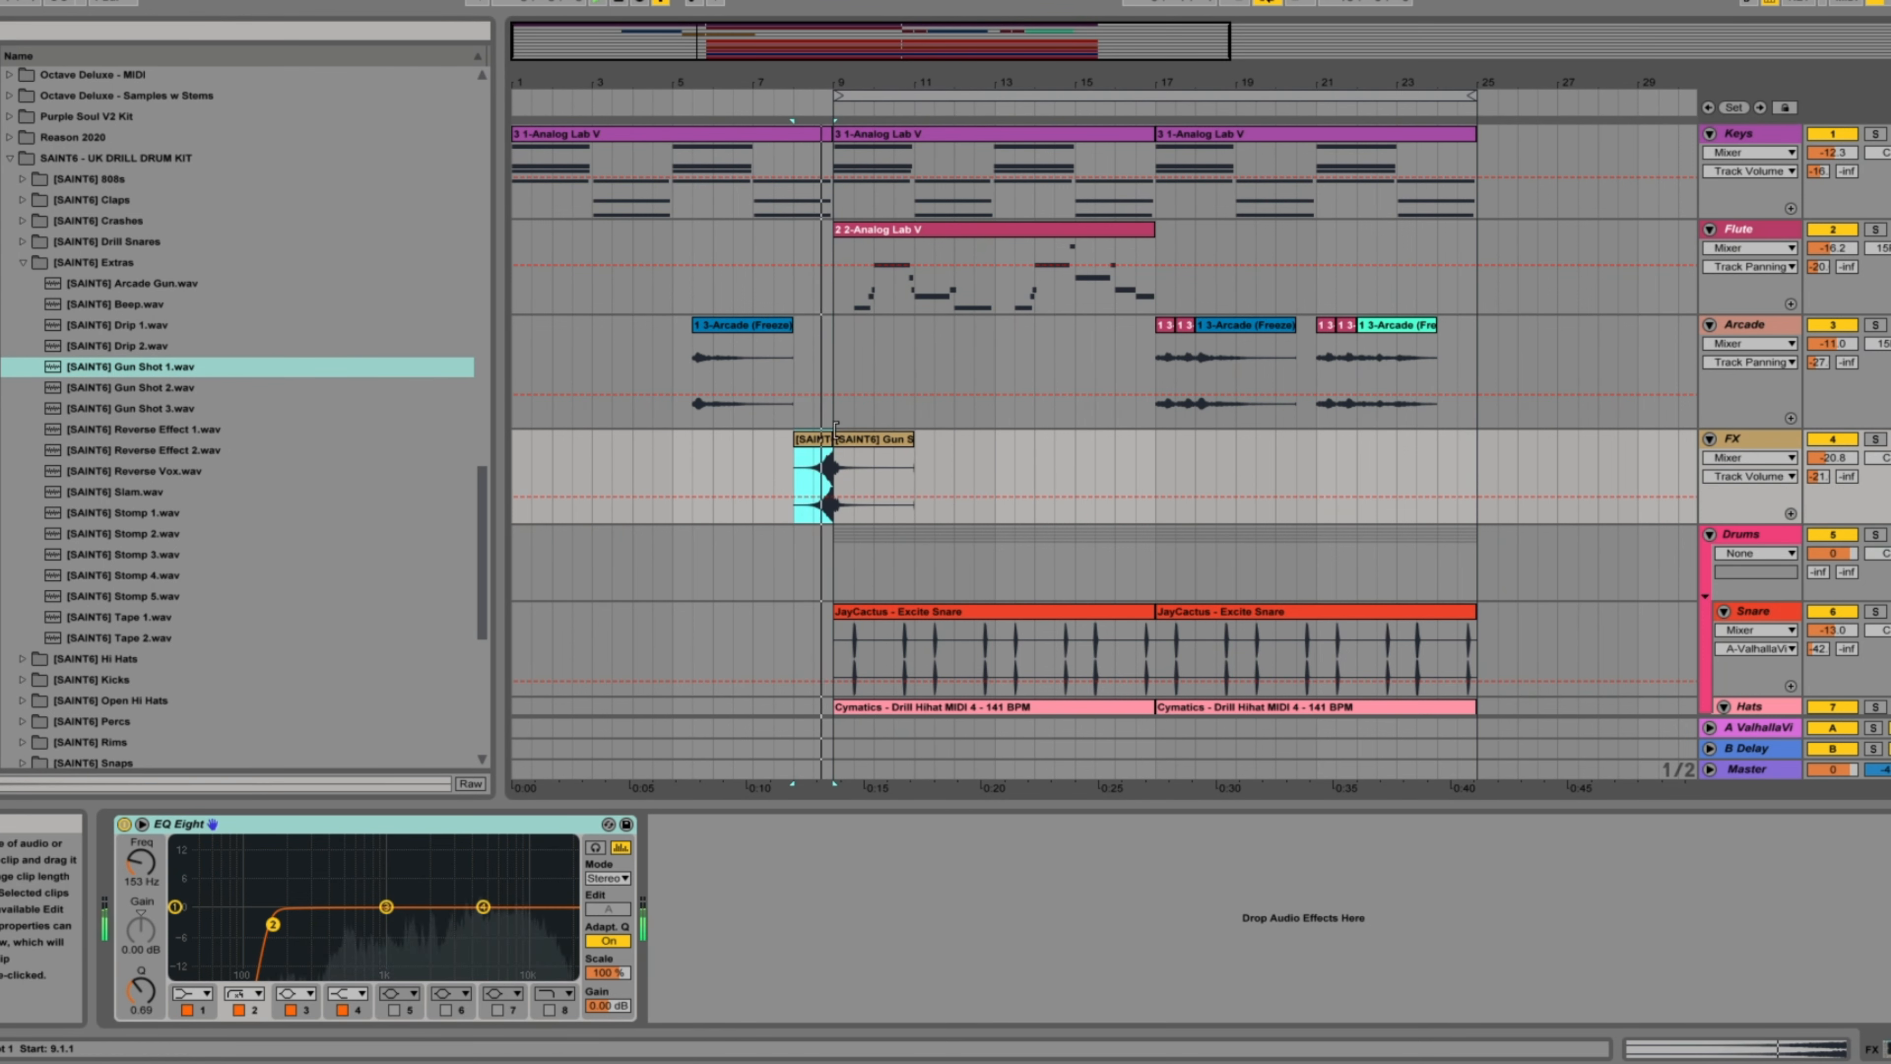
pyautogui.click(860, 440)
# Step: Browse the Dinma Drums SFX folder and place LSK_LotusFX on the FX track at bar 24
pyautogui.scroll(4, 224, 503)
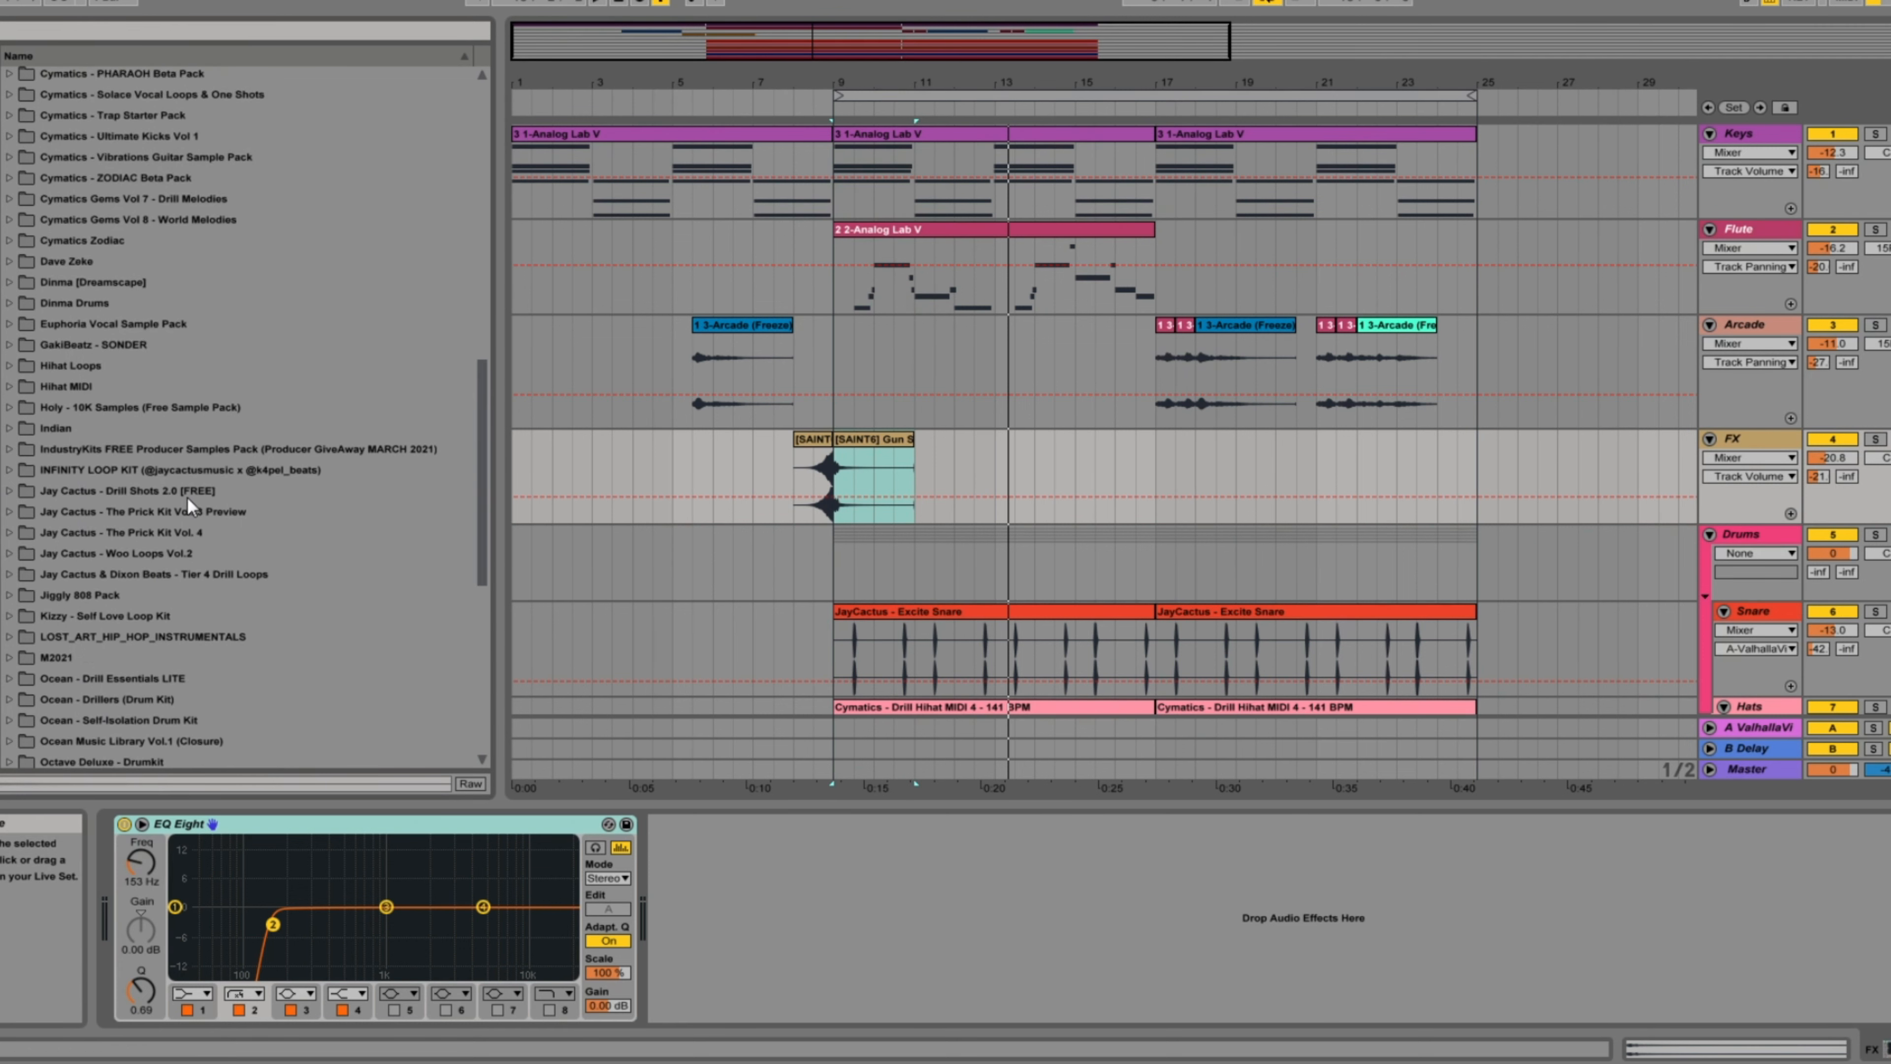
pyautogui.click(10, 407)
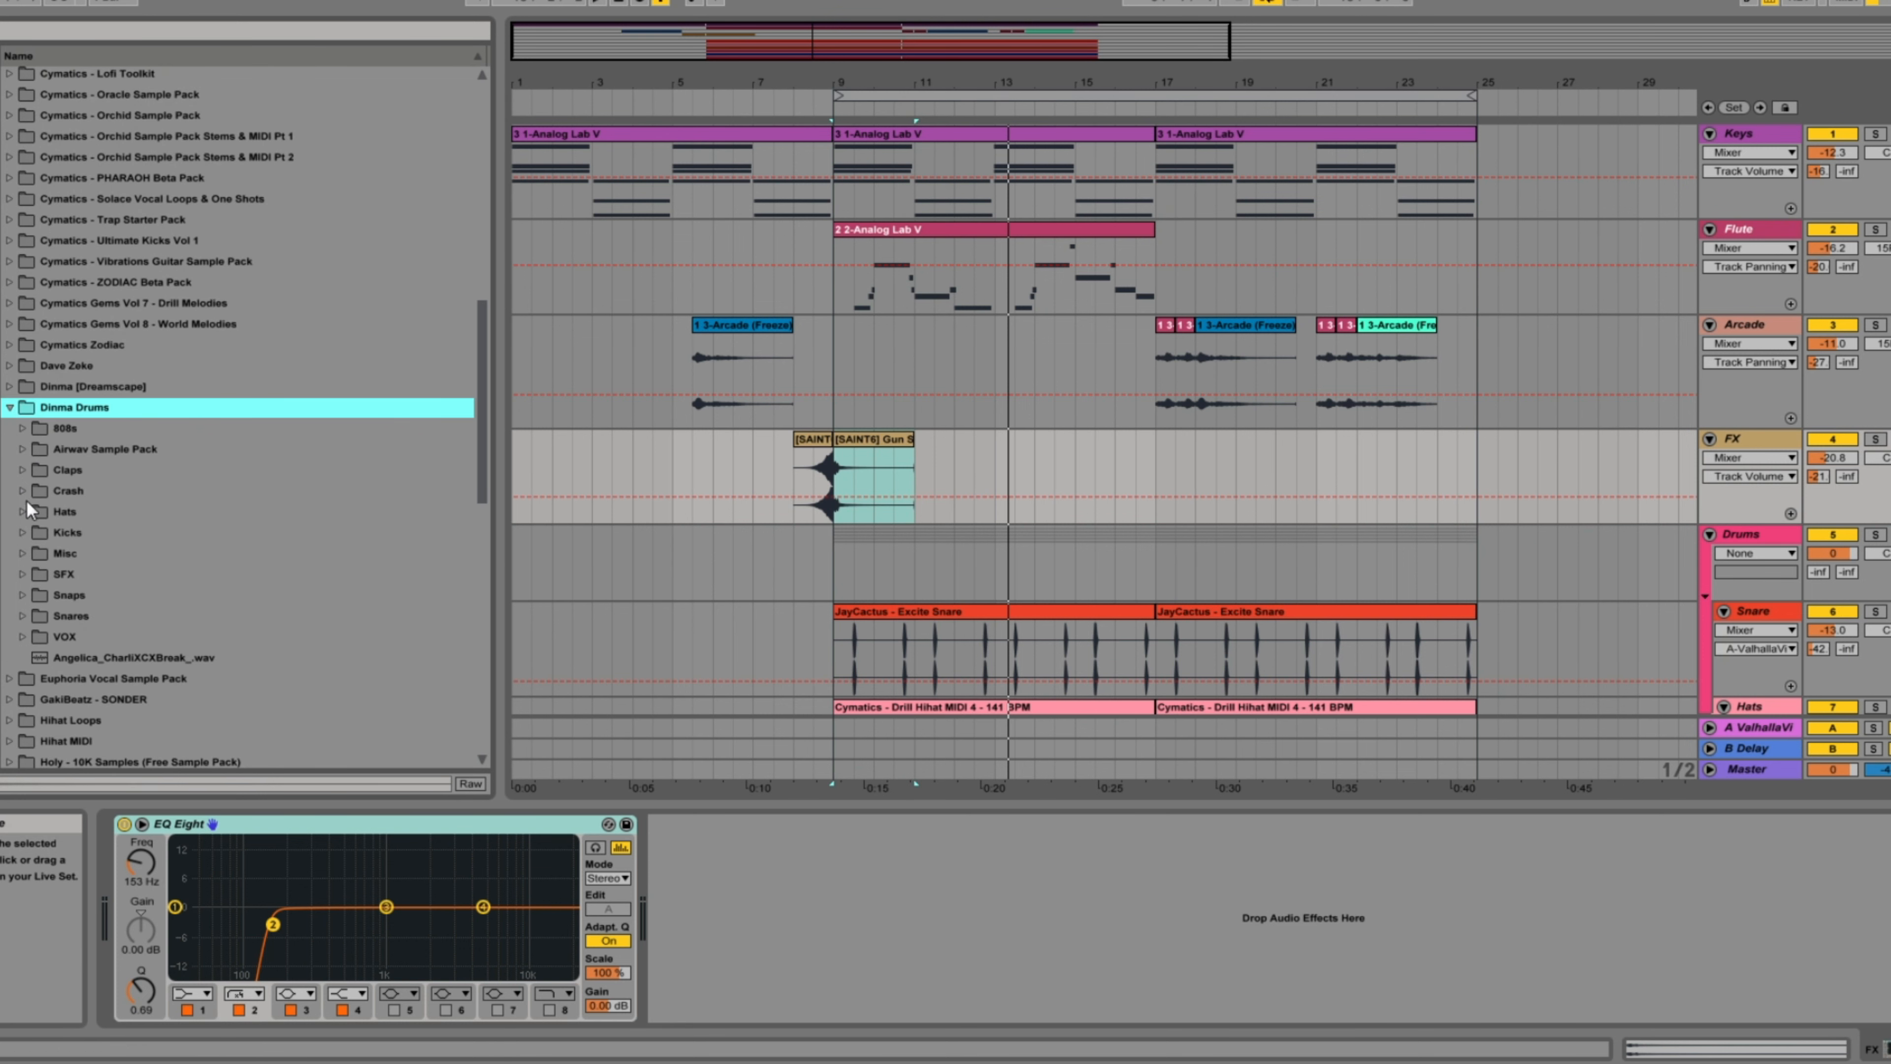
pyautogui.click(22, 574)
pyautogui.scroll(-8, 86, 572)
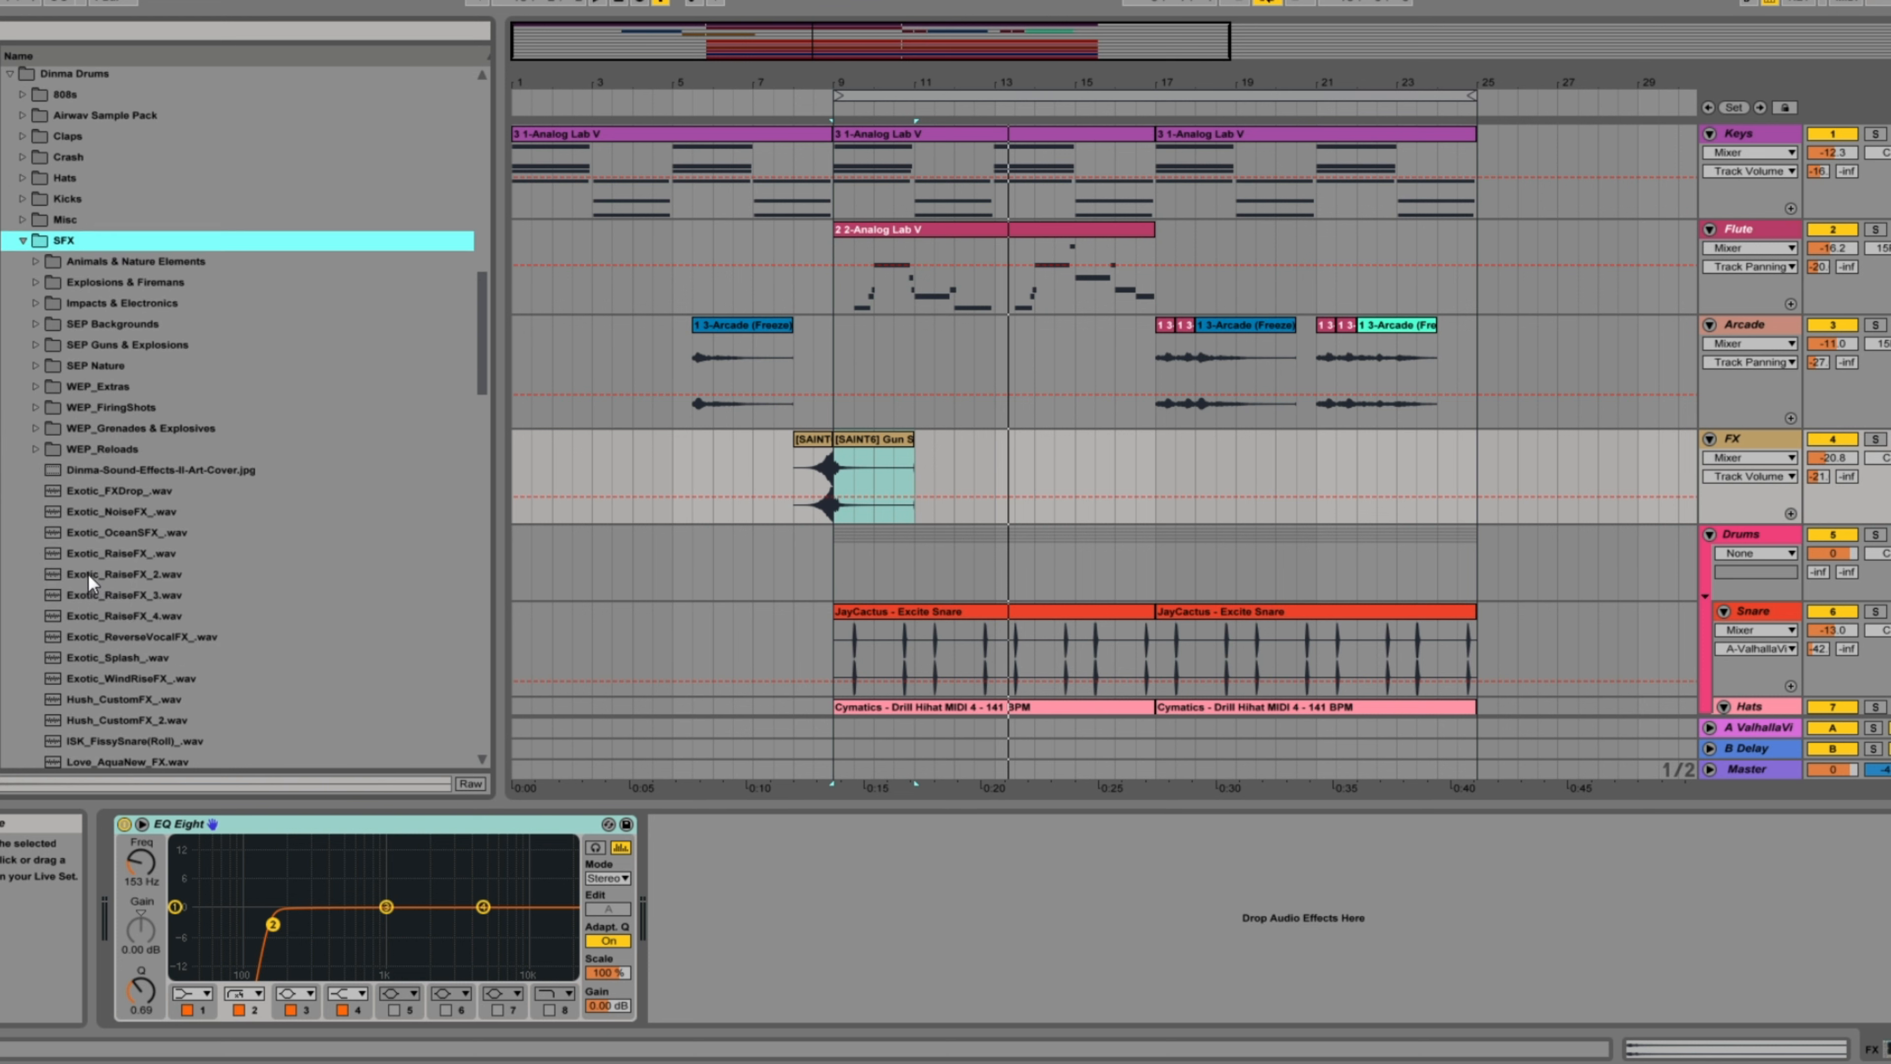
pyautogui.click(90, 592)
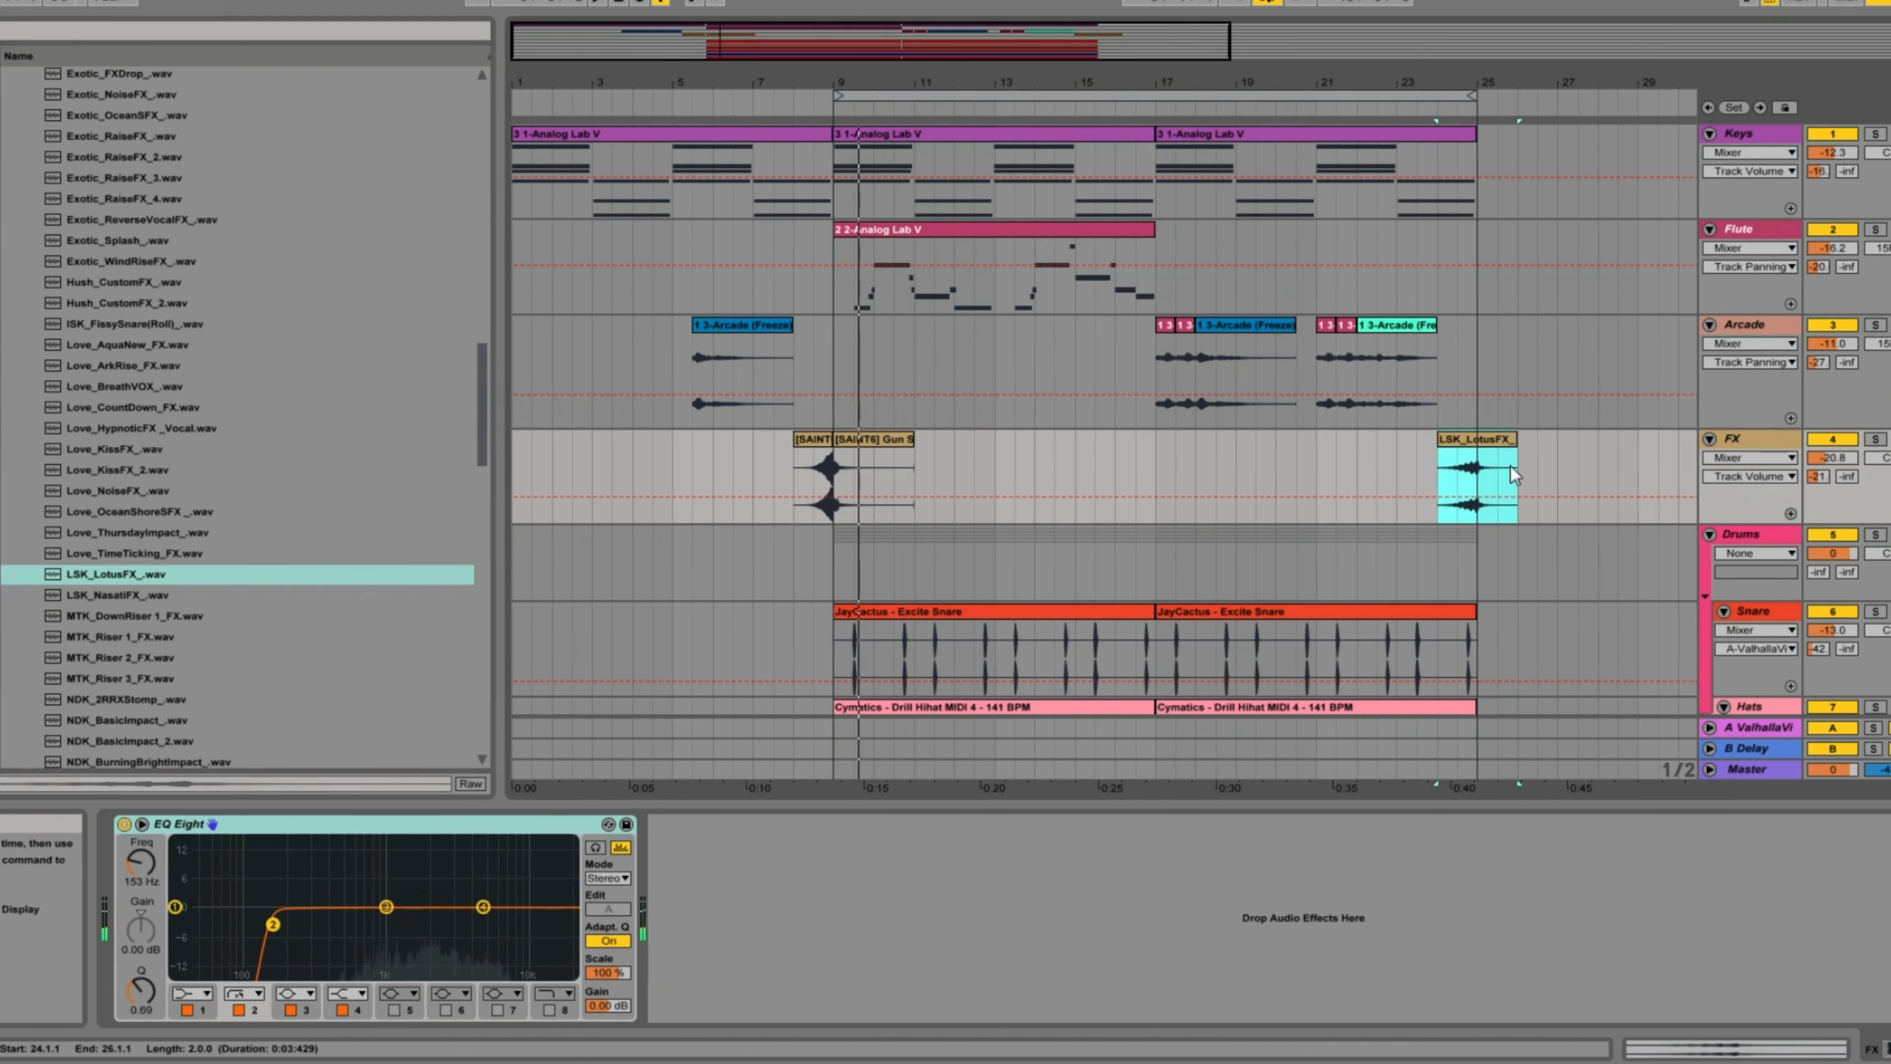
pyautogui.moveTo(708, 43); pyautogui.dragTo(709, 48)
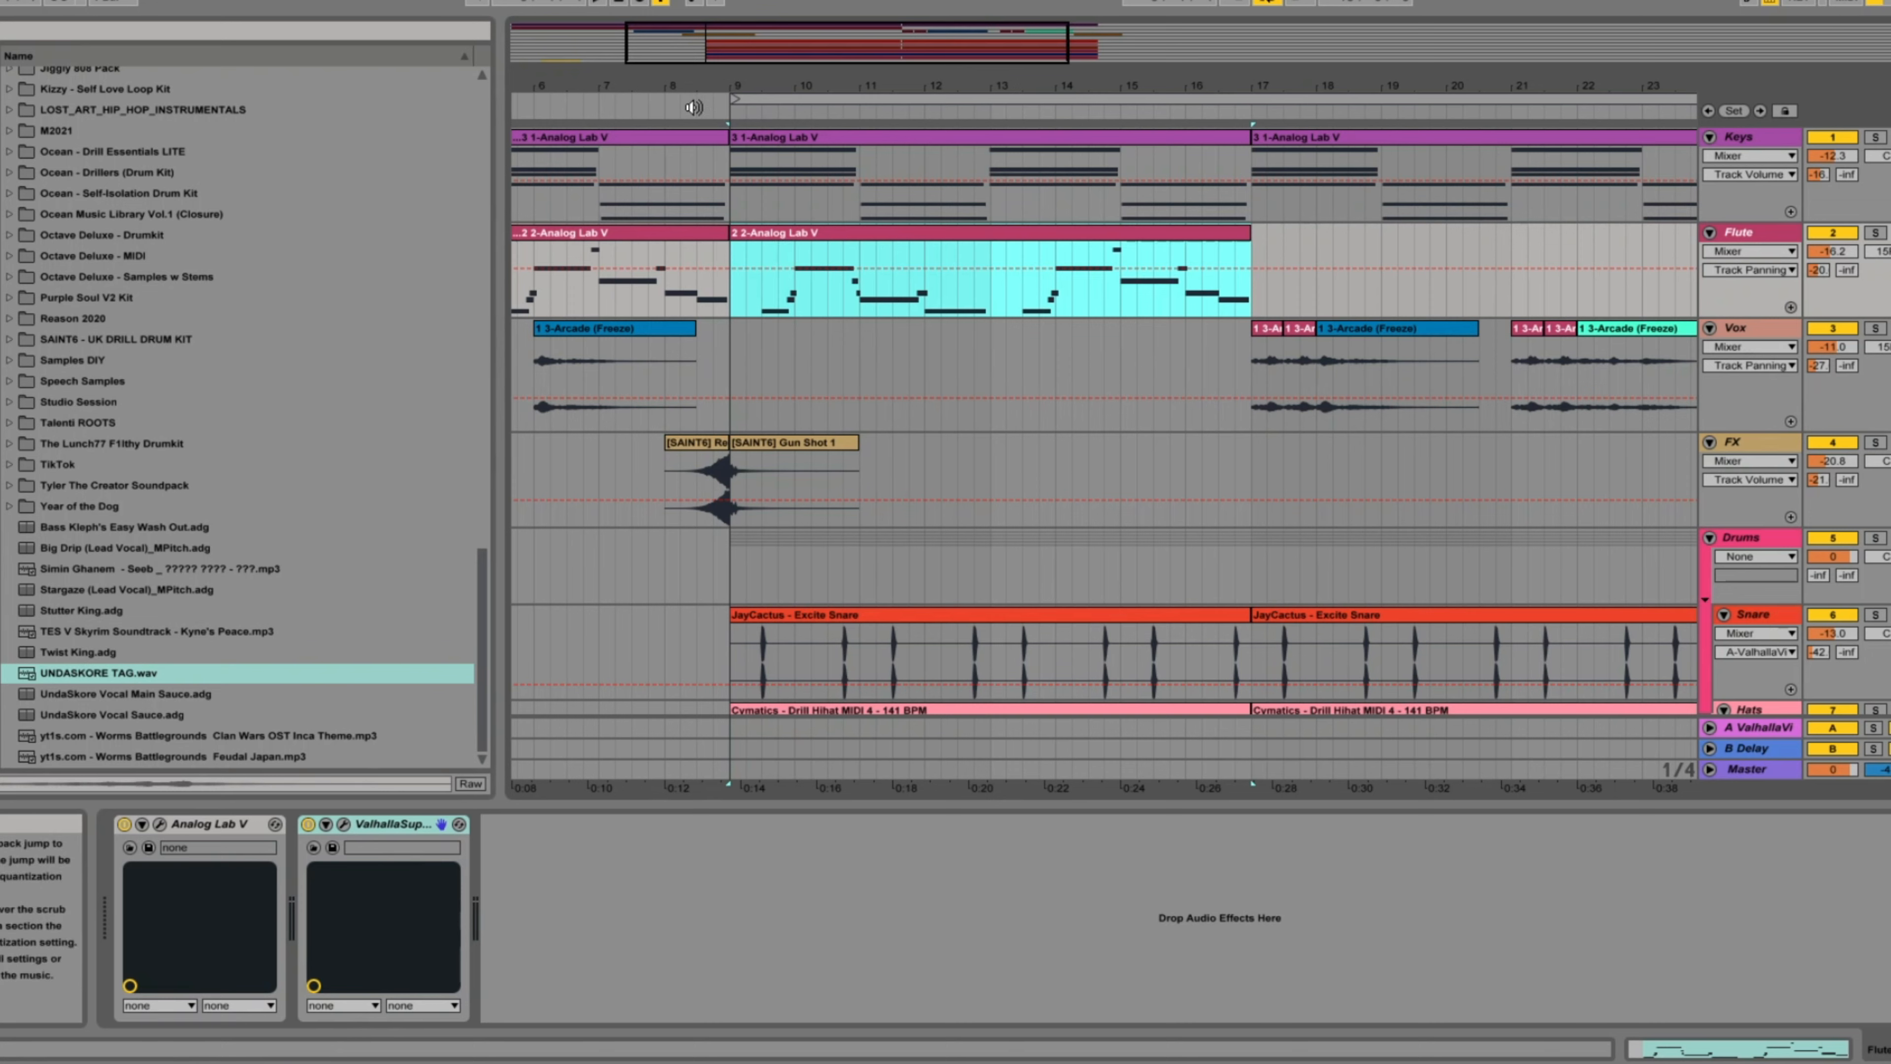
# Step: Trim the starts of the first snare, hi-hat and kick clips from bar 9 to 10.2.1
pyautogui.moveTo(779, 86); pyautogui.dragTo(778, 150)
pyautogui.scroll(-5, 723, 255)
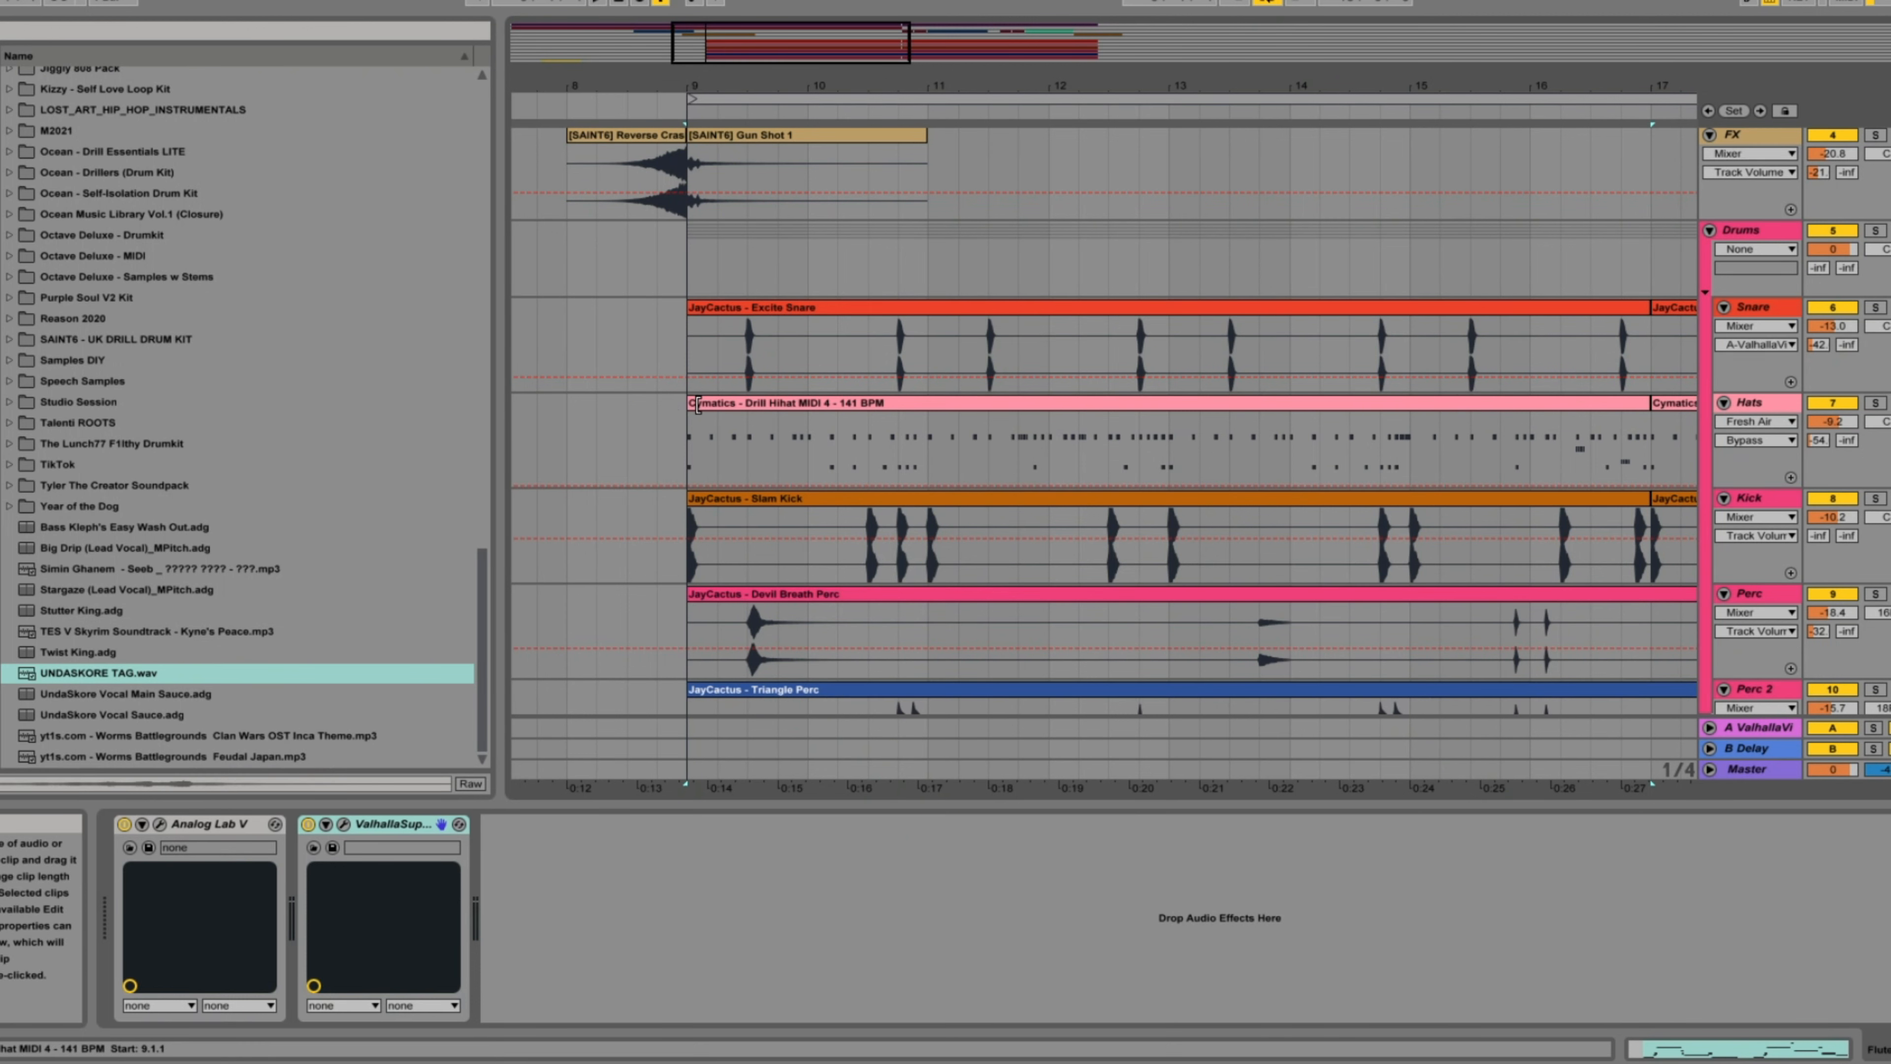
pyautogui.moveTo(690, 344); pyautogui.dragTo(839, 350)
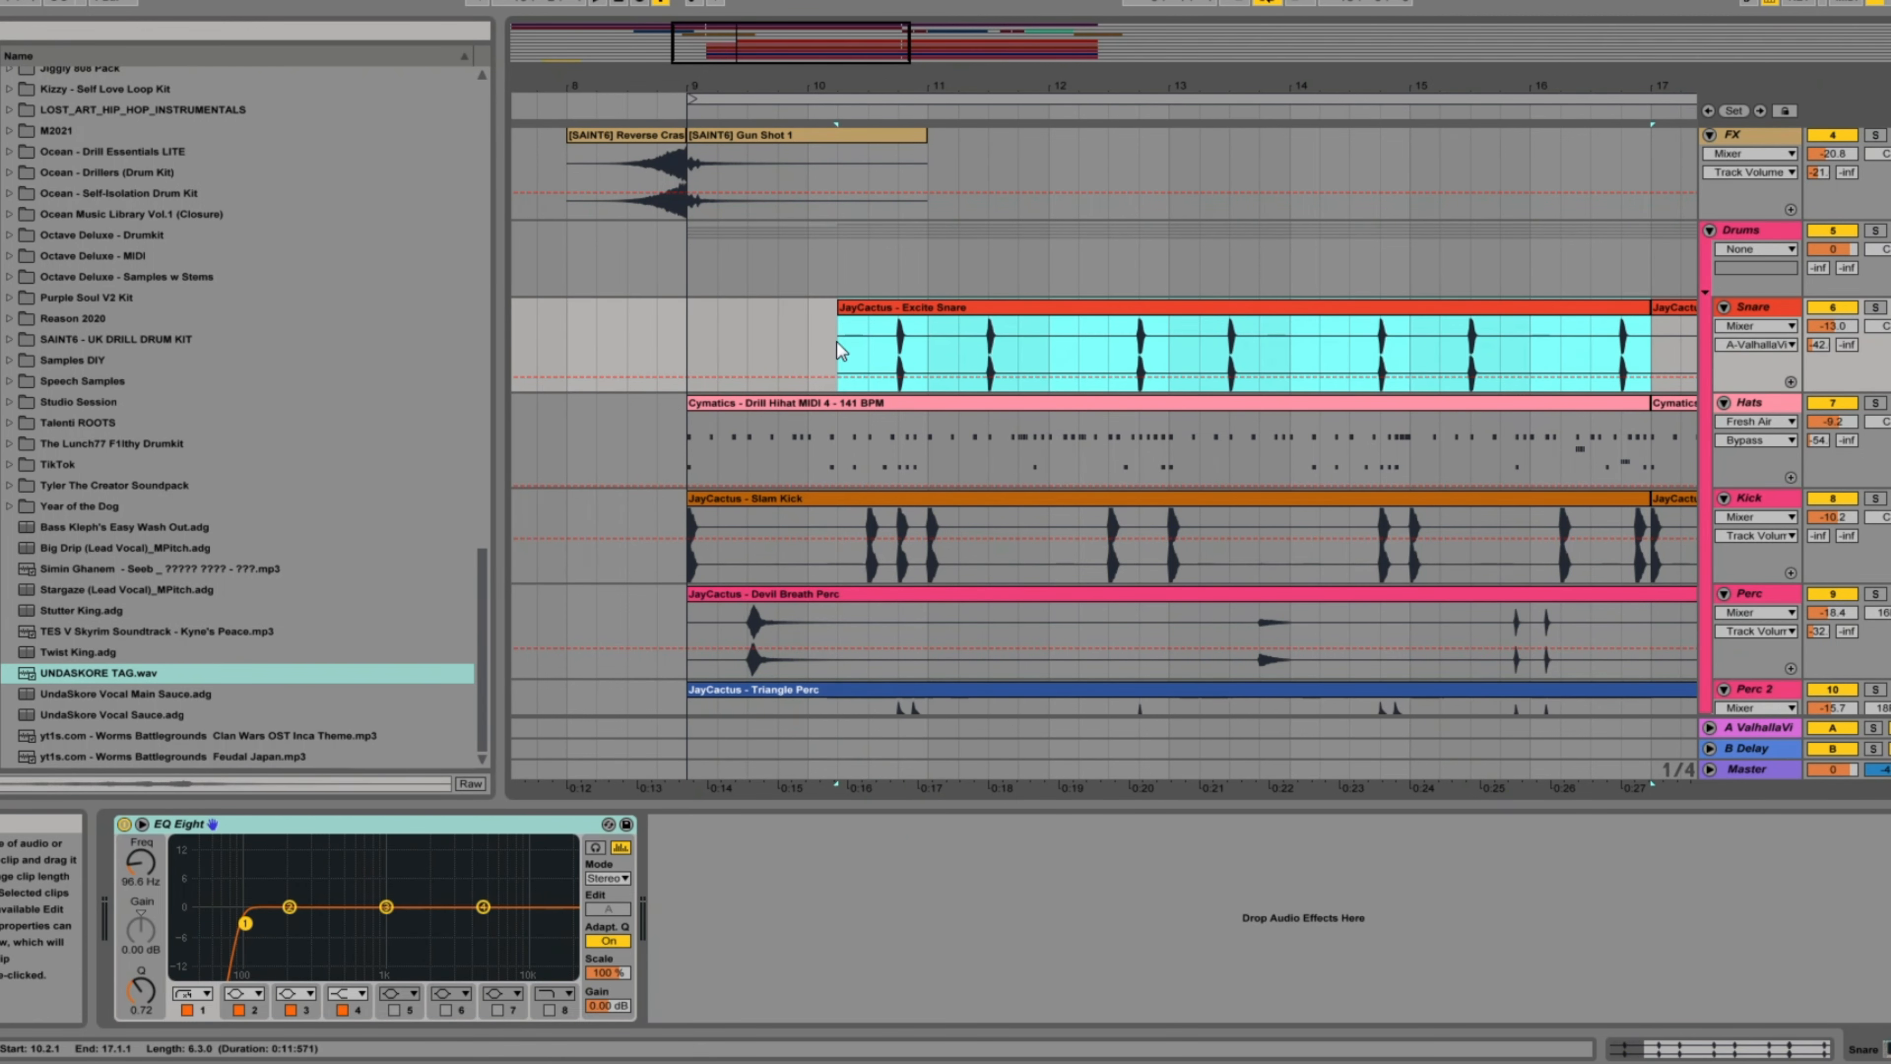
pyautogui.moveTo(689, 440); pyautogui.dragTo(839, 428)
pyautogui.moveTo(693, 499); pyautogui.dragTo(853, 519)
# Step: Trim the start of the first 808 clip to 10.2.1 and play the transition at bar 9
pyautogui.scroll(-5, 708, 616)
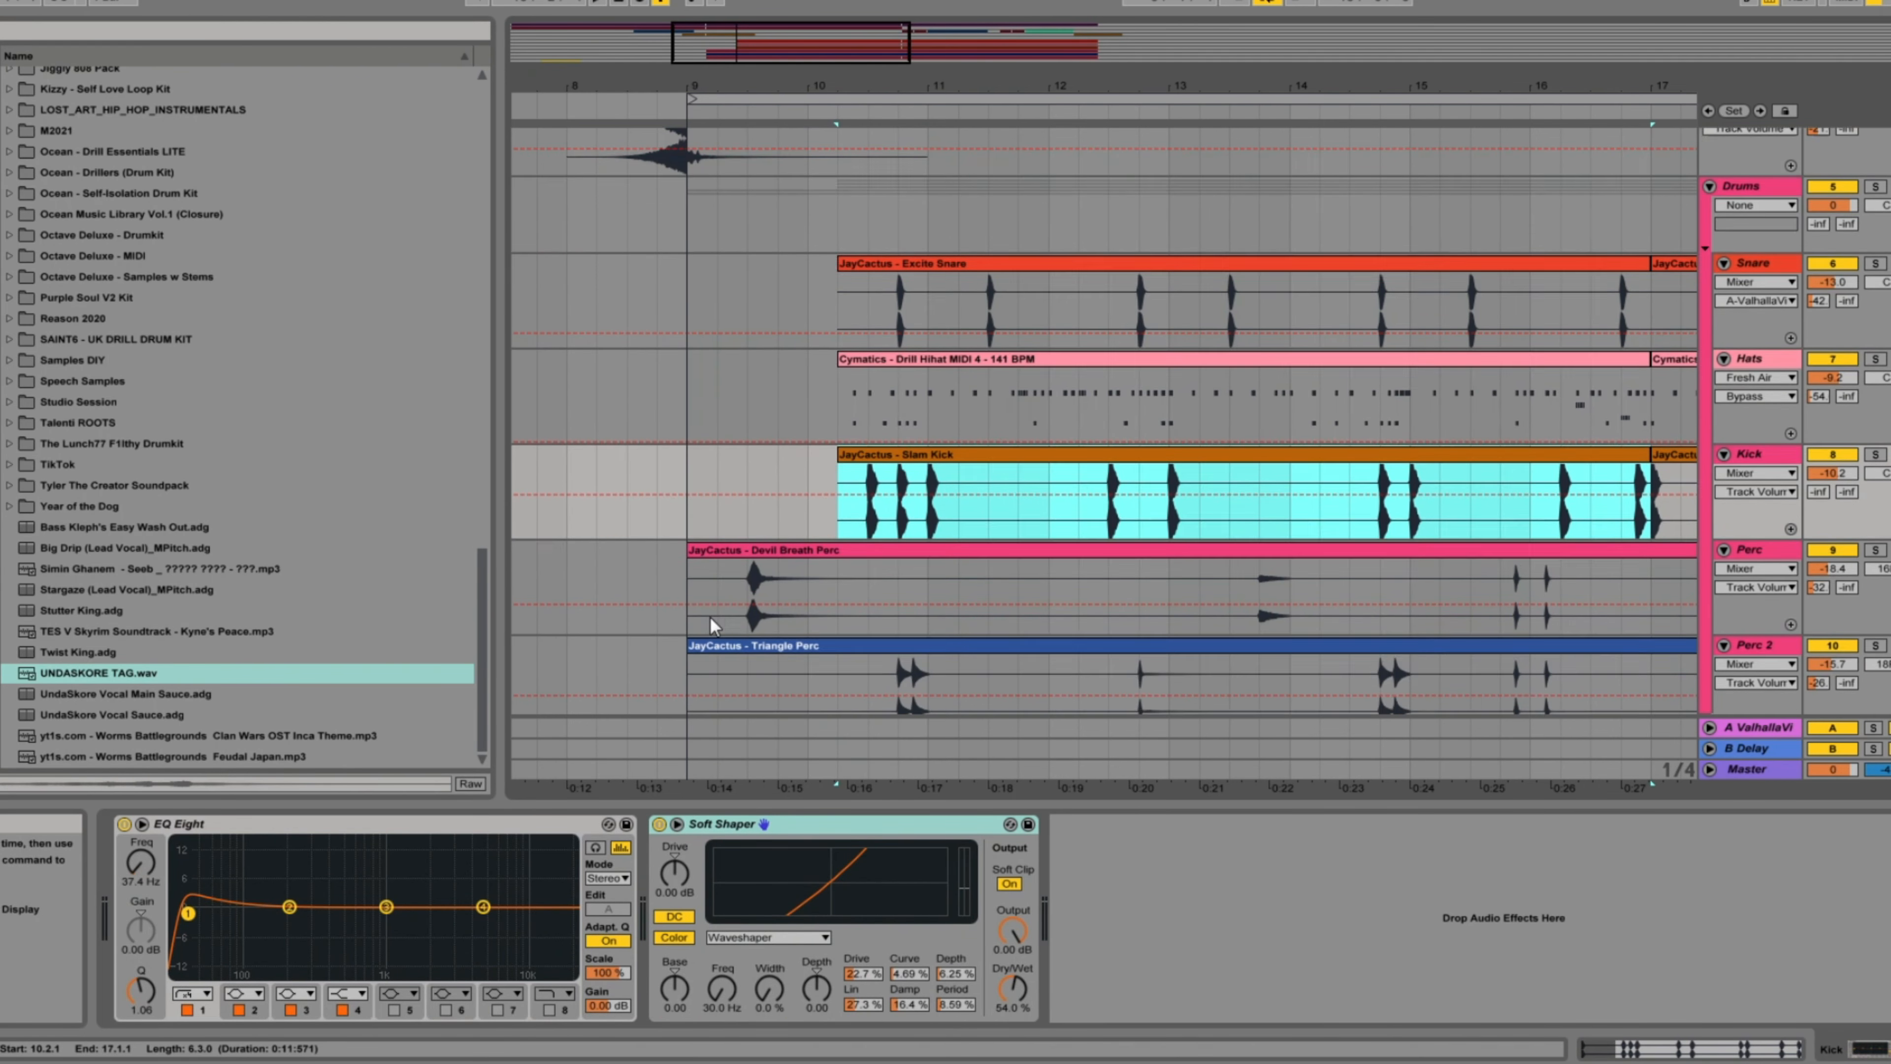
pyautogui.click(693, 535)
pyautogui.moveTo(693, 535); pyautogui.dragTo(838, 536)
pyautogui.scroll(3, 547, 147)
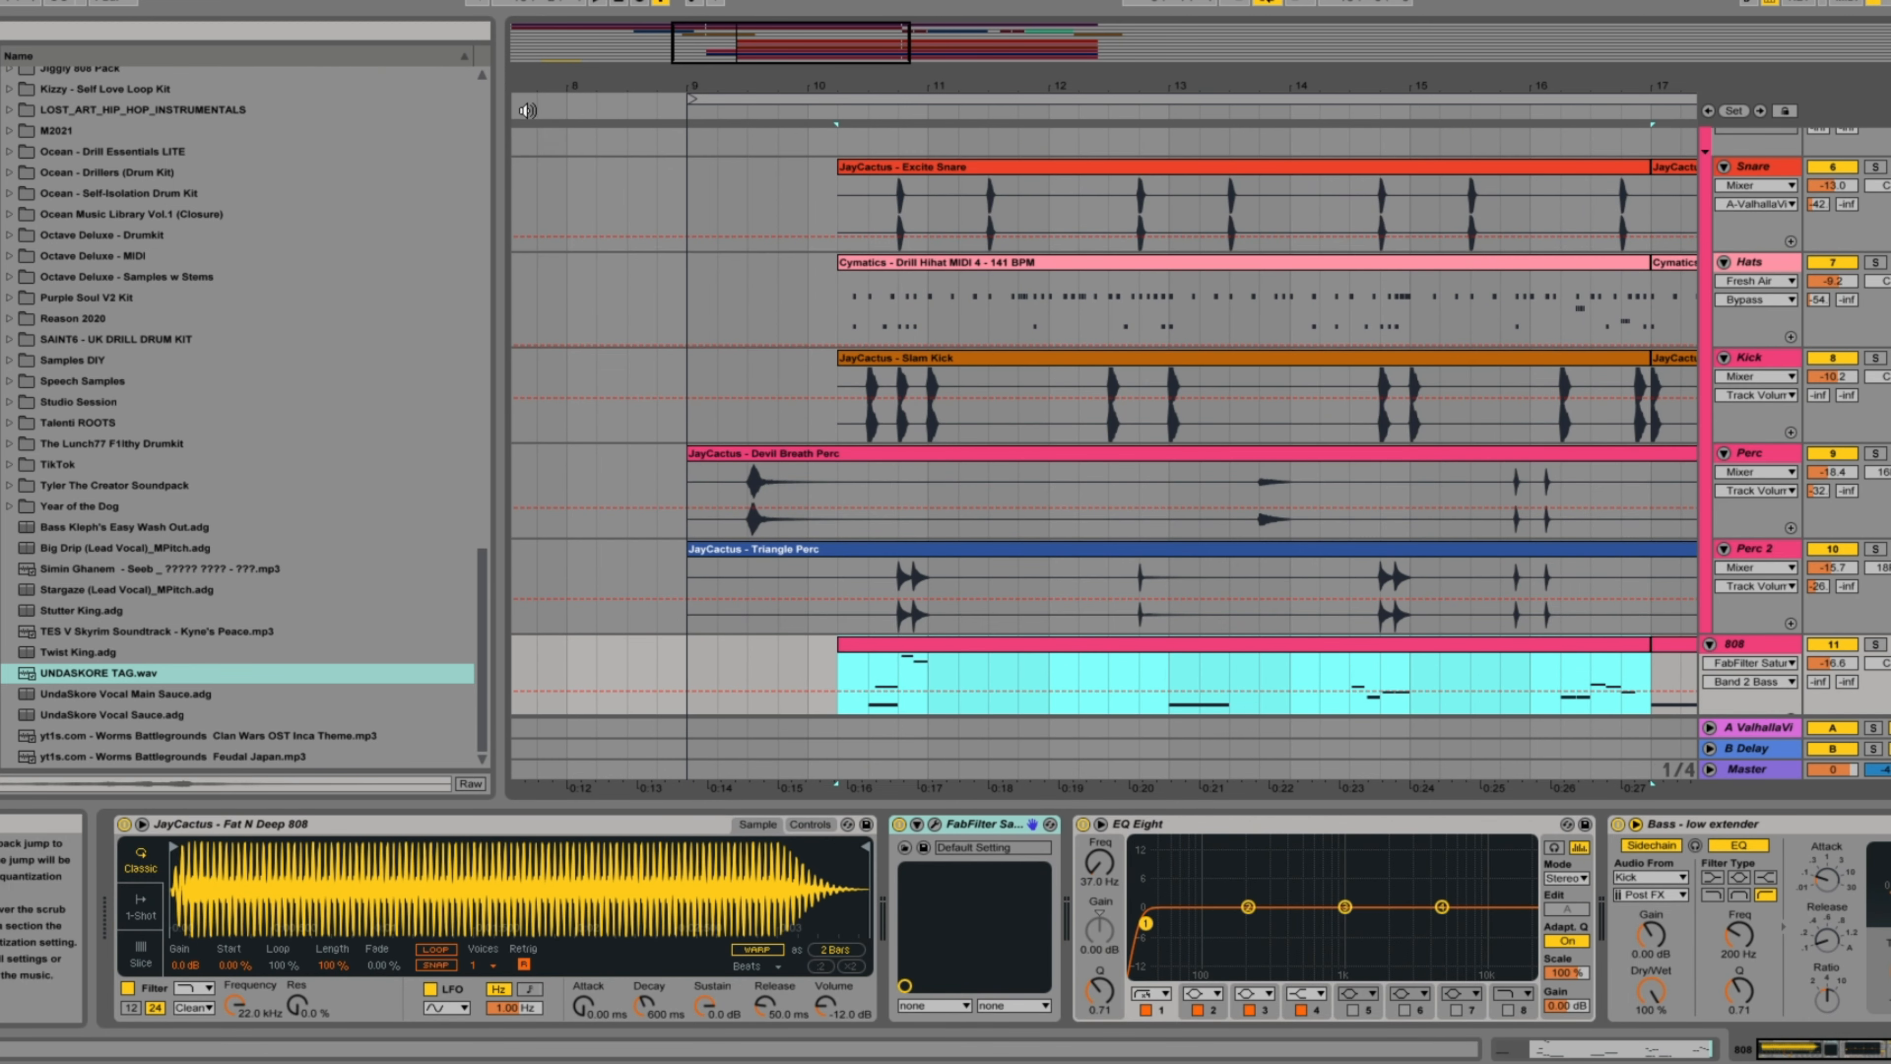
pyautogui.scroll(2, 790, 320)
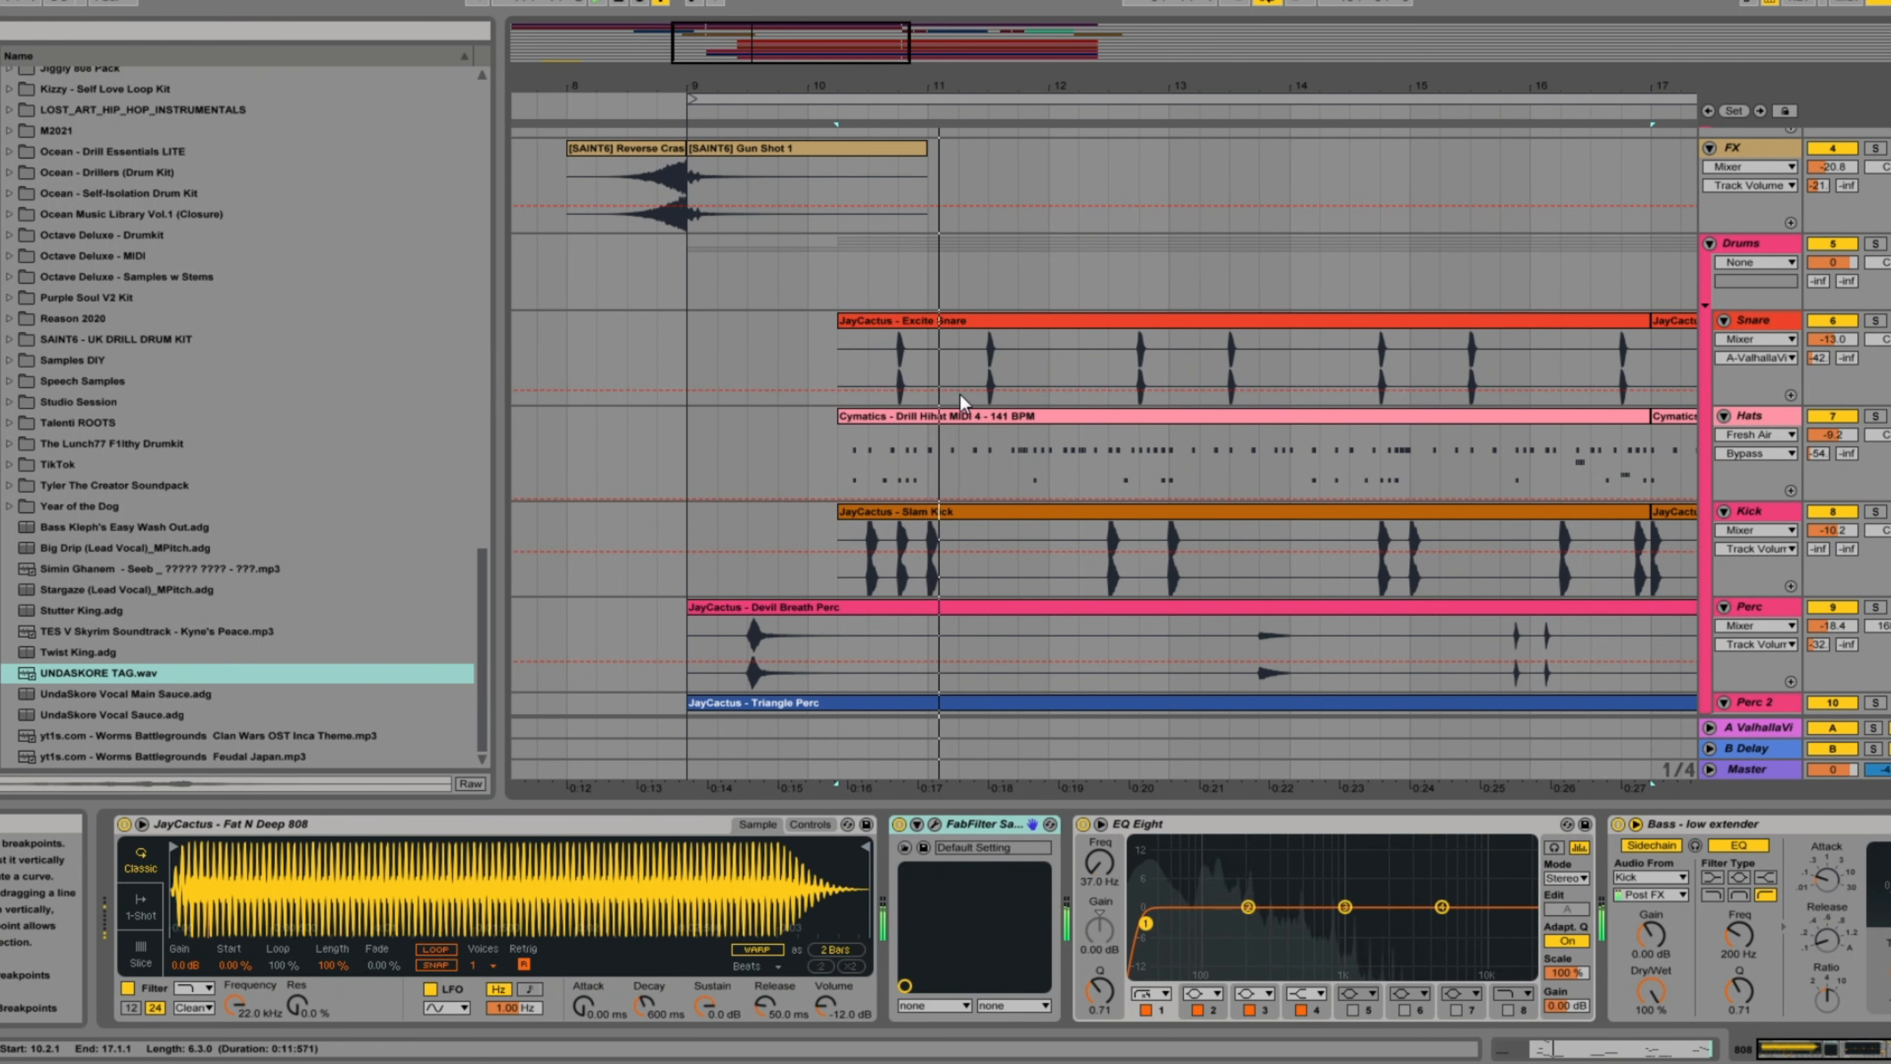
pyautogui.scroll(-4, 959, 395)
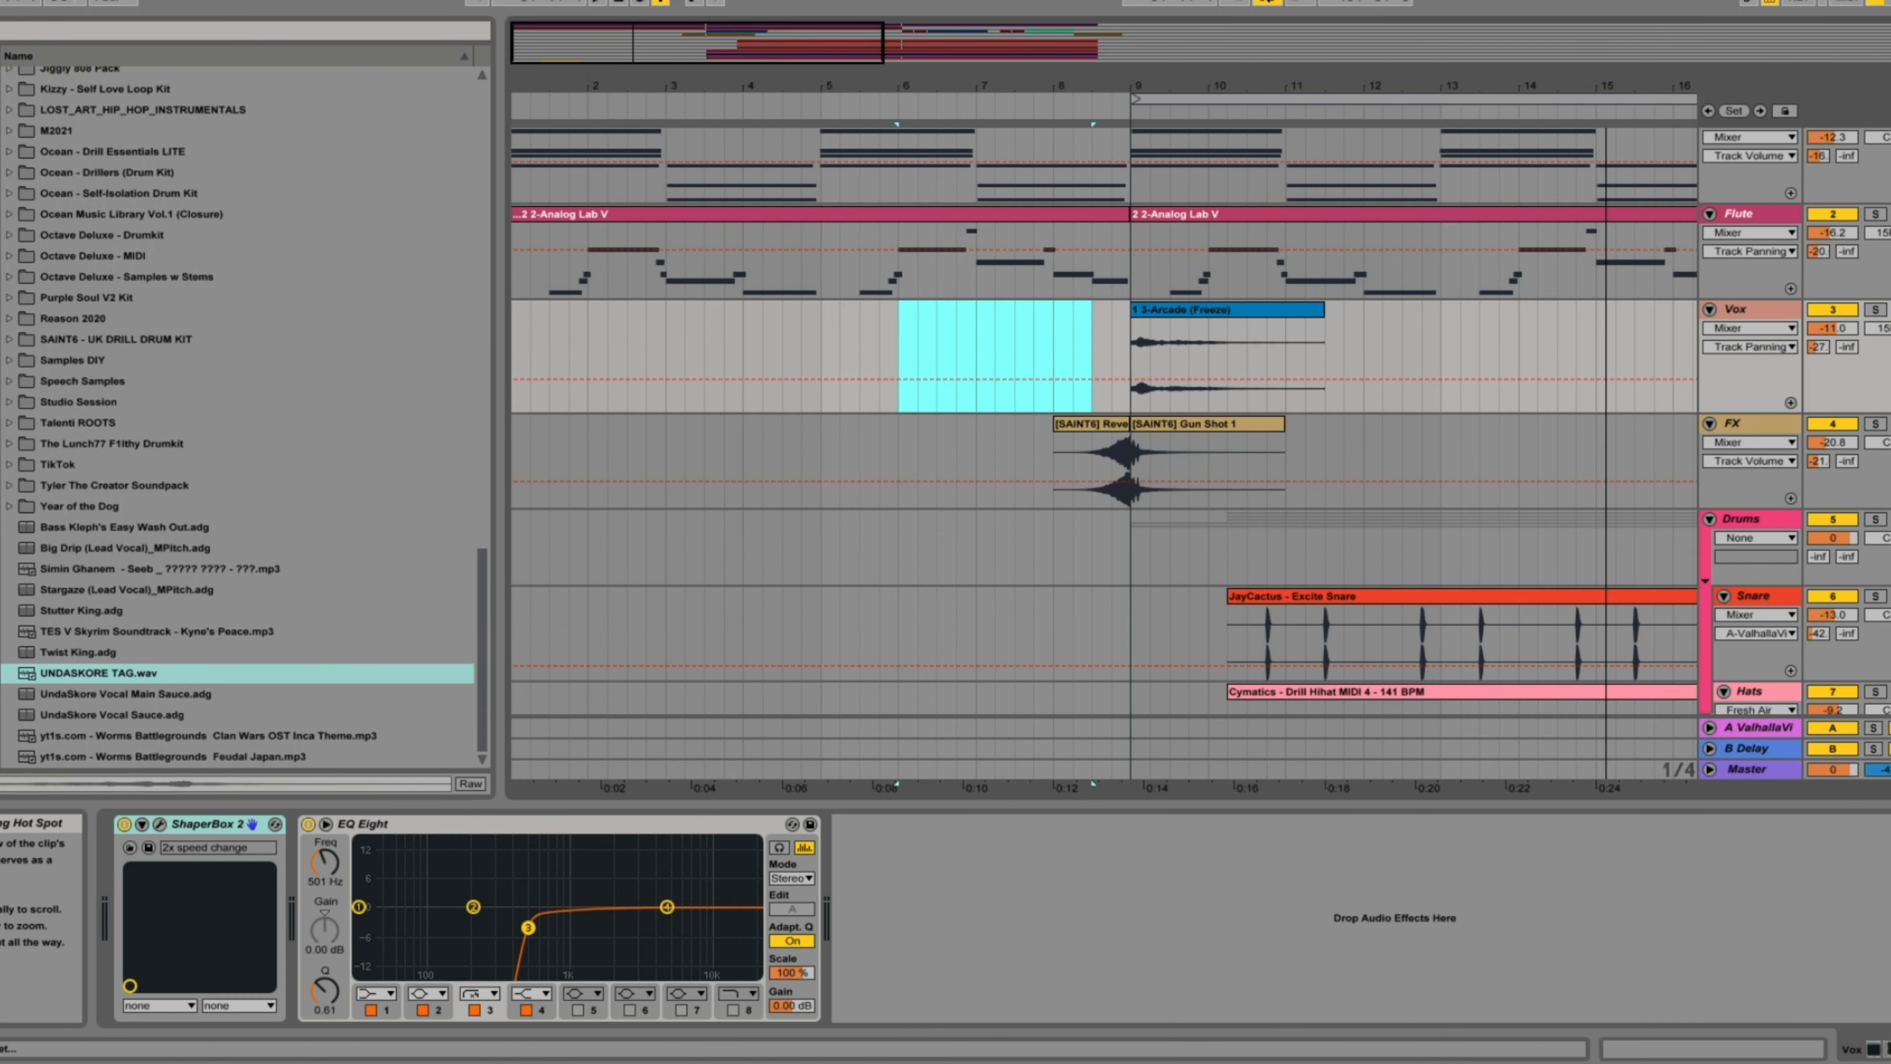
# Step: Adjust the Flute track's clip and play back the arrangement
pyautogui.press('space')
pyautogui.moveTo(788, 47); pyautogui.dragTo(1048, 265)
pyautogui.click(901, 218)
pyautogui.scroll(-5, 1064, 310)
pyautogui.scroll(5, 1063, 318)
pyautogui.moveTo(1049, 218); pyautogui.dragTo(1065, 220)
pyautogui.click(613, 110)
pyautogui.moveTo(700, 57); pyautogui.dragTo(700, 18)
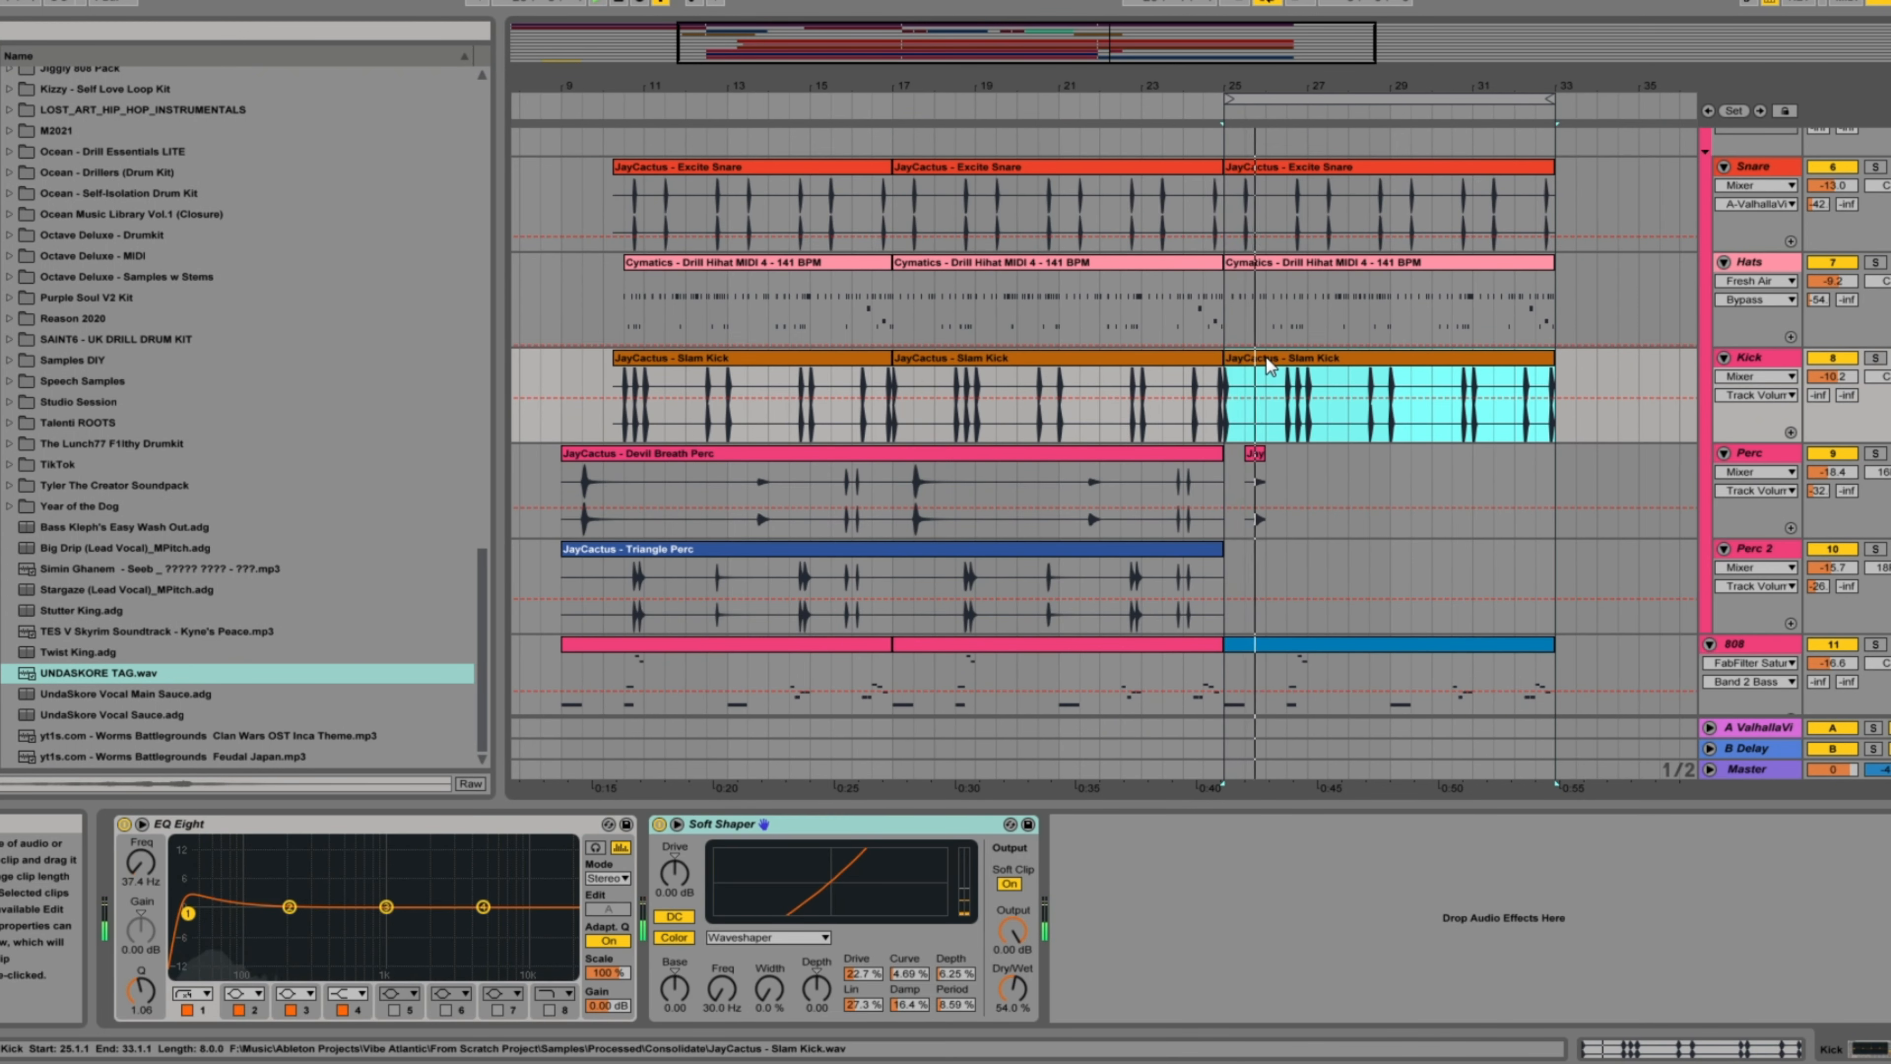
# Step: Copy the short Perc clip just after bar 25 about four bars further along its track
pyautogui.click(1255, 455)
pyautogui.moveTo(1257, 462); pyautogui.dragTo(1427, 491)
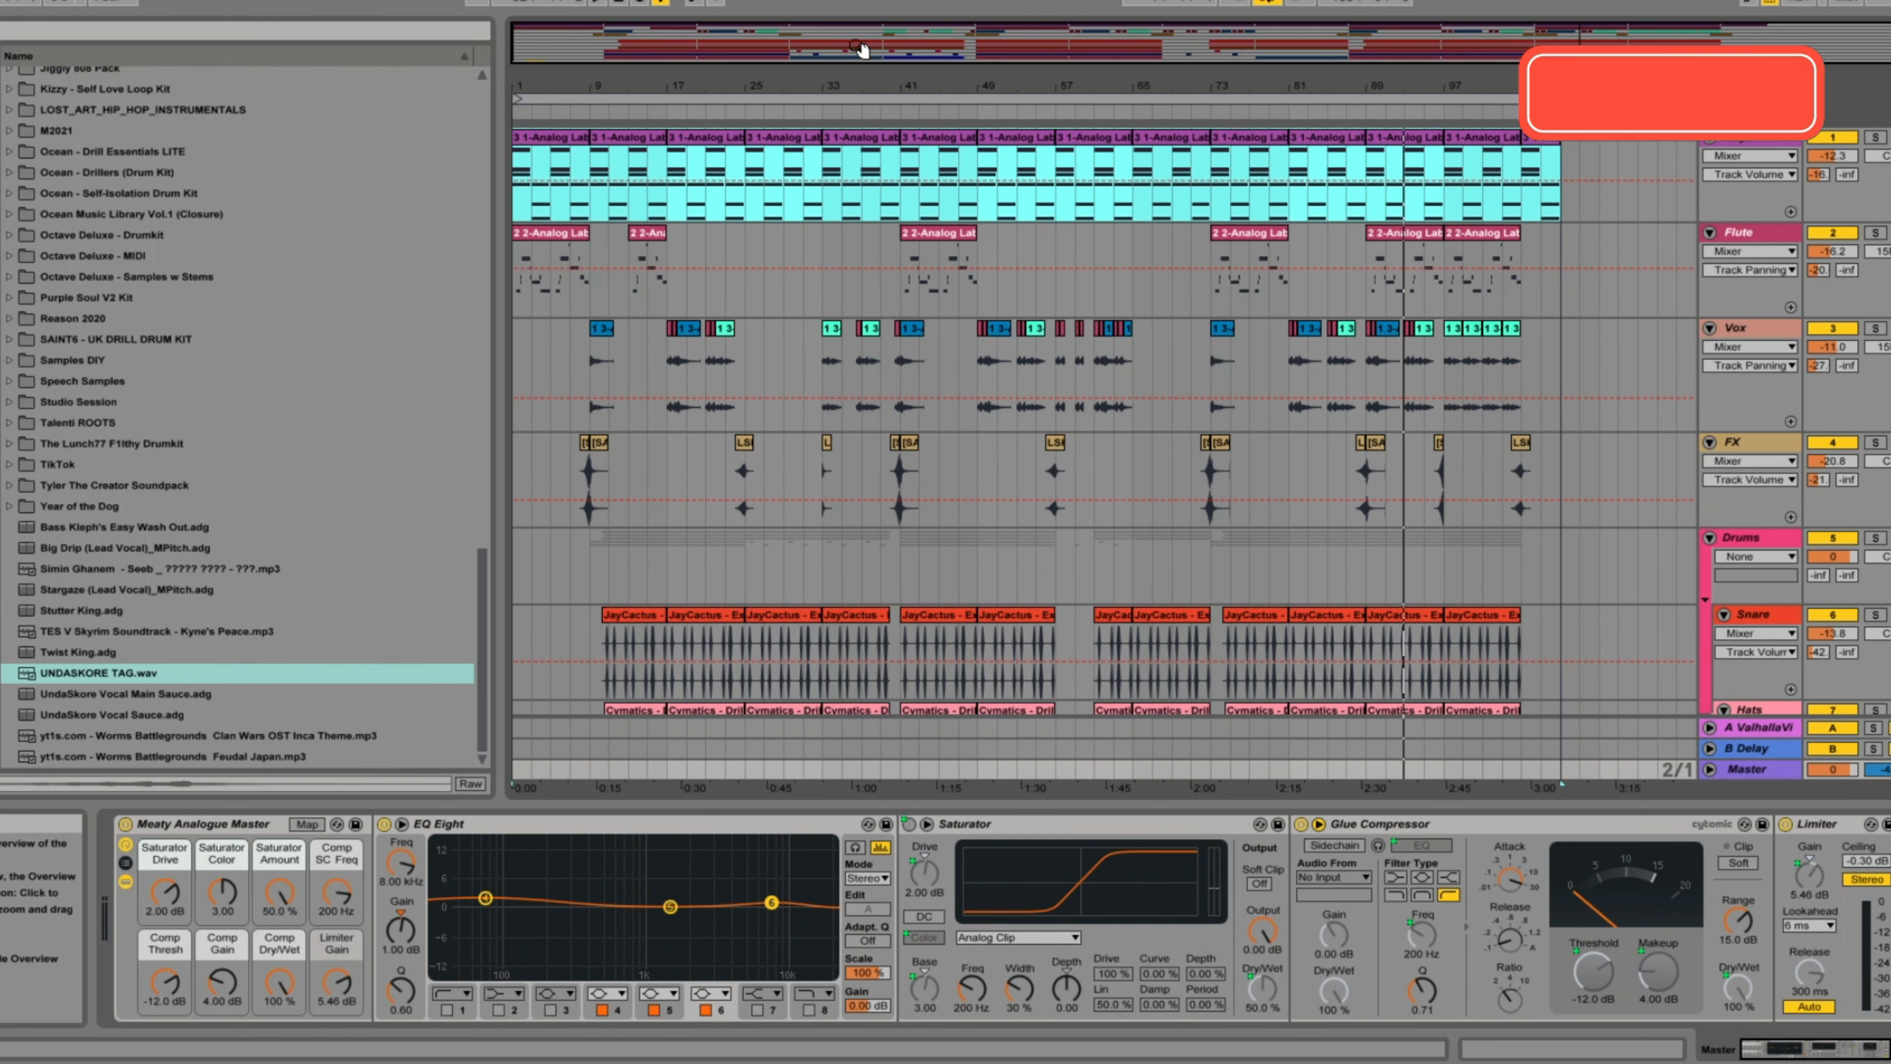
pyautogui.scroll(-2, 1052, 354)
pyautogui.scroll(-10, 1052, 354)
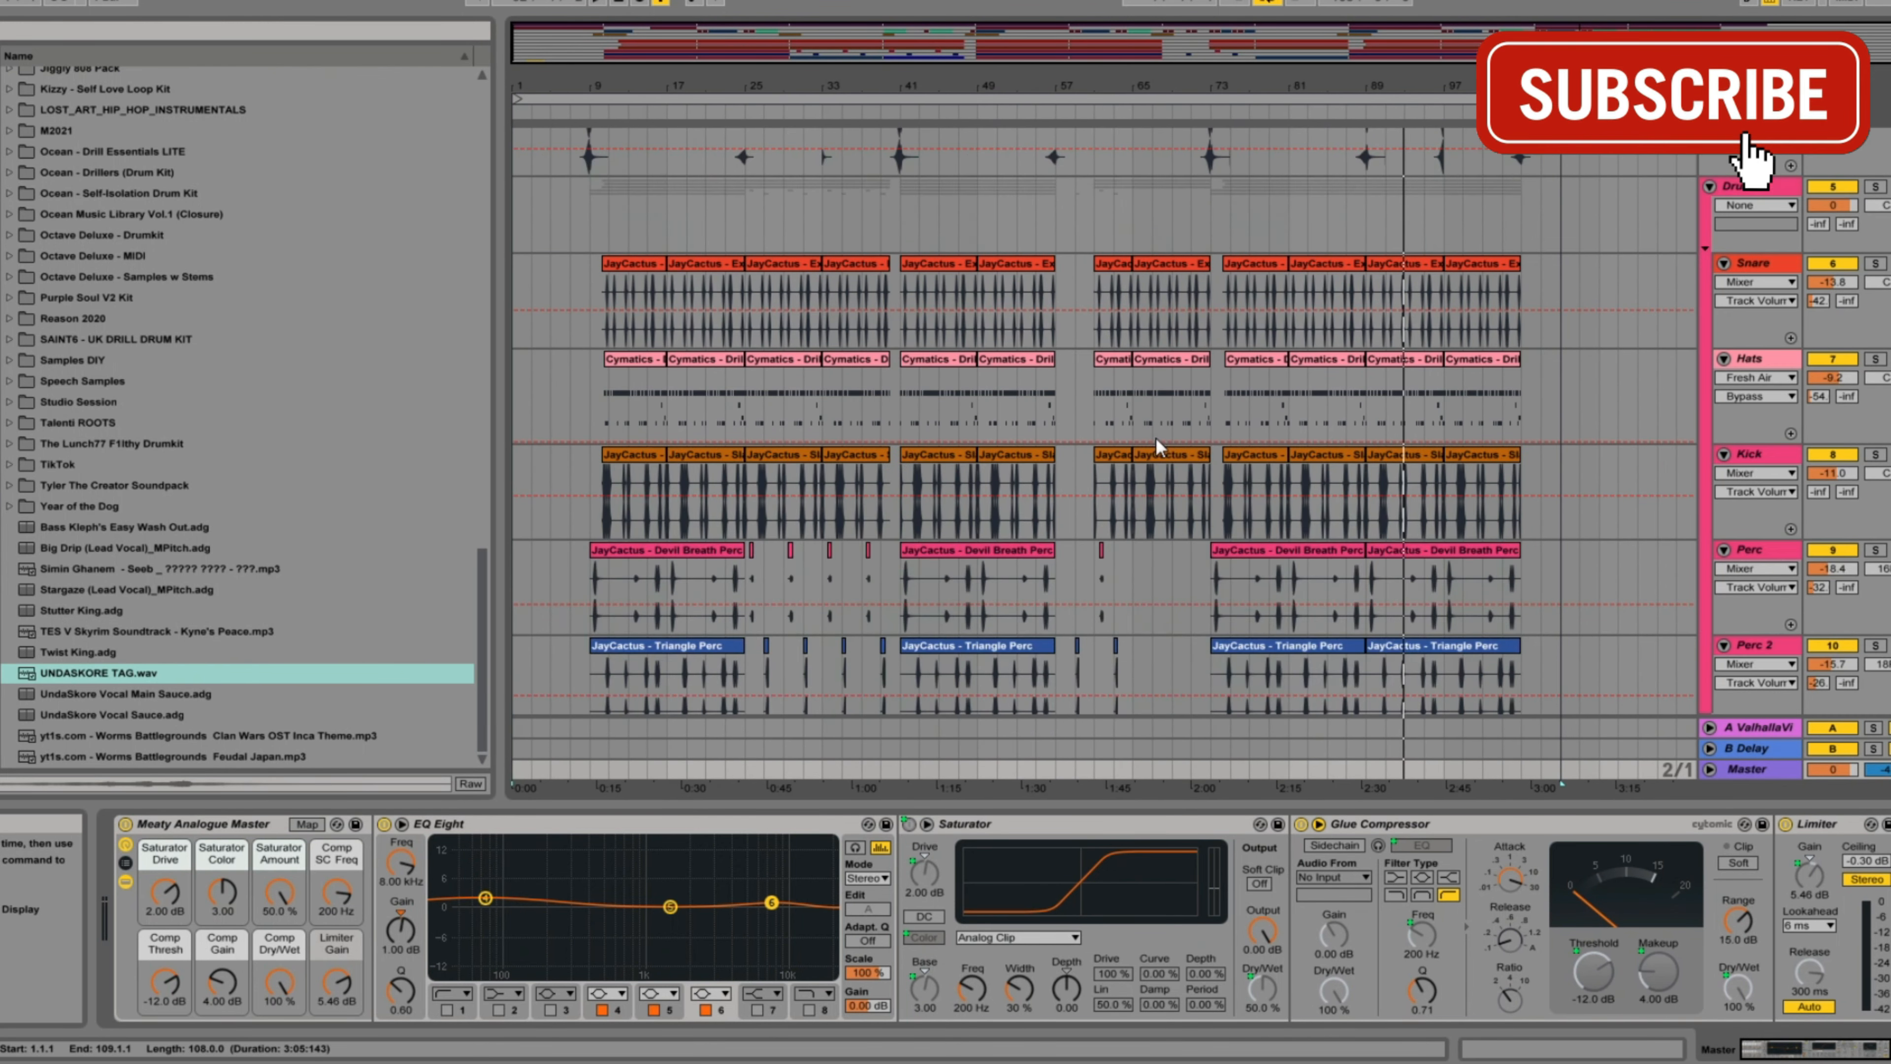